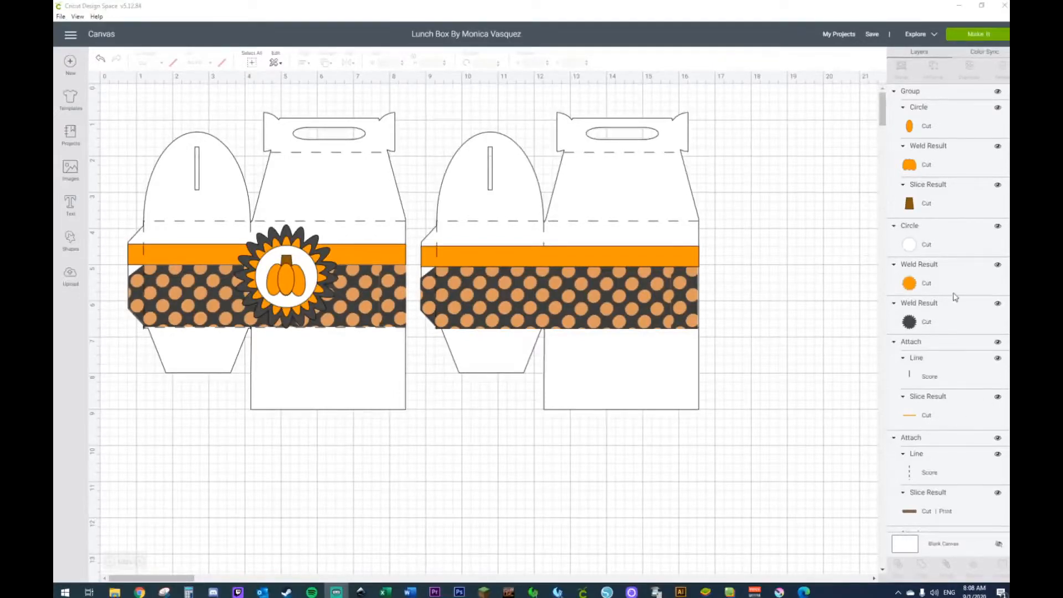
# Step: Move the complete lunch box design aside to free the canvas and insert a square shape
pyautogui.moveTo(115, 86); pyautogui.dragTo(806, 444)
pyautogui.moveTo(120, 208); pyautogui.dragTo(860, 220)
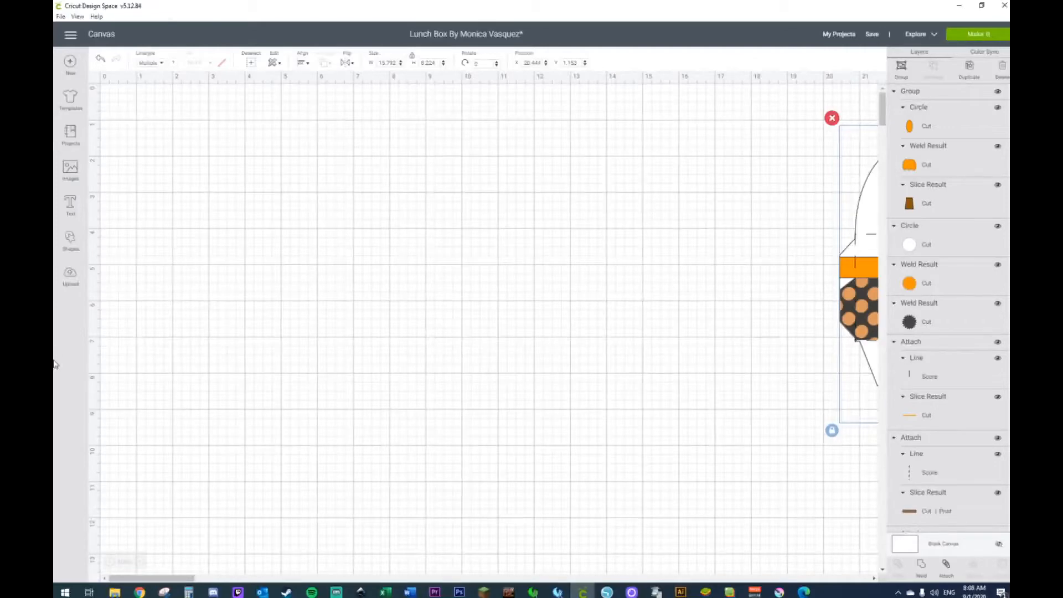
pyautogui.click(74, 240)
pyautogui.click(110, 170)
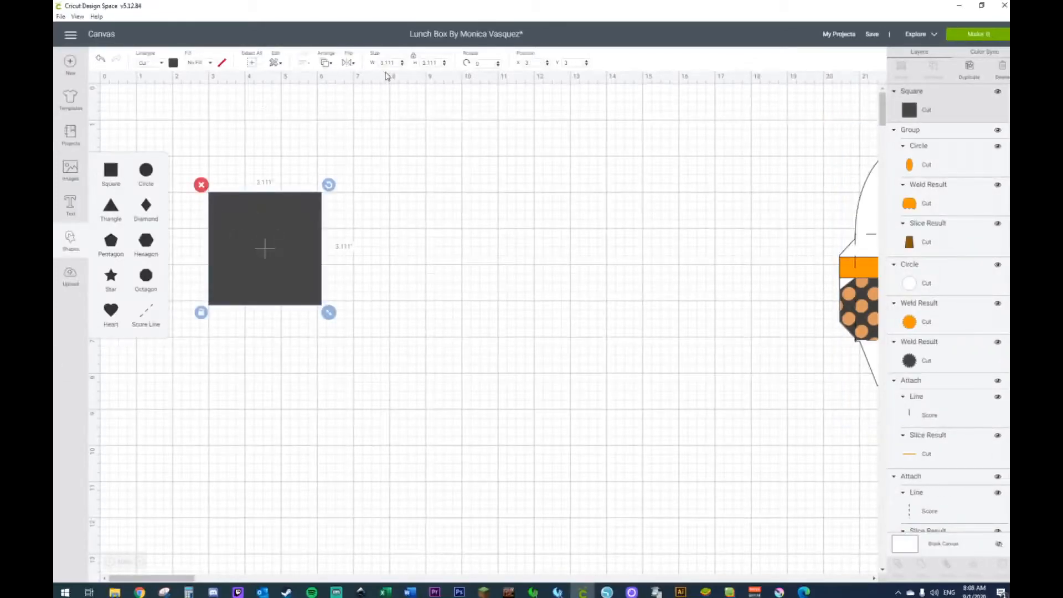
# Step: Unlock the square's proportions, size it to 3 in wide by 2.5 in high, and shift it slightly upward
pyautogui.click(201, 312)
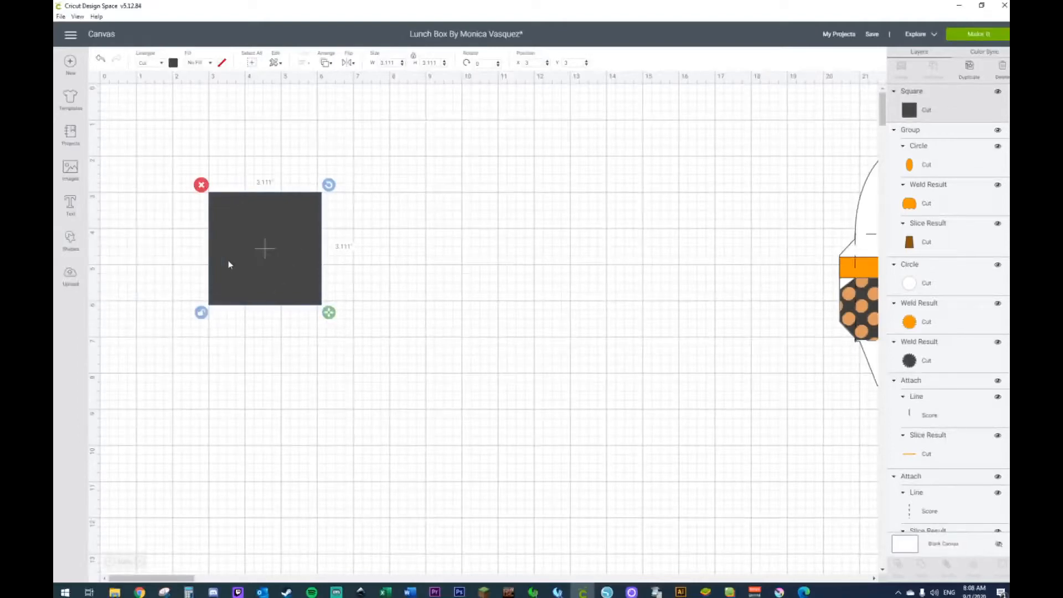
pyautogui.click(388, 62)
pyautogui.write('3')
pyautogui.click(430, 63)
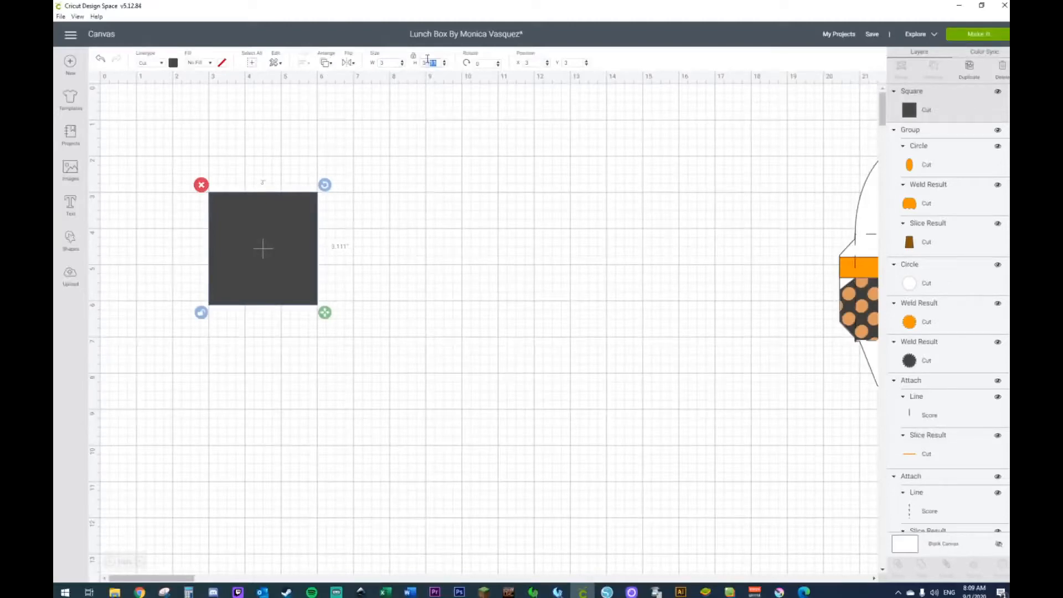
pyautogui.write('2.5')
pyautogui.press('Return')
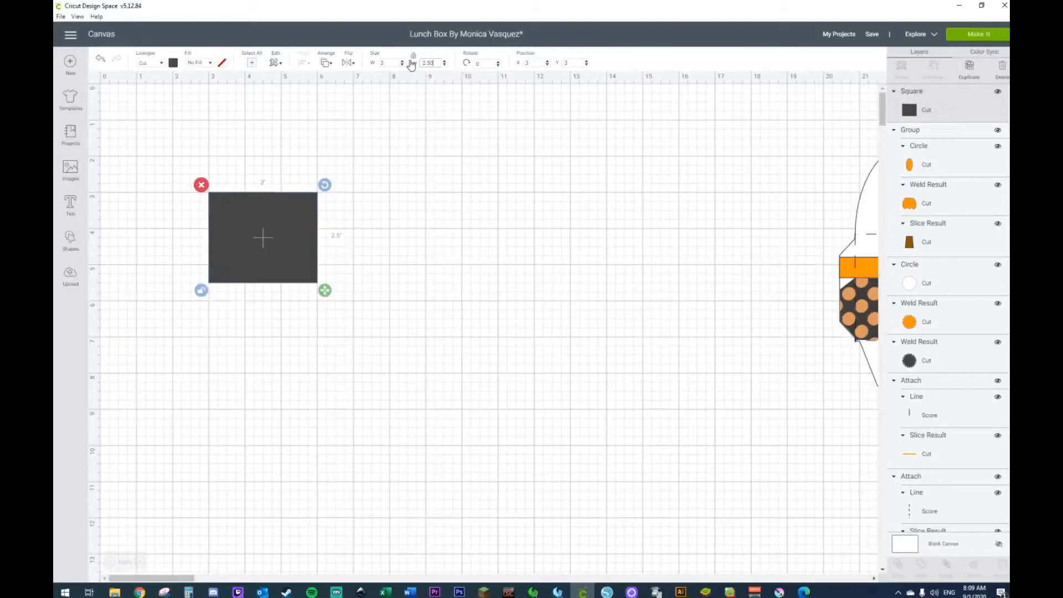
pyautogui.moveTo(246, 218)
pyautogui.mouseDown()
pyautogui.moveTo(256, 233)
pyautogui.moveTo(194, 204)
pyautogui.moveTo(241, 220)
pyautogui.mouseUp()
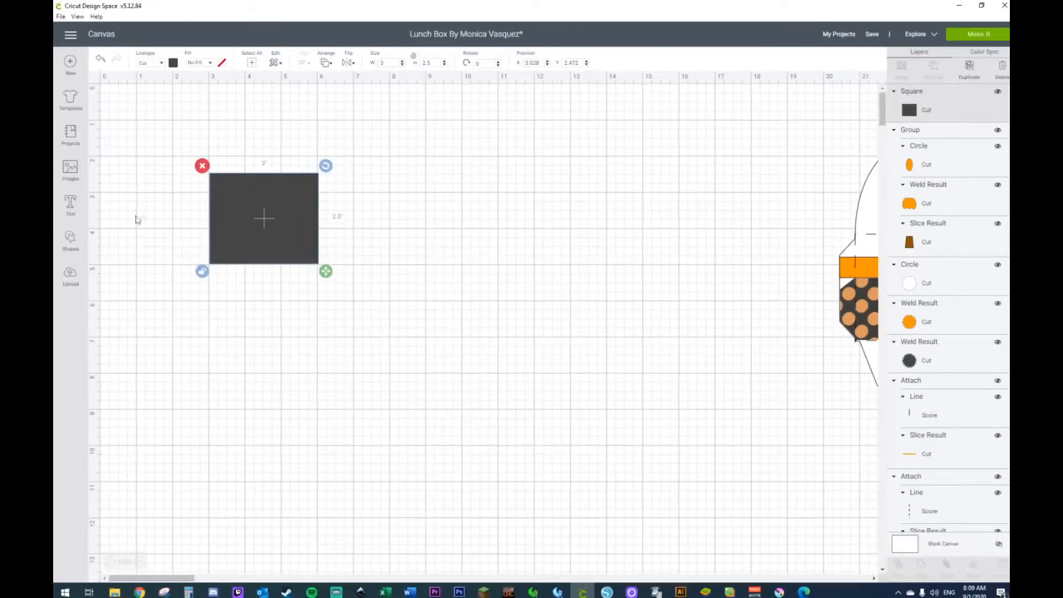
# Step: Duplicate the 3 by 2.5 in rectangle and place the copy directly beside its right edge
pyautogui.hotkey('ctrl', 'd')
pyautogui.moveTo(278, 233); pyautogui.dragTo(372, 218)
pyautogui.click(427, 63)
pyautogui.click(391, 63)
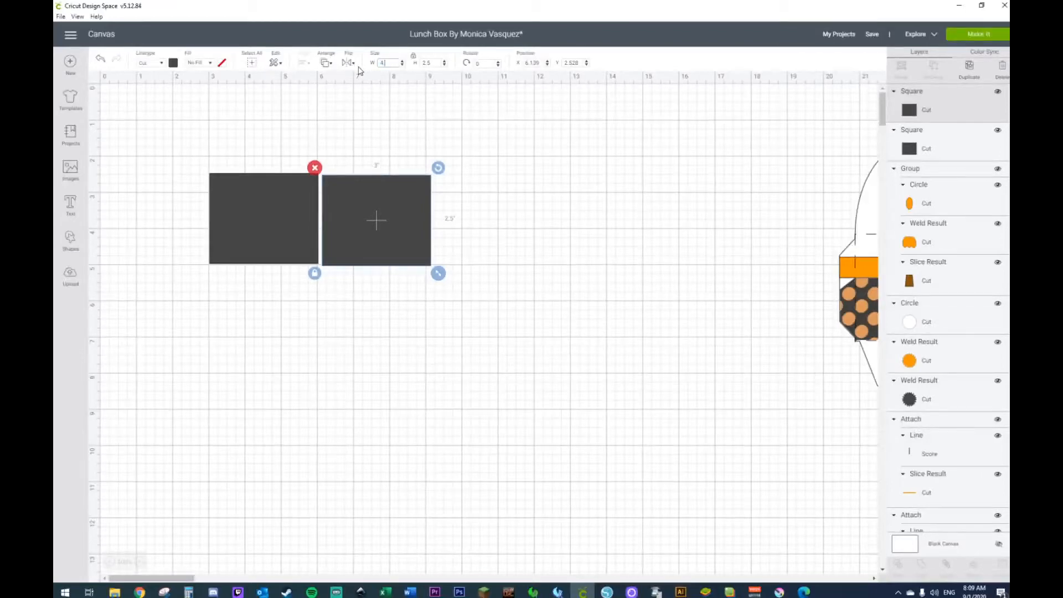
pyautogui.write('4.3')
pyautogui.press('Return')
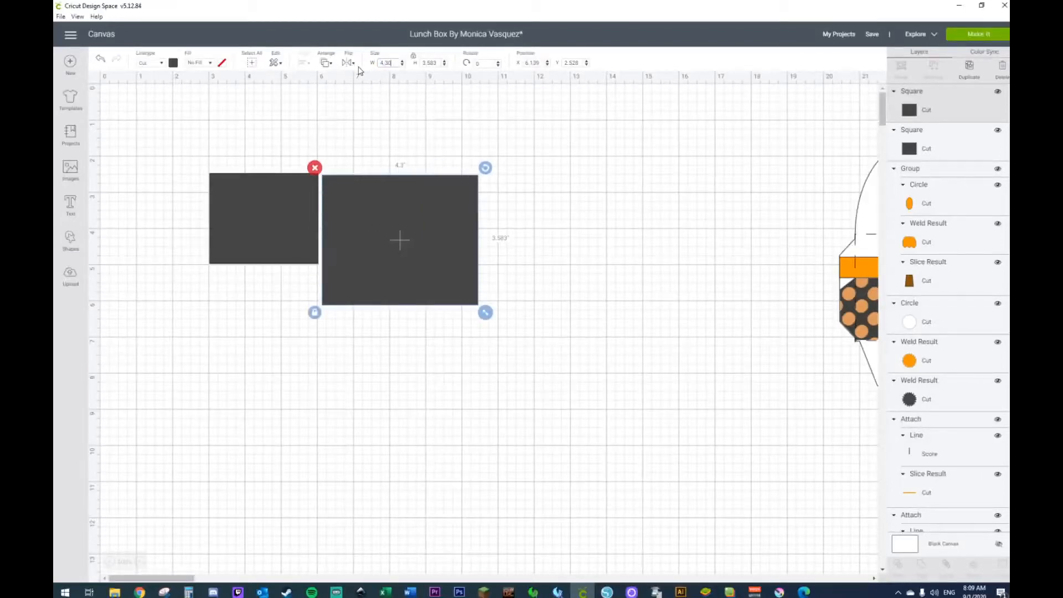
pyautogui.click(100, 58)
pyautogui.click(409, 240)
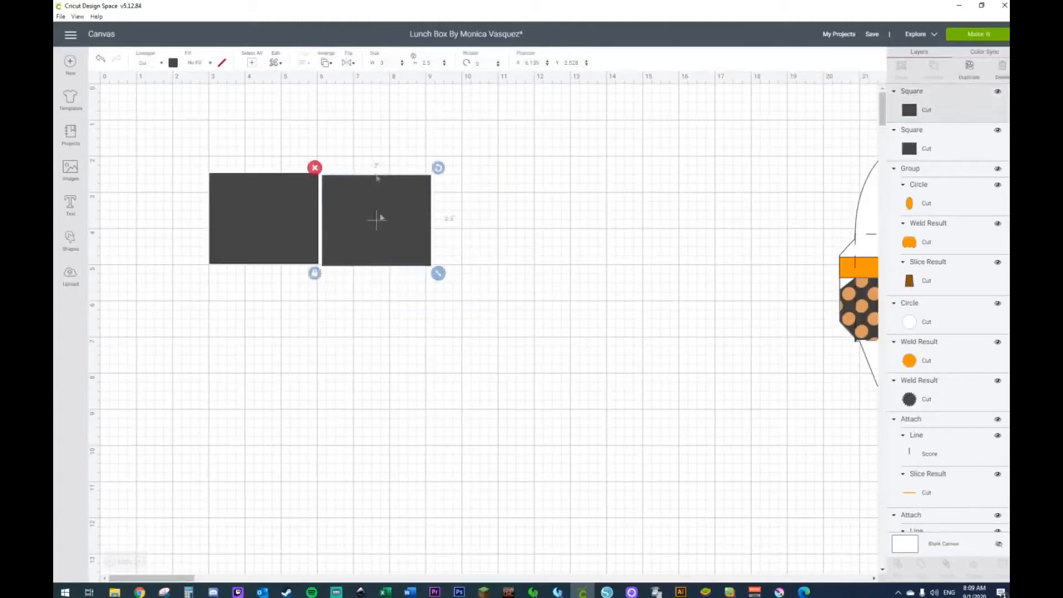
# Step: Unlock the copied rectangle's proportions and set its width to 4.3 in
pyautogui.click(314, 273)
pyautogui.click(394, 62)
pyautogui.write('4')
pyautogui.press('Return')
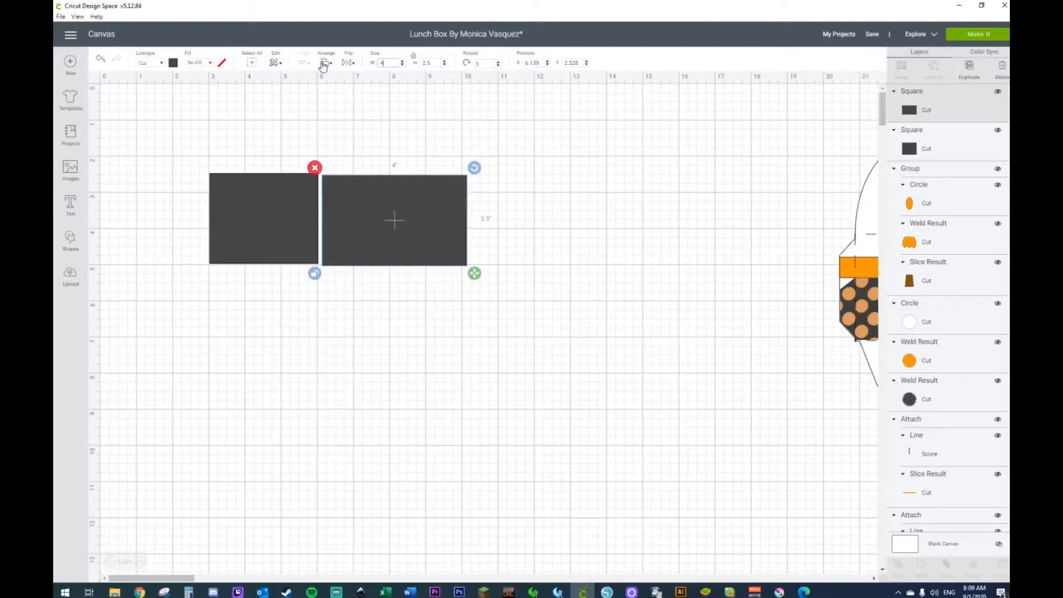
pyautogui.press('Return')
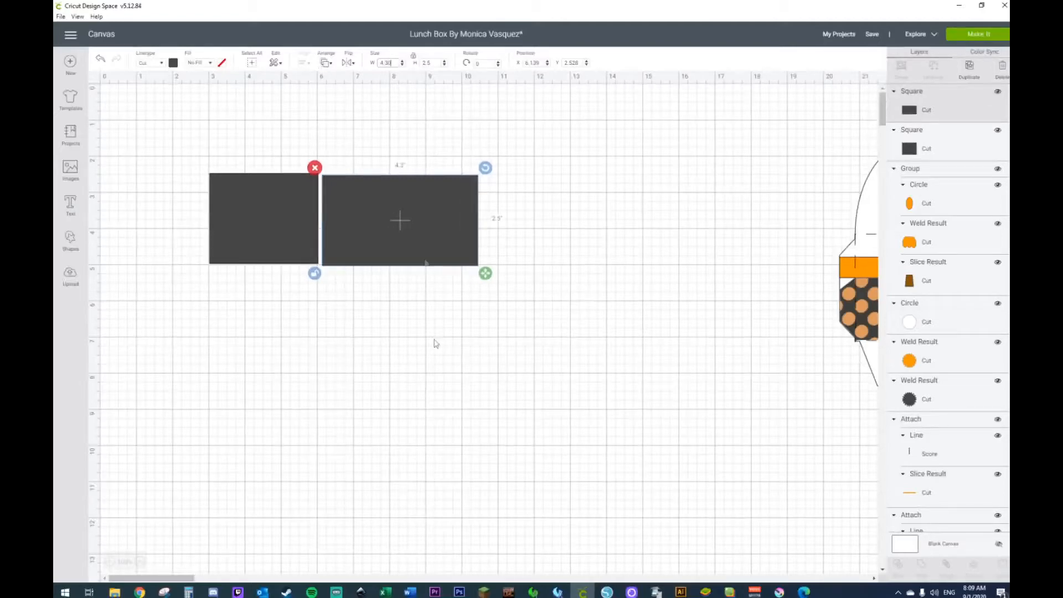
# Step: Nudge the two rectangles into line side by side, leaving a narrow gap between them
pyautogui.click(422, 434)
pyautogui.moveTo(370, 195); pyautogui.dragTo(368, 193)
pyautogui.click(297, 195)
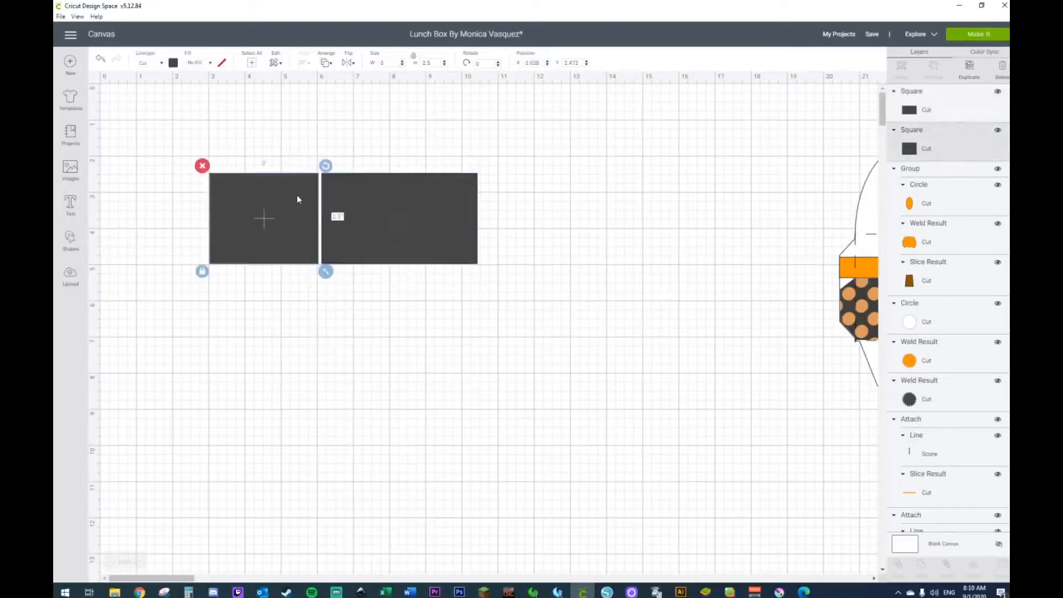
pyautogui.moveTo(297, 196); pyautogui.dragTo(296, 196)
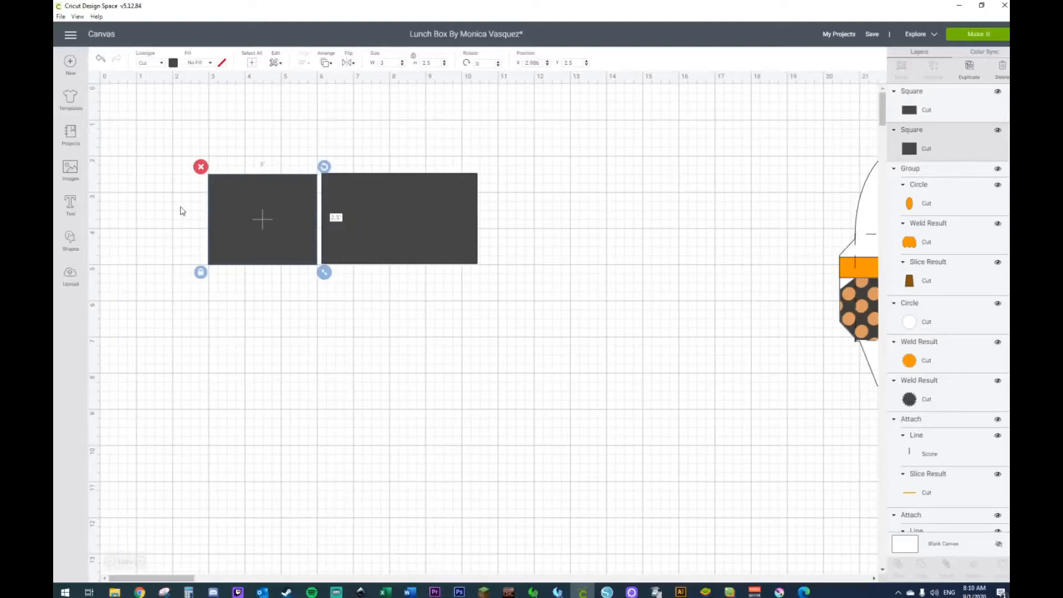
# Step: Insert a pentagon and place it in the empty area below and to the right of the rectangles
pyautogui.click(67, 242)
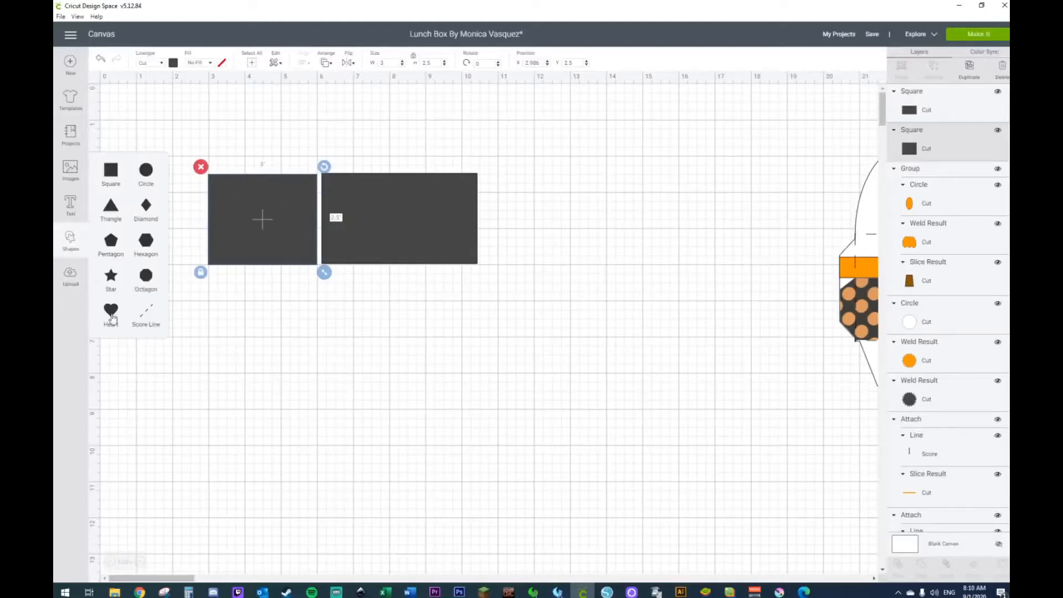
pyautogui.click(111, 241)
pyautogui.moveTo(283, 284); pyautogui.dragTo(575, 375)
# Step: Duplicate the smaller rectangle and enlarge the copy to about 5.36 by 3.03 in, covering the pentagon's triangular top
pyautogui.click(248, 198)
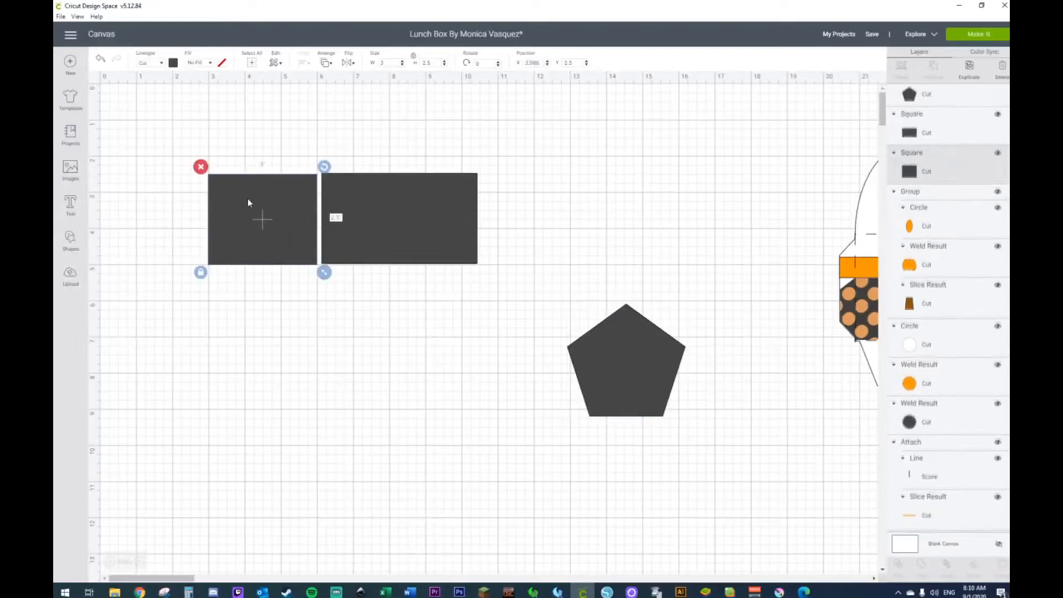
pyautogui.hotkey('ctrl', 'd')
pyautogui.moveTo(287, 228); pyautogui.dragTo(592, 278)
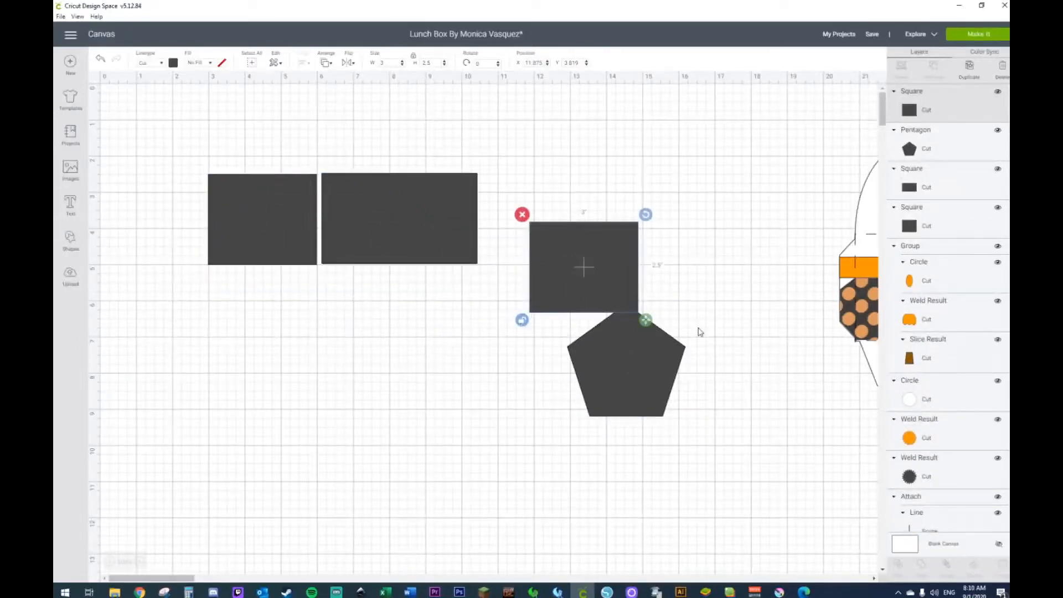
pyautogui.moveTo(645, 320); pyautogui.dragTo(675, 336)
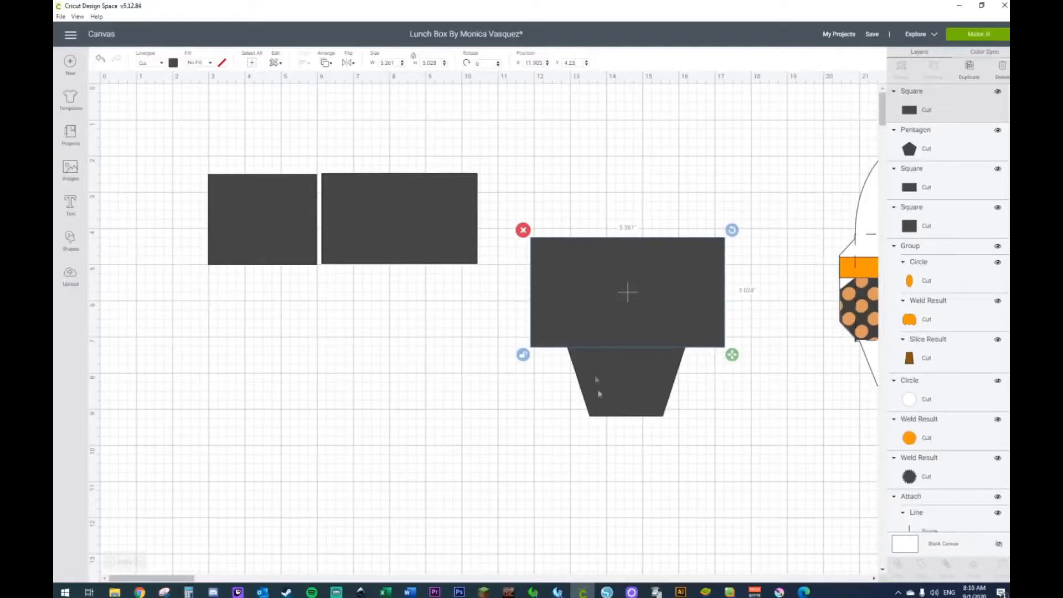
# Step: Slice the pentagon with the large rectangle covering its top
pyautogui.moveTo(633, 461); pyautogui.dragTo(627, 330)
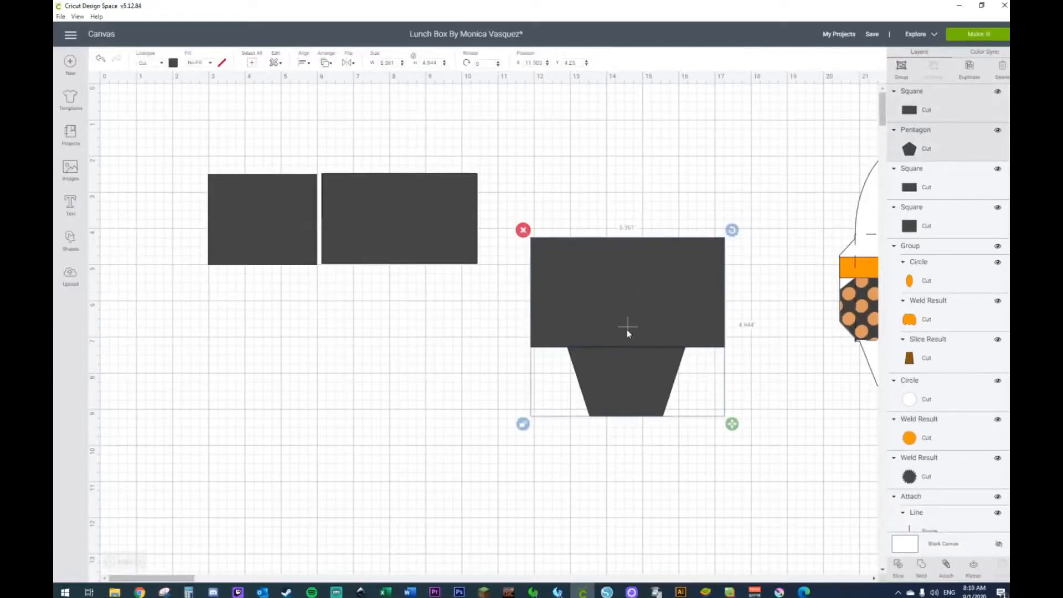
pyautogui.rightClick(627, 330)
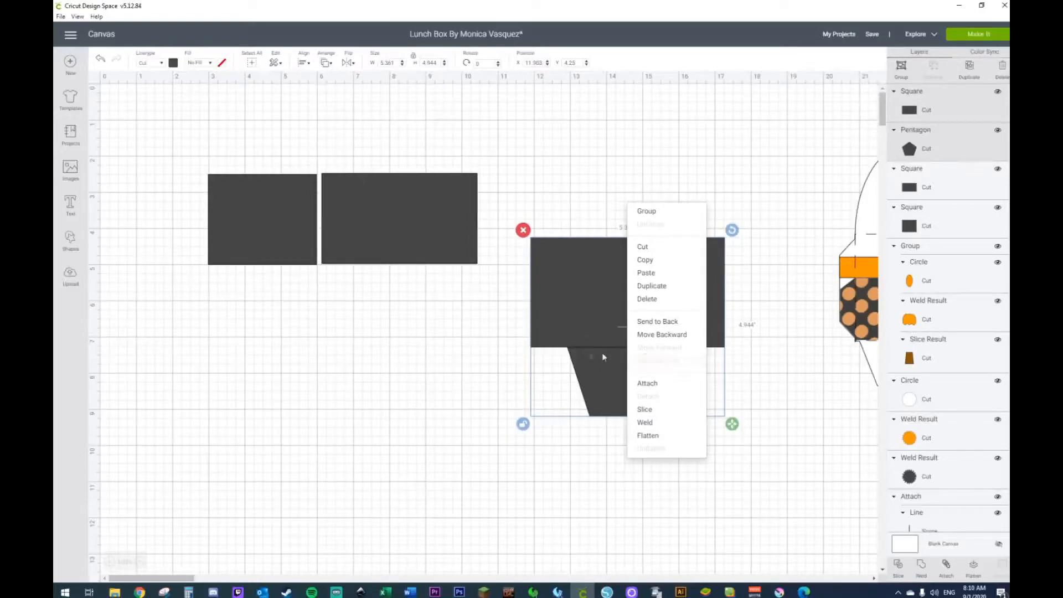
pyautogui.click(655, 413)
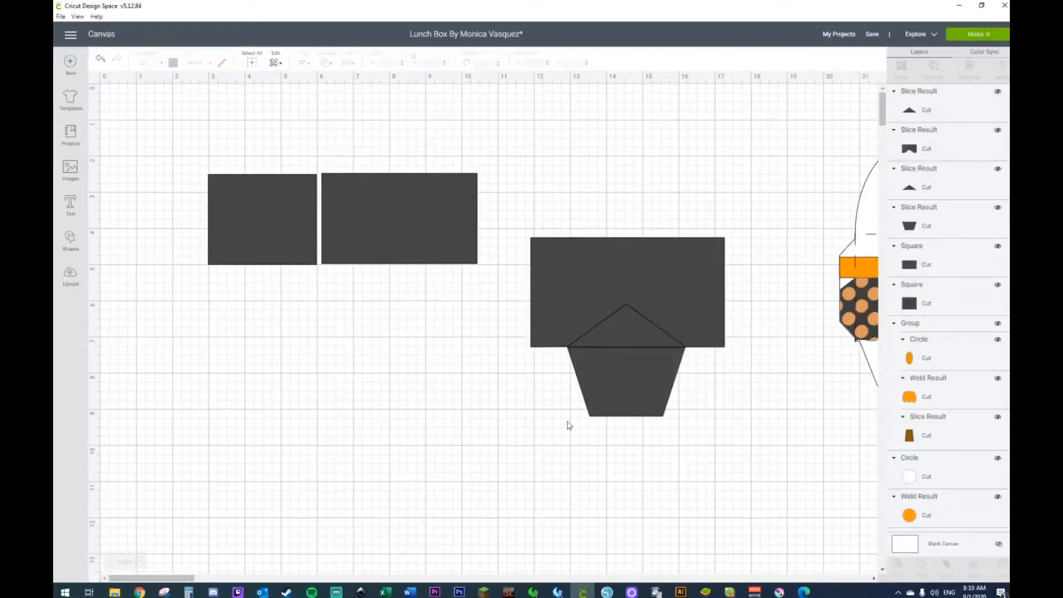
# Step: Move the two side-by-side rectangles together about 2 in lower on the canvas
pyautogui.moveTo(165, 135); pyautogui.dragTo(543, 362)
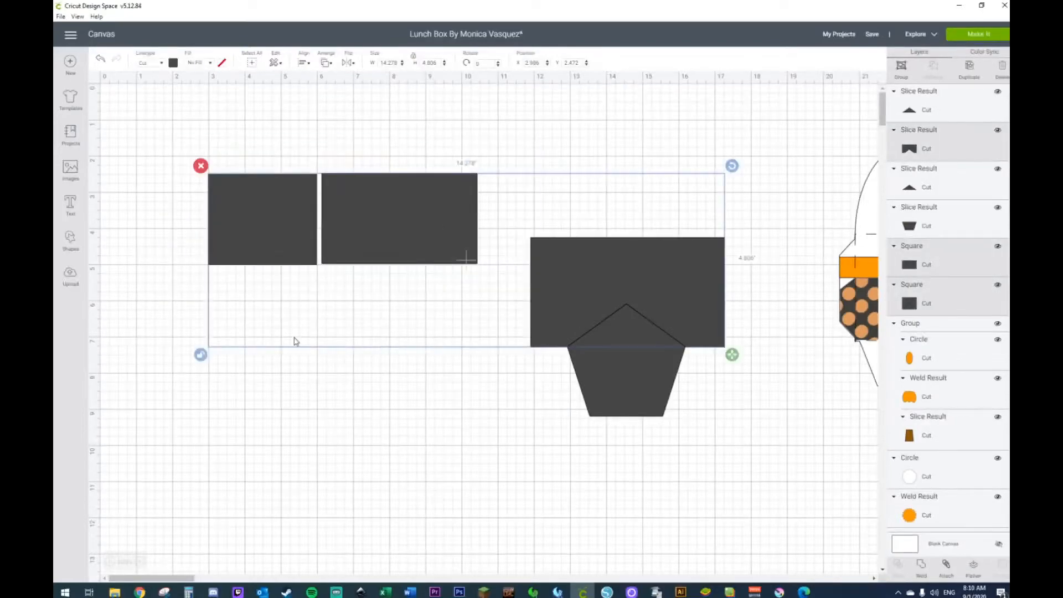
pyautogui.click(272, 396)
pyautogui.moveTo(195, 142); pyautogui.dragTo(550, 319)
pyautogui.moveTo(161, 135); pyautogui.dragTo(464, 297)
pyautogui.moveTo(444, 258); pyautogui.dragTo(441, 325)
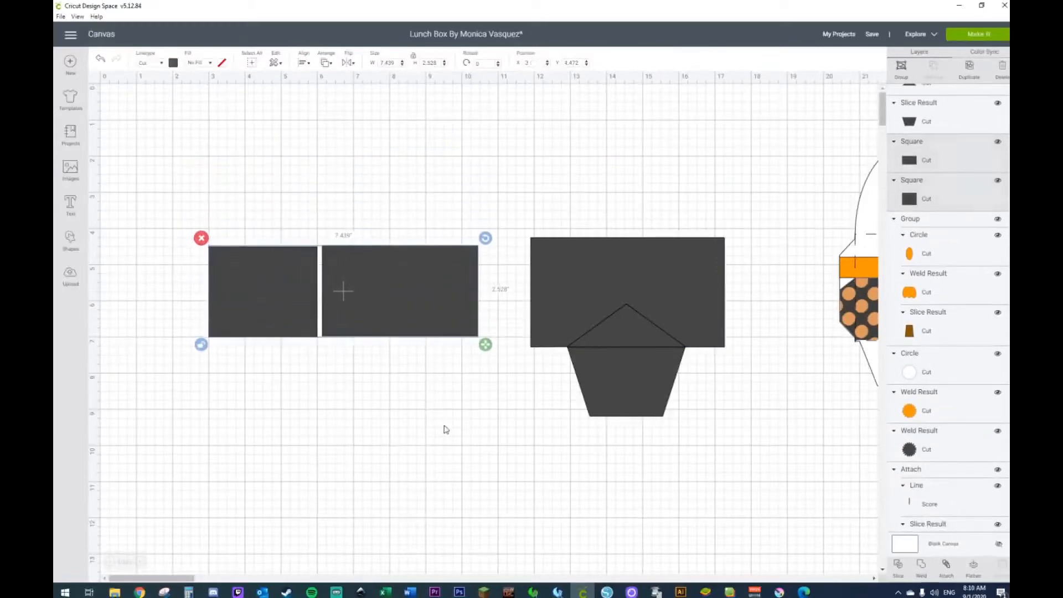
pyautogui.click(444, 429)
# Step: Delete the sliced rectangle and both triangle pieces, keeping only the trapezoid
pyautogui.moveTo(648, 169); pyautogui.dragTo(626, 332)
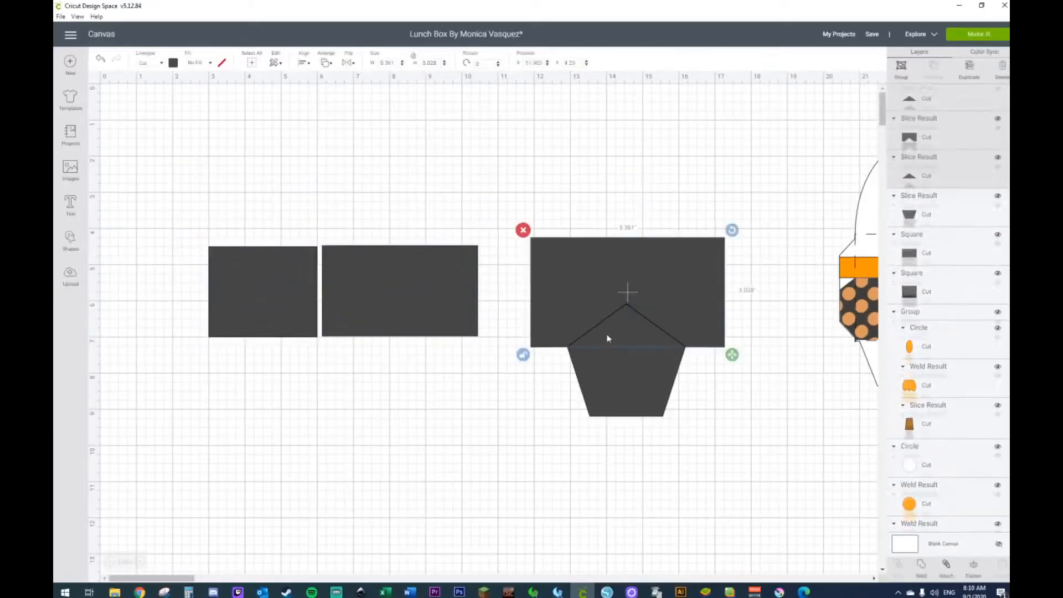
pyautogui.press('Delete')
# Step: Make two copies of the trapezoid and place one of them below the two rectangles
pyautogui.click(612, 371)
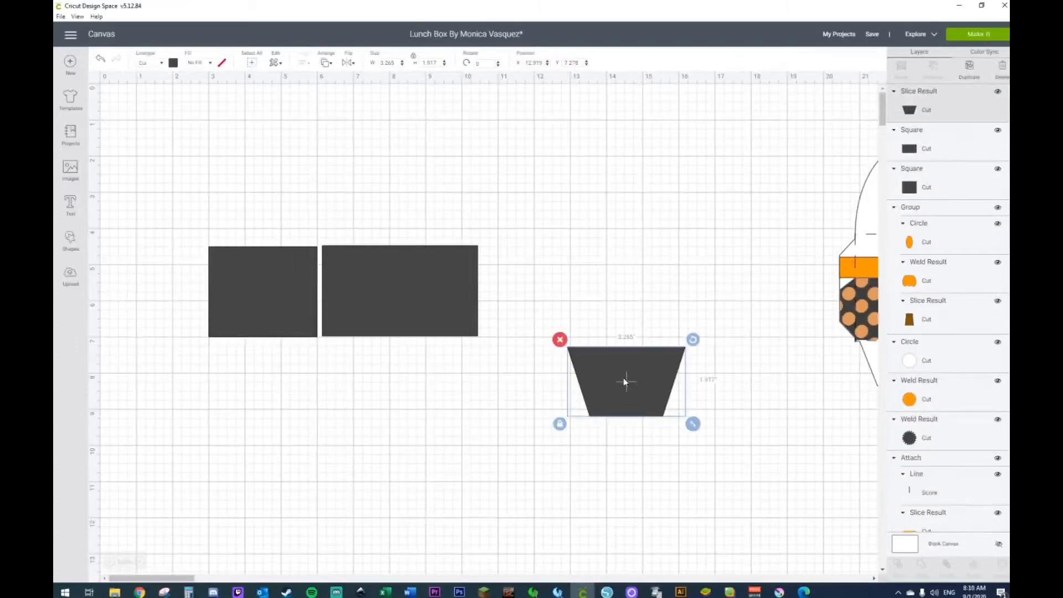
pyautogui.hotkey('ctrl', 'd')
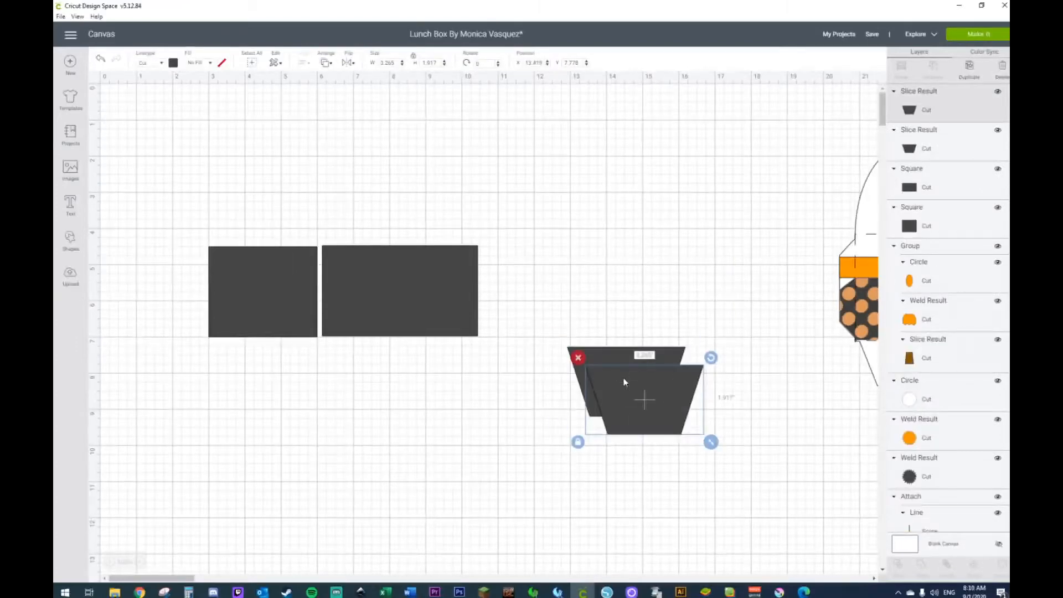
pyautogui.hotkey('ctrl', 'd')
pyautogui.moveTo(662, 444); pyautogui.dragTo(320, 467)
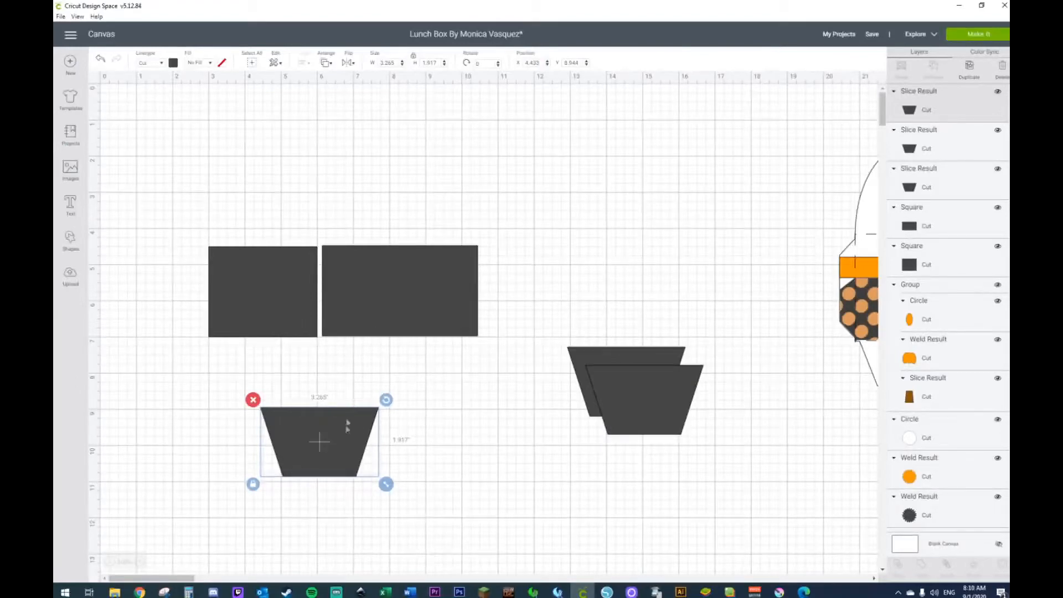
# Step: Rotate the separated trapezoid copy 90 degrees and place its wide edge against the smaller rectangle's left side
pyautogui.click(348, 64)
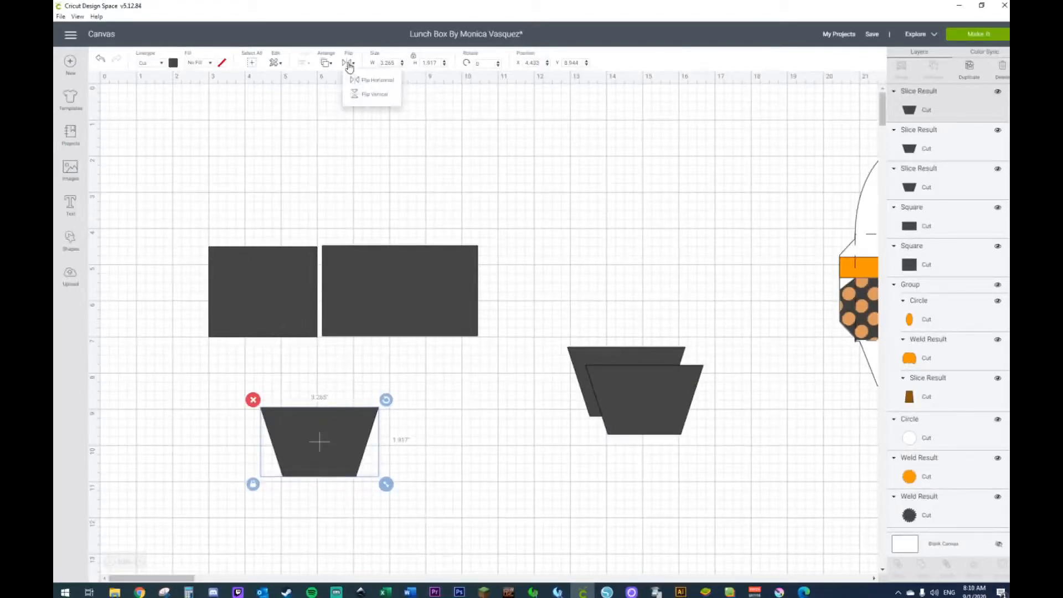
pyautogui.click(479, 63)
pyautogui.write('90')
pyautogui.press('Return')
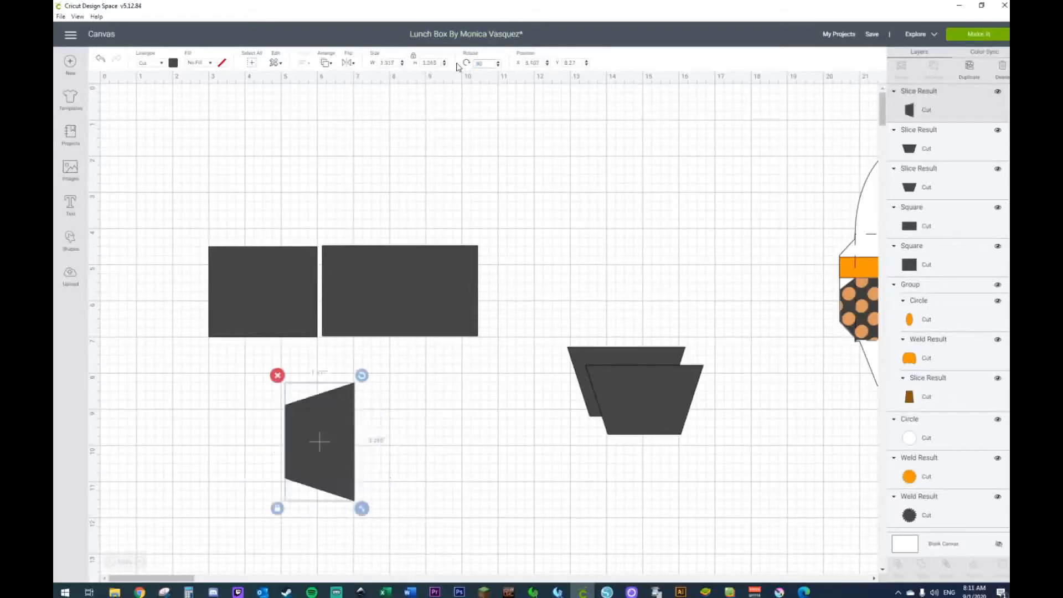
pyautogui.moveTo(311, 466); pyautogui.dragTo(164, 298)
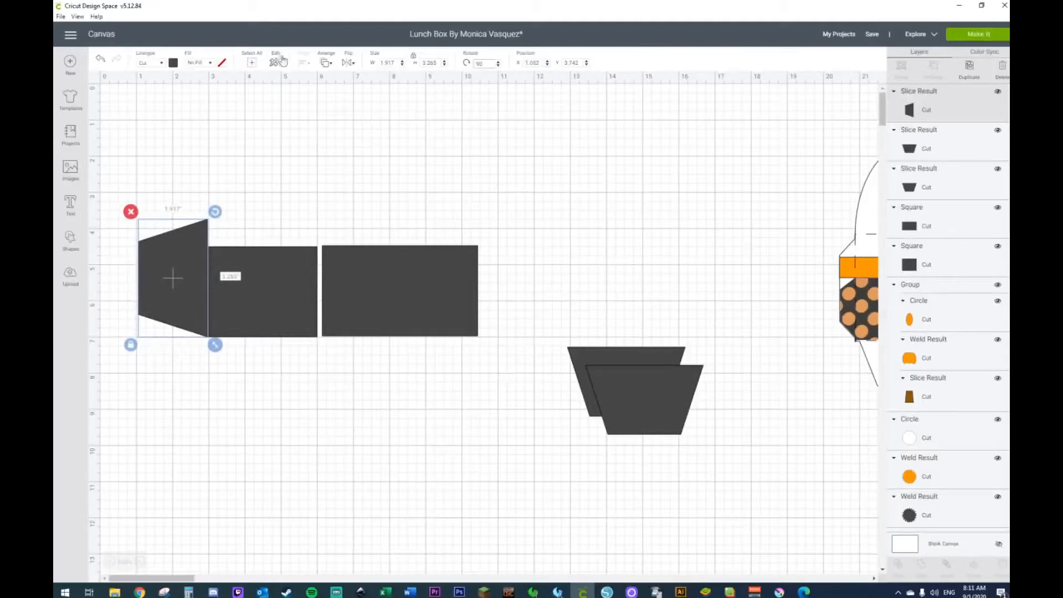
# Step: Unlock the rotated trapezoid's proportions, set its height to 2.5 in, and align it with the smaller rectangle's left edge
pyautogui.click(132, 346)
pyautogui.click(261, 311)
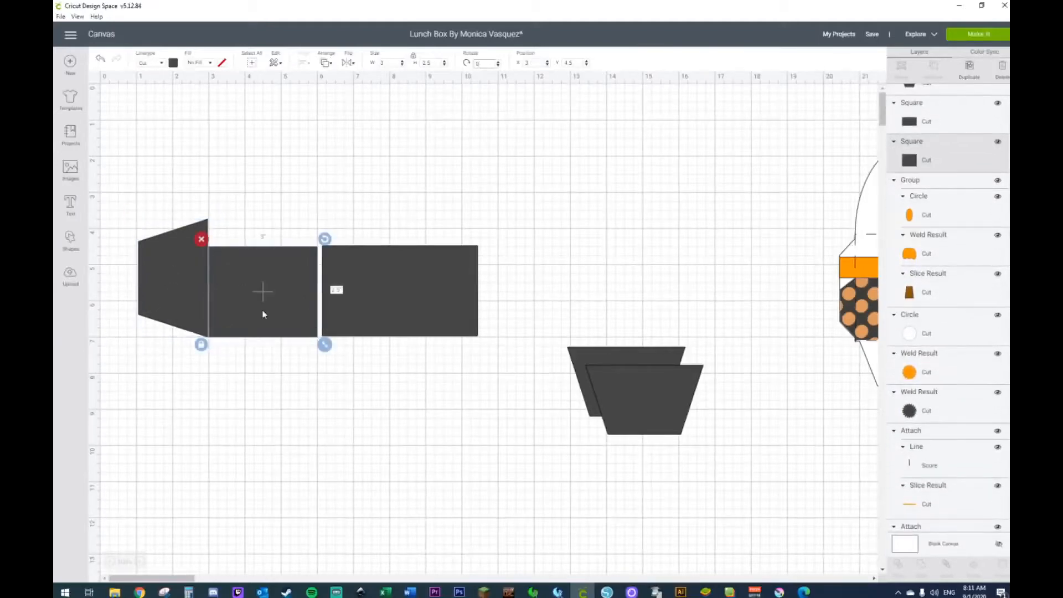
pyautogui.click(148, 290)
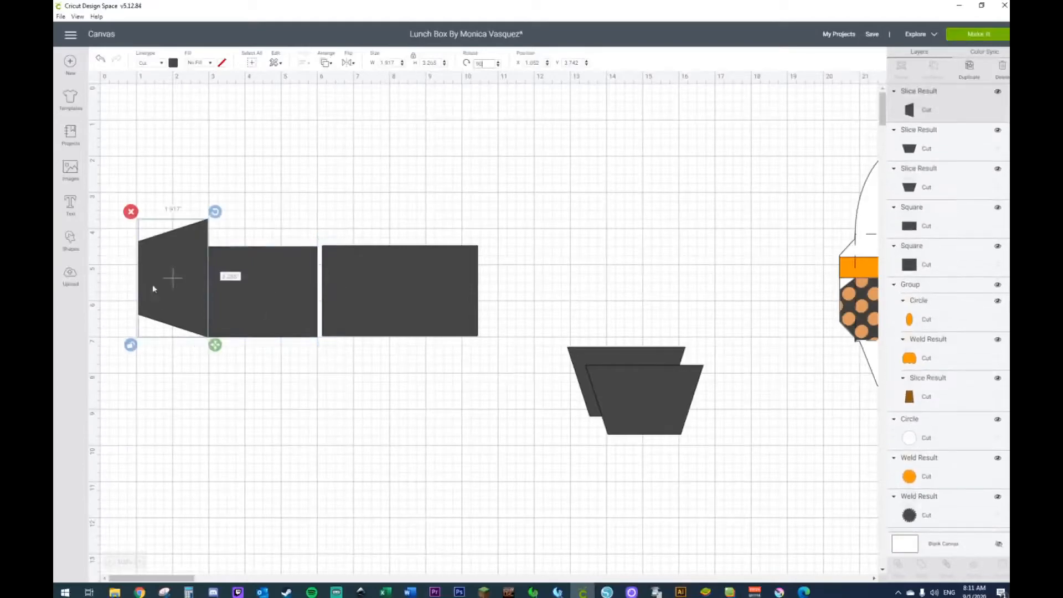
pyautogui.click(434, 62)
pyautogui.write('2.5')
pyautogui.press('Return')
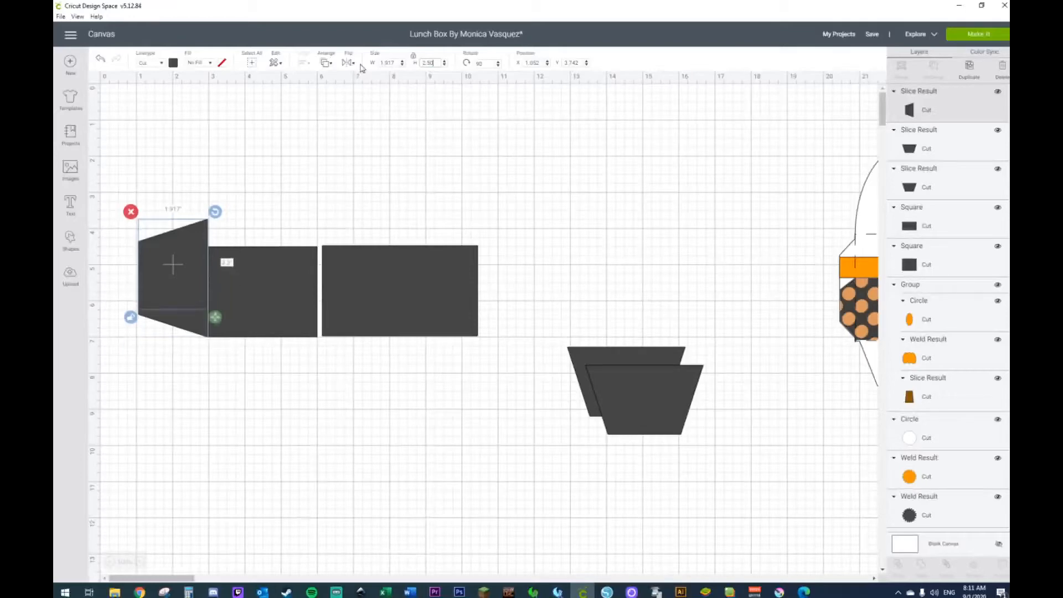
pyautogui.moveTo(193, 264); pyautogui.dragTo(194, 290)
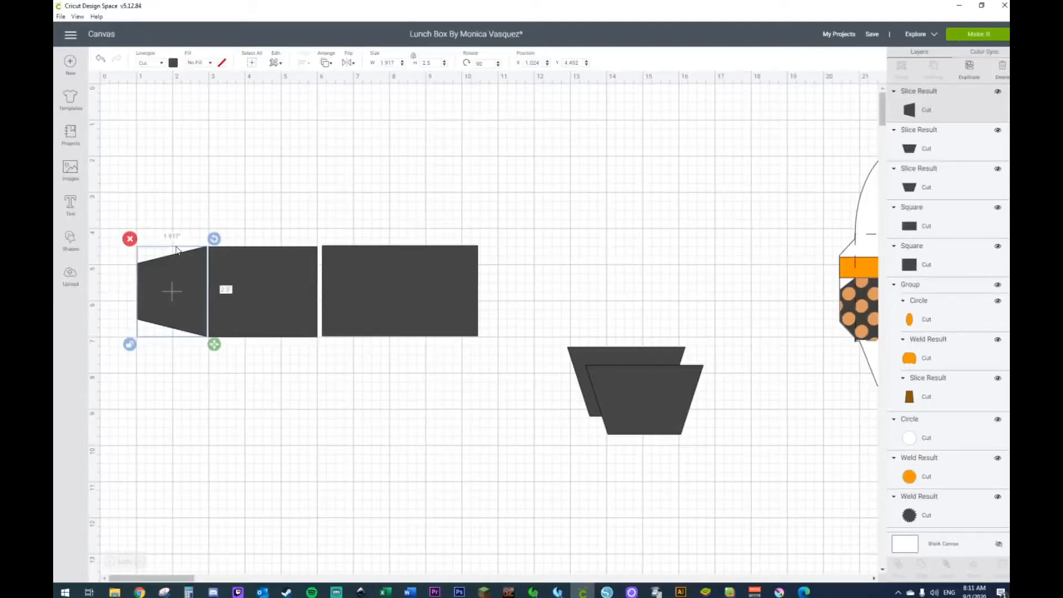
# Step: Move a spare trapezoid directly below the smaller rectangle and set its width to 3 in with proportions locked
pyautogui.moveTo(656, 417); pyautogui.dragTo(279, 390)
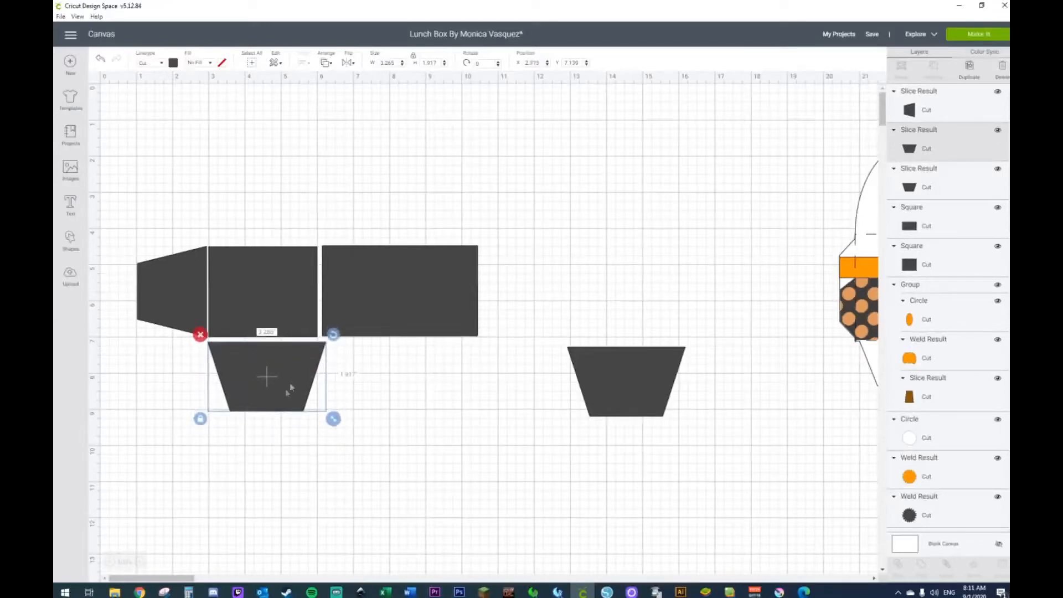
pyautogui.click(266, 292)
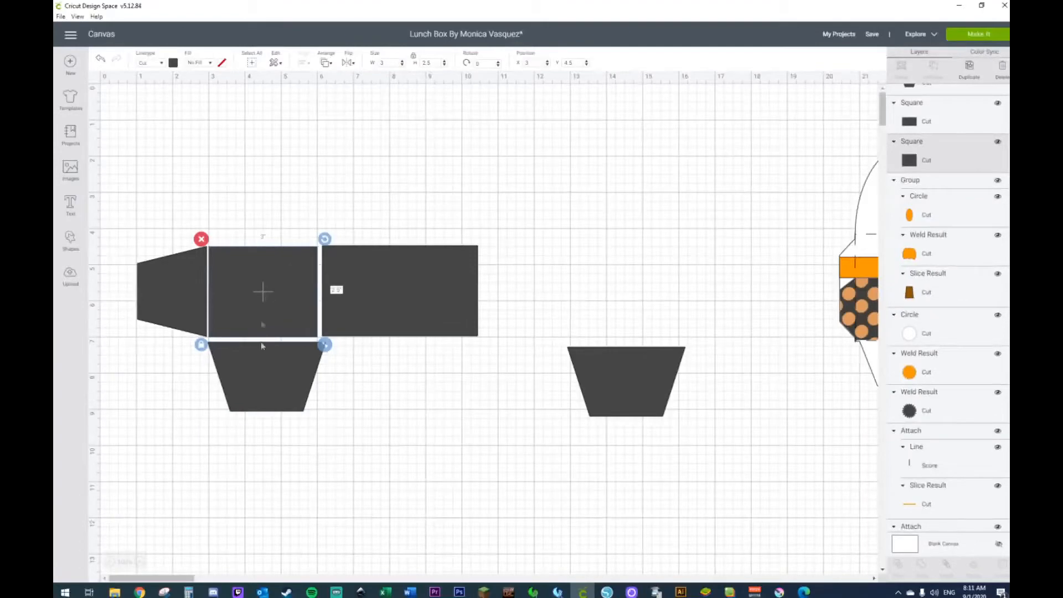
pyautogui.click(264, 387)
pyautogui.click(396, 64)
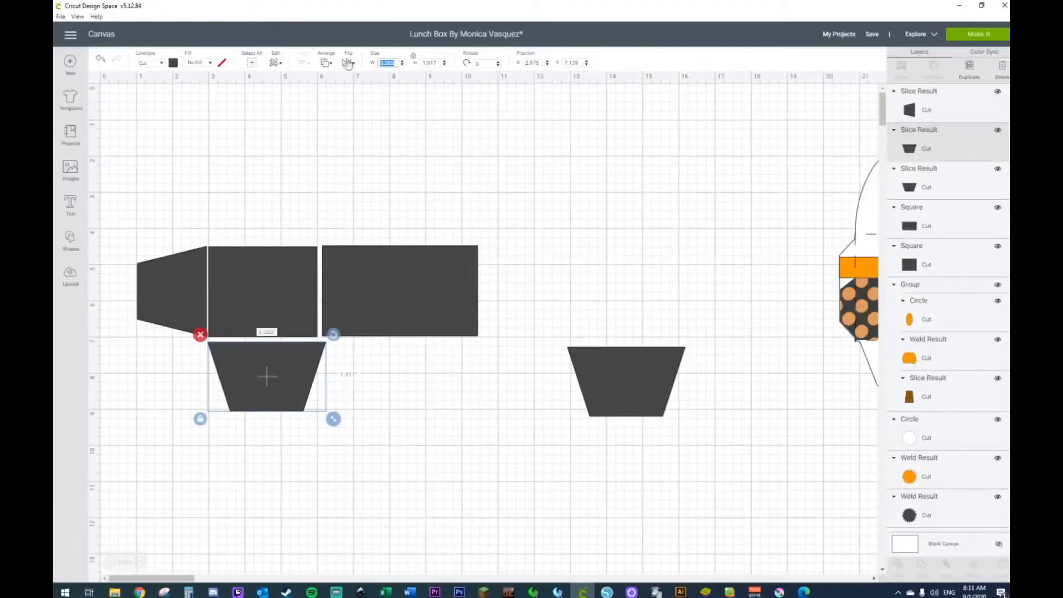
pyautogui.write('3')
pyautogui.press('Return')
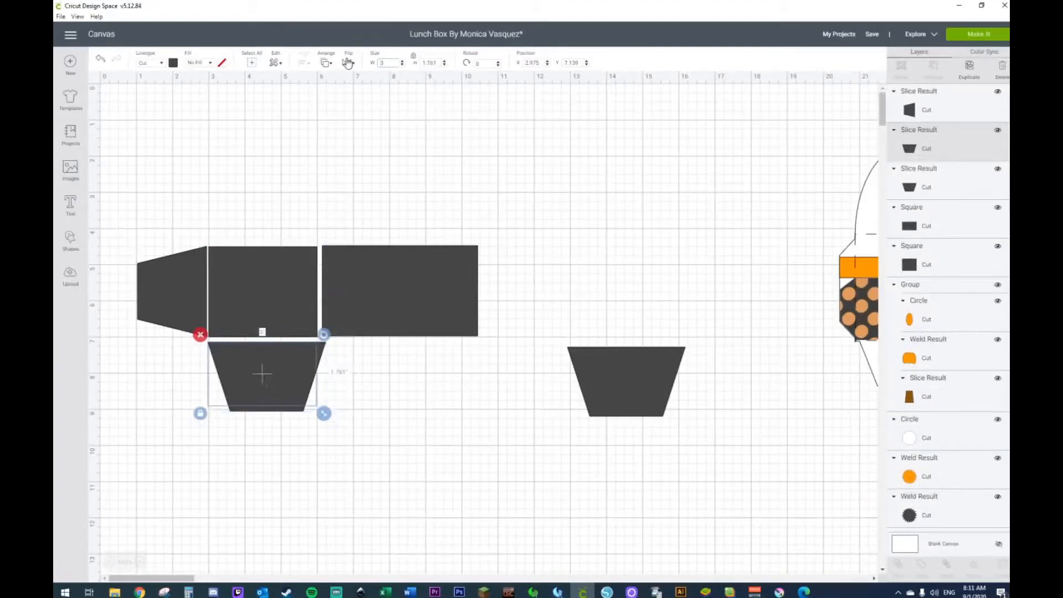
pyautogui.click(380, 483)
# Step: Unlock the proportions of the trapezoid below the smaller rectangle and set its height to 1.3 in
pyautogui.click(288, 392)
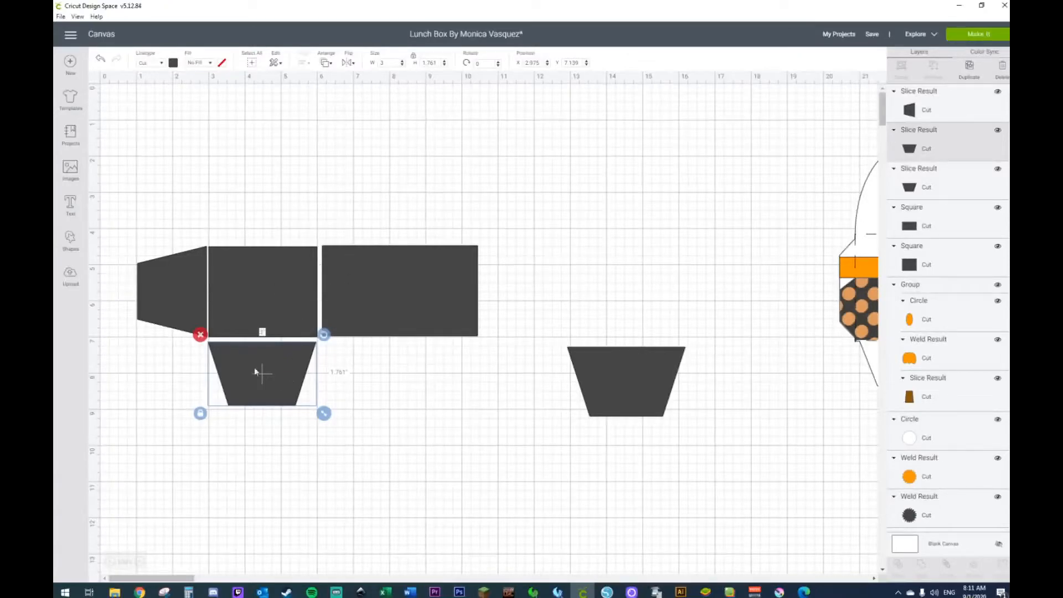
pyautogui.click(199, 414)
pyautogui.moveTo(438, 63); pyautogui.dragTo(385, 65)
pyautogui.write('1.30')
pyautogui.press('Return')
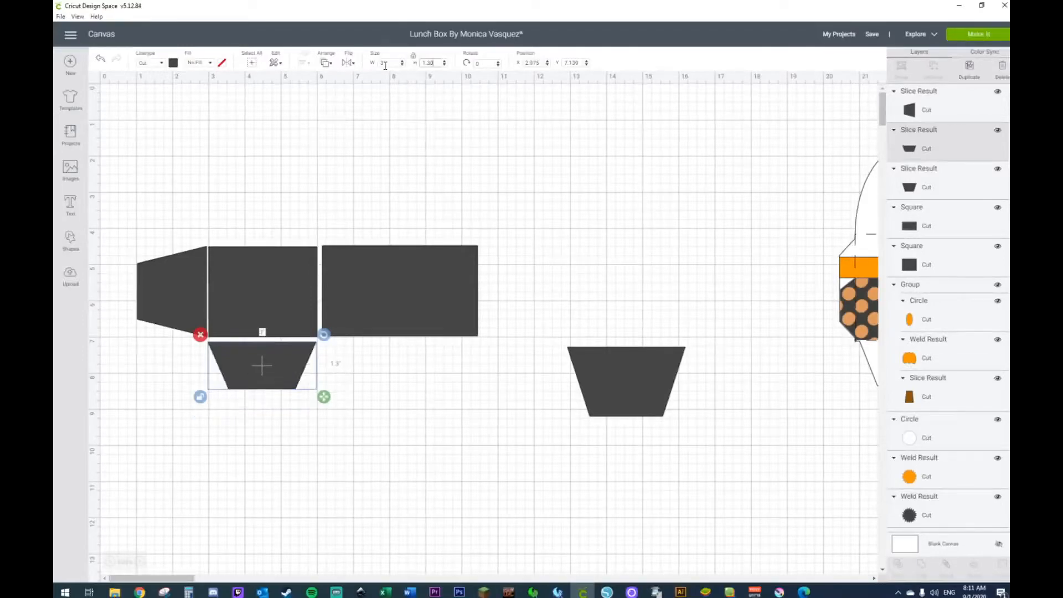
pyautogui.click(287, 396)
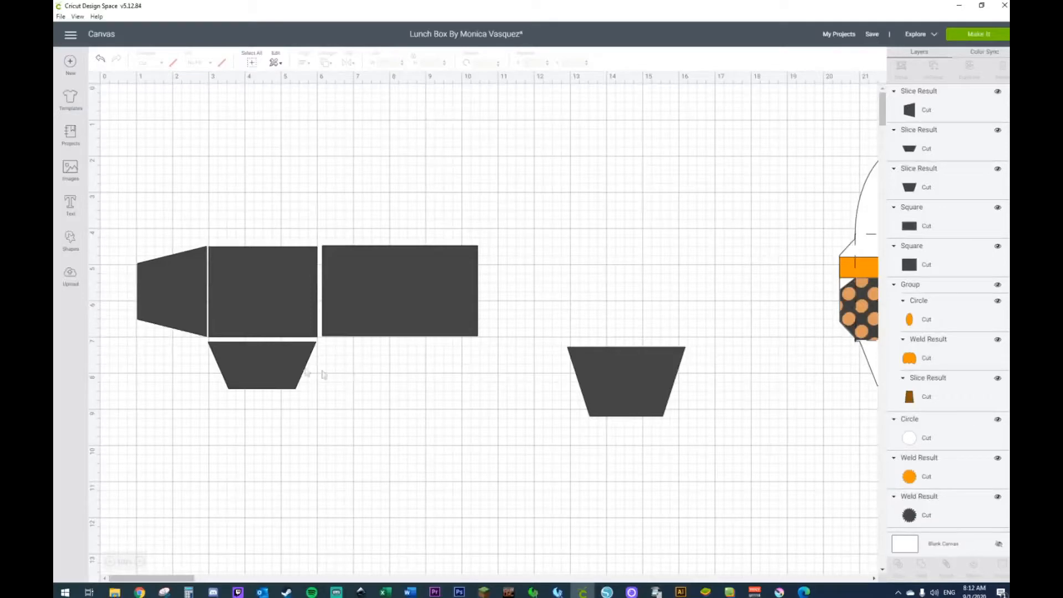
pyautogui.click(281, 370)
pyautogui.click(415, 381)
# Step: Flip the remaining trapezoid vertically and place it above the larger rectangle
pyautogui.click(629, 390)
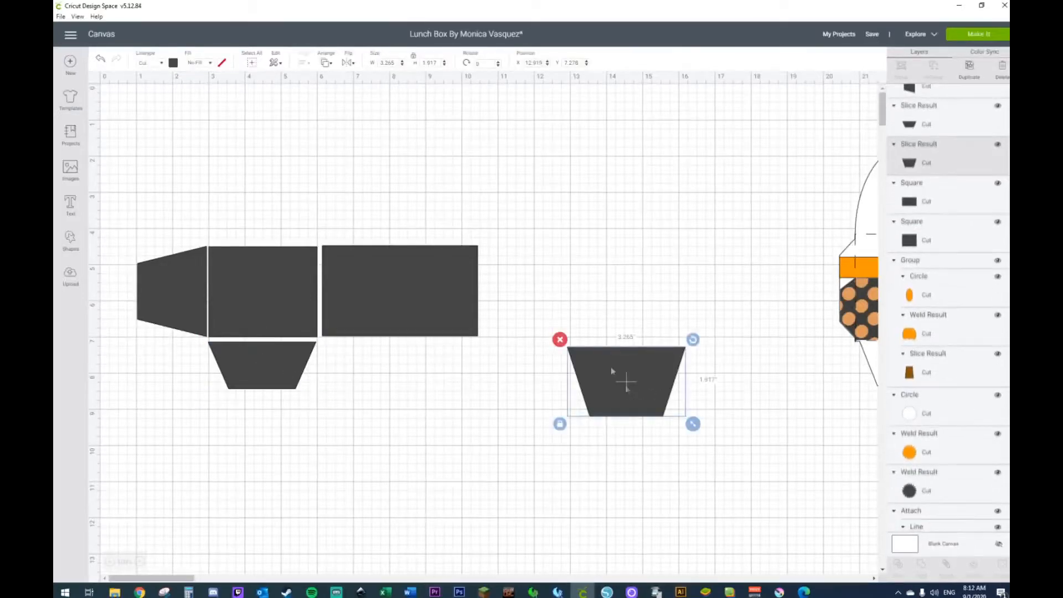
pyautogui.click(348, 64)
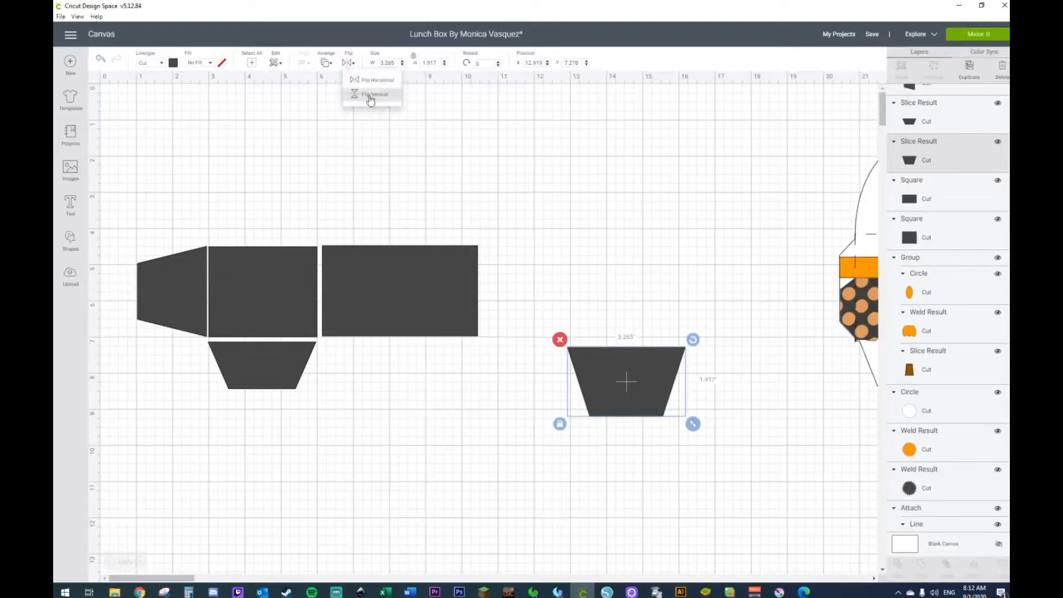
pyautogui.click(368, 98)
pyautogui.moveTo(623, 390); pyautogui.dragTo(394, 208)
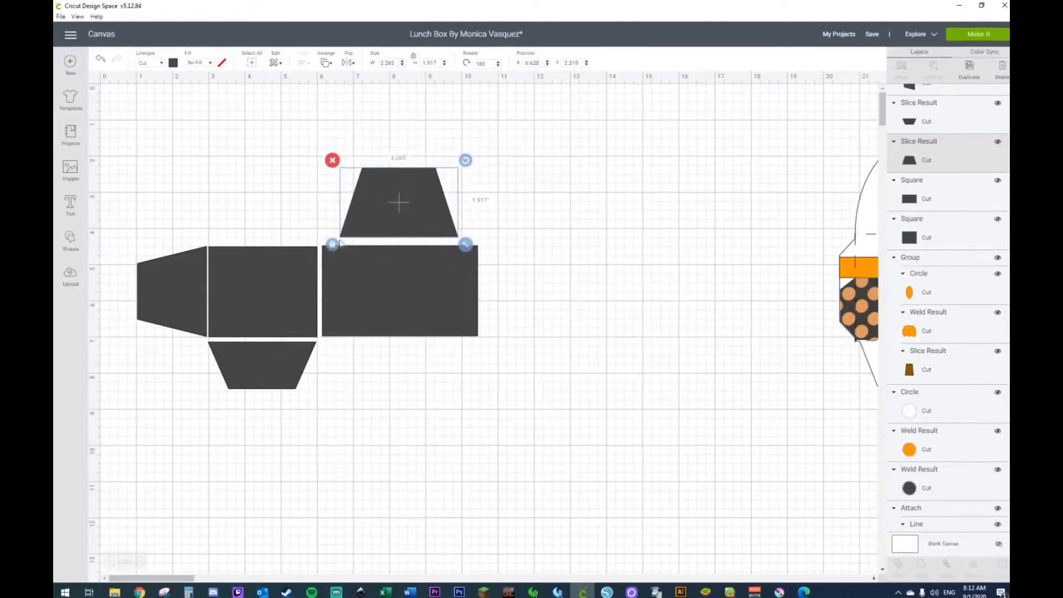
# Step: Unlock the flipped trapezoid's proportions, set its width to 4.3 in, and align its wide edge with the larger rectangle's top edge
pyautogui.click(424, 277)
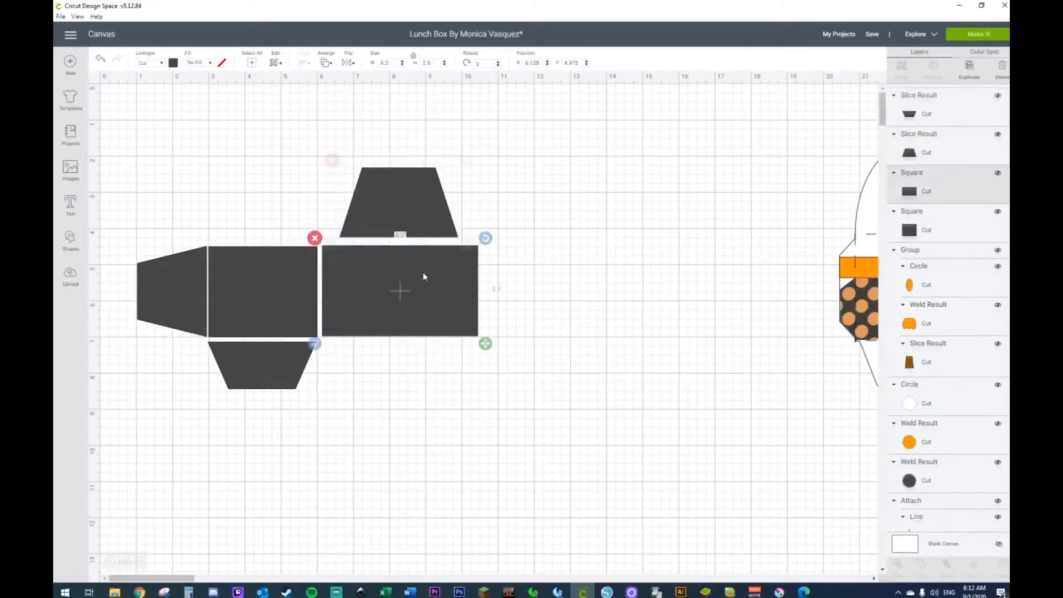
pyautogui.click(409, 196)
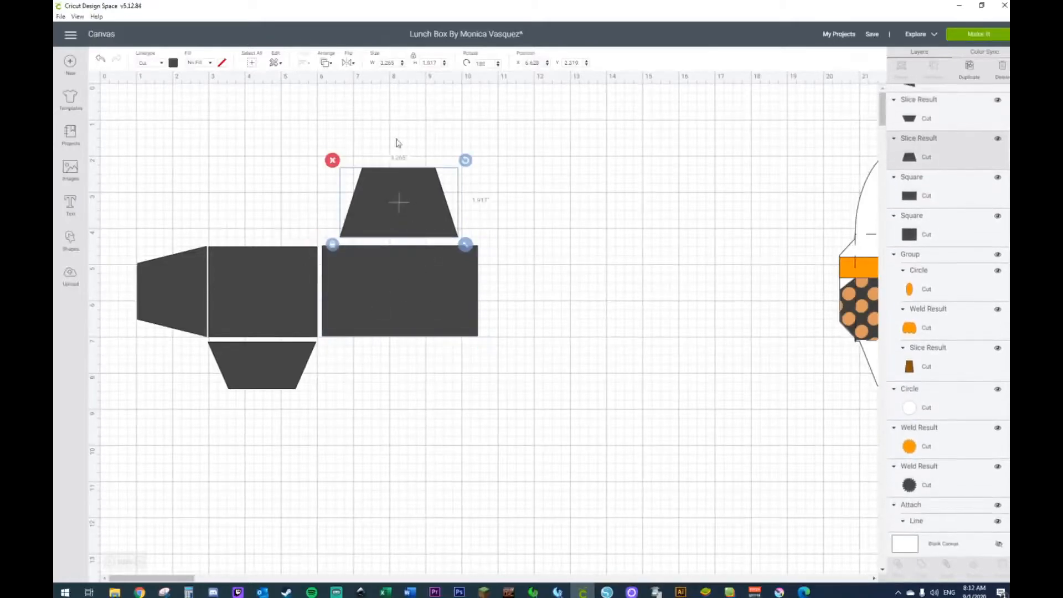
pyautogui.click(387, 63)
pyautogui.click(332, 245)
pyautogui.write('4.30')
pyautogui.press('Return')
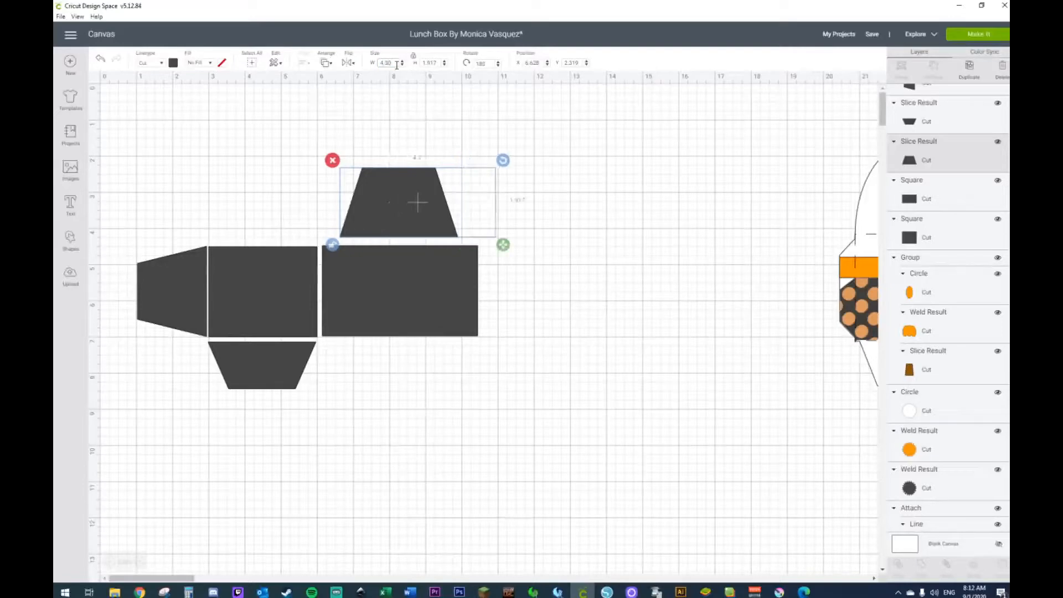
pyautogui.click(496, 244)
pyautogui.moveTo(437, 224); pyautogui.dragTo(421, 230)
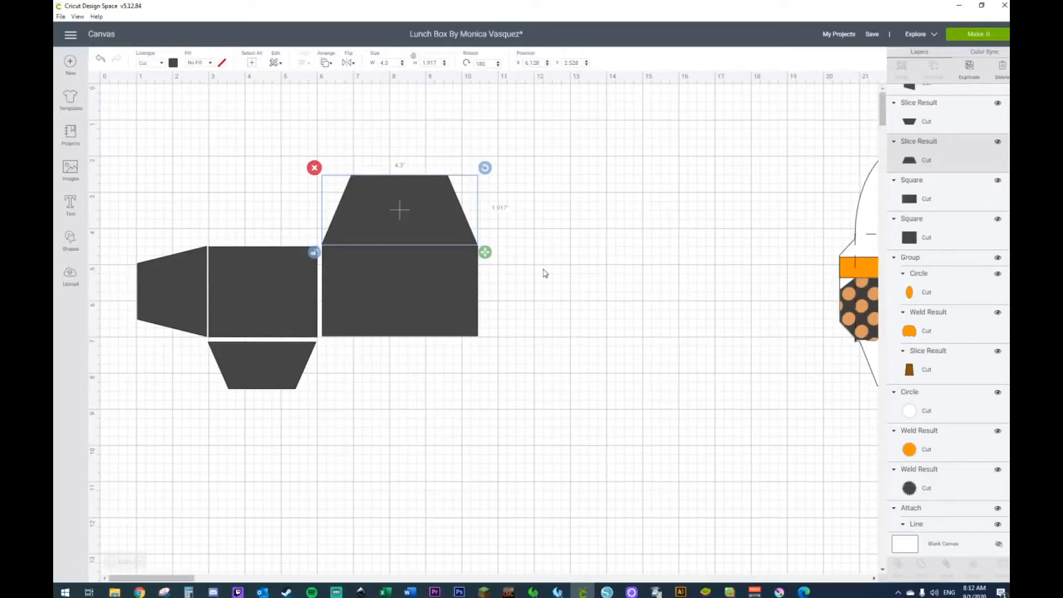
# Step: Try a height of 4.3 in for the upper trapezoid and move it back above the larger rectangle
pyautogui.click(432, 63)
pyautogui.write('4.3')
pyautogui.press('Return')
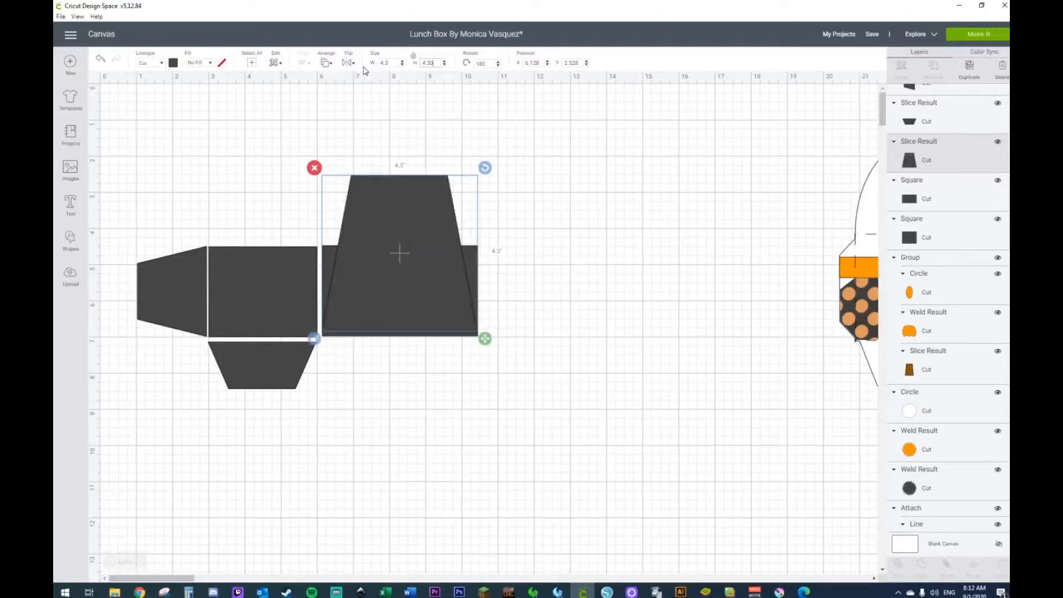
pyautogui.moveTo(398, 274); pyautogui.dragTo(397, 220)
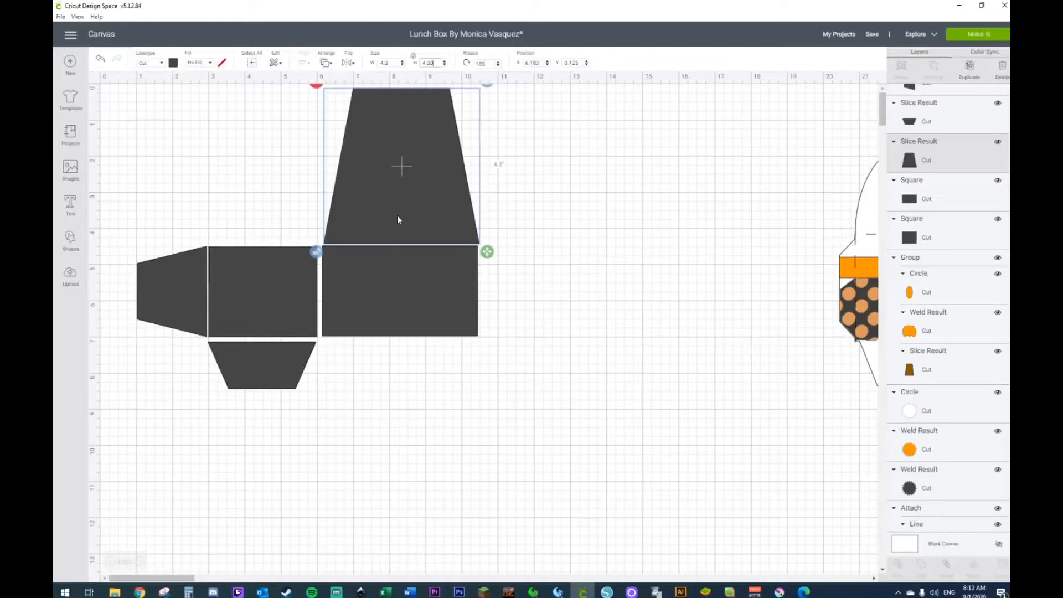
# Step: Set the upper trapezoid's height to 3 in and realign its wide edge with the larger rectangle's top edge
pyautogui.click(438, 63)
pyautogui.write('3')
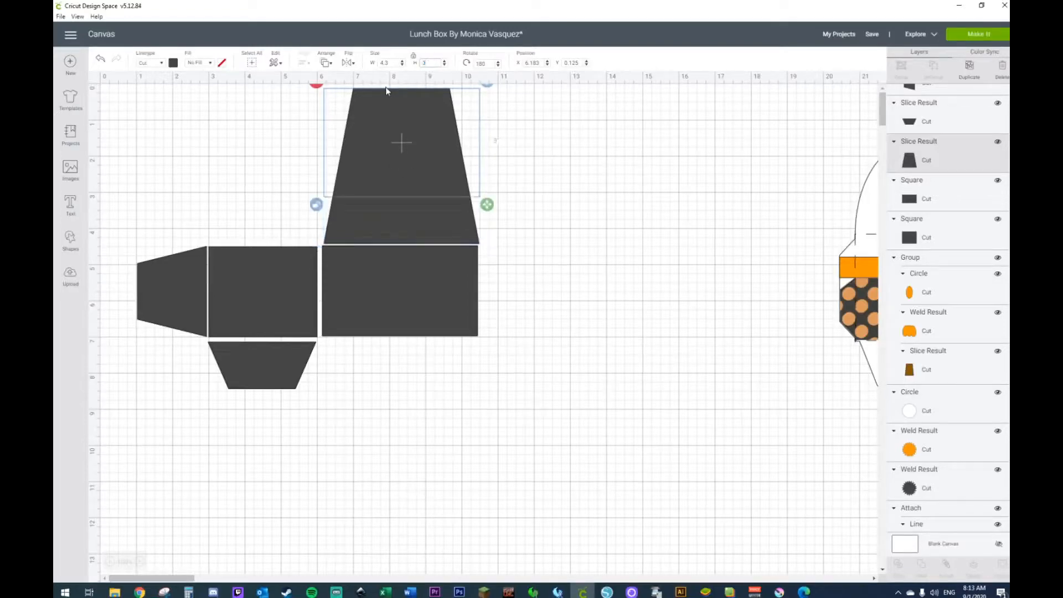
pyautogui.moveTo(386, 152); pyautogui.dragTo(388, 194)
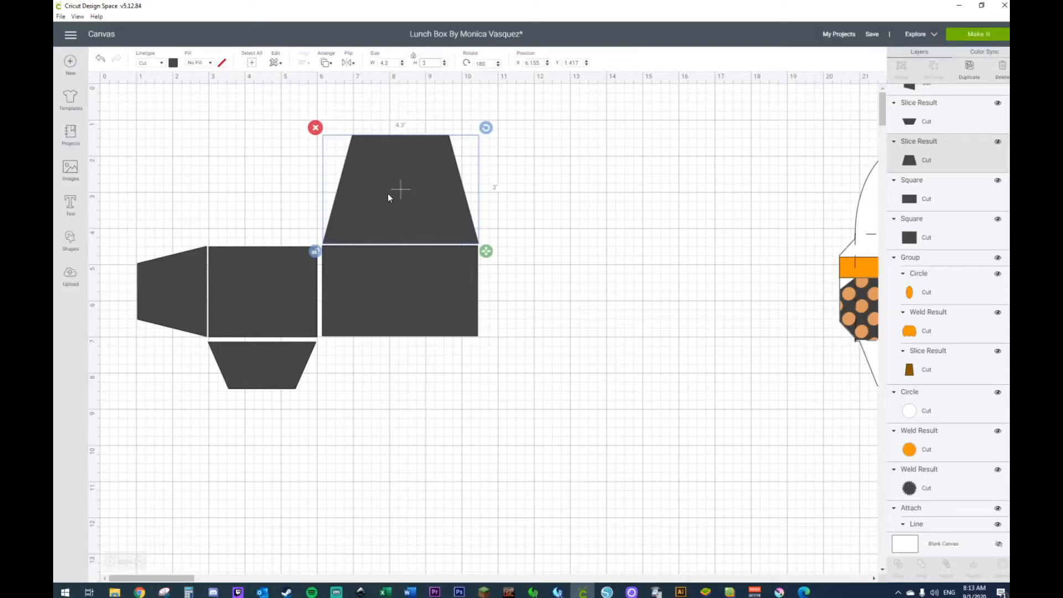
pyautogui.click(529, 259)
pyautogui.click(446, 229)
pyautogui.moveTo(447, 228); pyautogui.dragTo(444, 229)
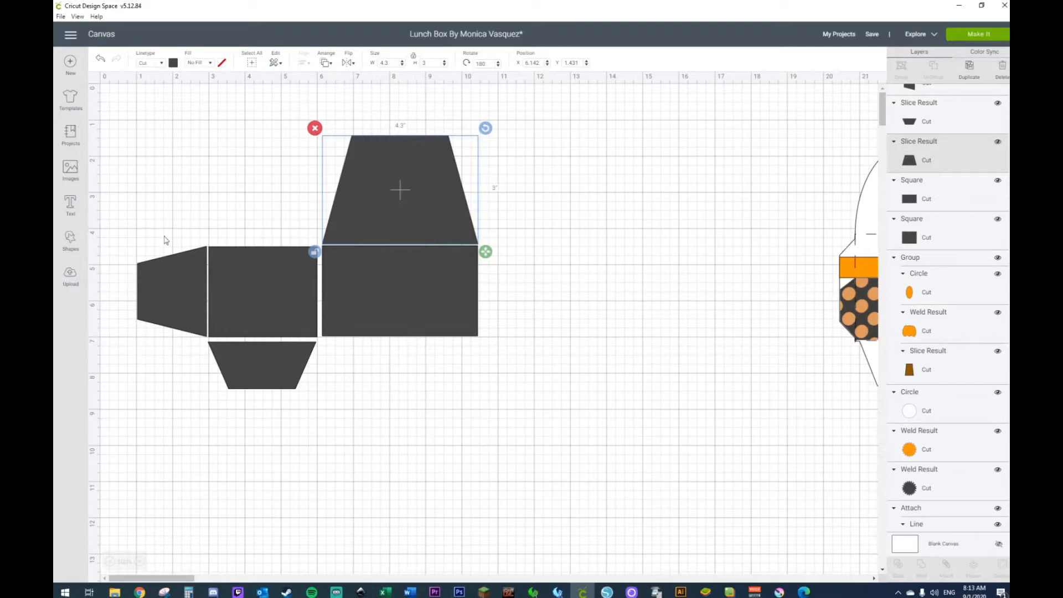
# Step: Add a new square and place it below the larger rectangle
pyautogui.click(71, 244)
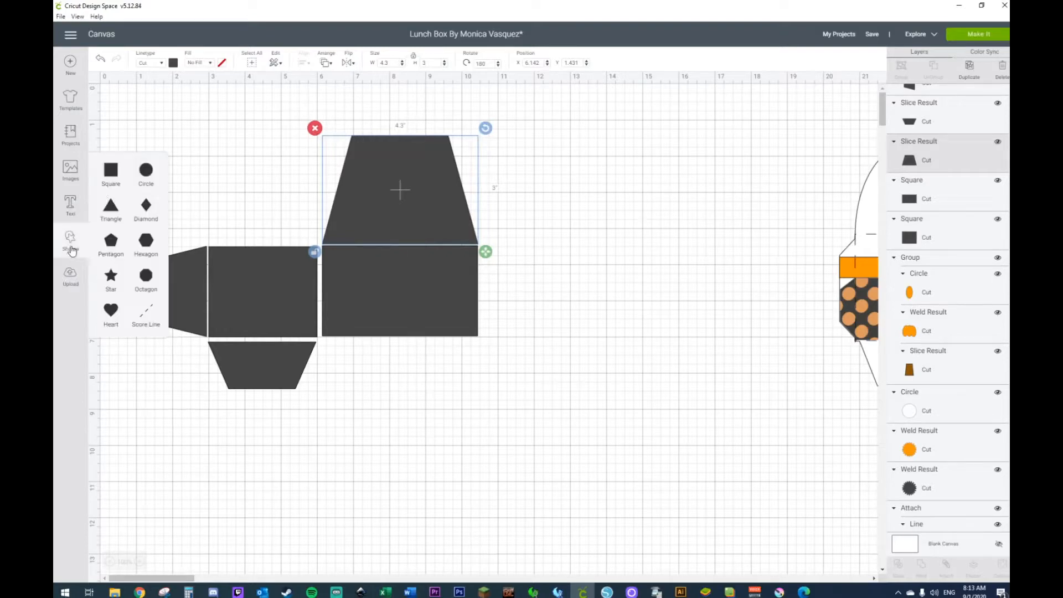
pyautogui.click(112, 171)
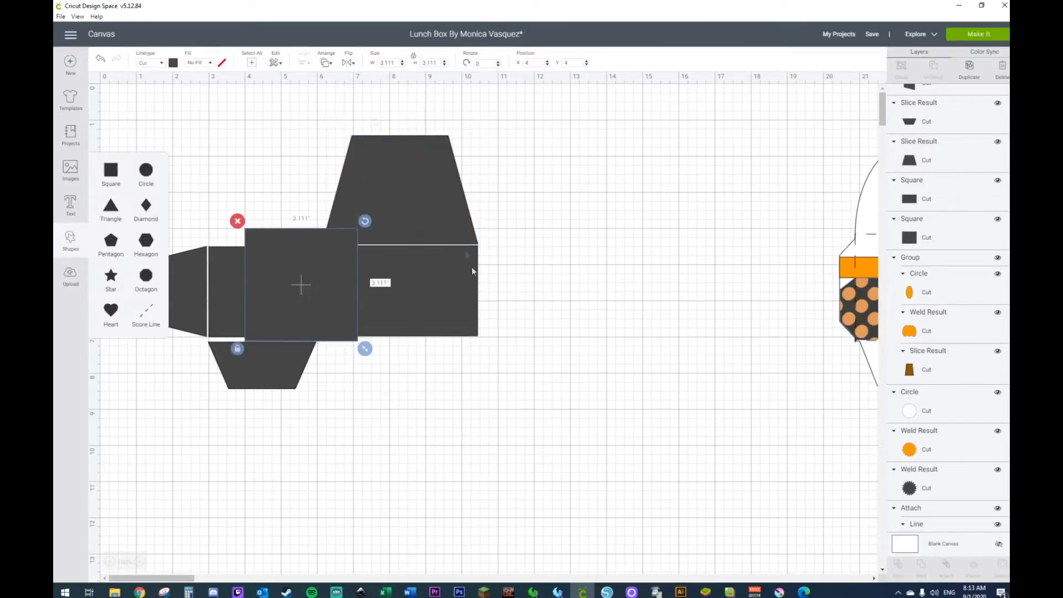
pyautogui.moveTo(349, 249); pyautogui.dragTo(413, 376)
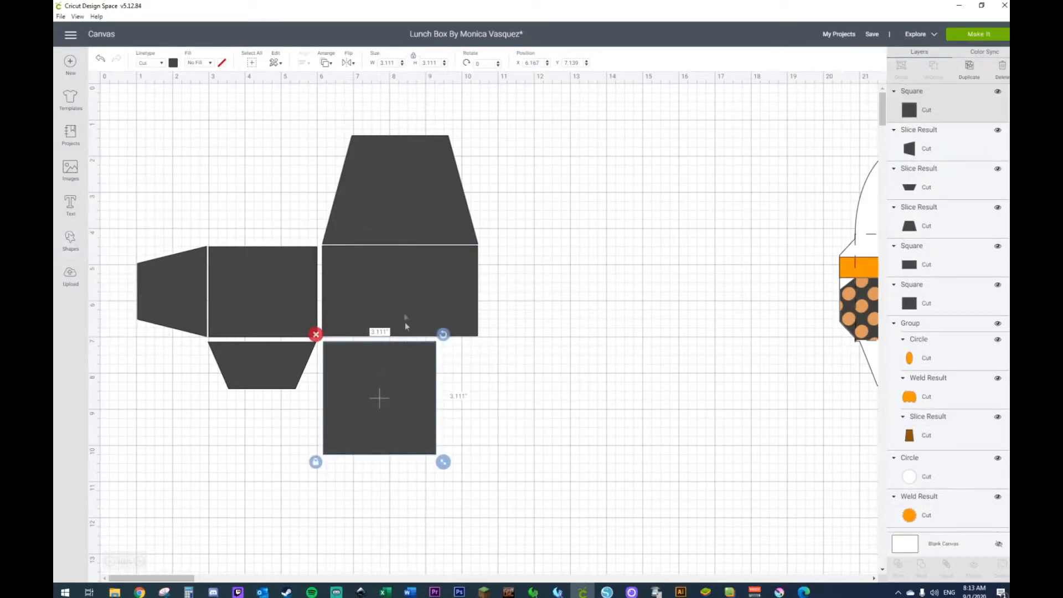
# Step: Unlock the new square's proportions, set its width to 4.3 in, and align it with the larger rectangle's bottom edge
pyautogui.click(404, 321)
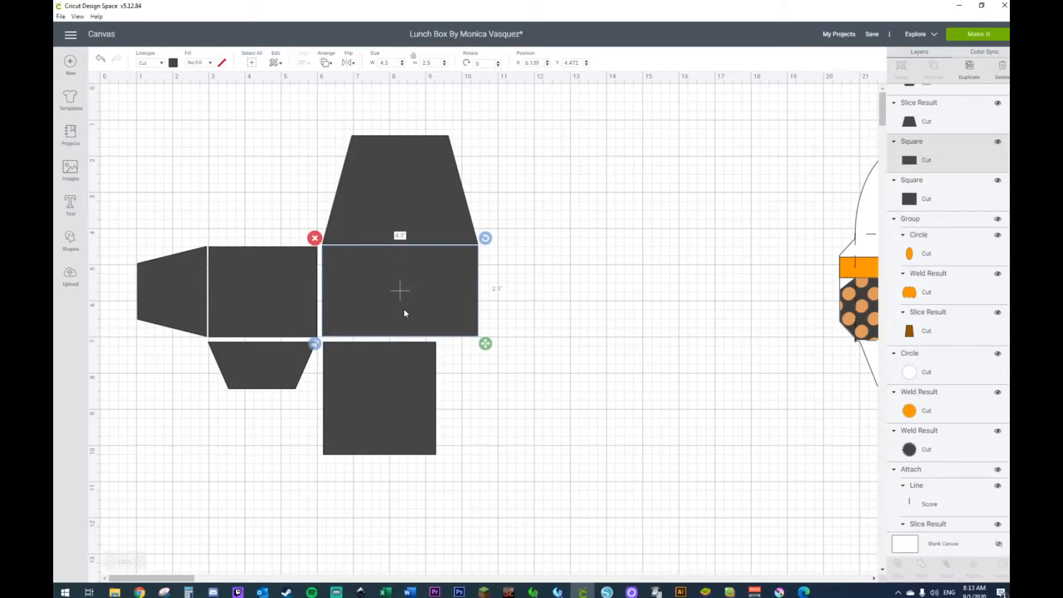
pyautogui.click(398, 408)
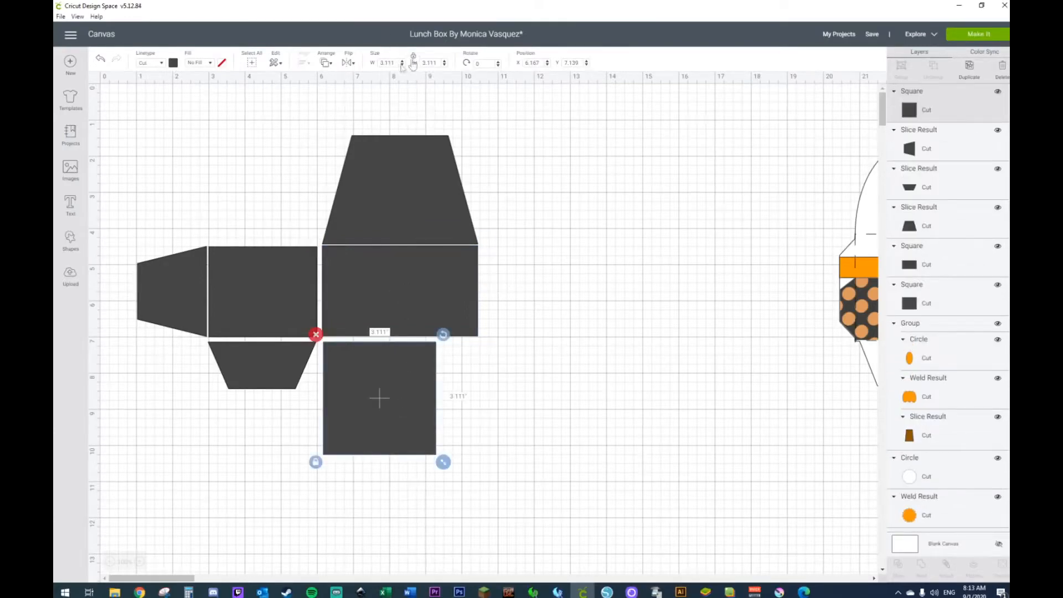
pyautogui.click(315, 462)
pyautogui.doubleClick(397, 63)
pyautogui.write('4.3')
pyautogui.press('Return')
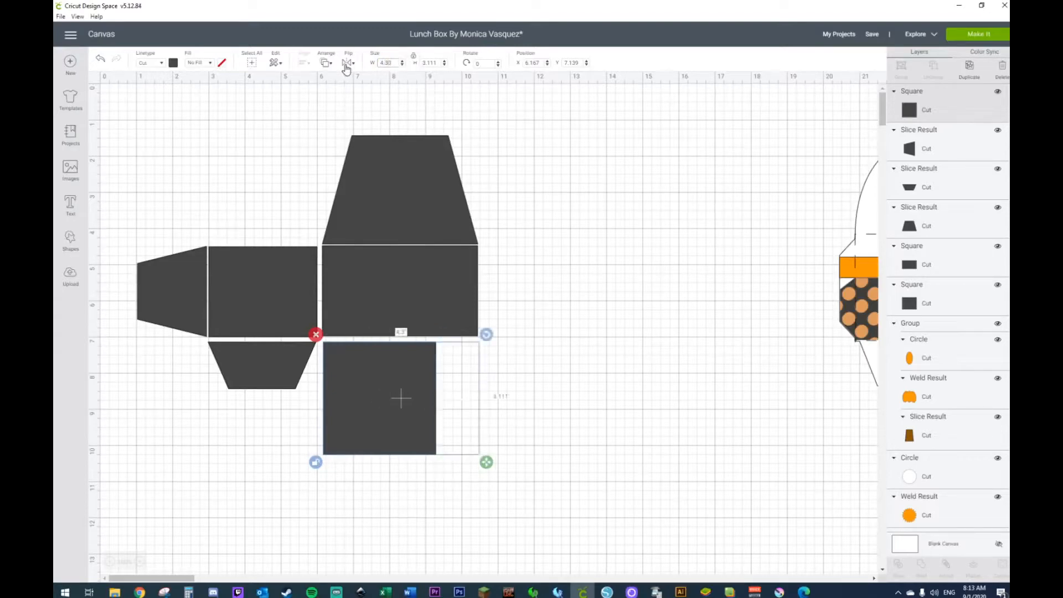
pyautogui.click(676, 331)
pyautogui.moveTo(401, 370); pyautogui.dragTo(398, 365)
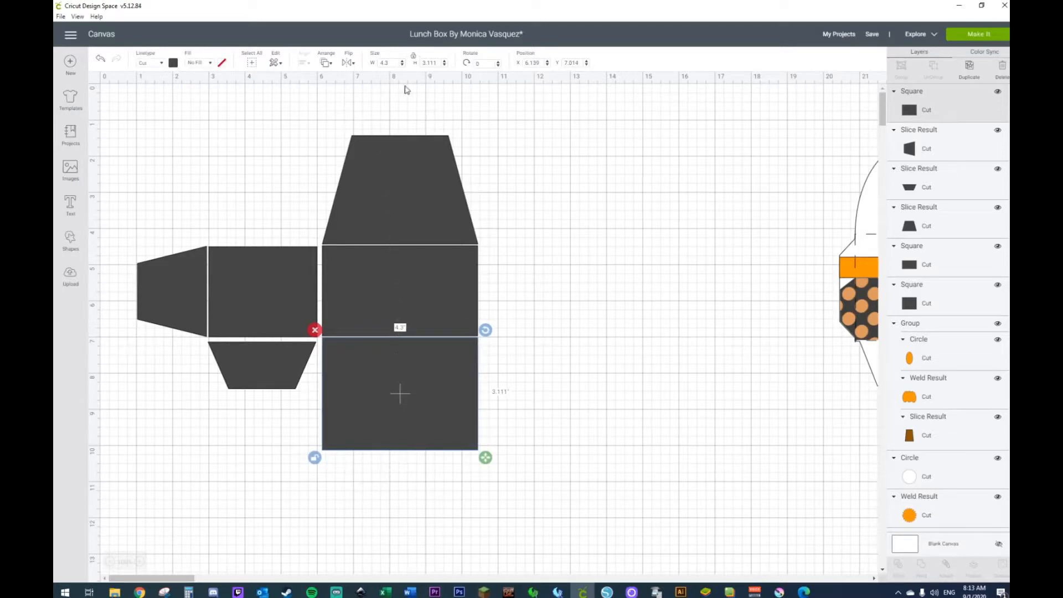
# Step: Set the bottom rectangle's height to 2.3 in and compare the layout with the finished lunch box design
pyautogui.doubleClick(438, 63)
pyautogui.write('2.33')
pyautogui.press('Return')
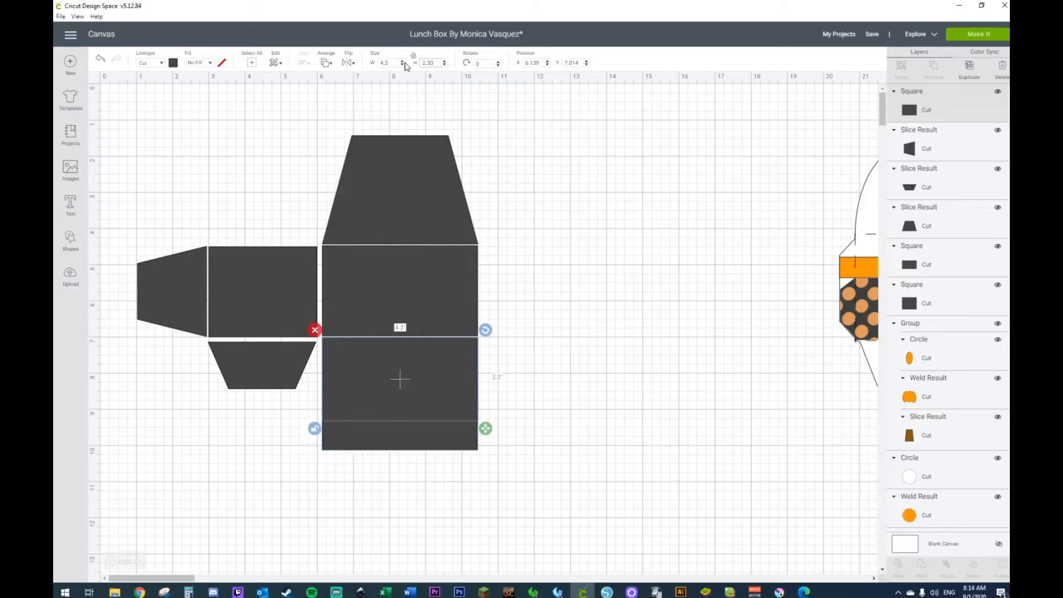
pyautogui.click(597, 376)
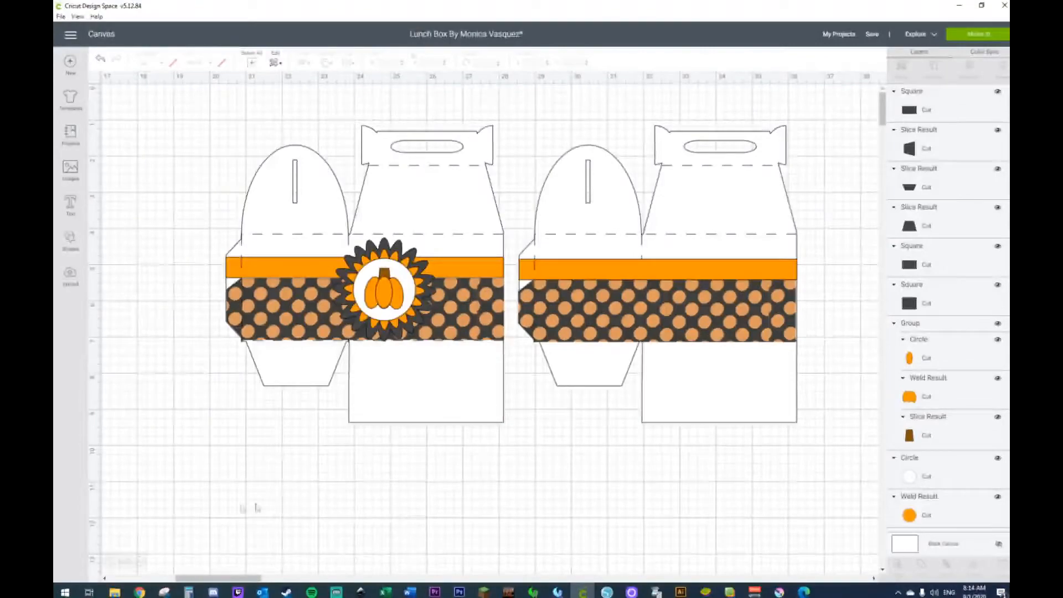
pyautogui.moveTo(237, 575); pyautogui.dragTo(163, 579)
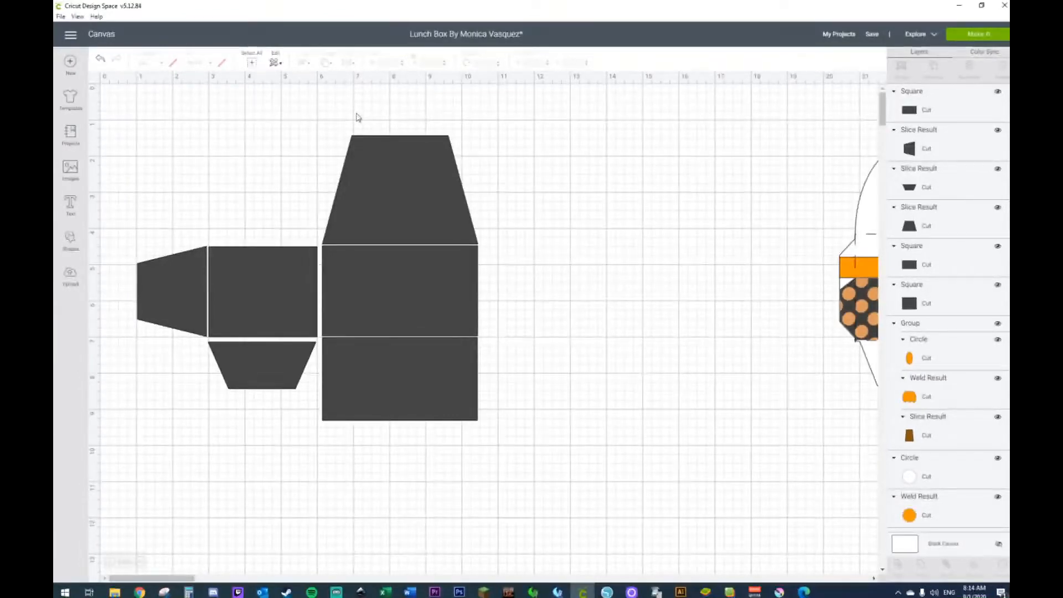
# Step: Add another square and place it in the empty space to the right of the upper trapezoid
pyautogui.click(441, 208)
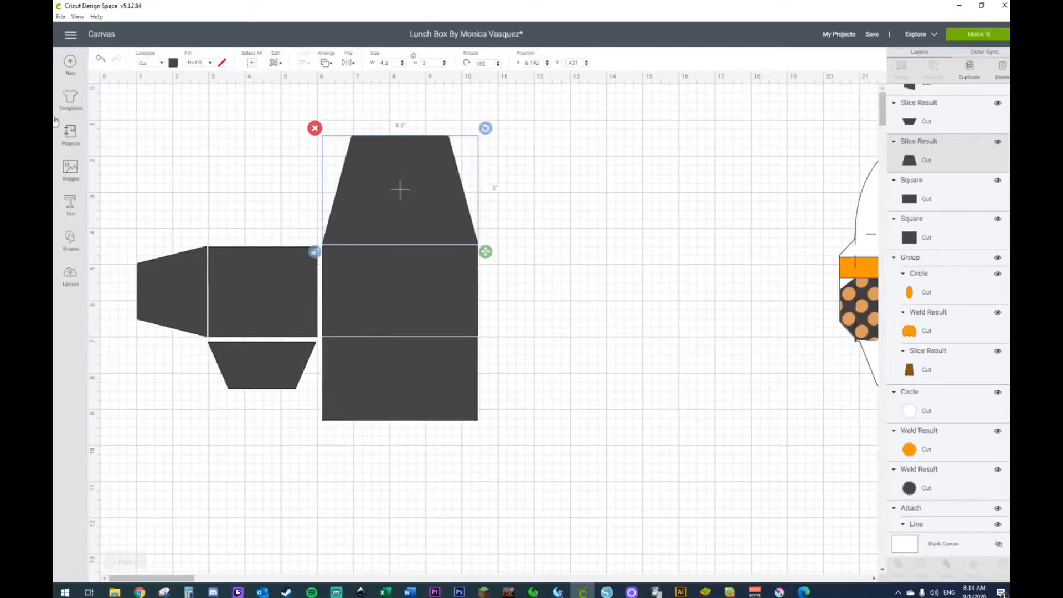
pyautogui.click(68, 239)
pyautogui.click(111, 177)
pyautogui.moveTo(210, 184); pyautogui.dragTo(550, 182)
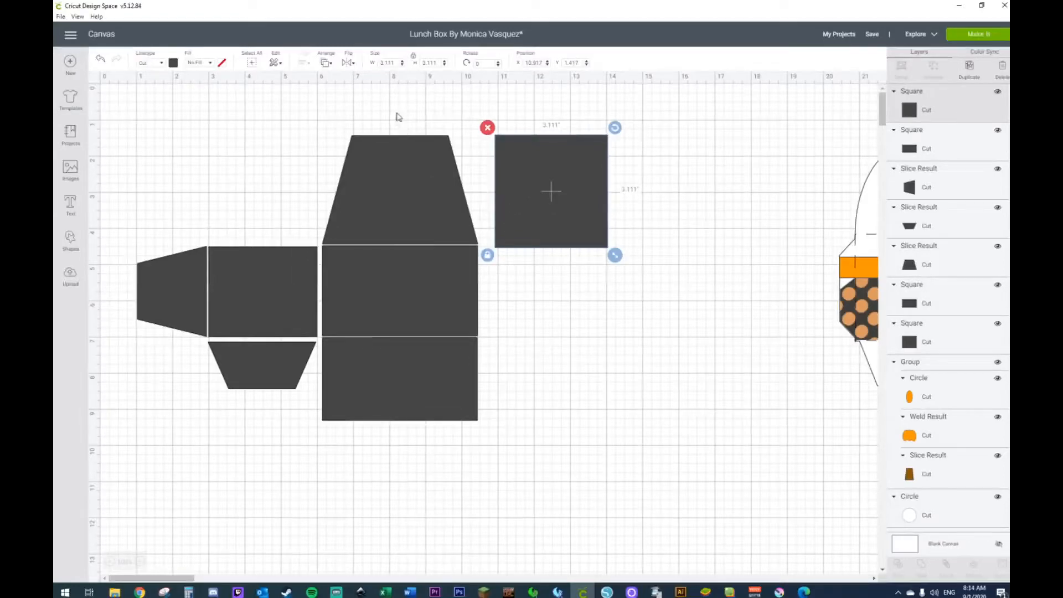
pyautogui.moveTo(550, 194); pyautogui.dragTo(552, 177)
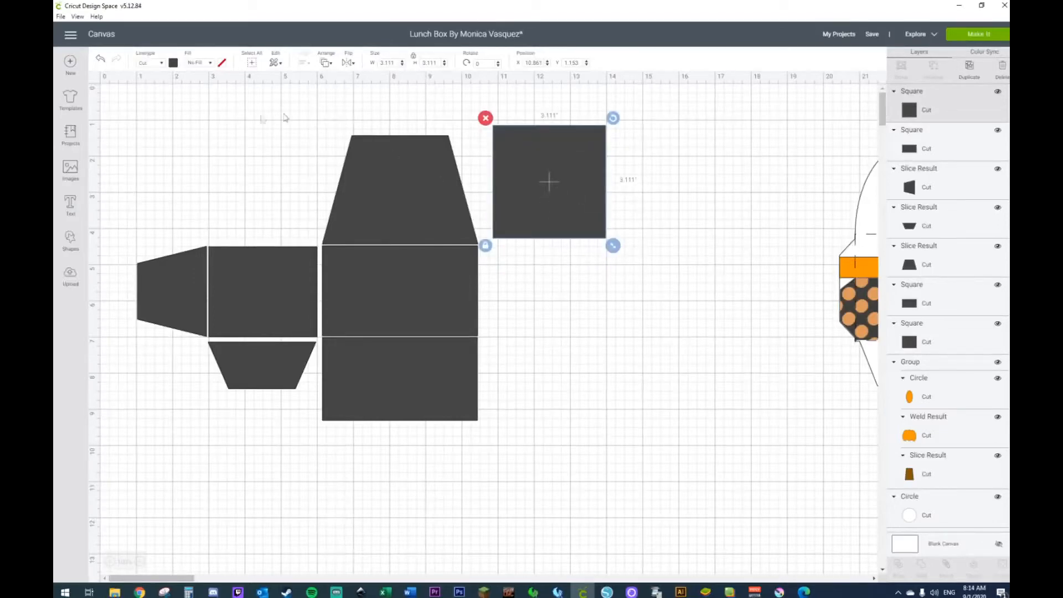
# Step: Change the color of the square beside the upper trapezoid to white and keep it selected
pyautogui.click(172, 63)
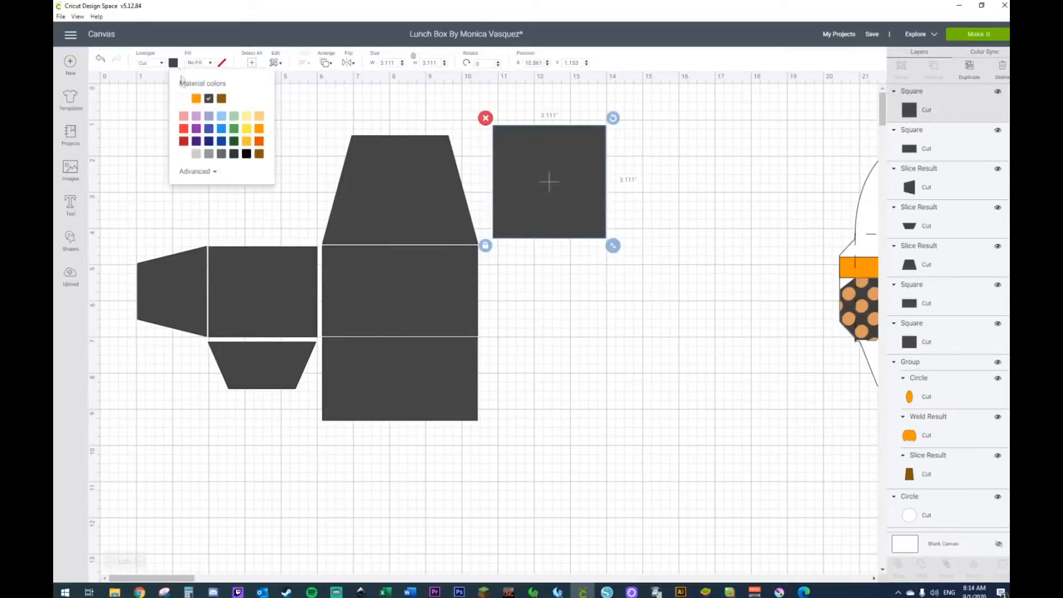
pyautogui.click(184, 101)
pyautogui.click(712, 234)
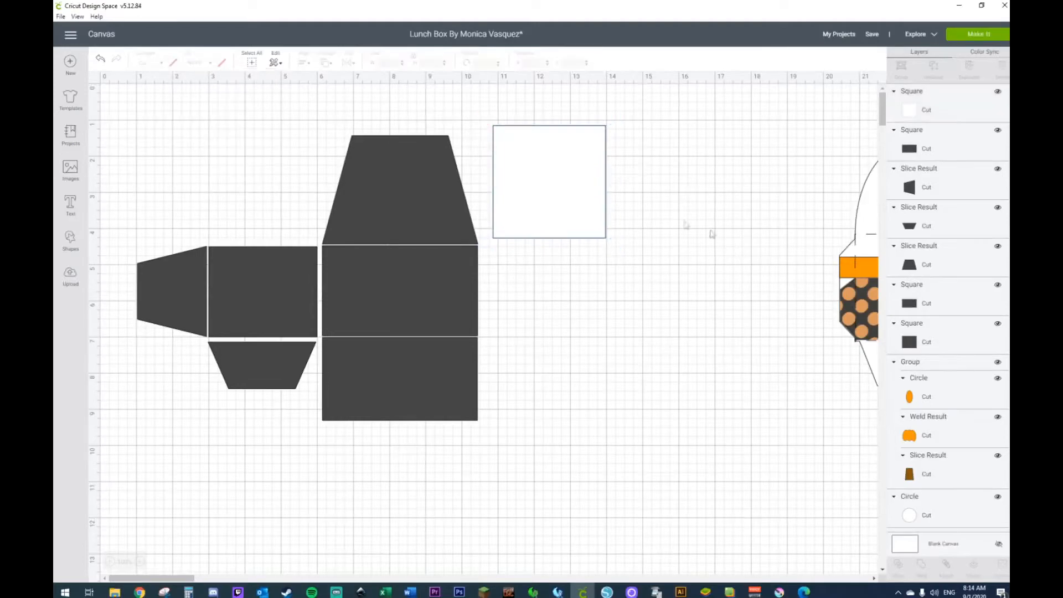
pyautogui.click(584, 205)
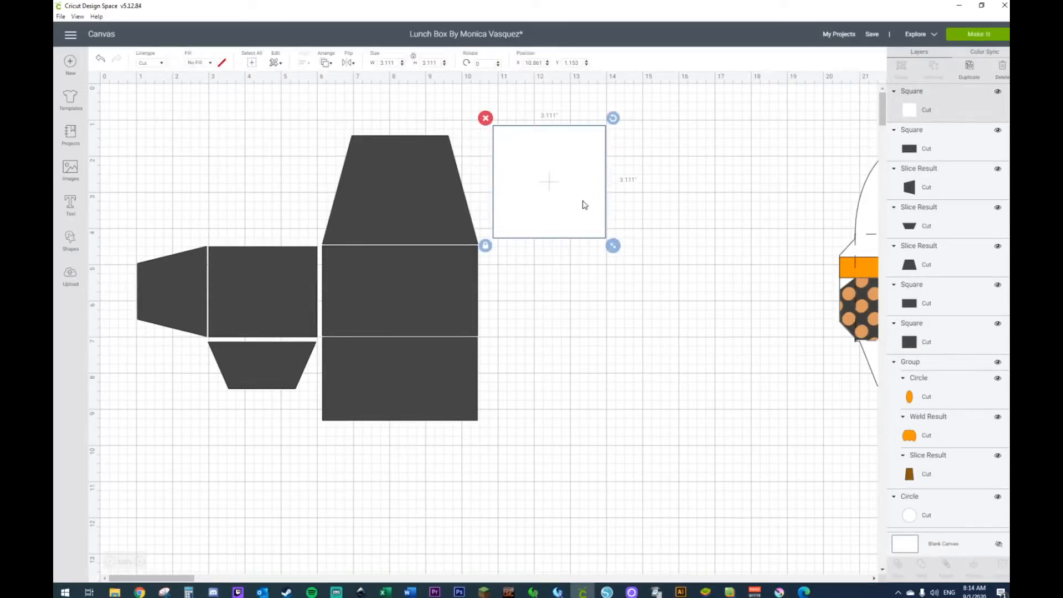
# Step: Unlock the white square's proportions and size it to 1.7 in wide by 0.35 in high
pyautogui.click(485, 245)
pyautogui.click(391, 63)
pyautogui.write('1.7')
pyautogui.press('Return')
pyautogui.click(435, 64)
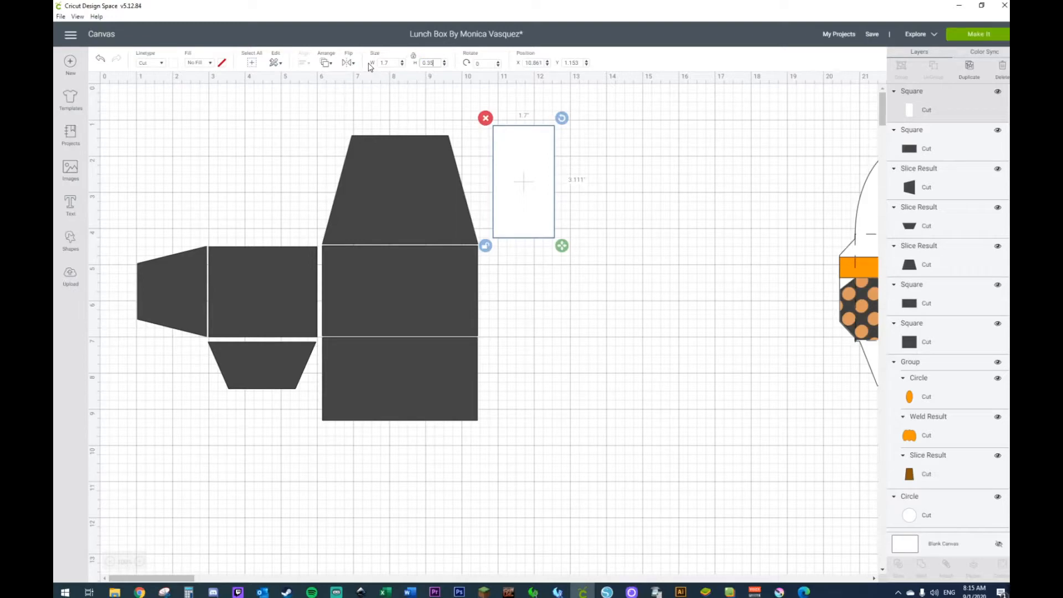
pyautogui.write('0.35')
pyautogui.press('Return')
pyautogui.click(571, 247)
# Step: Try the white strip at the upper trapezoid's top edge, and move it back out beside the trapezoid
pyautogui.moveTo(529, 129); pyautogui.dragTo(385, 145)
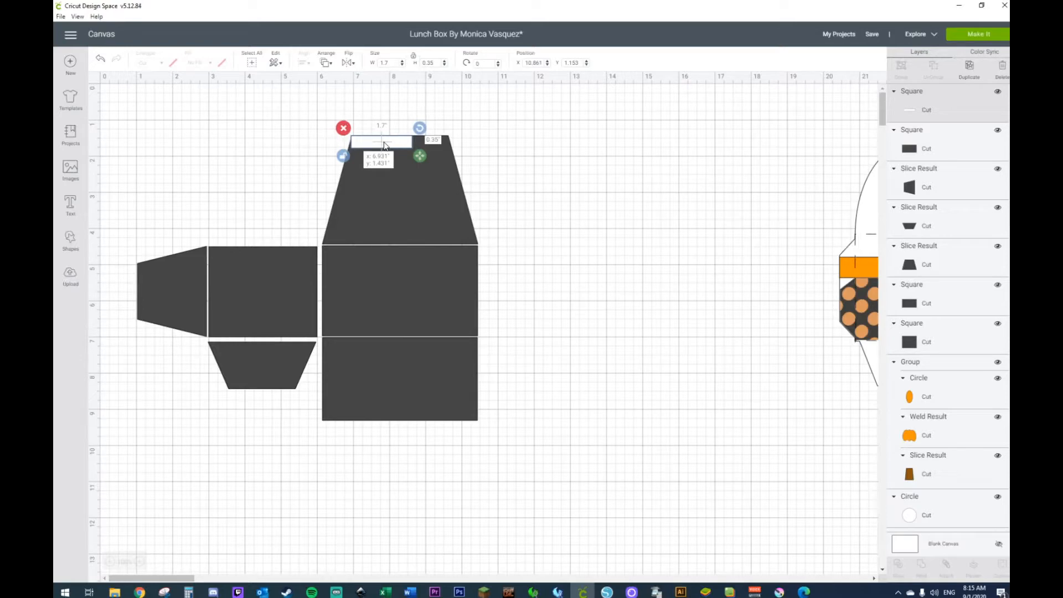
pyautogui.moveTo(385, 145)
pyautogui.mouseDown()
pyautogui.moveTo(395, 161)
pyautogui.moveTo(402, 152)
pyautogui.mouseUp()
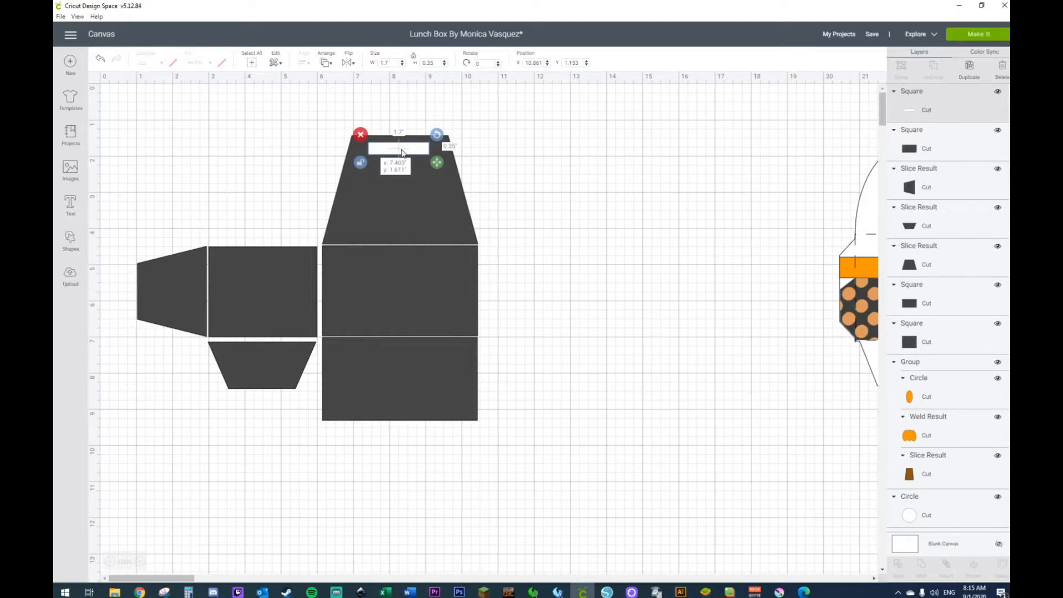
pyautogui.moveTo(402, 153); pyautogui.dragTo(541, 164)
pyautogui.doubleClick(428, 63)
pyautogui.moveTo(434, 63); pyautogui.dragTo(414, 66)
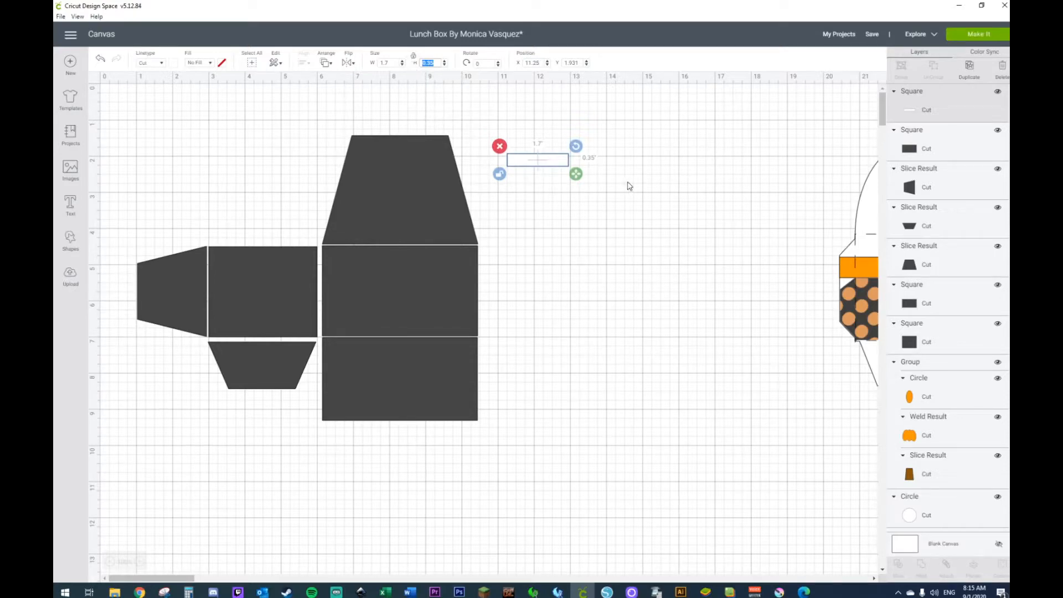
# Step: Enlarge the white strip to about 3.7 in wide, set its height to 1 in, and align it with the trapezoid's top edge
pyautogui.moveTo(576, 174); pyautogui.dragTo(716, 186)
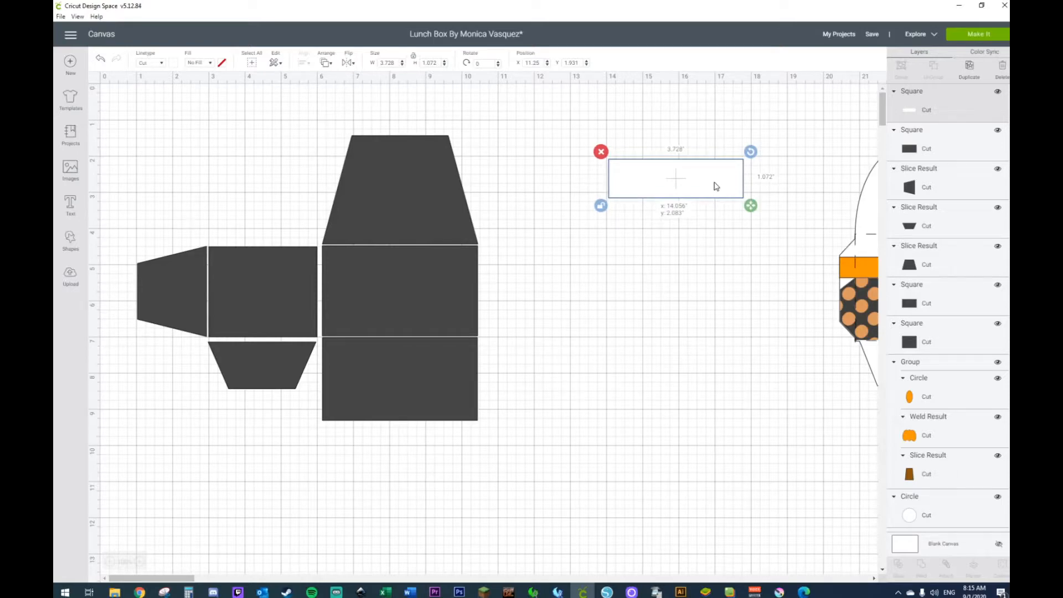
pyautogui.moveTo(714, 187); pyautogui.dragTo(447, 161)
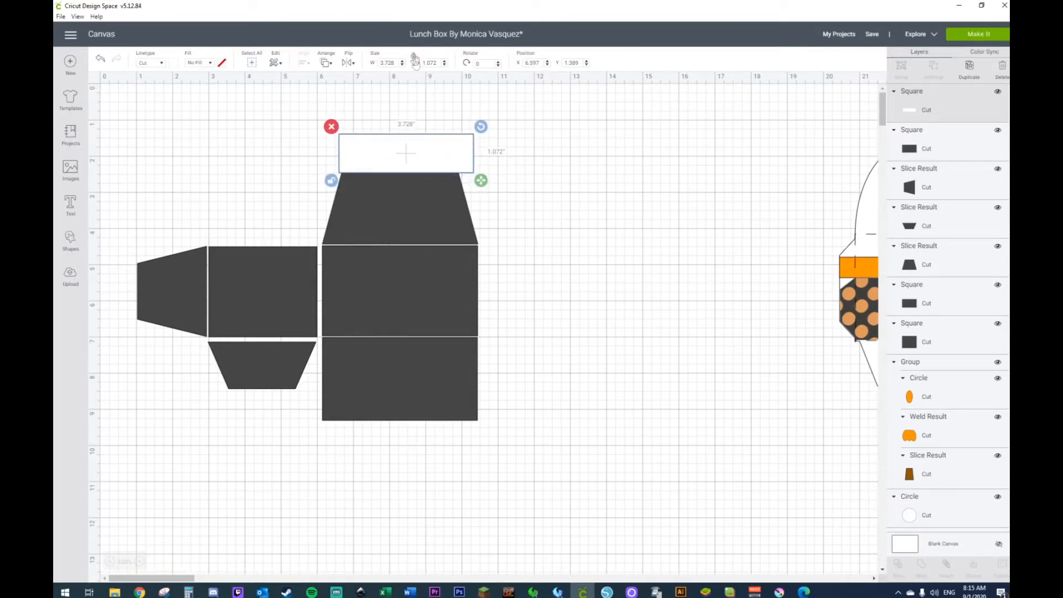
pyautogui.click(433, 62)
pyautogui.press('Return')
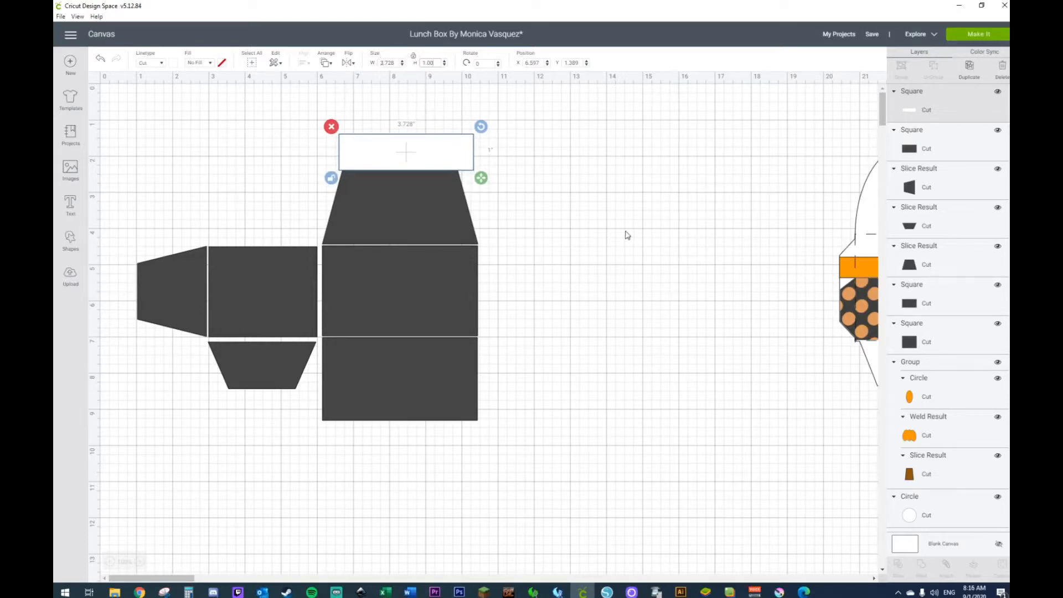
pyautogui.click(627, 232)
pyautogui.moveTo(472, 155); pyautogui.dragTo(467, 157)
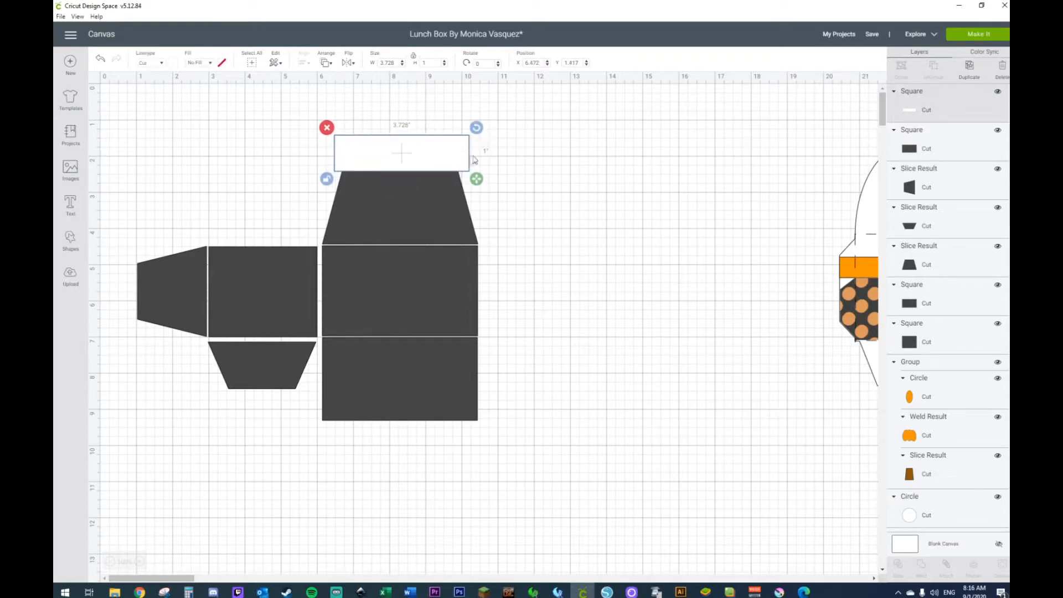
# Step: Add a score line, rotate it 90 degrees, and place it along the white rectangle's bottom edge
pyautogui.click(71, 244)
pyautogui.click(145, 318)
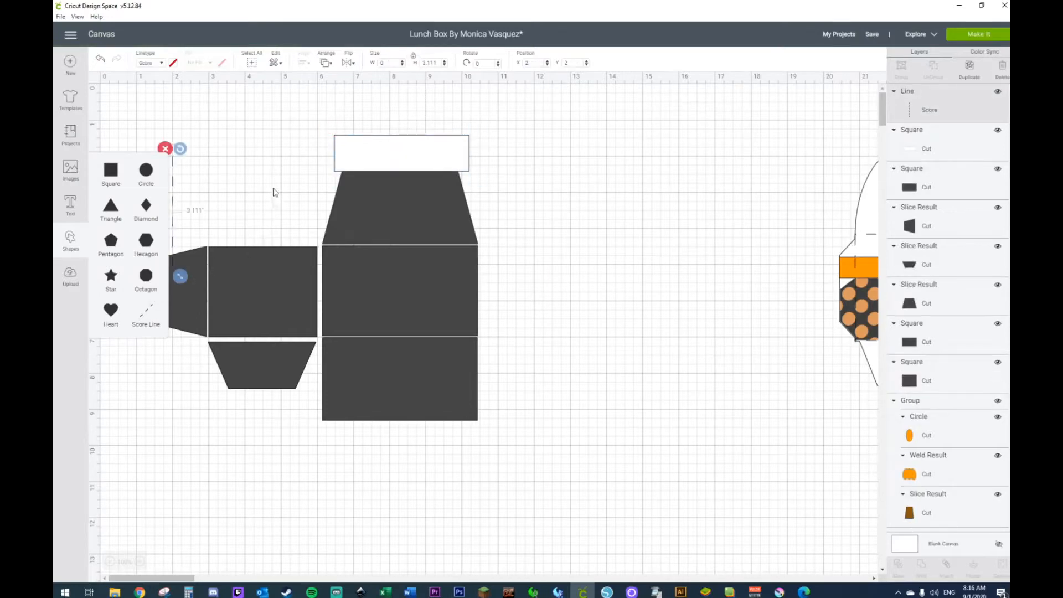
pyautogui.click(486, 66)
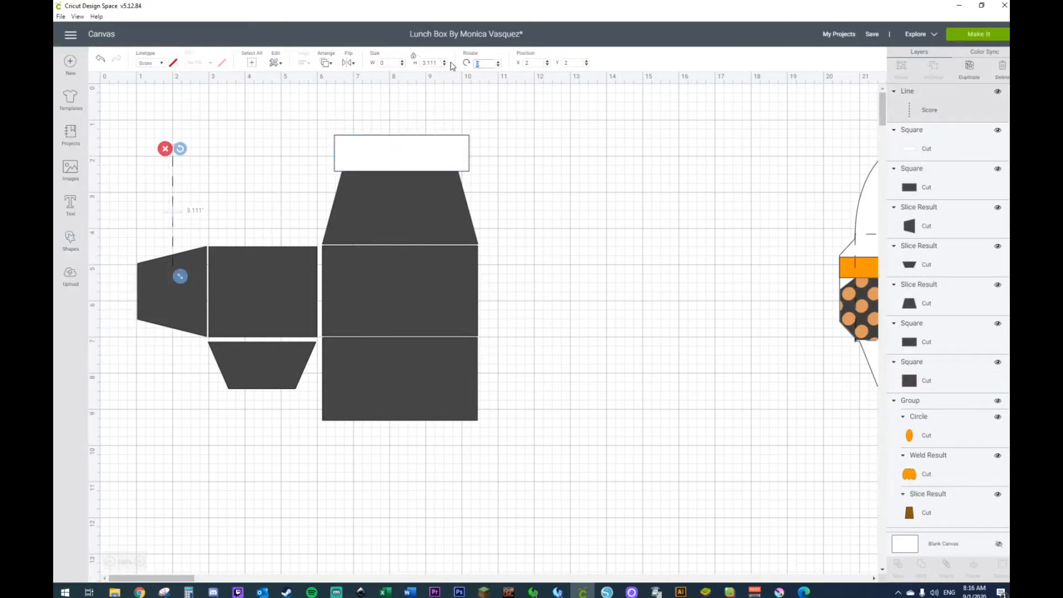
pyautogui.press('Return')
pyautogui.moveTo(191, 212); pyautogui.dragTo(413, 173)
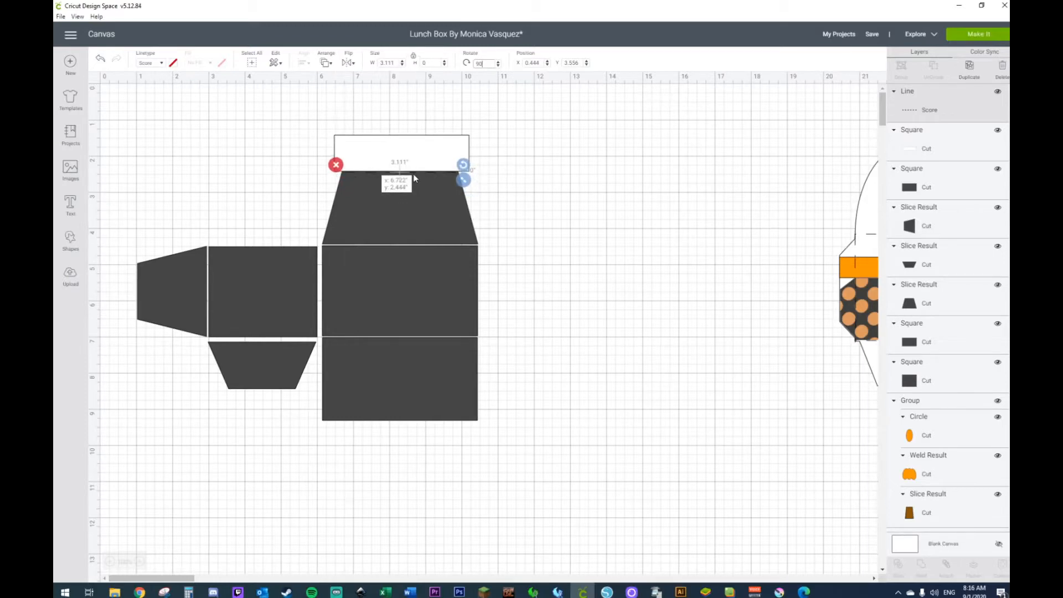
pyautogui.moveTo(413, 174); pyautogui.dragTo(413, 172)
# Step: Send the white rectangle to the back, behind the upper trapezoid
pyautogui.click(429, 148)
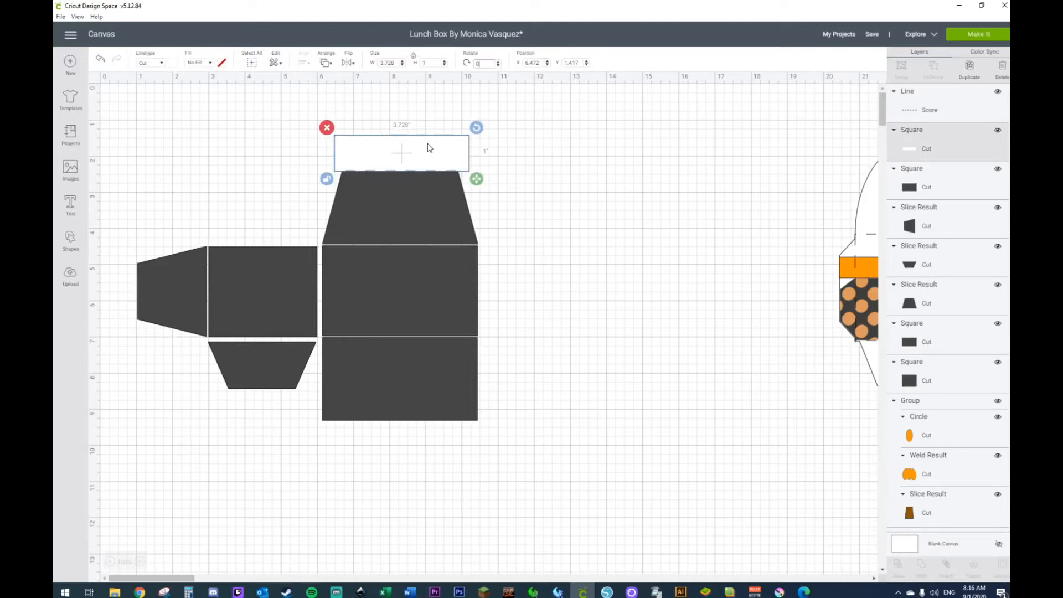
pyautogui.rightClick(430, 148)
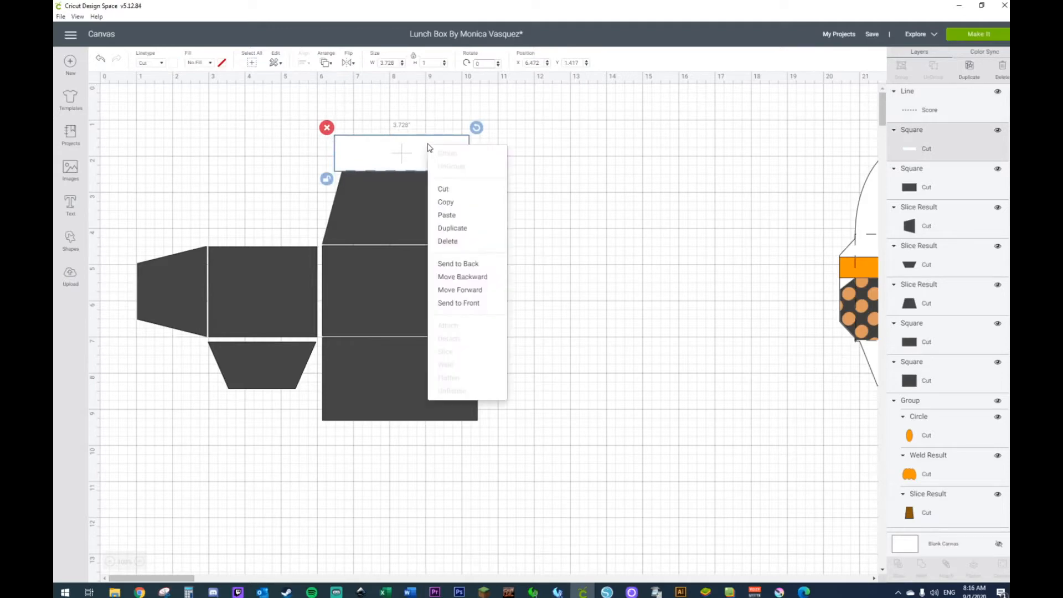
pyautogui.click(455, 265)
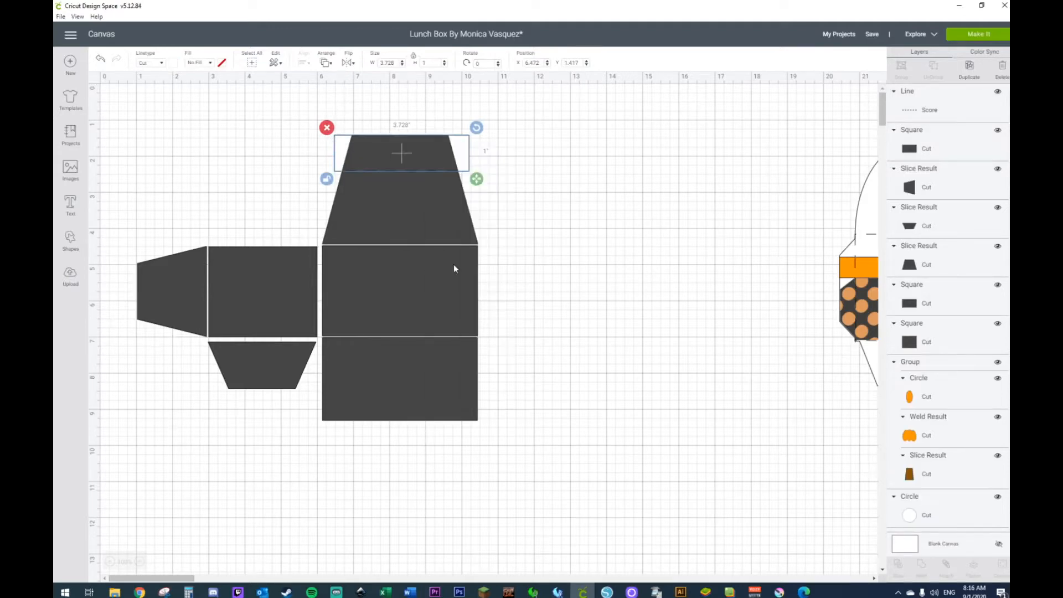
pyautogui.click(712, 195)
pyautogui.click(474, 149)
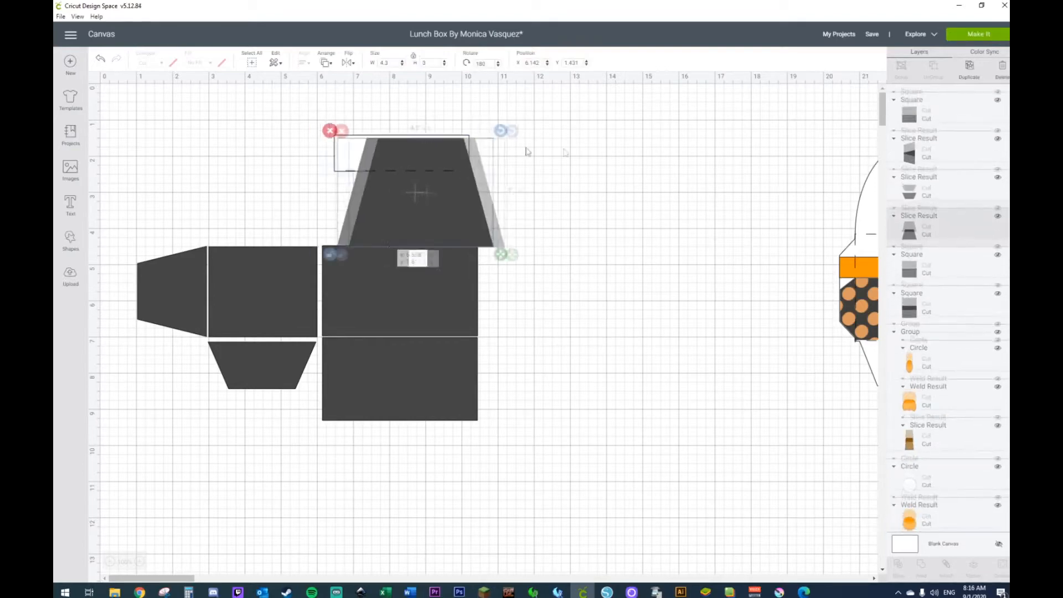
pyautogui.moveTo(528, 152); pyautogui.dragTo(684, 152)
pyautogui.click(100, 59)
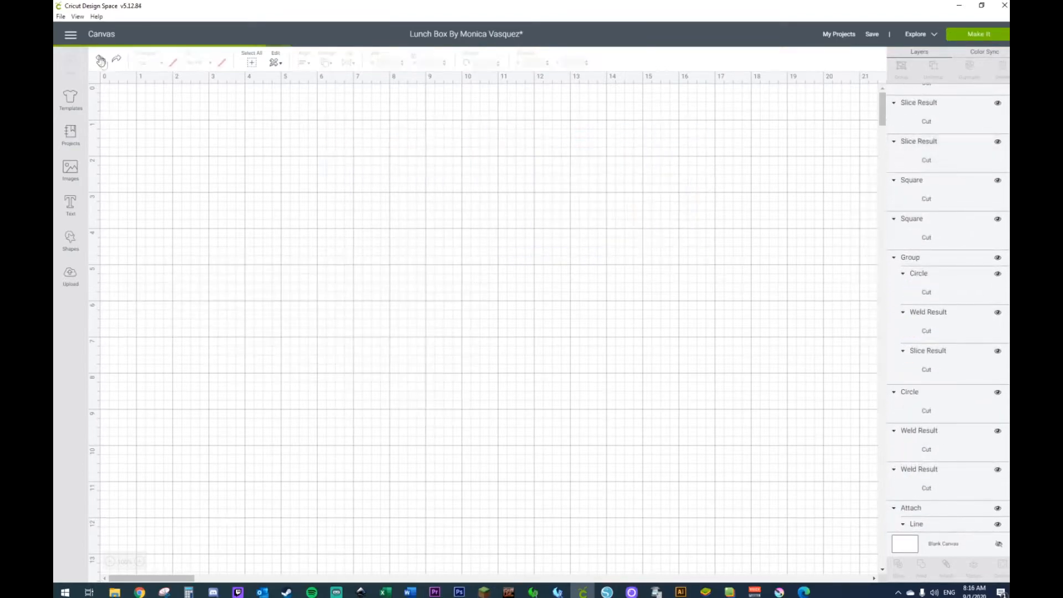
# Step: Find the white guide rectangle at the end of the layer list and delete it
pyautogui.click(469, 140)
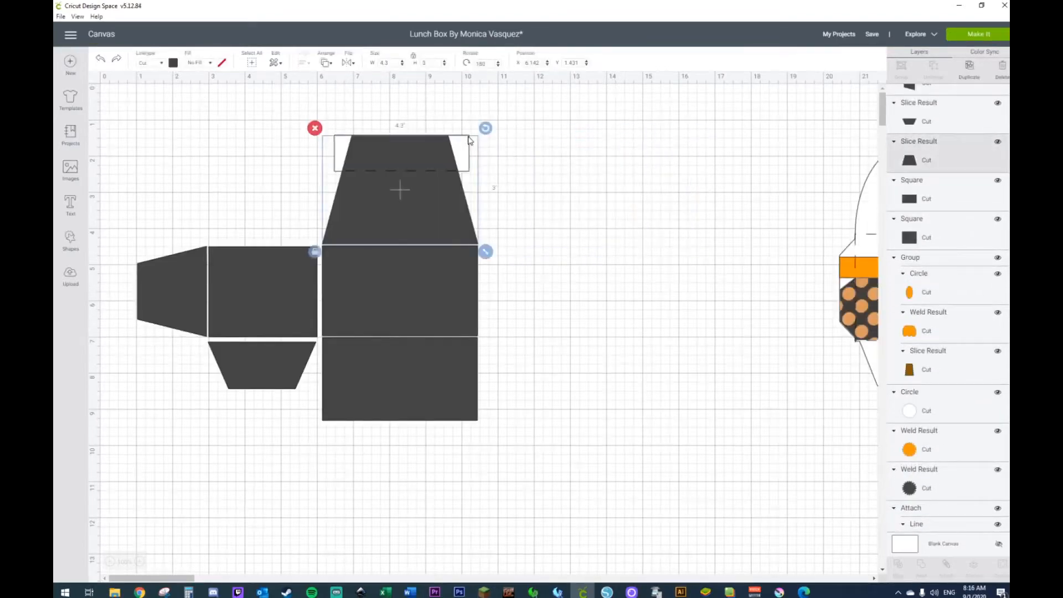
pyautogui.scroll(3, 970, 260)
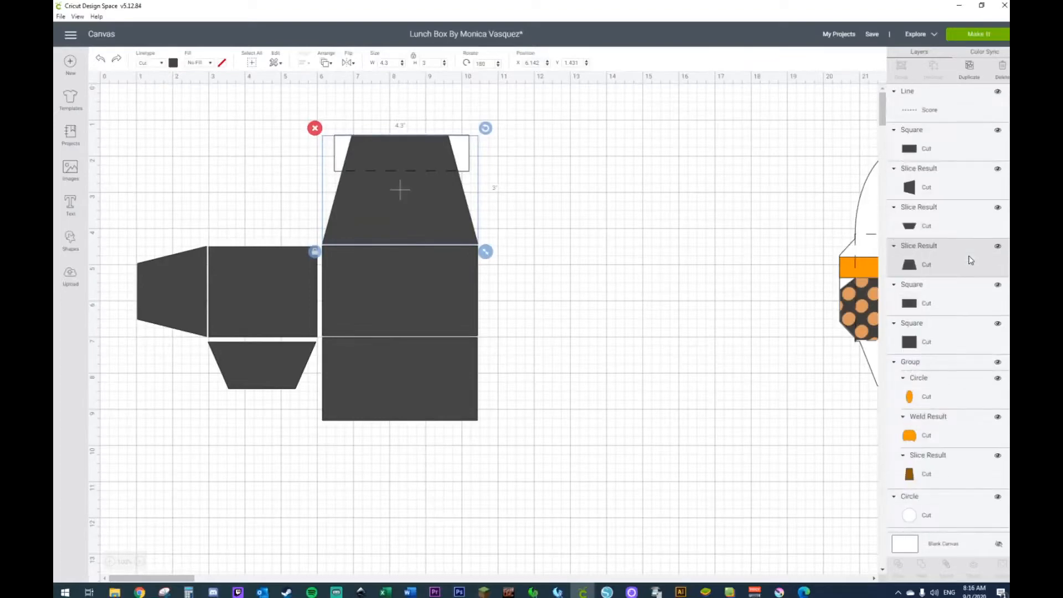
pyautogui.scroll(-5, 970, 260)
pyautogui.scroll(-10, 970, 261)
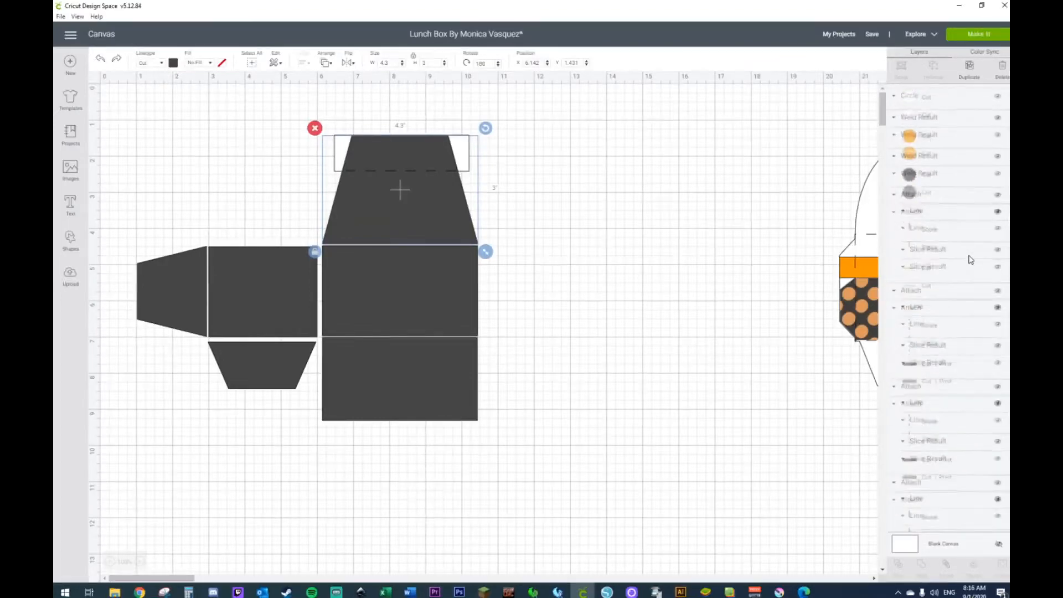
pyautogui.scroll(-1, 970, 260)
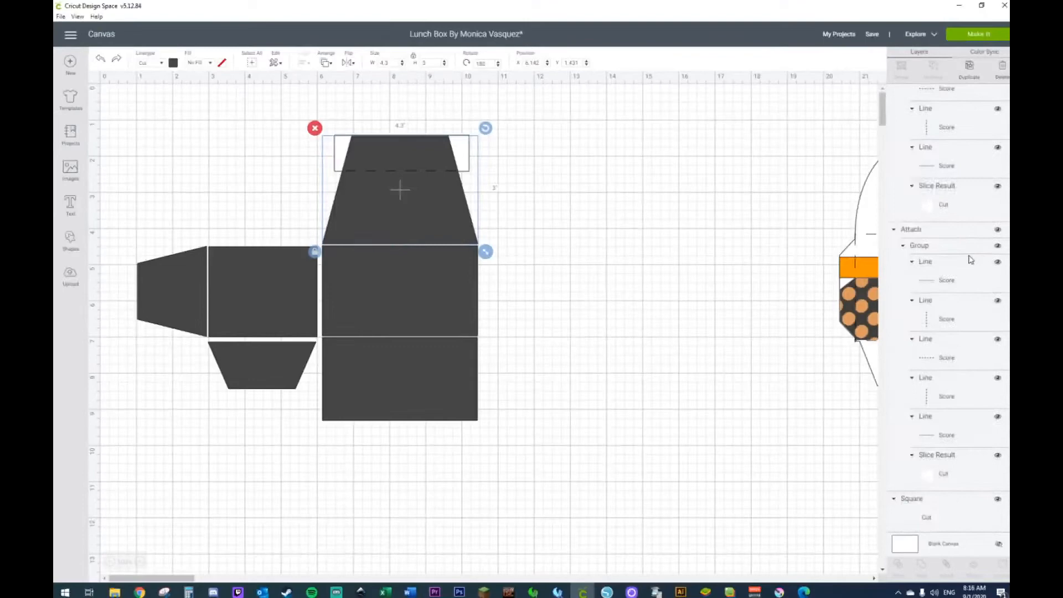
pyautogui.click(931, 518)
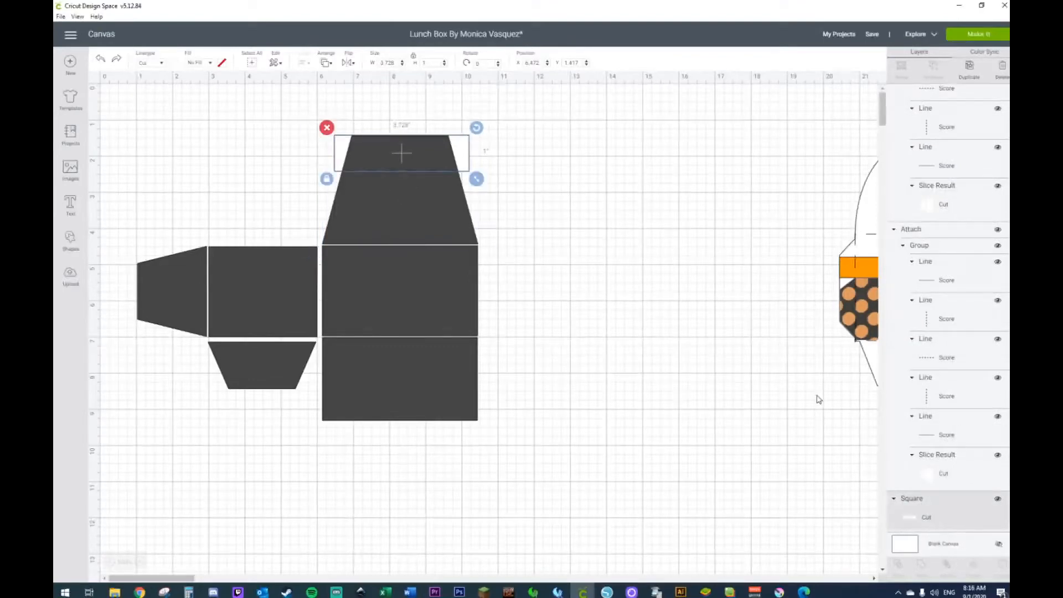
pyautogui.press('Delete')
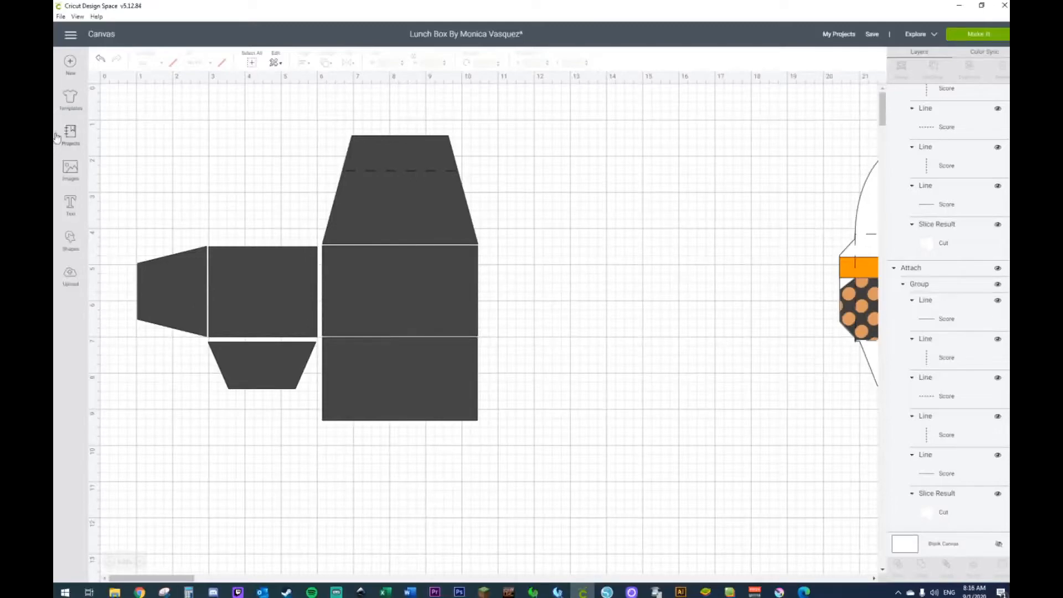
# Step: Add a new square in the empty space beside the upper trapezoid and unlock its proportions
pyautogui.click(70, 242)
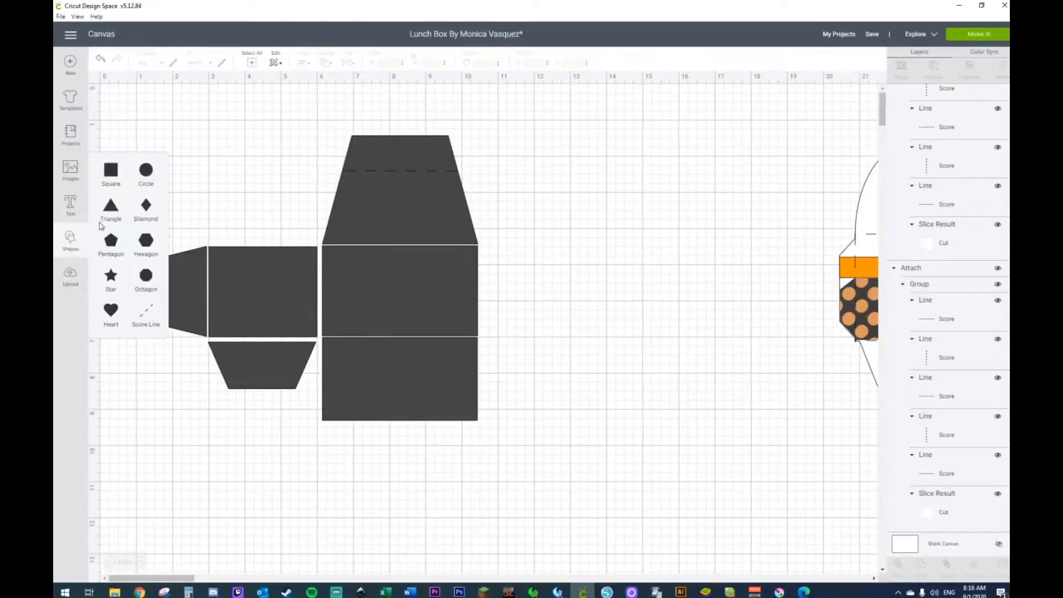
pyautogui.click(112, 171)
pyautogui.moveTo(255, 215); pyautogui.dragTo(606, 204)
pyautogui.click(512, 277)
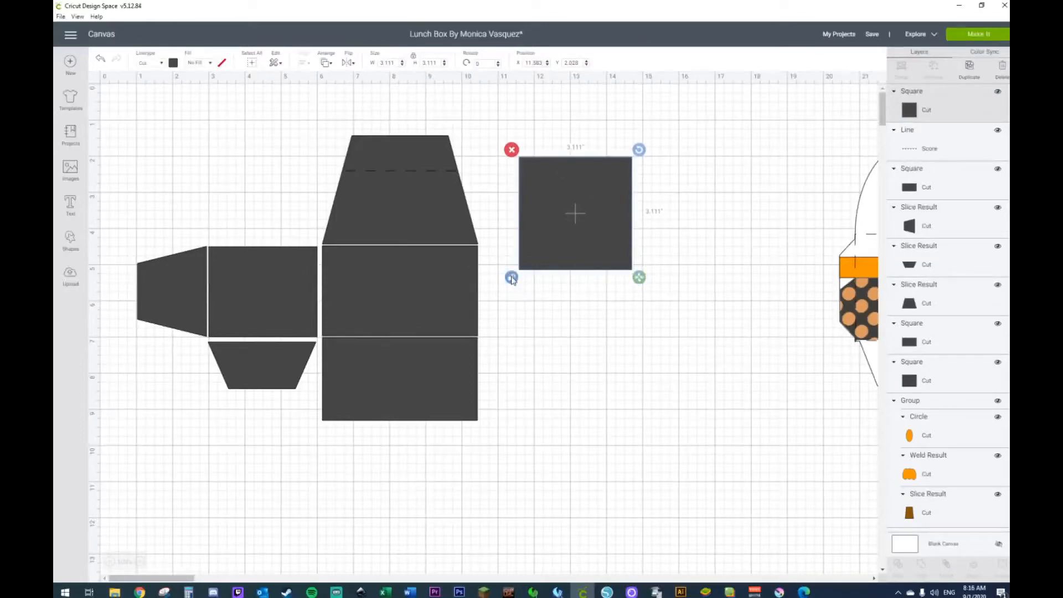
# Step: Set the new square's width to 1.7 in and its height to 0.035 in
pyautogui.doubleClick(396, 62)
pyautogui.write('1.7')
pyautogui.press('Tab')
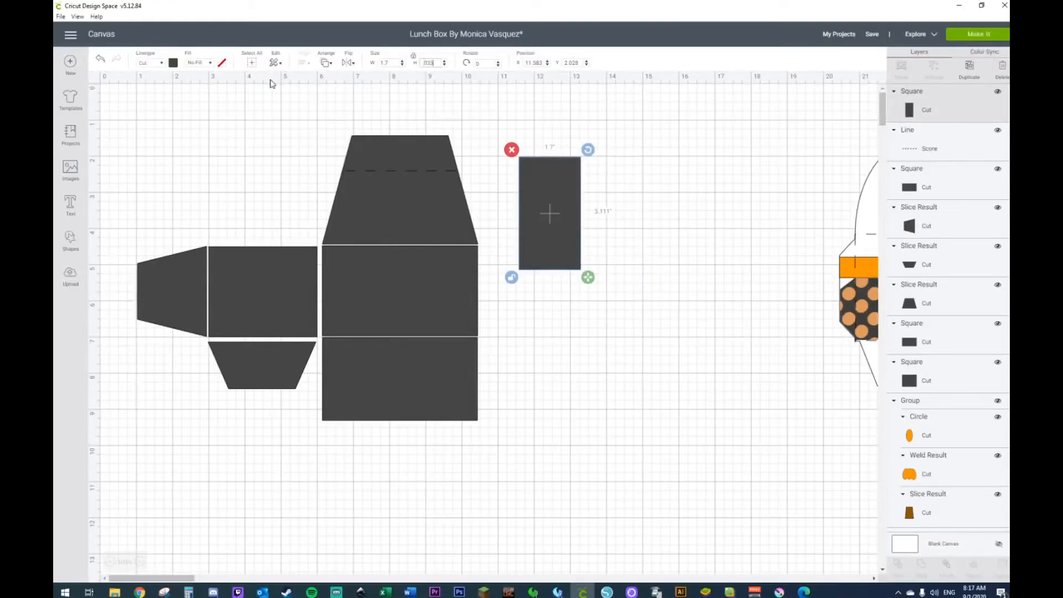
pyautogui.write('.033')
pyautogui.press('Return')
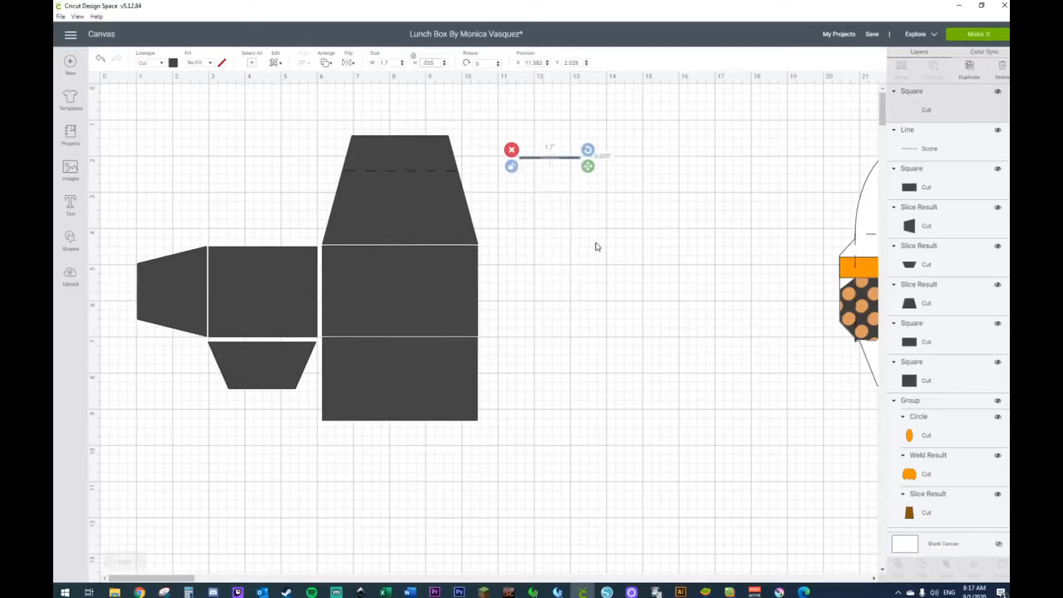
# Step: Correct the thin strip's height to 0.35 in
pyautogui.click(597, 247)
pyautogui.click(541, 158)
pyautogui.doubleClick(439, 63)
pyautogui.press('Return')
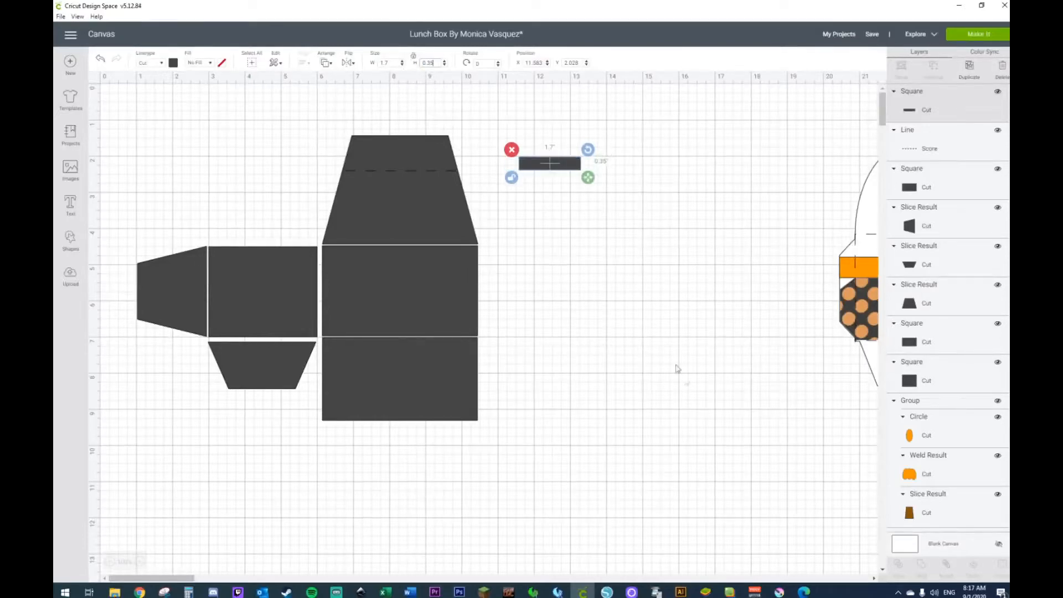
pyautogui.click(563, 206)
# Step: Move the strip into the open space between the box panels and the finished lunch box design
pyautogui.moveTo(555, 167); pyautogui.dragTo(612, 173)
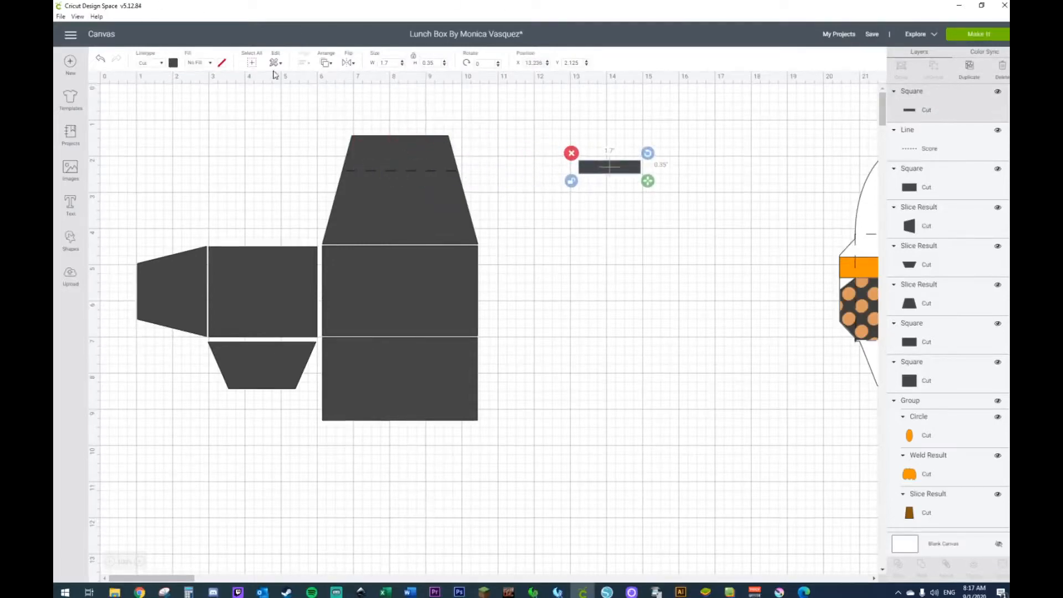
pyautogui.click(141, 563)
pyautogui.click(141, 563)
pyautogui.click(141, 563)
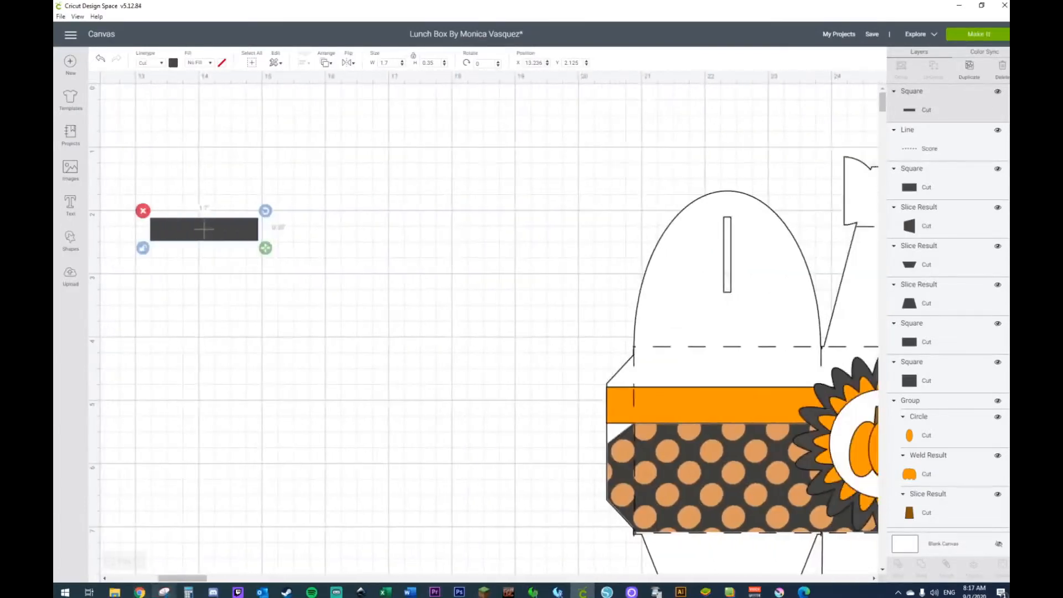
pyautogui.moveTo(203, 232); pyautogui.dragTo(308, 307)
# Step: Add a circle, shrink it to about 0.35 in, and place it over the strip's left end
pyautogui.click(70, 241)
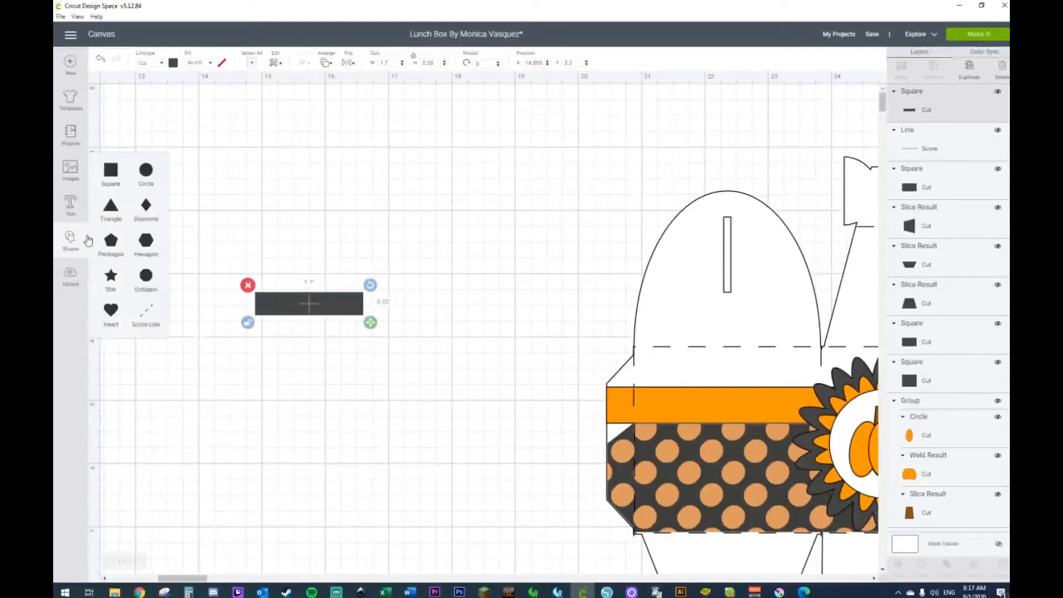
pyautogui.click(145, 170)
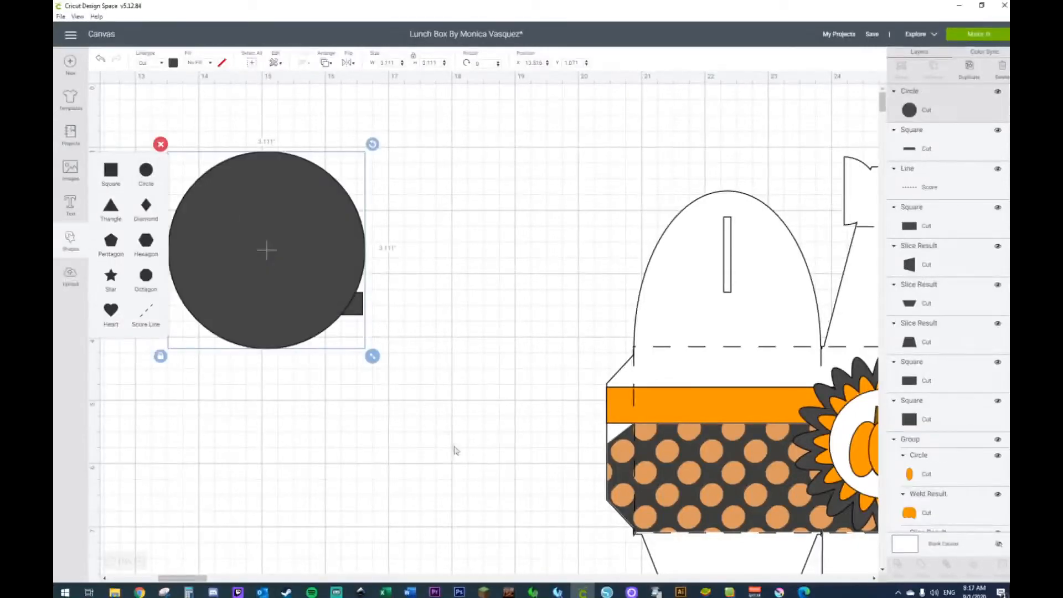
pyautogui.moveTo(372, 356); pyautogui.dragTo(267, 186)
pyautogui.moveTo(189, 166); pyautogui.dragTo(268, 305)
pyautogui.click(268, 346)
pyautogui.click(253, 306)
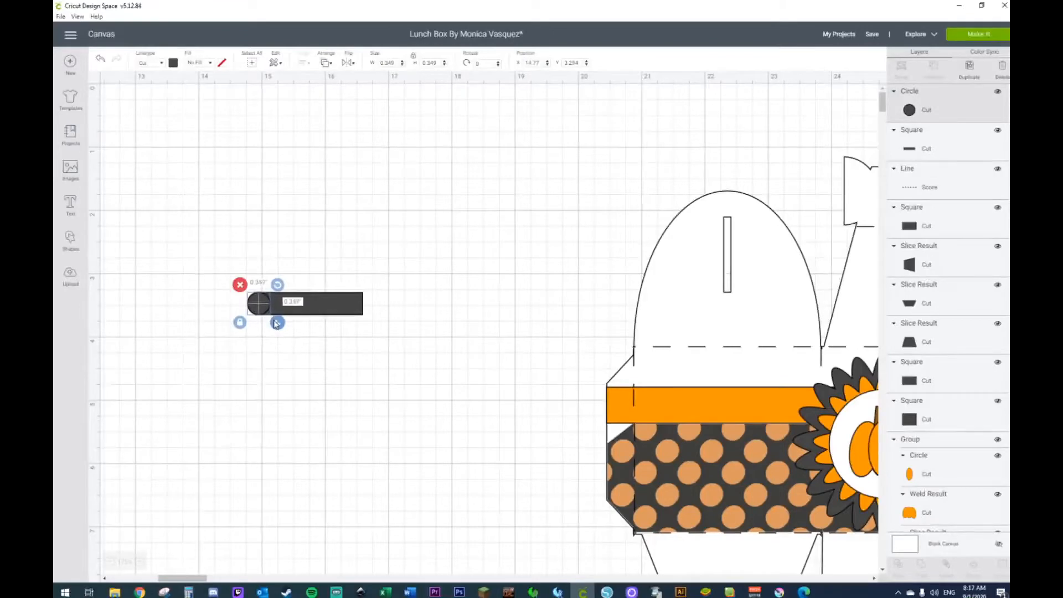
# Step: Fine-tune the circle to about 0.365 in across to match the strip's height
pyautogui.moveTo(275, 324); pyautogui.dragTo(276, 325)
pyautogui.click(310, 400)
pyautogui.click(260, 307)
pyautogui.moveTo(277, 327); pyautogui.dragTo(278, 328)
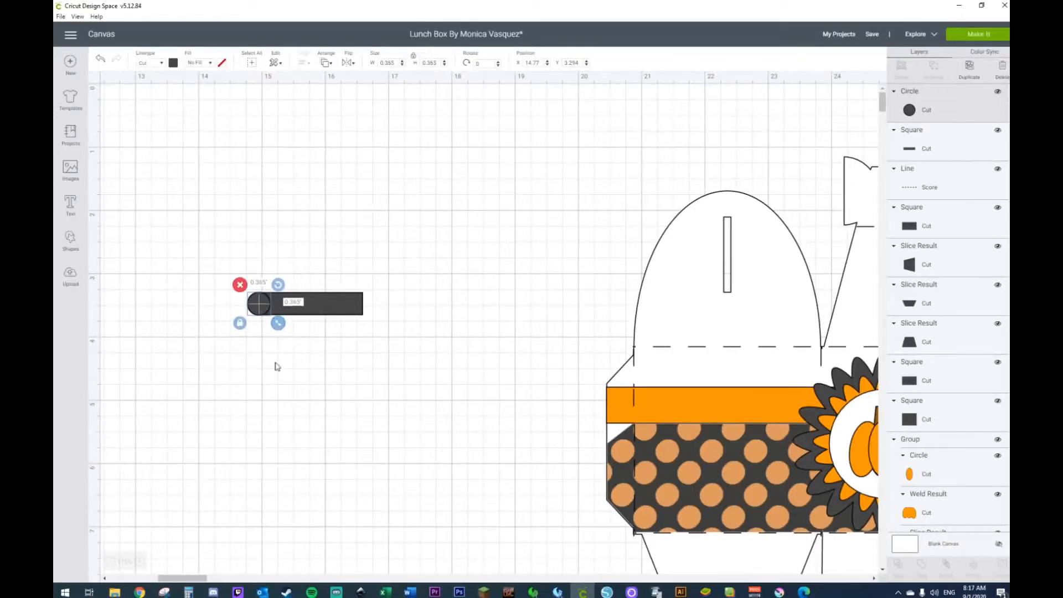
pyautogui.click(278, 369)
# Step: Duplicate the circle, place the copy over the strip's right end, and select both circles
pyautogui.click(256, 304)
pyautogui.hotkey('ctrl', 'd')
pyautogui.moveTo(289, 344); pyautogui.dragTo(361, 311)
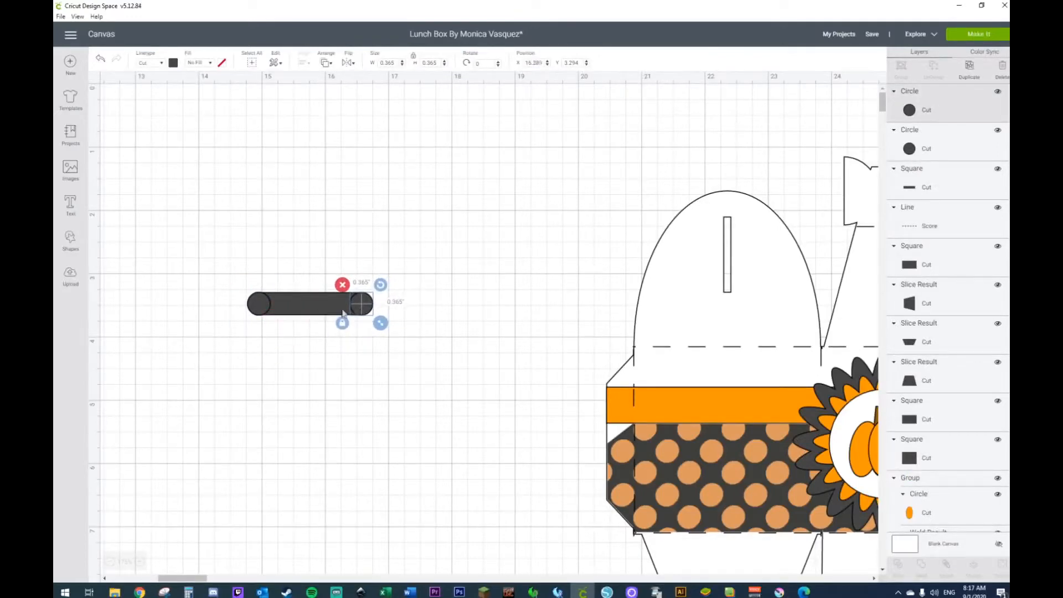
pyautogui.keyDown('shift'); pyautogui.click(255, 308); pyautogui.keyUp('shift')
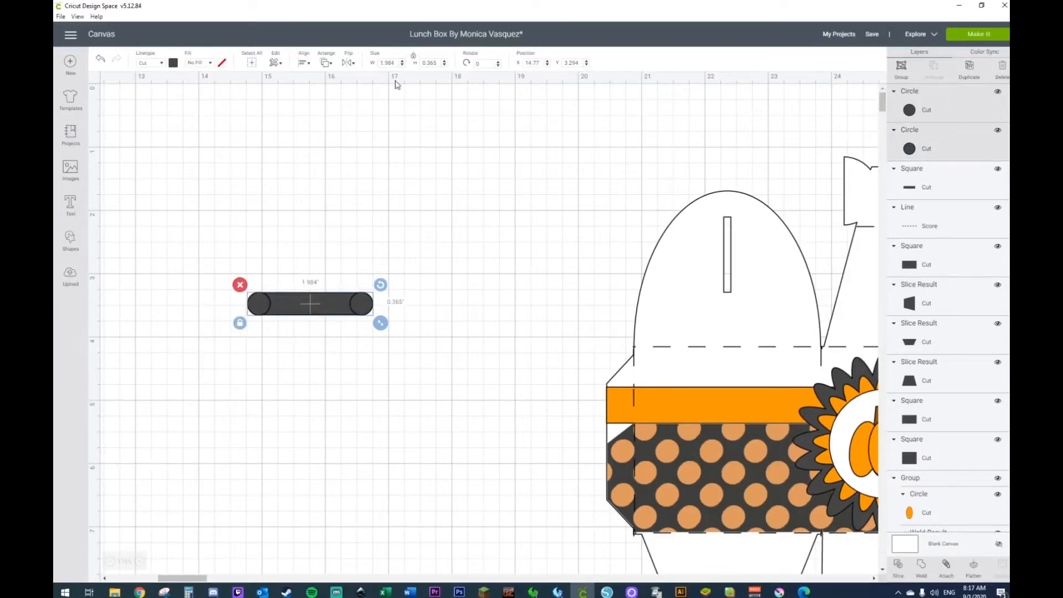
# Step: Center the two end circles vertically with each other, and weld them with the strip into one rounded slot shape
pyautogui.click(303, 63)
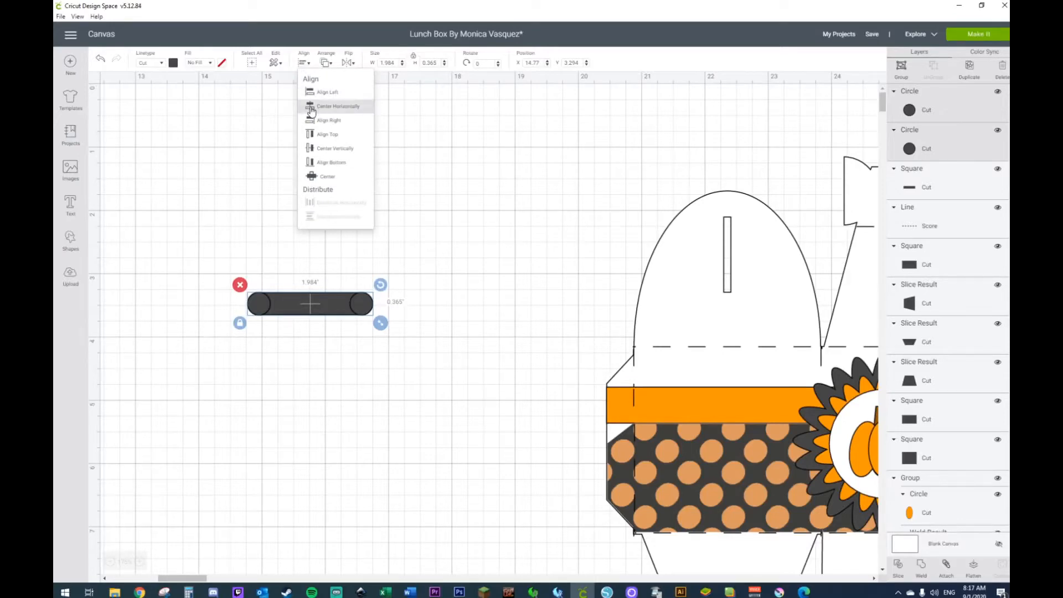
pyautogui.click(312, 149)
pyautogui.moveTo(216, 247); pyautogui.dragTo(446, 396)
pyautogui.rightClick(329, 308)
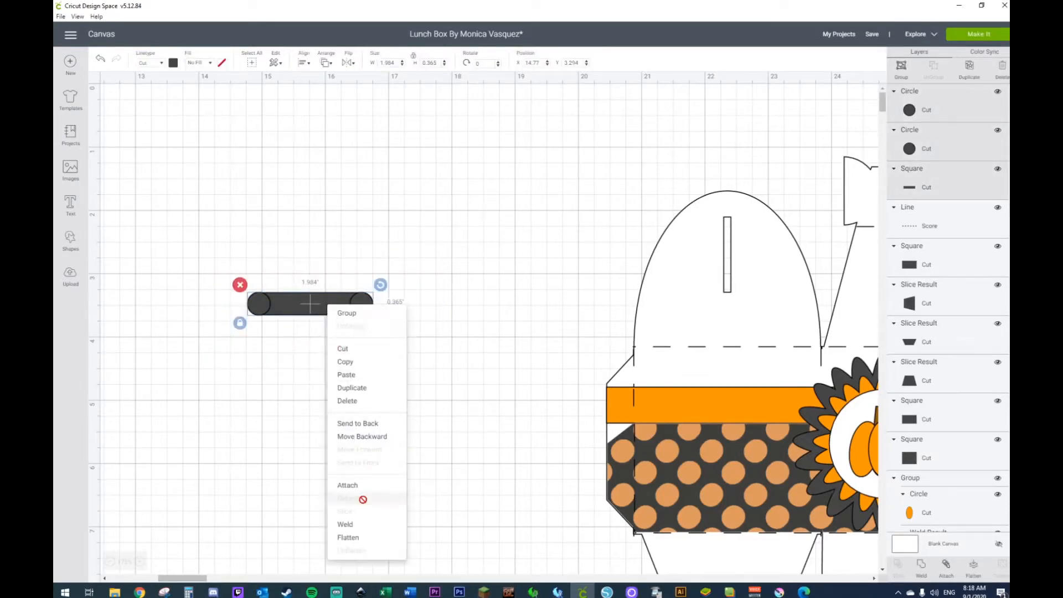
pyautogui.click(363, 526)
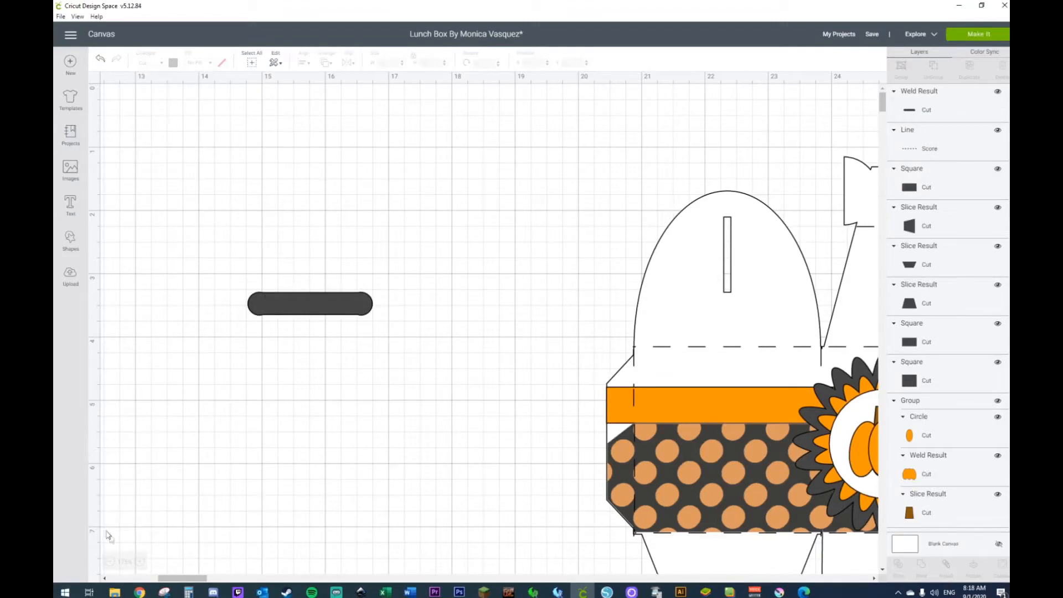
# Step: Move the rounded slot shape beside the upper trapezoid and resize it, proportions unlocked, to 1.7 in wide and 0.35 in high
pyautogui.click(110, 562)
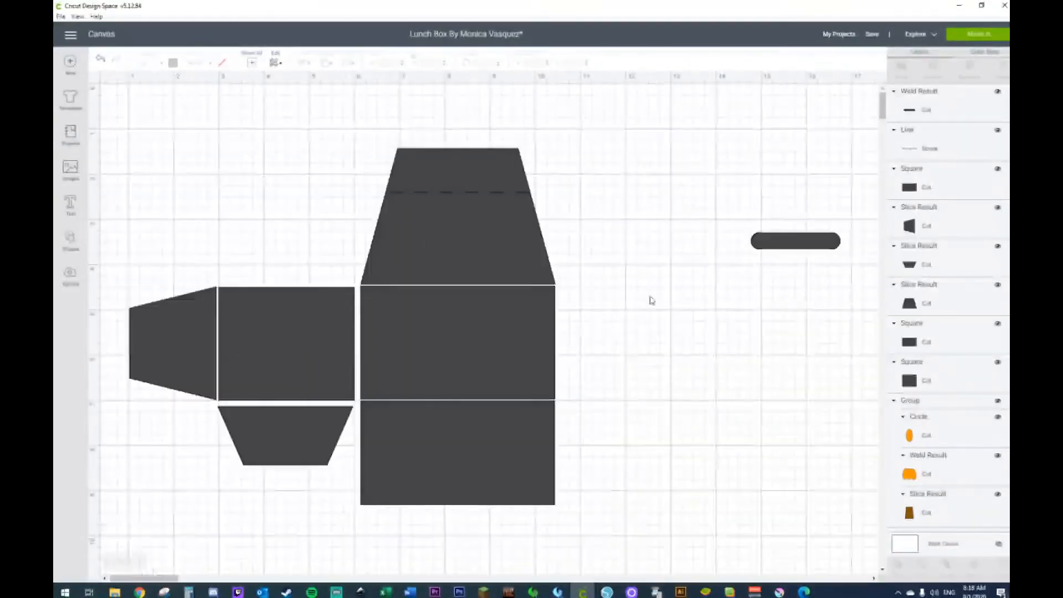
pyautogui.moveTo(764, 241); pyautogui.dragTo(570, 187)
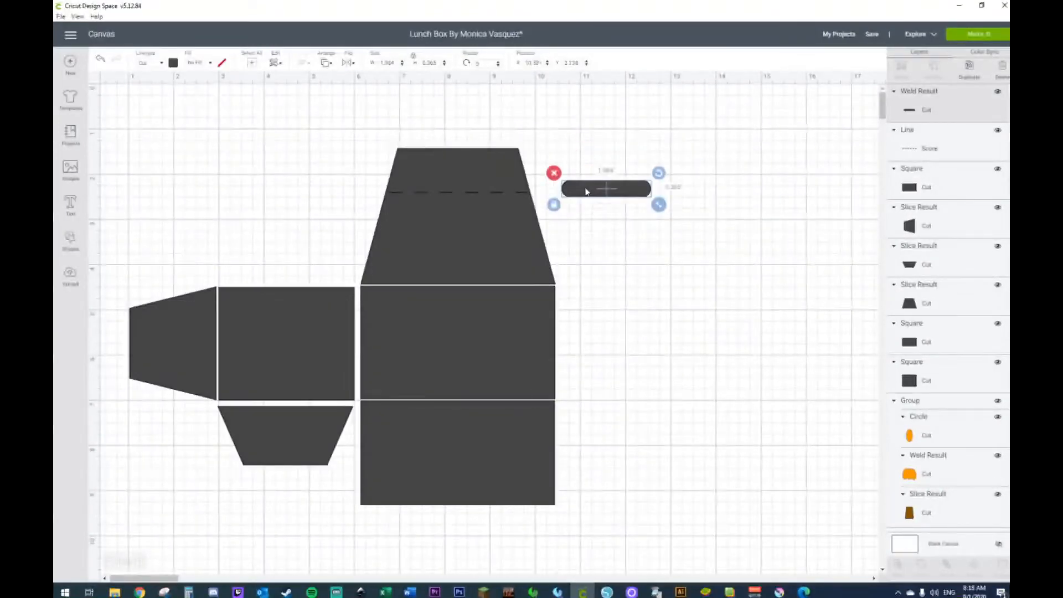
pyautogui.click(400, 62)
pyautogui.write('1.7')
pyautogui.press('Return')
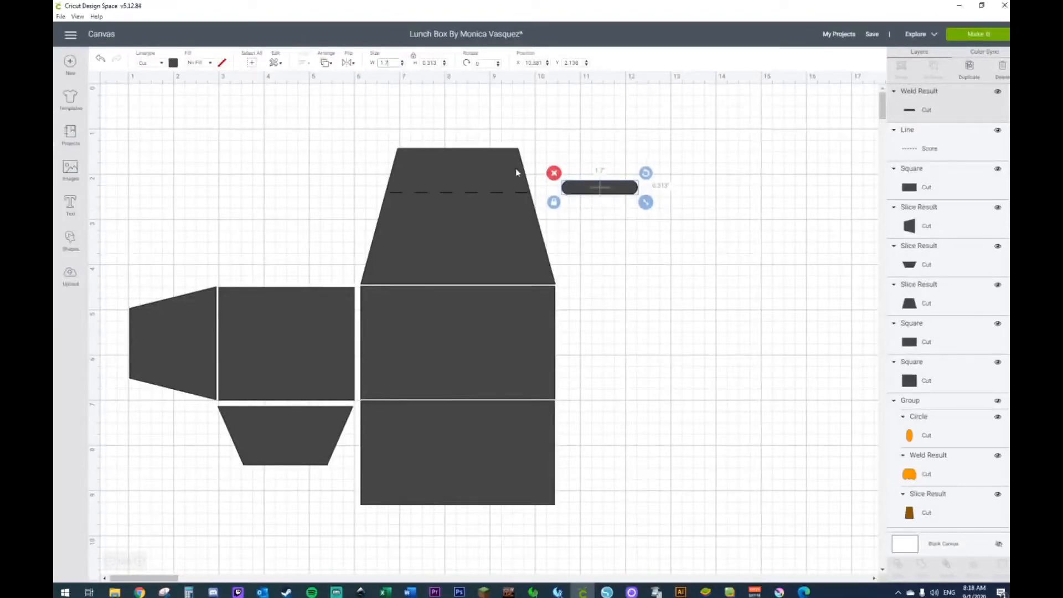
pyautogui.click(554, 202)
pyautogui.click(430, 63)
pyautogui.write('0.35')
pyautogui.press('Return')
pyautogui.click(632, 242)
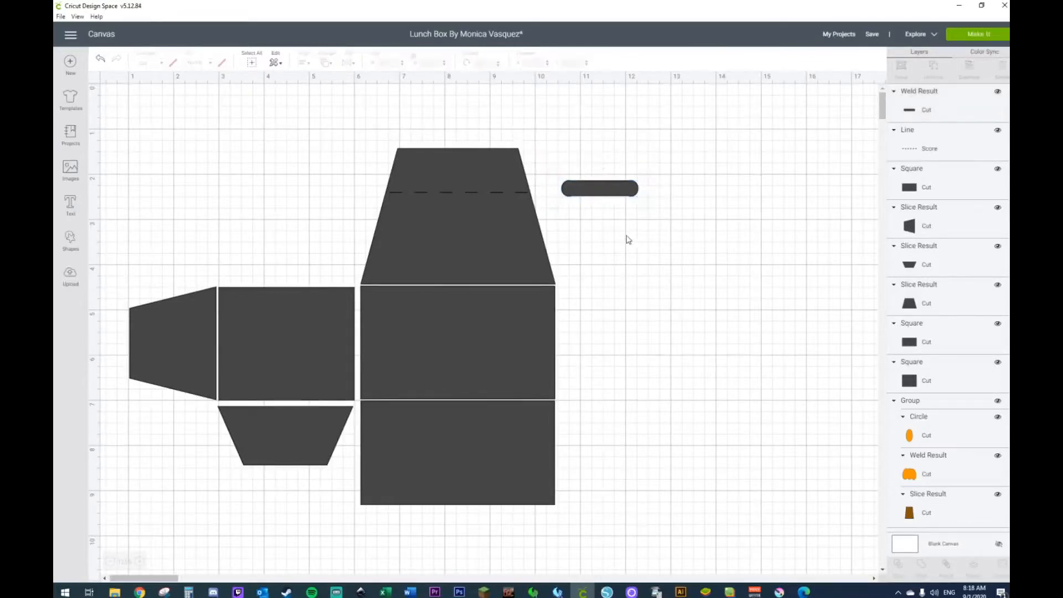
# Step: Place the slot shape above the trapezoid's score line and center it horizontally with the column of panels
pyautogui.moveTo(602, 195); pyautogui.dragTo(462, 175)
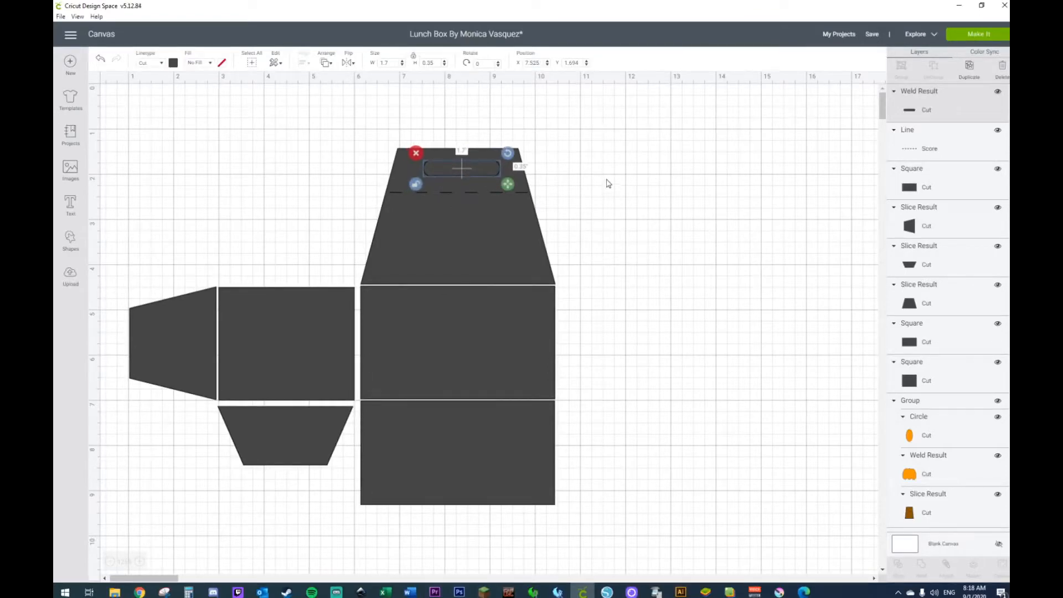
pyautogui.moveTo(471, 114); pyautogui.dragTo(466, 521)
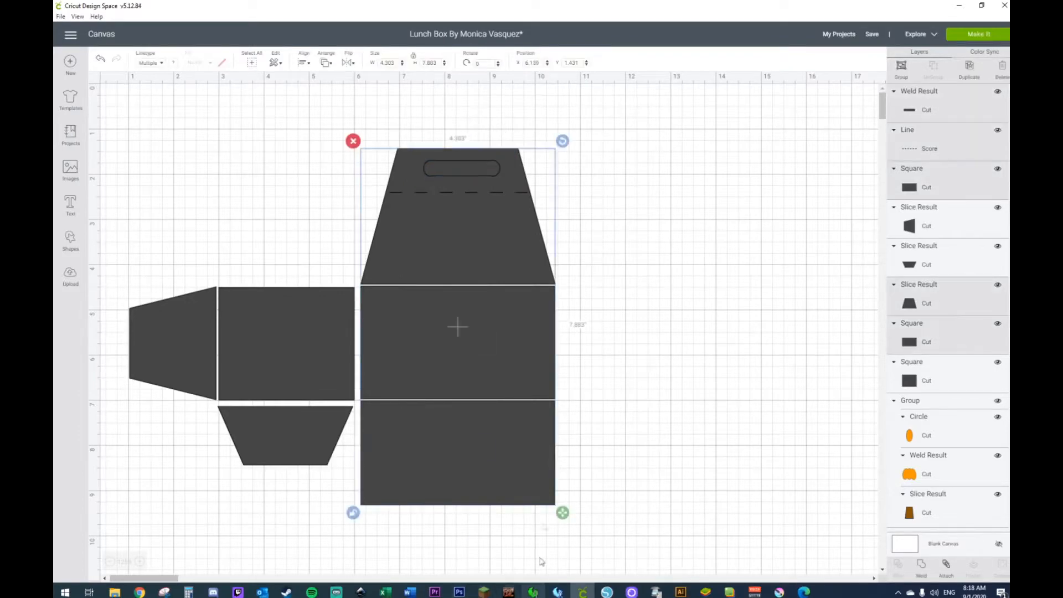
pyautogui.click(303, 63)
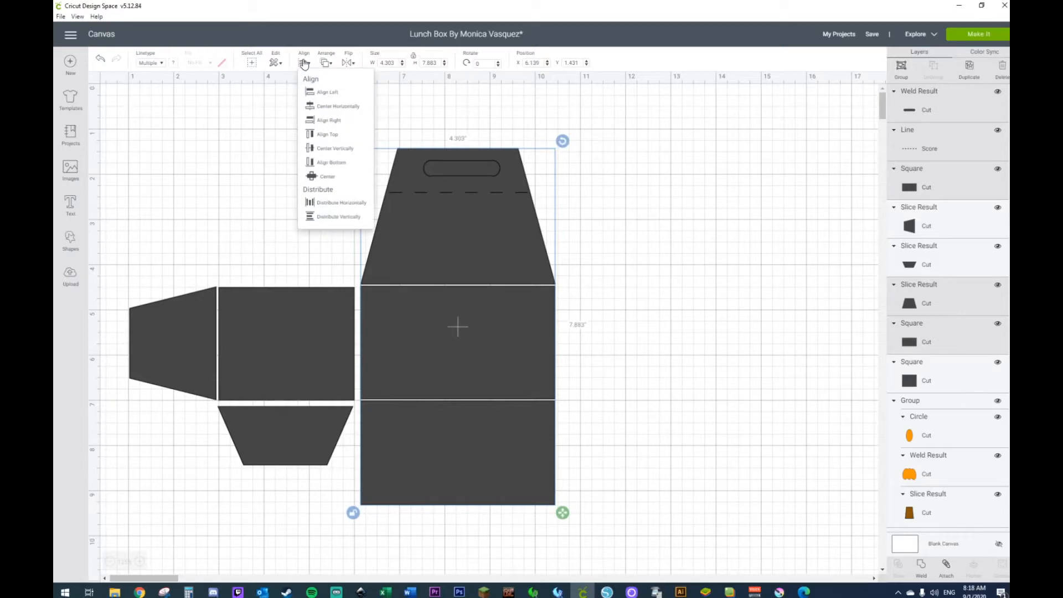
pyautogui.click(321, 111)
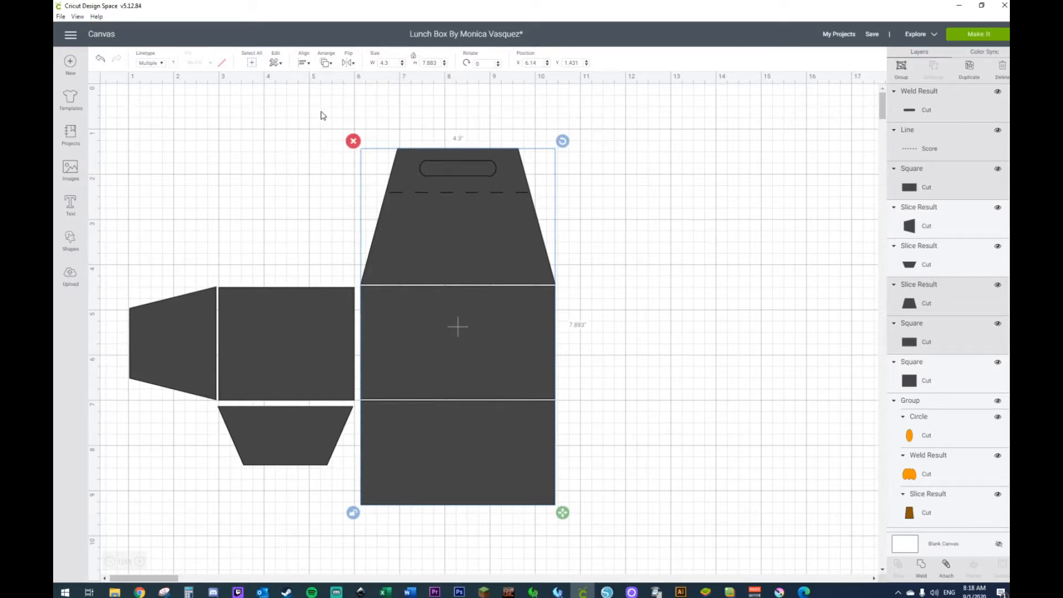
pyautogui.click(623, 150)
# Step: Slice the slot shape out of the upper trapezoid and delete both cut-out pieces
pyautogui.click(475, 168)
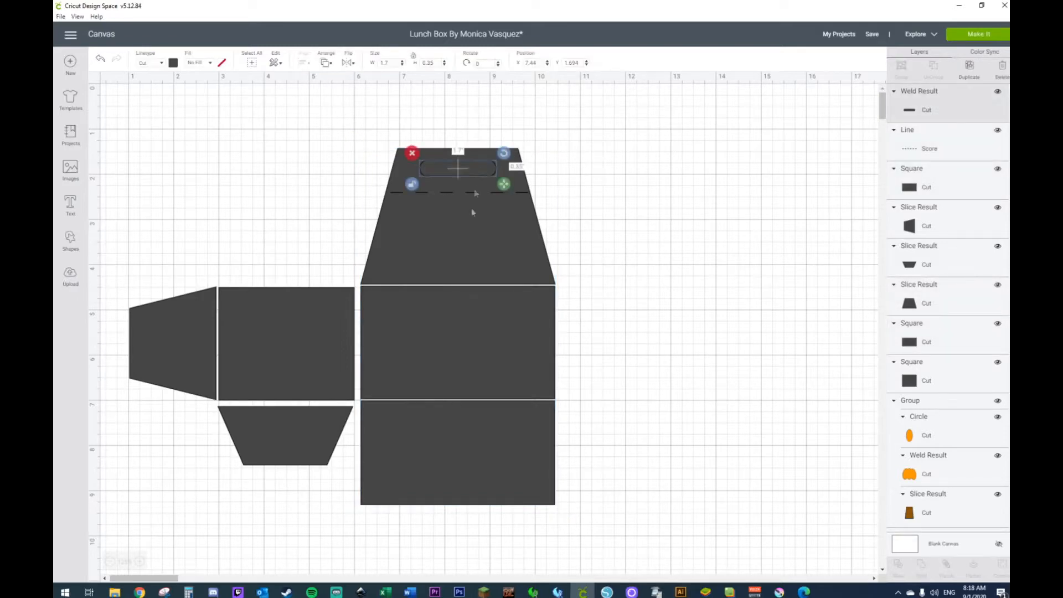
pyautogui.keyDown('shift'); pyautogui.click(468, 230); pyautogui.keyUp('shift')
pyautogui.rightClick(468, 230)
pyautogui.click(494, 439)
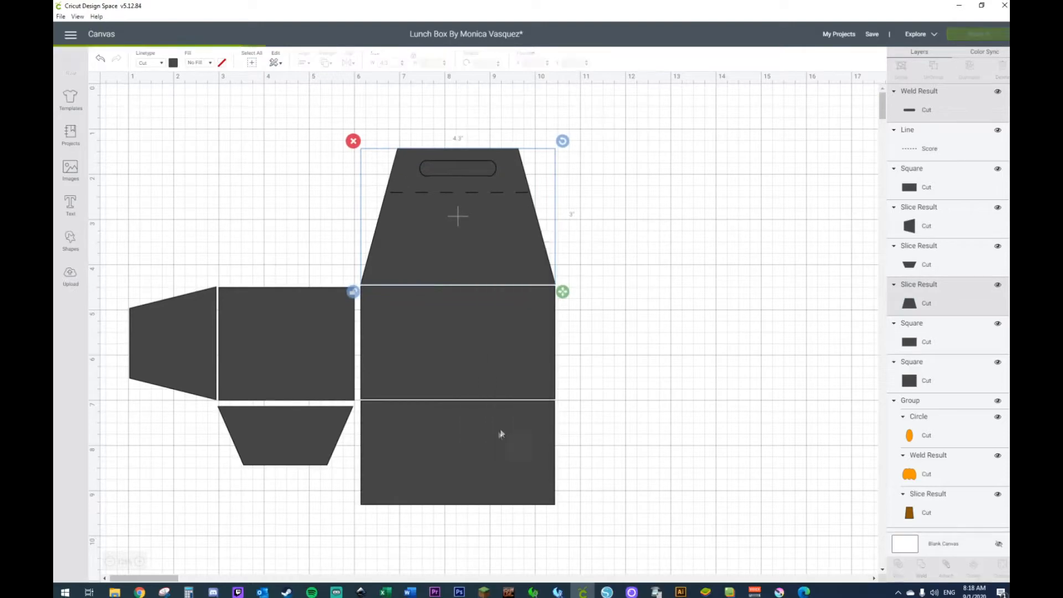
pyautogui.click(438, 169)
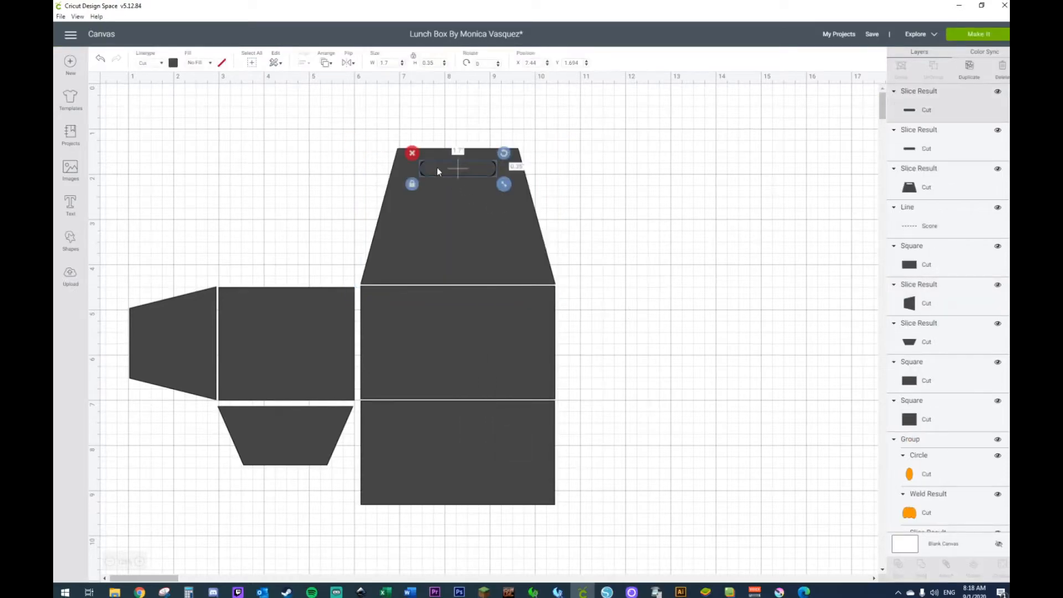
pyautogui.press('Delete')
pyautogui.click(438, 169)
pyautogui.press('Delete')
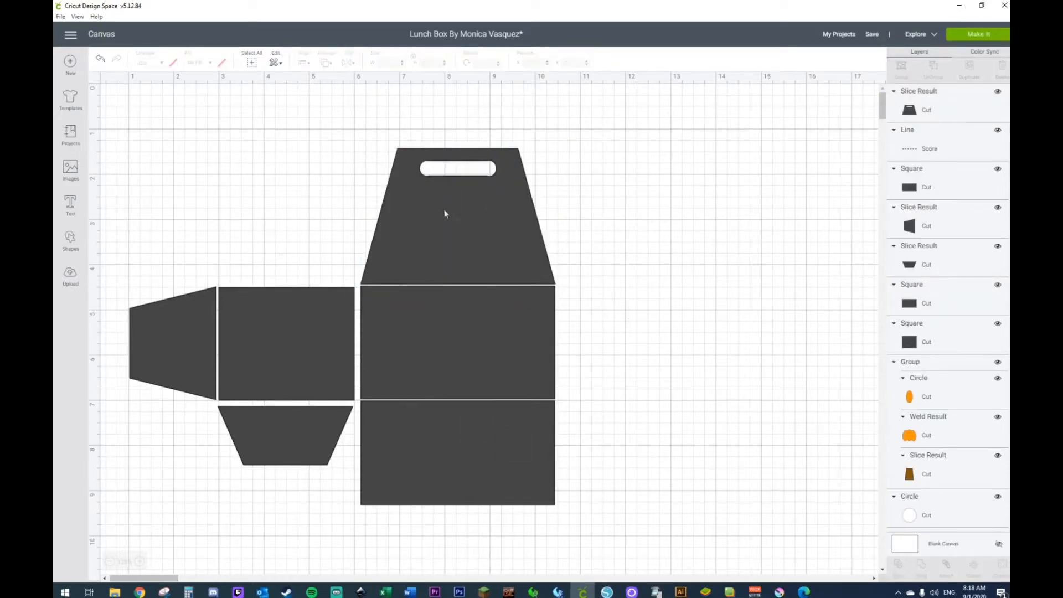
# Step: Send the trapezoid with the handle slot to the back, behind its score line
pyautogui.rightClick(444, 213)
pyautogui.click(466, 334)
pyautogui.click(667, 276)
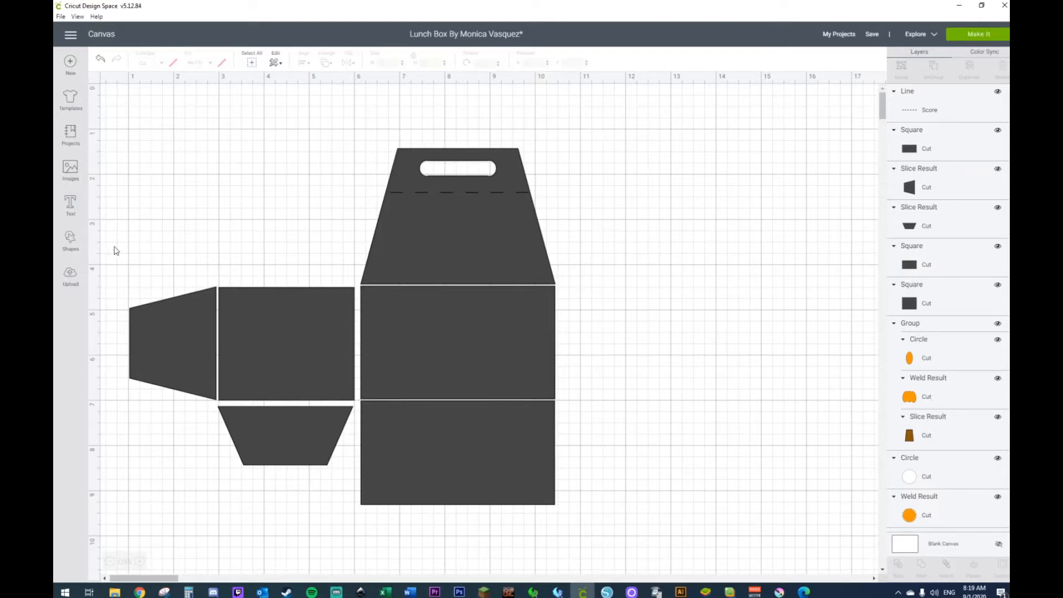
# Step: Add a circle and a square in the open space beside the panels, with the square overlapping the circle's left half
pyautogui.click(69, 242)
pyautogui.click(147, 171)
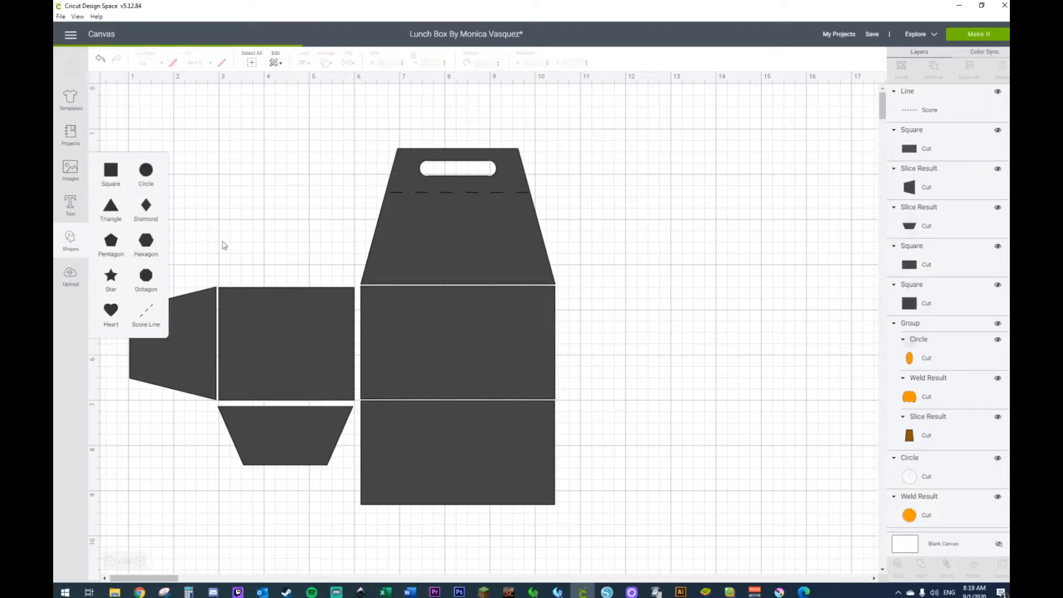
pyautogui.moveTo(264, 246); pyautogui.dragTo(753, 290)
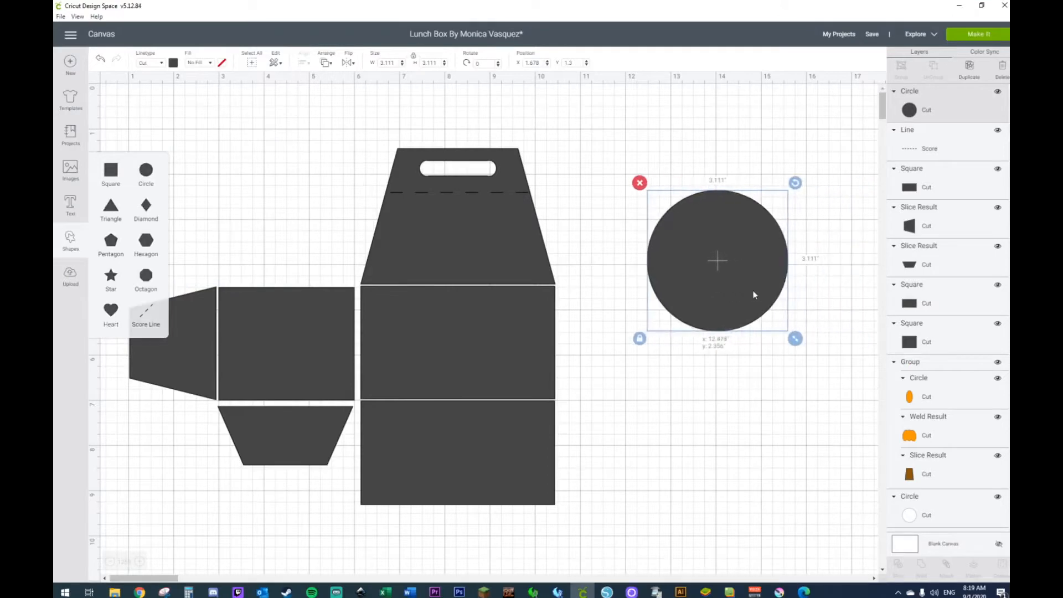
pyautogui.click(71, 243)
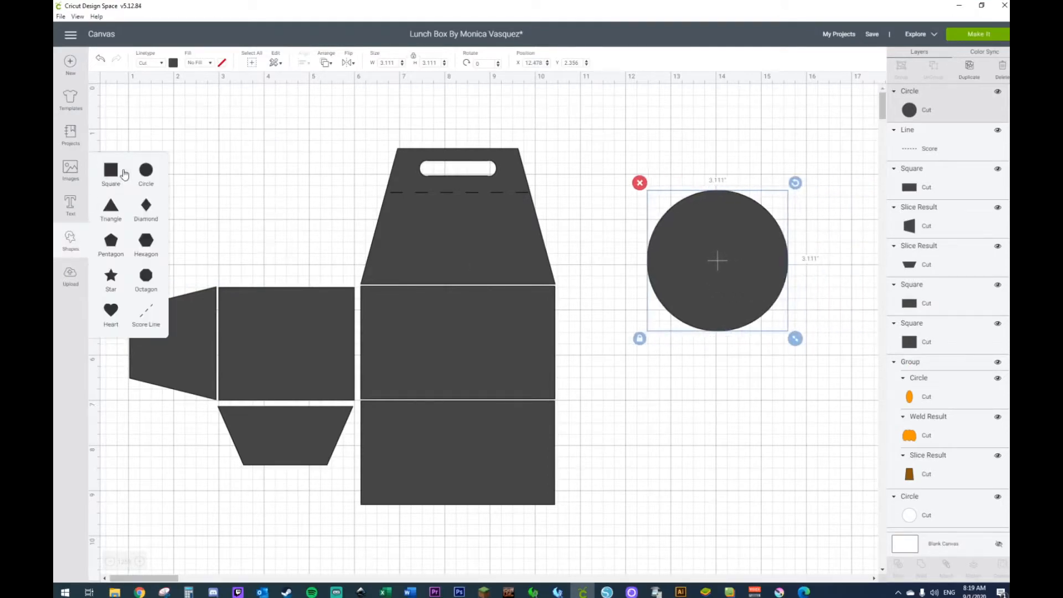
pyautogui.click(118, 176)
pyautogui.moveTo(273, 233); pyautogui.dragTo(787, 241)
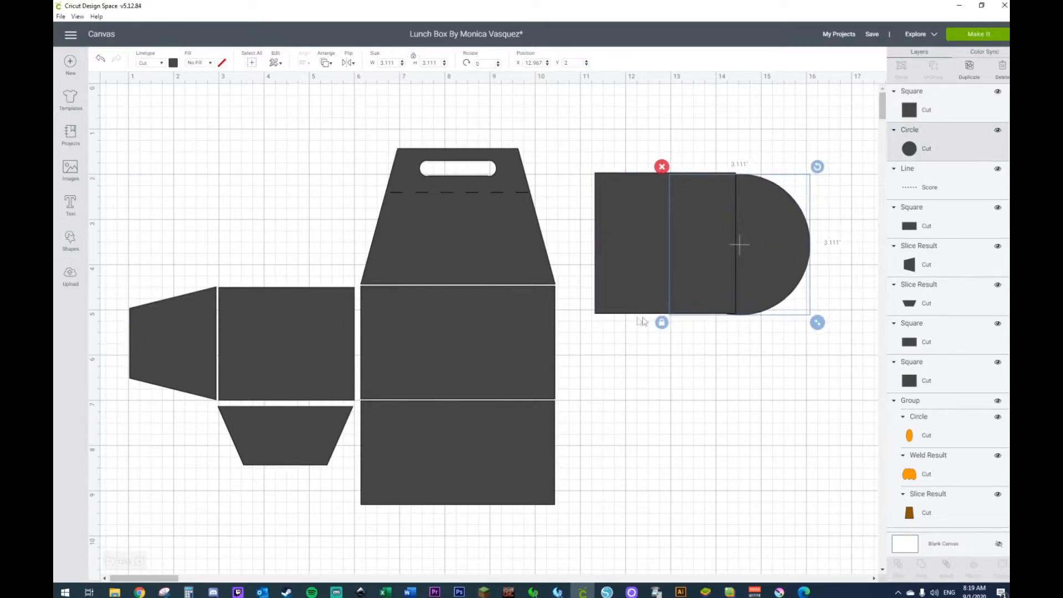
# Step: Stretch the square to about 3.33 by 4.41 in over the circle's left half, and slice the two shapes
pyautogui.click(637, 295)
pyautogui.moveTo(743, 321); pyautogui.dragTo(749, 376)
pyautogui.moveTo(714, 304); pyautogui.dragTo(720, 302)
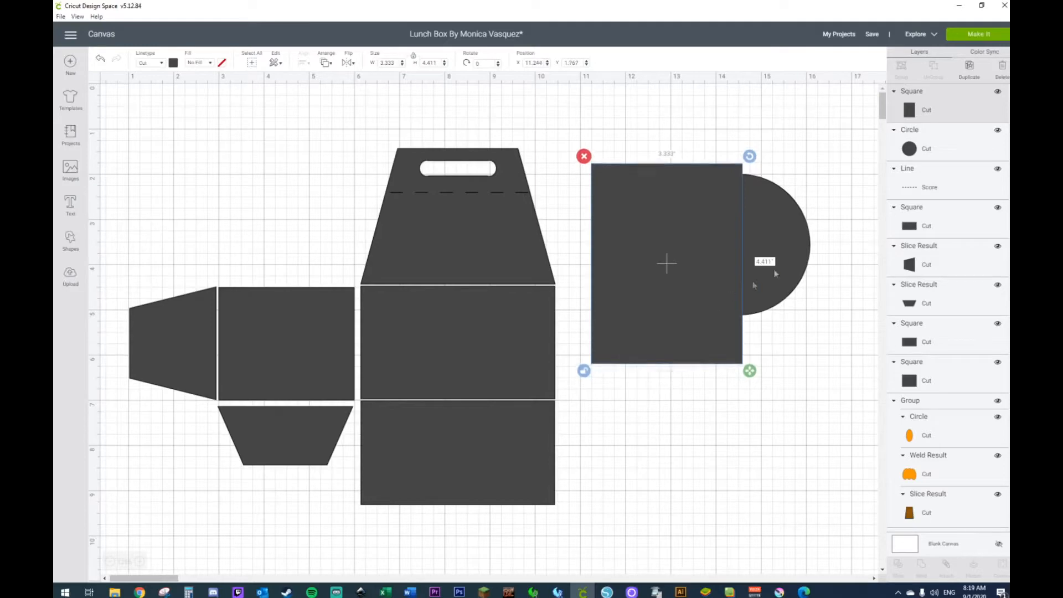
pyautogui.moveTo(825, 161); pyautogui.dragTo(619, 357)
pyautogui.rightClick(688, 325)
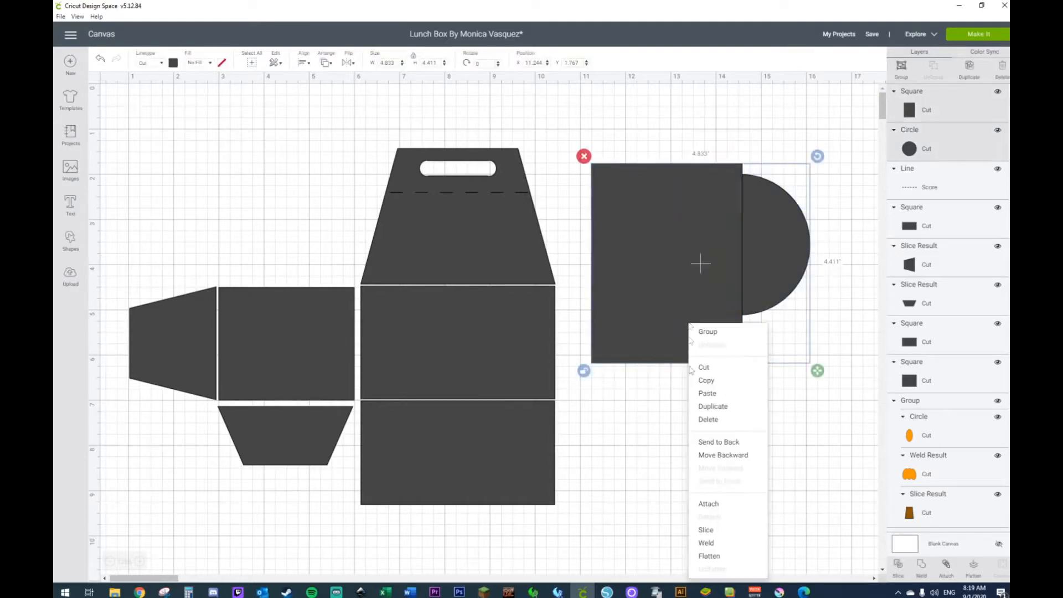
pyautogui.click(709, 530)
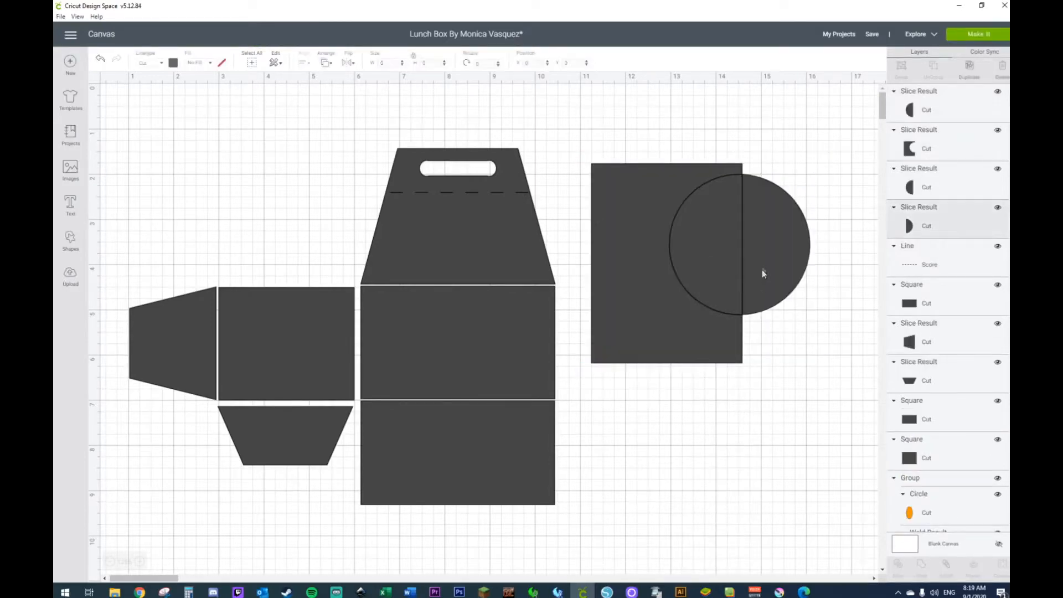
# Step: Pull the right half circle clear, delete the other slice pieces, and move the half circle beside the trapezoid
pyautogui.moveTo(762, 270); pyautogui.dragTo(817, 469)
pyautogui.moveTo(786, 190); pyautogui.dragTo(666, 307)
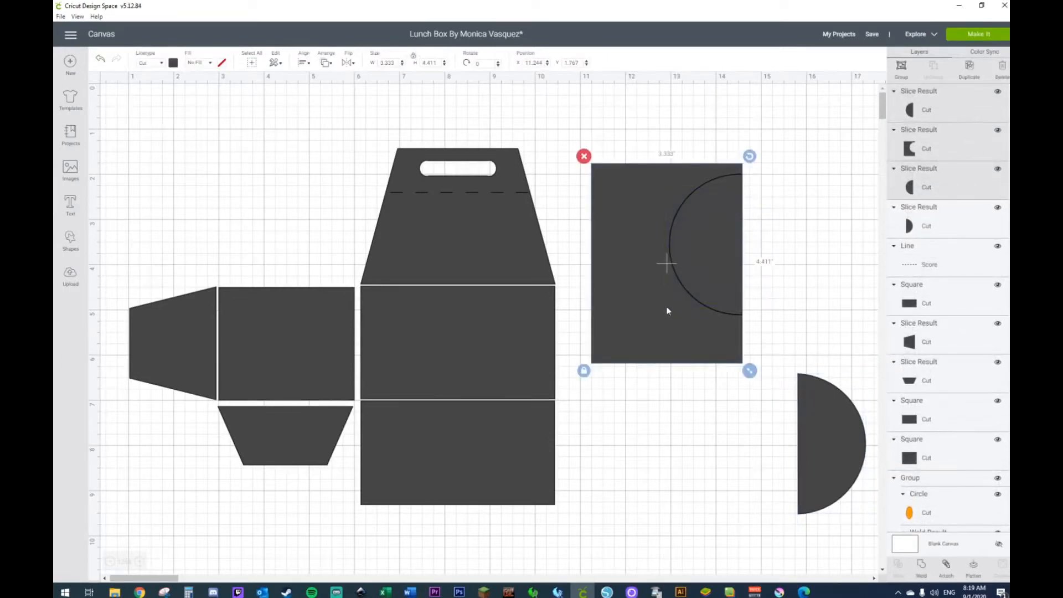
pyautogui.press('Delete')
pyautogui.moveTo(799, 408); pyautogui.dragTo(626, 224)
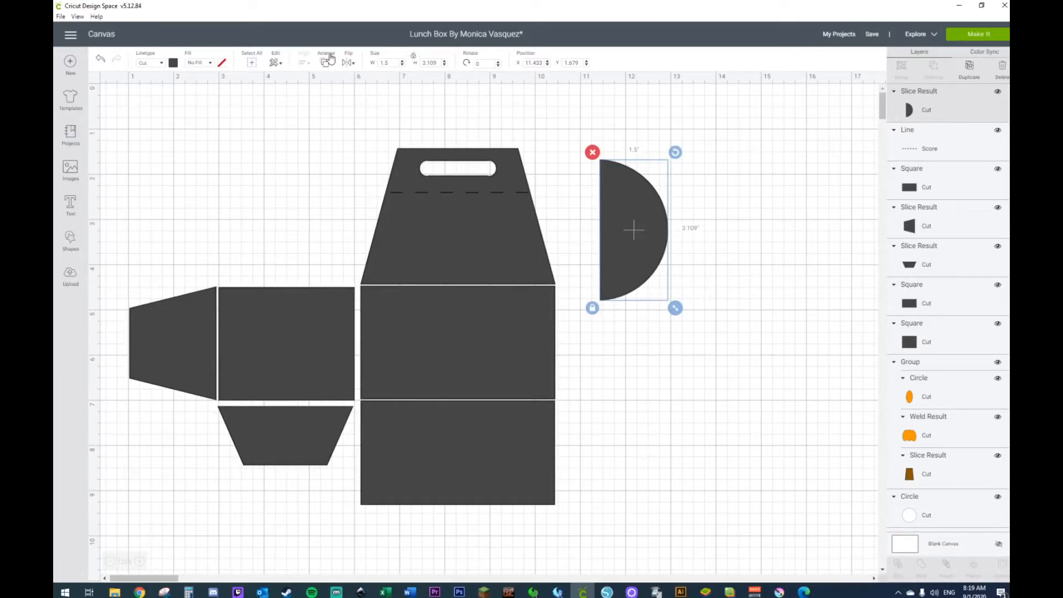
# Step: Unlock the half circle's proportions and set it to 0.7 in wide and 1.3 in high
pyautogui.click(592, 308)
pyautogui.click(391, 64)
pyautogui.press('Return')
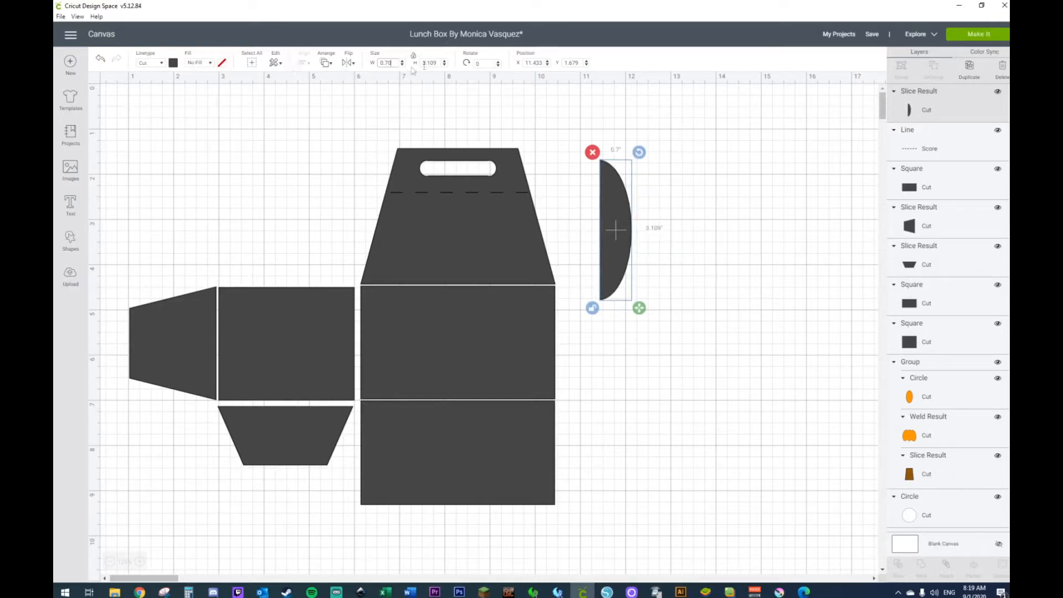
pyautogui.doubleClick(434, 63)
pyautogui.write('1.3')
pyautogui.press('Return')
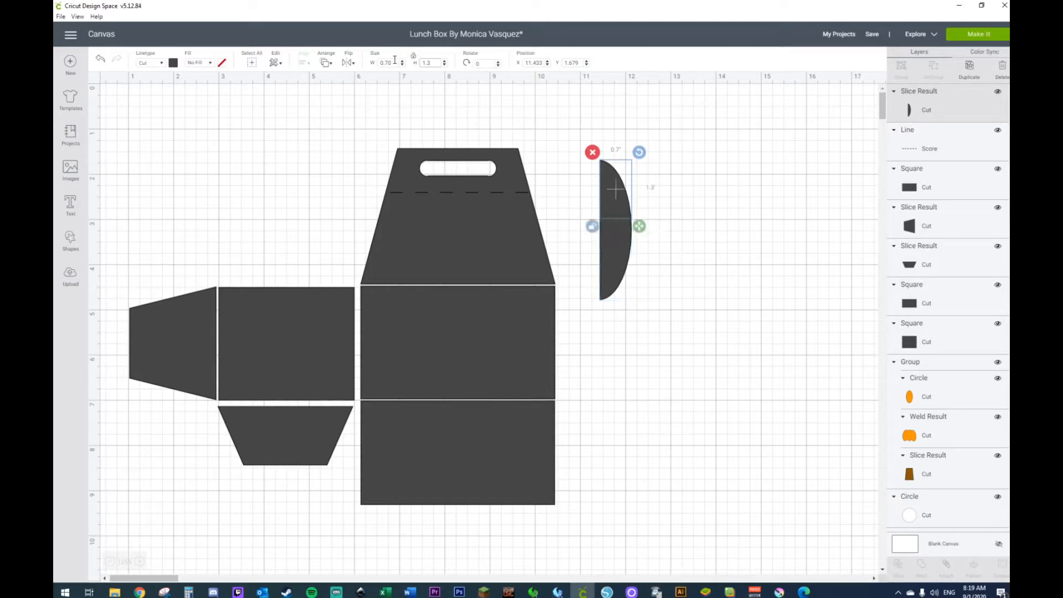
pyautogui.click(635, 299)
# Step: Position the half circle against the left edge of the handle section, with its lower end at the score line
pyautogui.moveTo(620, 212); pyautogui.dragTo(384, 196)
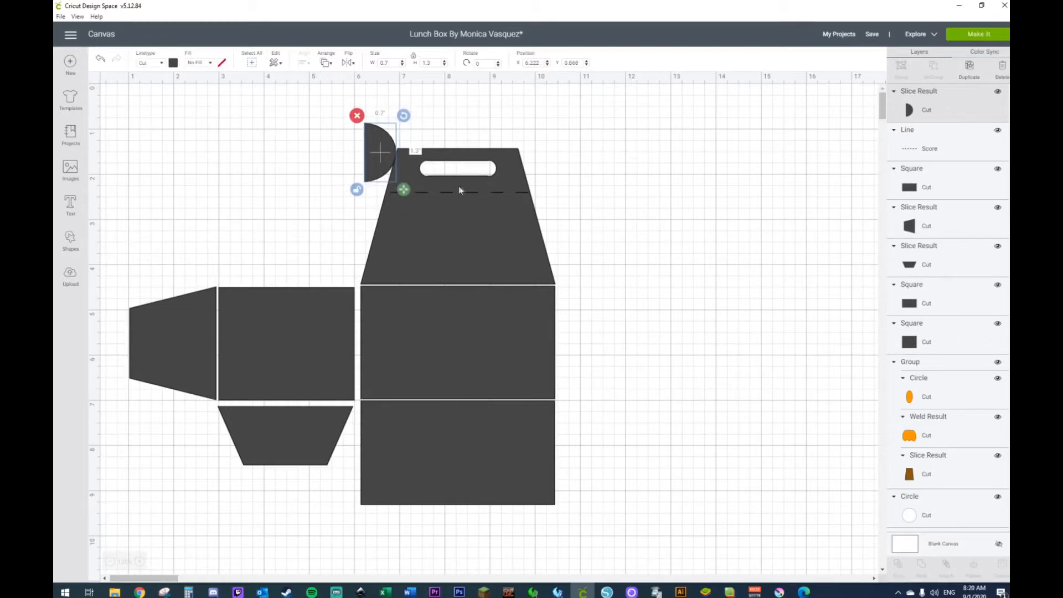
pyautogui.moveTo(387, 154); pyautogui.dragTo(387, 165)
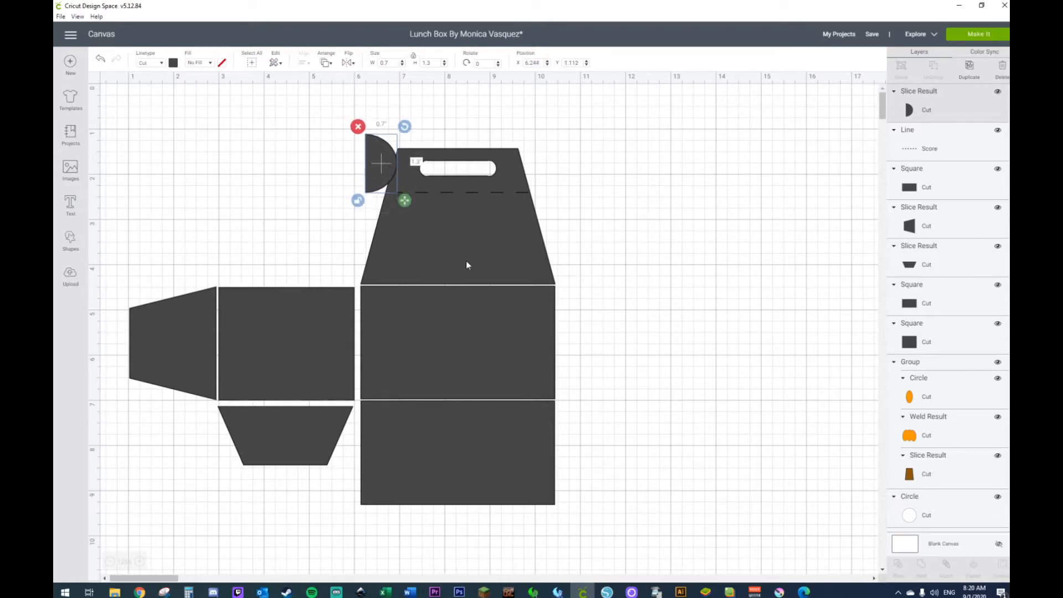
pyautogui.click(634, 256)
# Step: Duplicate the half circle, flip the copy horizontally, and position it against the right edge of the handle section
pyautogui.click(366, 176)
pyautogui.hotkey('ctrl', 'd')
pyautogui.moveTo(403, 175); pyautogui.dragTo(546, 159)
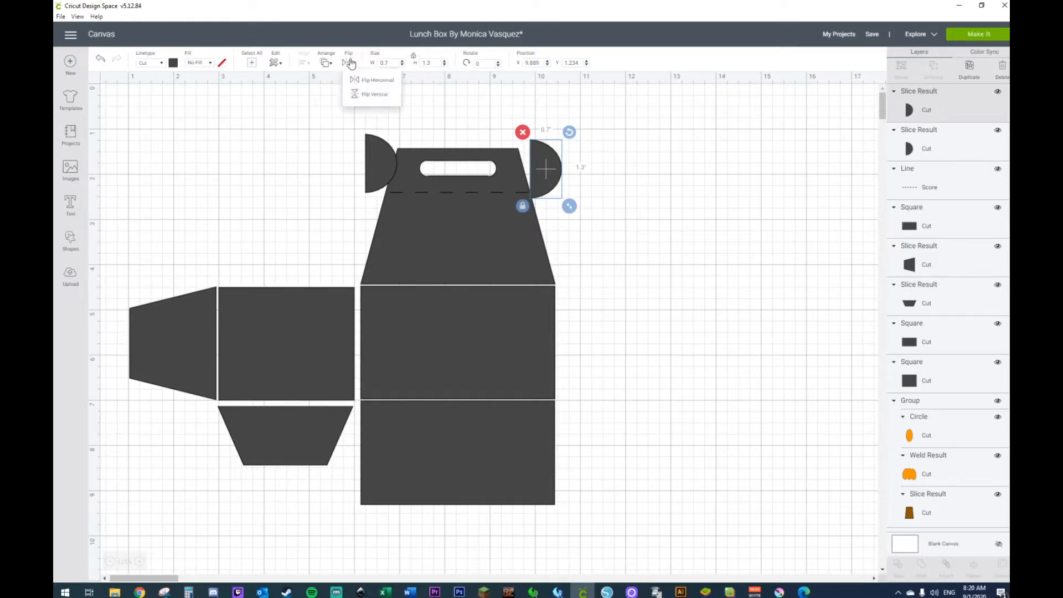
pyautogui.click(366, 81)
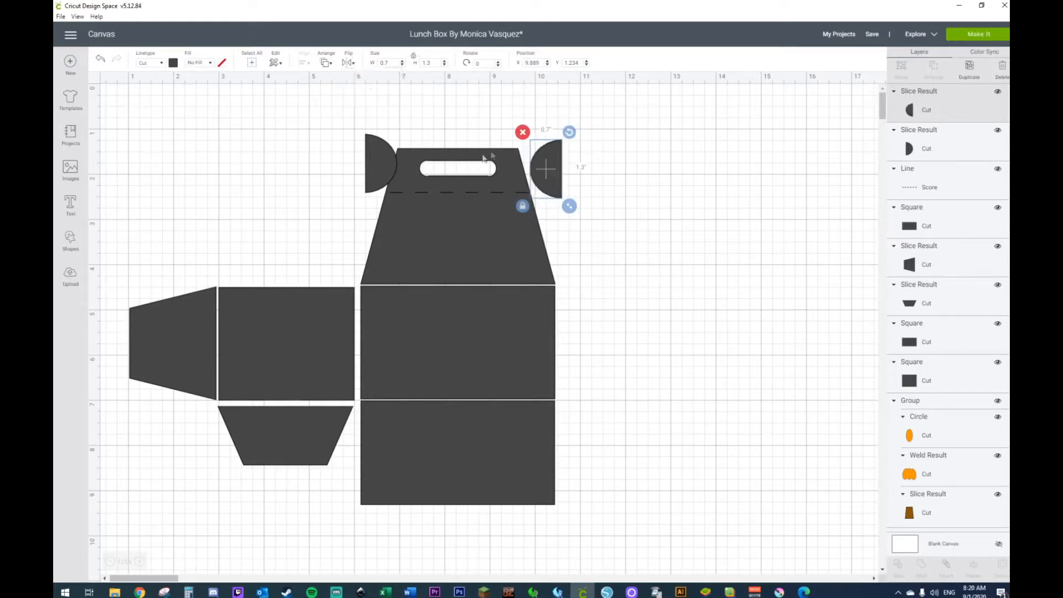
pyautogui.moveTo(550, 169); pyautogui.dragTo(534, 162)
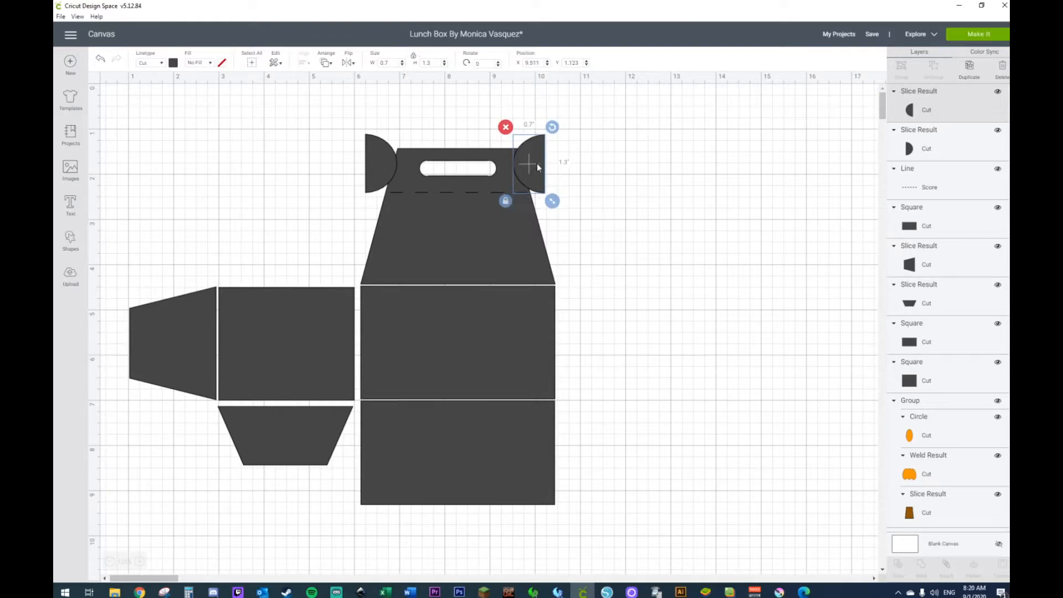
pyautogui.click(593, 177)
pyautogui.moveTo(516, 166)
pyautogui.mouseDown()
pyautogui.moveTo(530, 163)
pyautogui.moveTo(533, 173)
pyautogui.mouseUp()
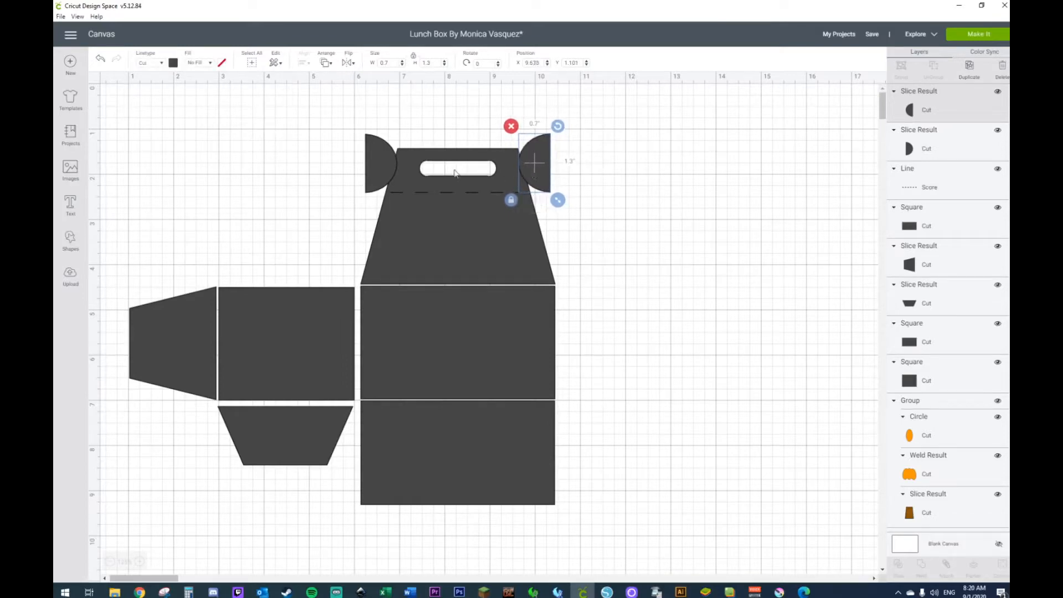
# Step: Align the bottom edges of the two half circles beside the handle section
pyautogui.keyDown('shift'); pyautogui.click(381, 171); pyautogui.keyUp('shift')
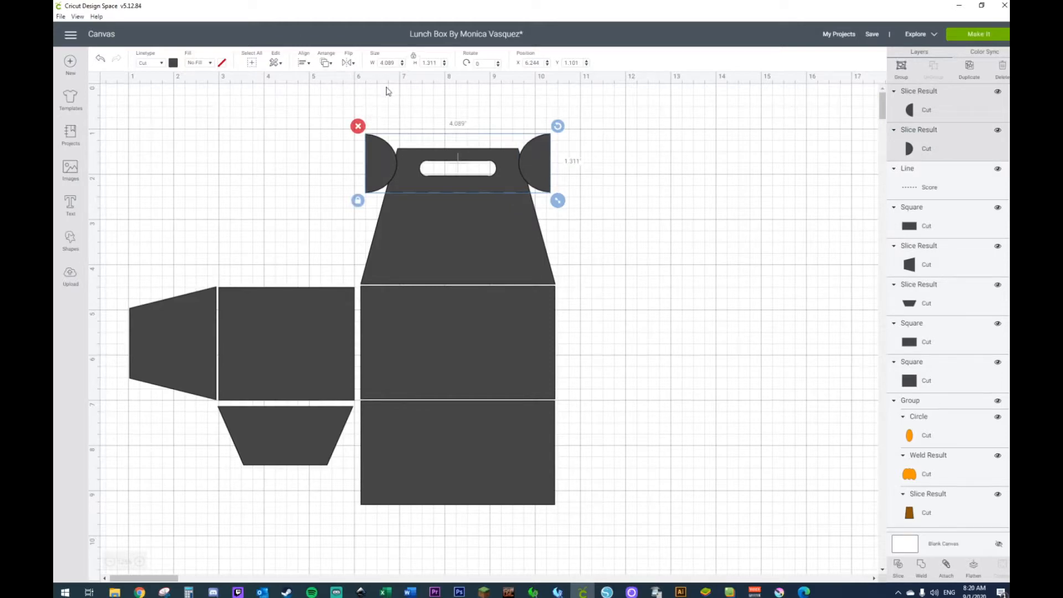
pyautogui.click(304, 65)
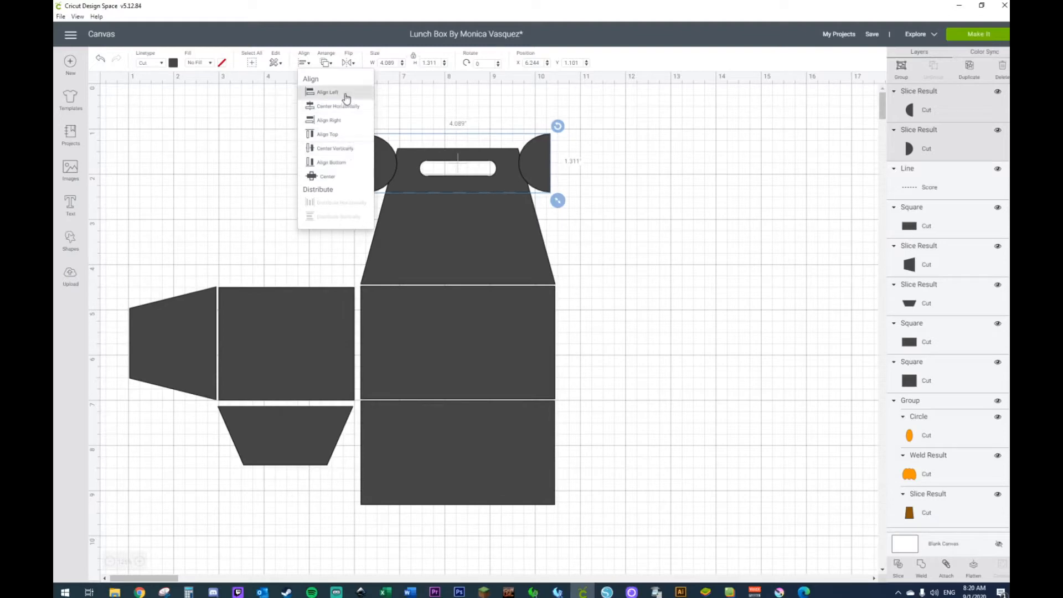
pyautogui.click(335, 163)
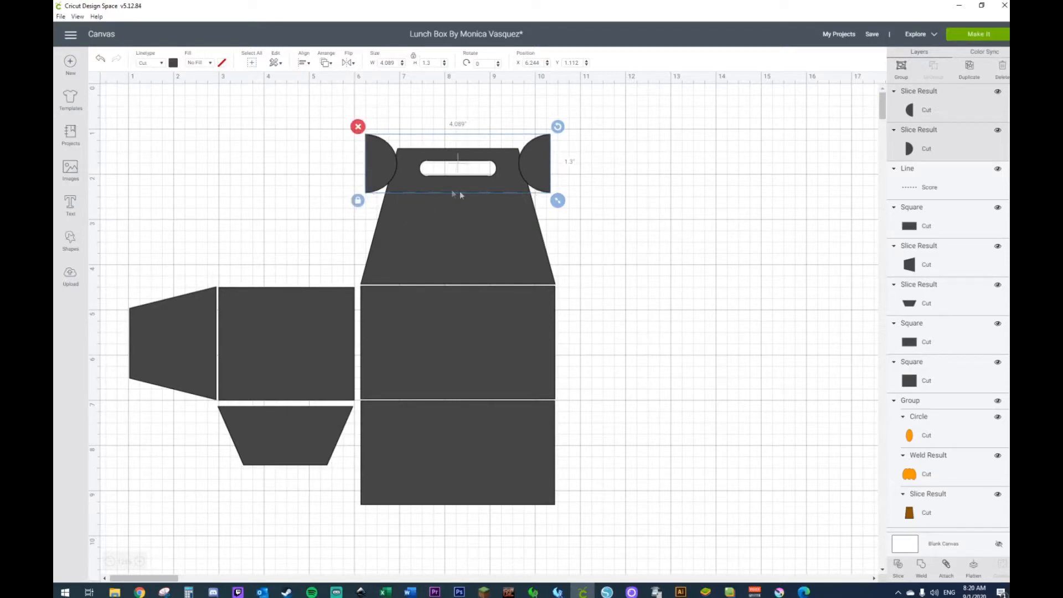
pyautogui.click(306, 146)
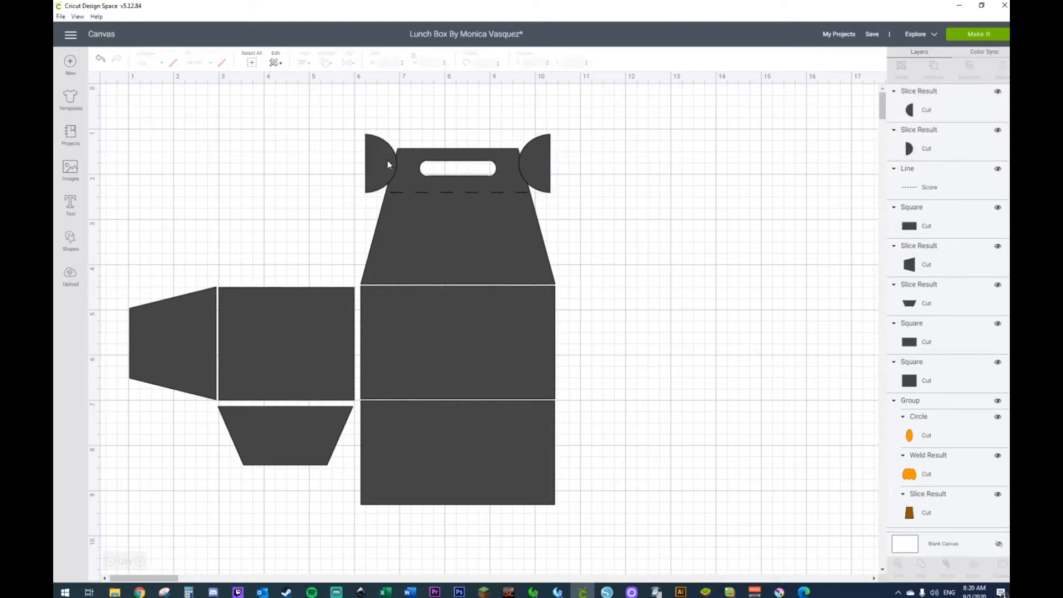
# Step: Weld both half circles to the upper trapezoid and send the welded shape behind the score line
pyautogui.click(386, 160)
pyautogui.keyDown('shift'); pyautogui.click(533, 154); pyautogui.keyUp('shift')
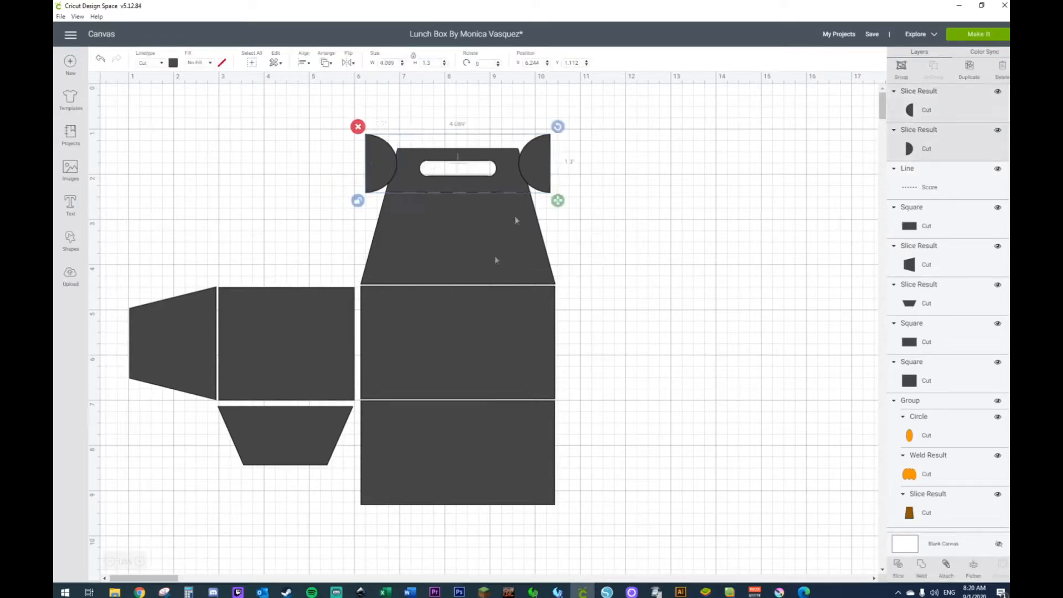
pyautogui.rightClick(477, 249)
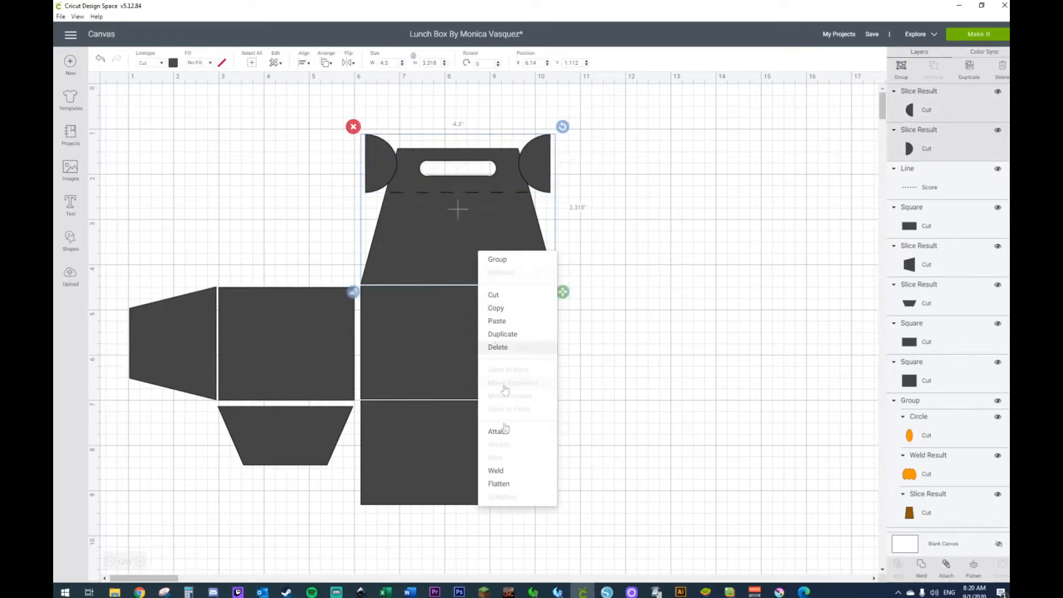
pyautogui.click(505, 470)
pyautogui.rightClick(485, 266)
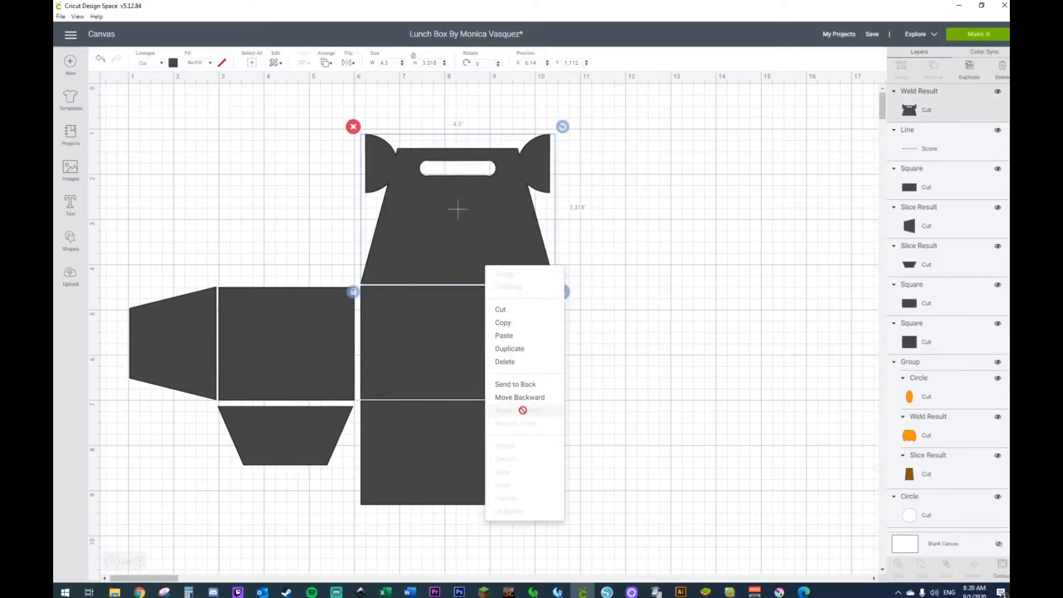
pyautogui.click(517, 386)
pyautogui.click(716, 314)
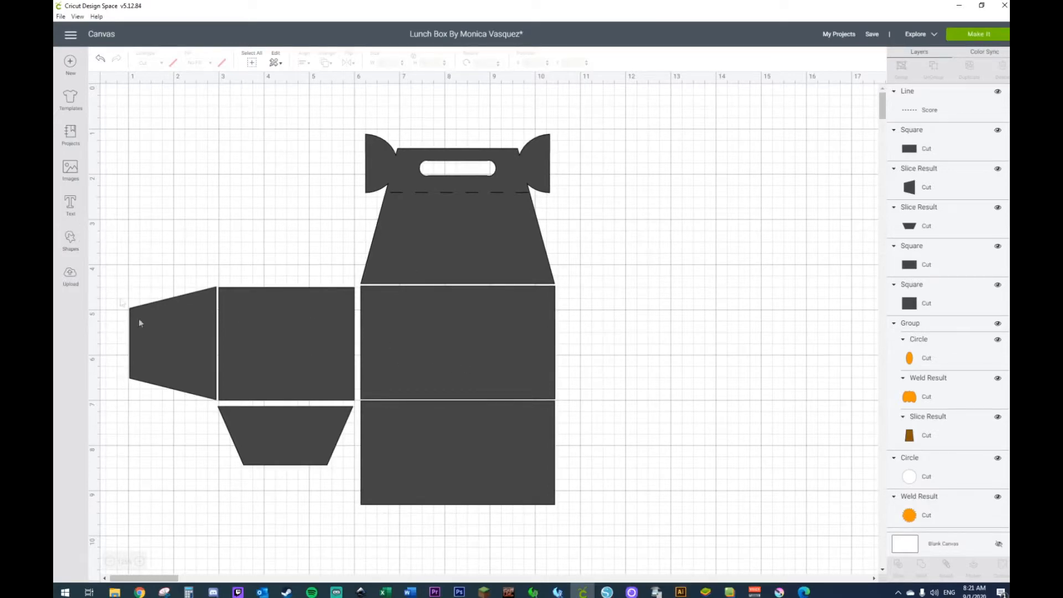
# Step: Move the 3 by 2.5 in side panel up against the left edge of the middle rectangle
pyautogui.click(312, 348)
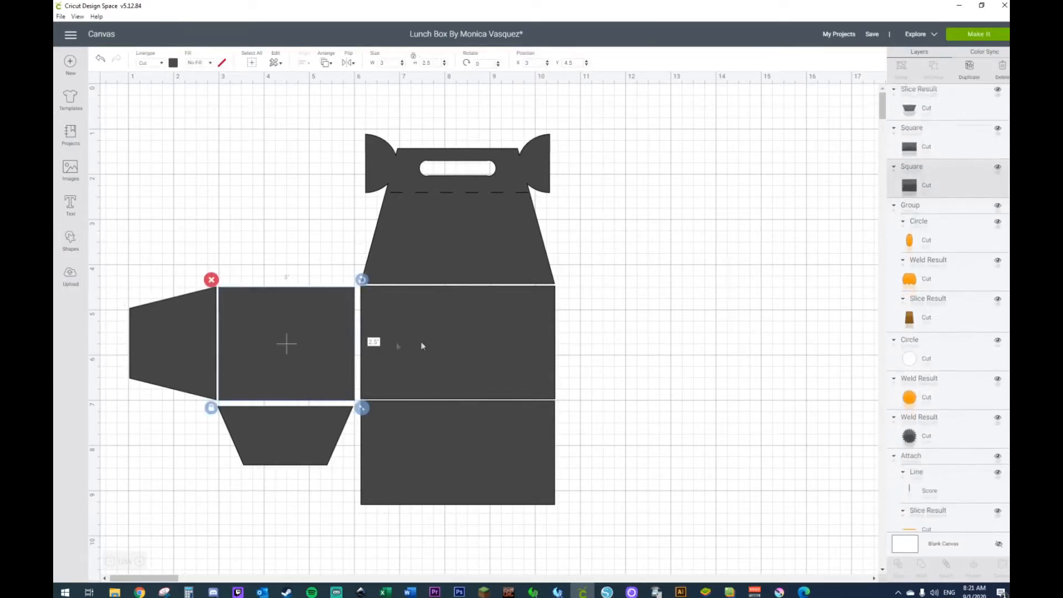
pyautogui.keyDown('shift'); pyautogui.click(427, 344); pyautogui.keyUp('shift')
pyautogui.click(578, 342)
pyautogui.moveTo(330, 348); pyautogui.dragTo(334, 351)
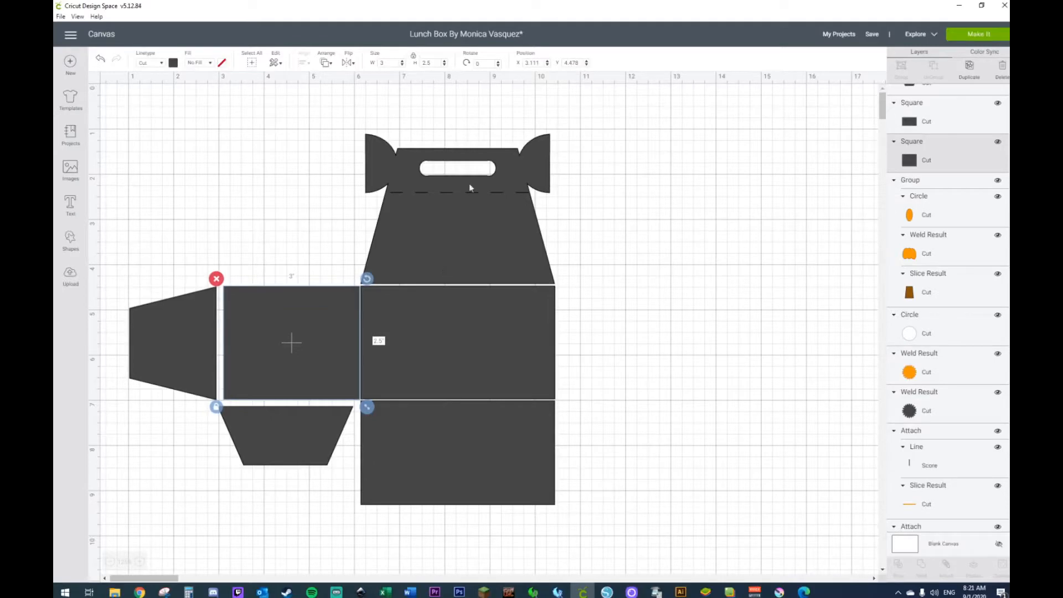
# Step: Attach the score line to the welded handle piece and move the piece down against the middle rectangle's top edge
pyautogui.moveTo(636, 109); pyautogui.dragTo(275, 242)
pyautogui.rightClick(409, 214)
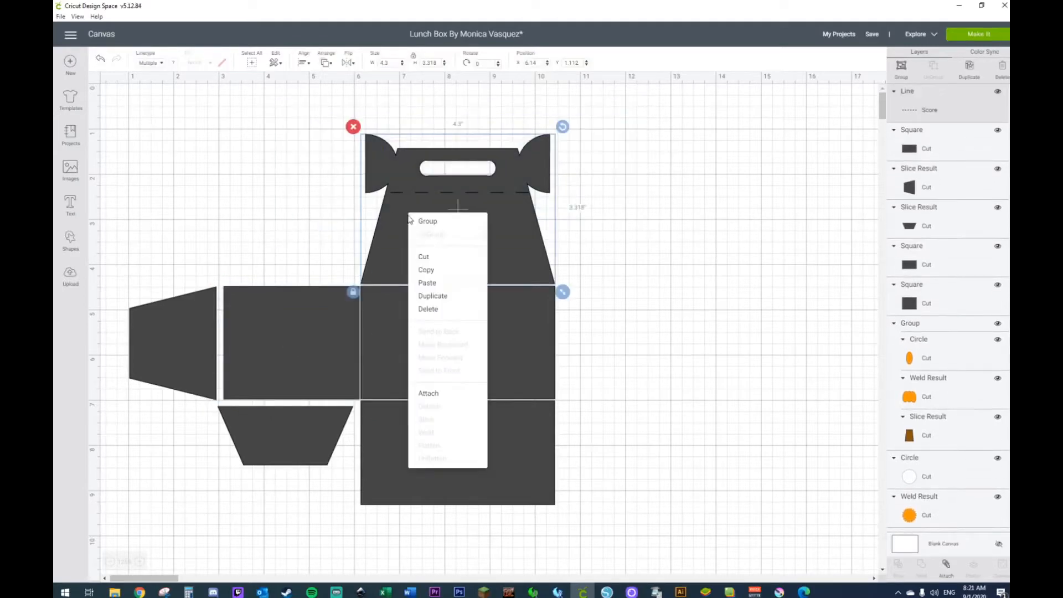
pyautogui.click(447, 393)
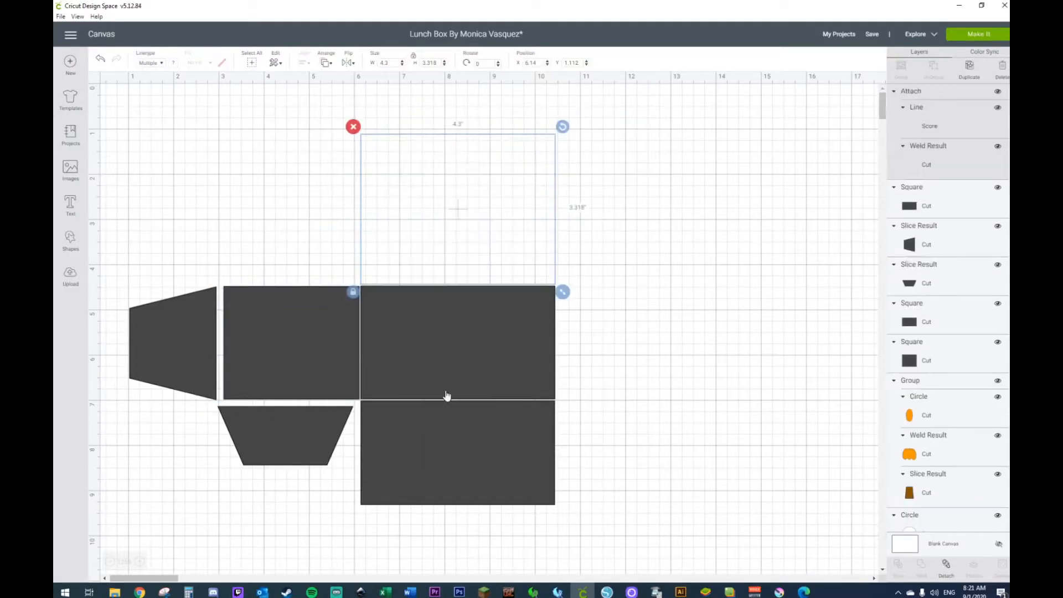
pyautogui.press('Down')
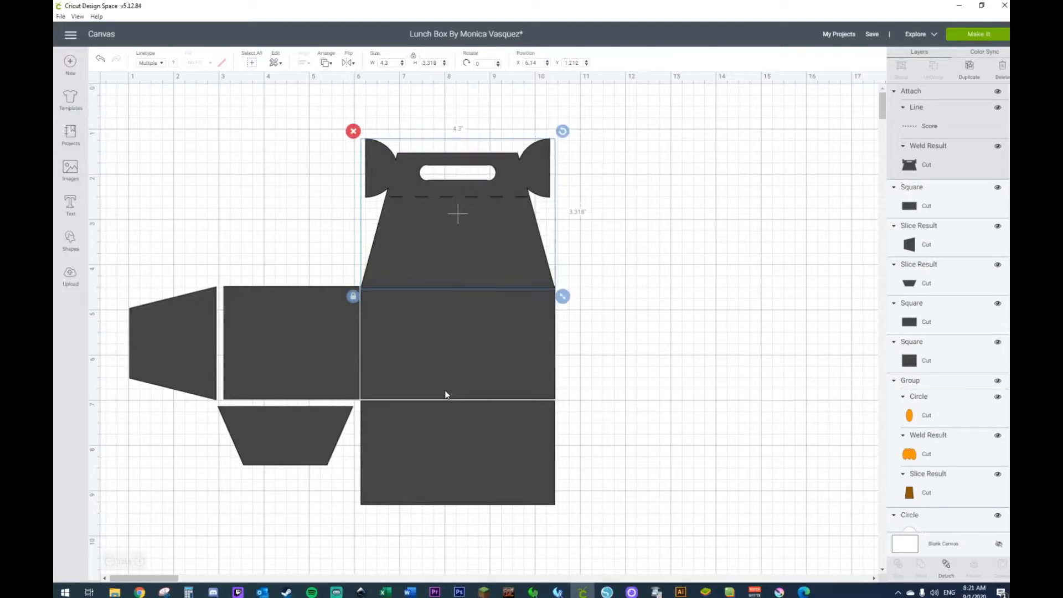
pyautogui.moveTo(437, 286); pyautogui.dragTo(436, 279)
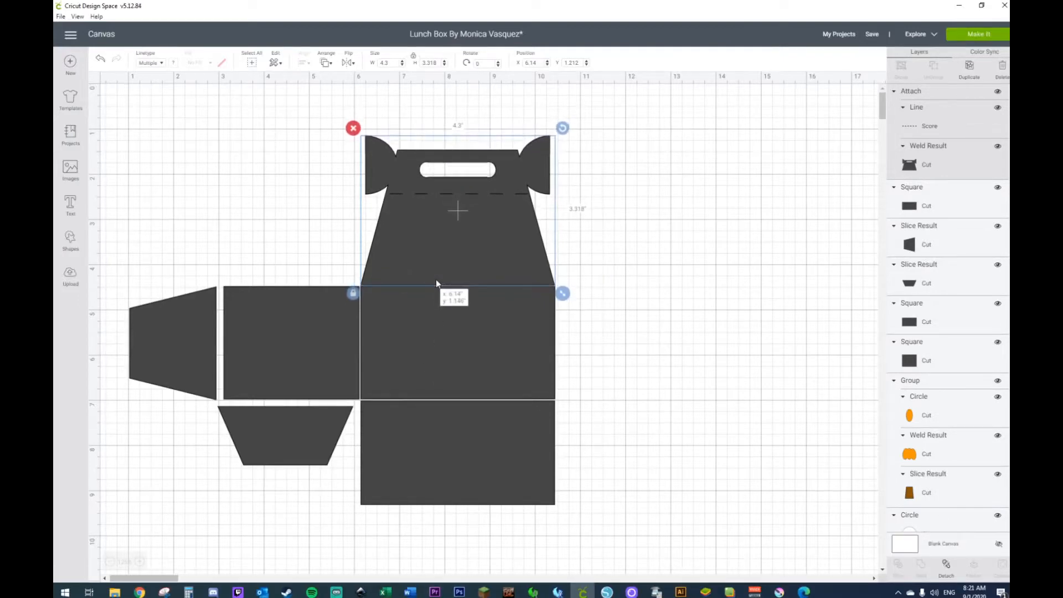
# Step: Move the bottom rectangle up against the middle one and center the handle piece and both rectangles horizontally
pyautogui.click(434, 430)
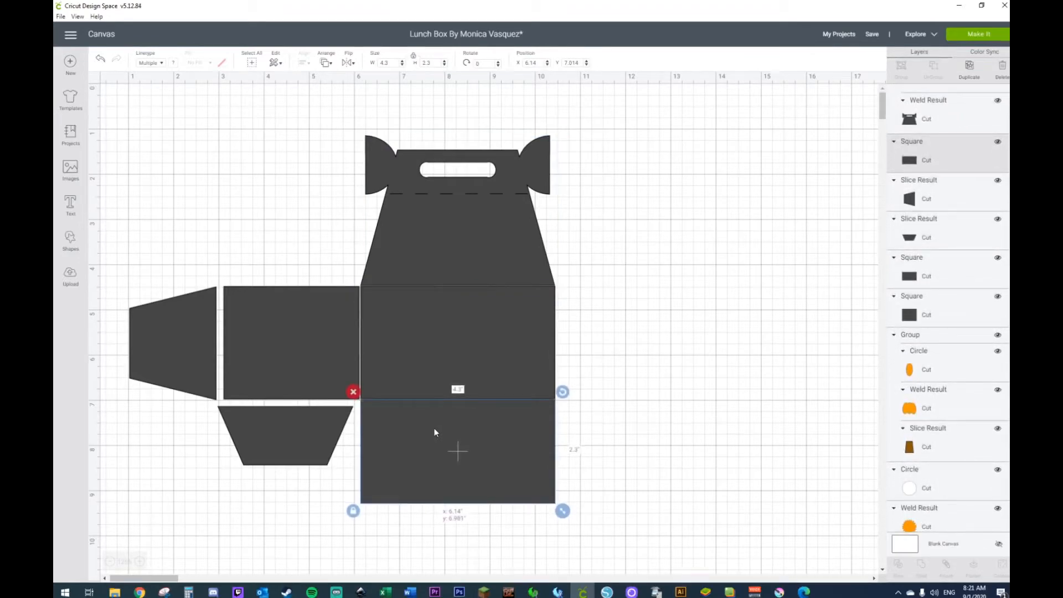
pyautogui.click(696, 337)
pyautogui.moveTo(637, 103); pyautogui.dragTo(479, 506)
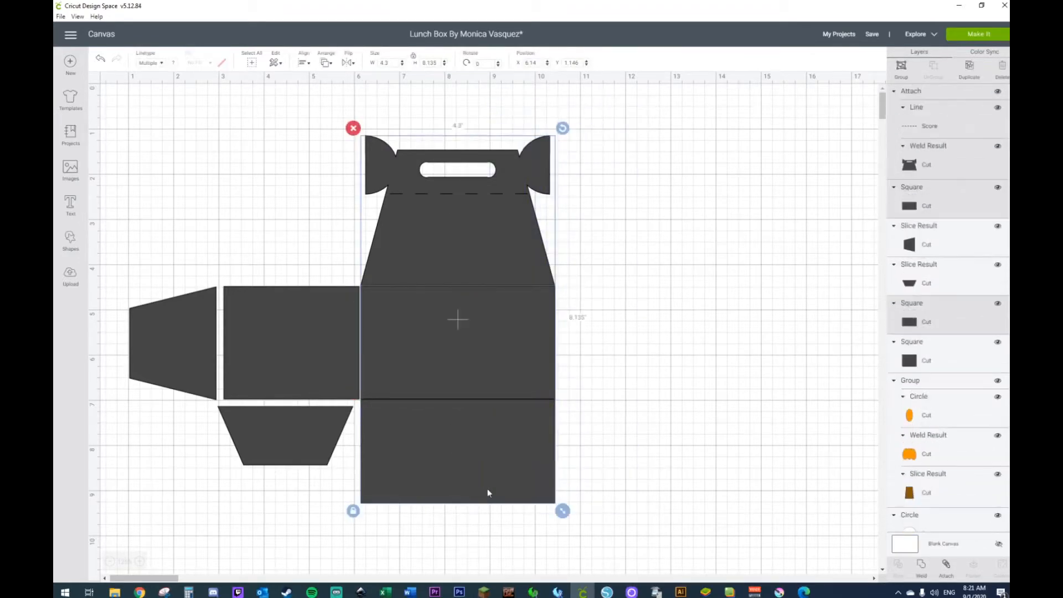
pyautogui.click(300, 57)
pyautogui.click(316, 110)
# Step: Center the side panel vertically with the middle rectangle
pyautogui.click(298, 336)
pyautogui.keyDown('shift'); pyautogui.click(435, 336); pyautogui.keyUp('shift')
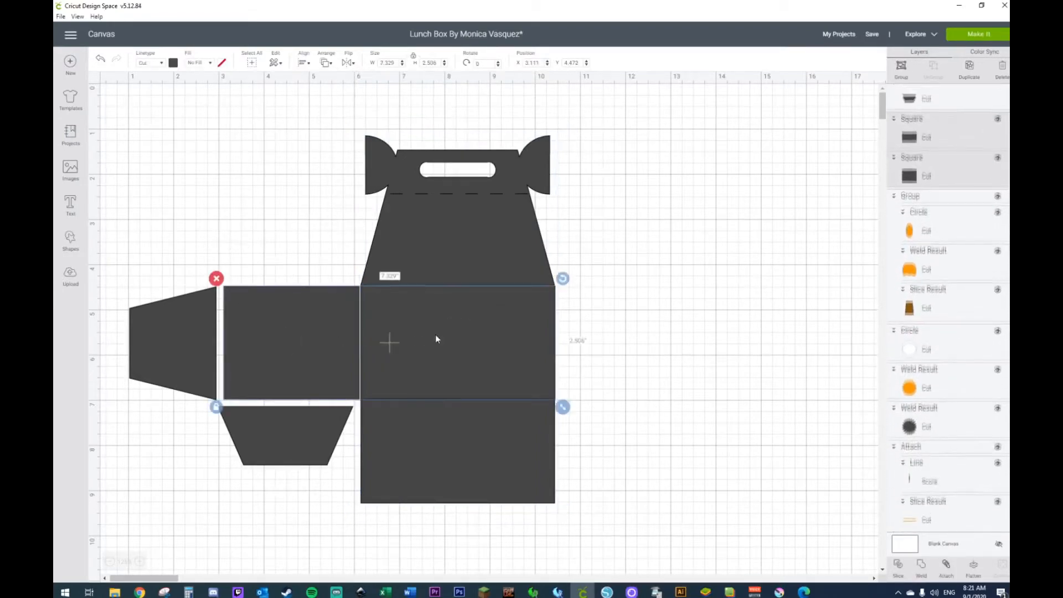
pyautogui.click(309, 68)
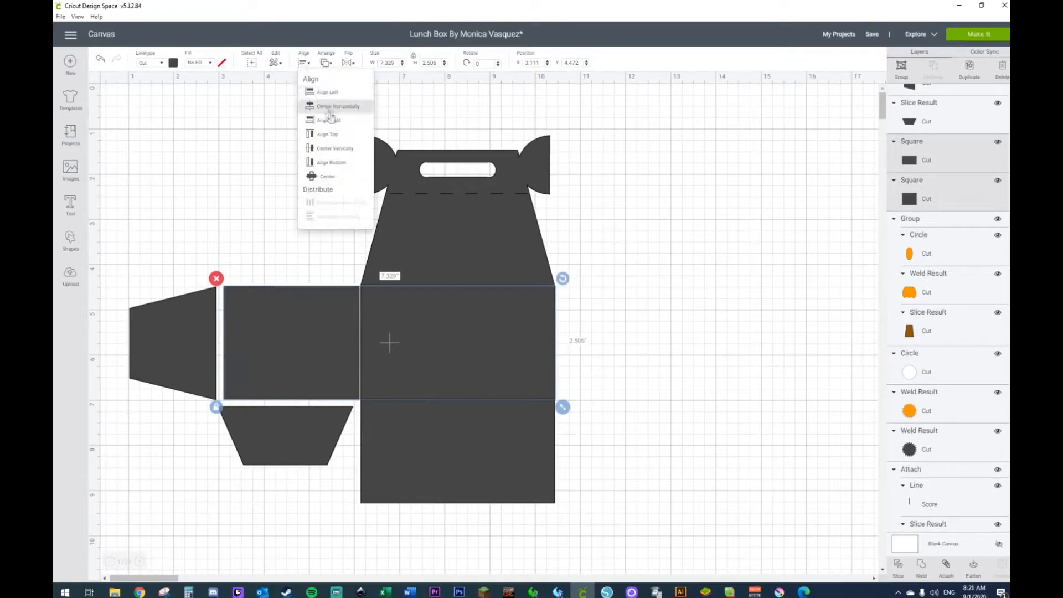
pyautogui.click(335, 150)
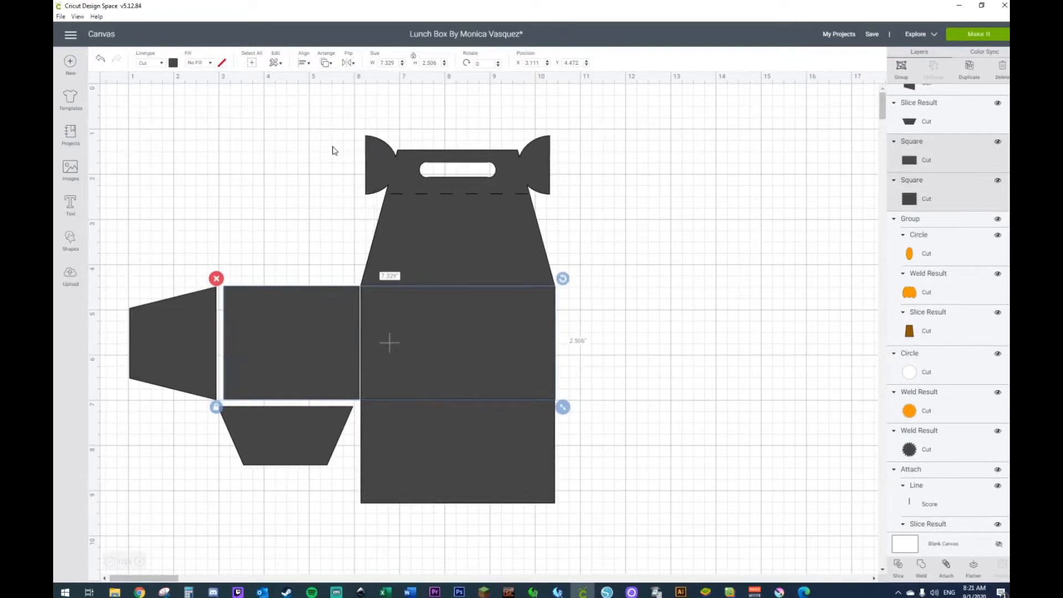
pyautogui.click(717, 257)
# Step: Move the lower trapezoid flap against the side panel's bottom edge and pull the left trapezoid clear of the template
pyautogui.moveTo(288, 440); pyautogui.dragTo(296, 433)
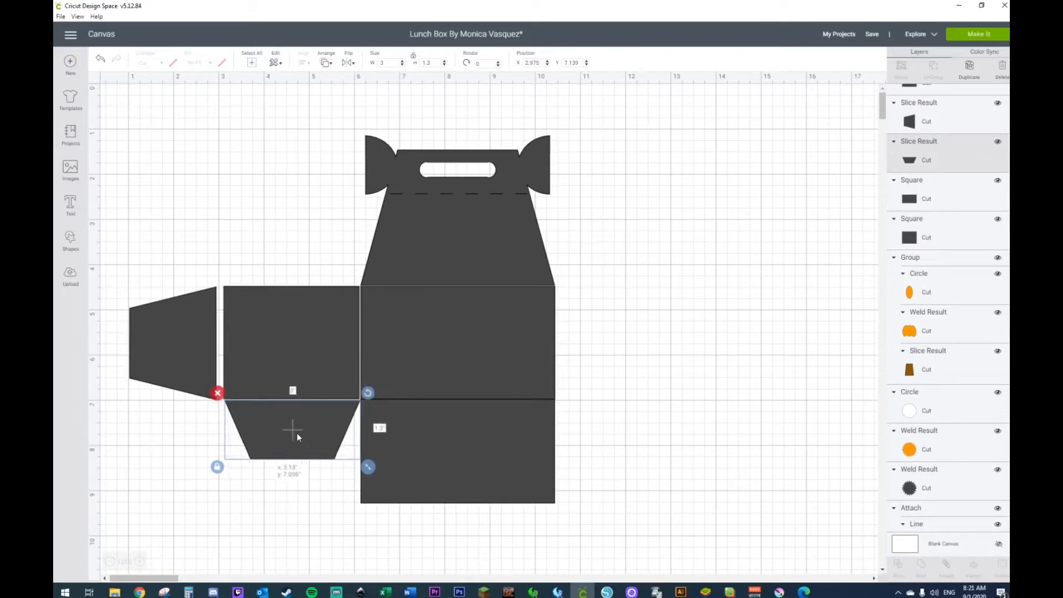
pyautogui.click(180, 343)
pyautogui.moveTo(168, 347); pyautogui.dragTo(710, 306)
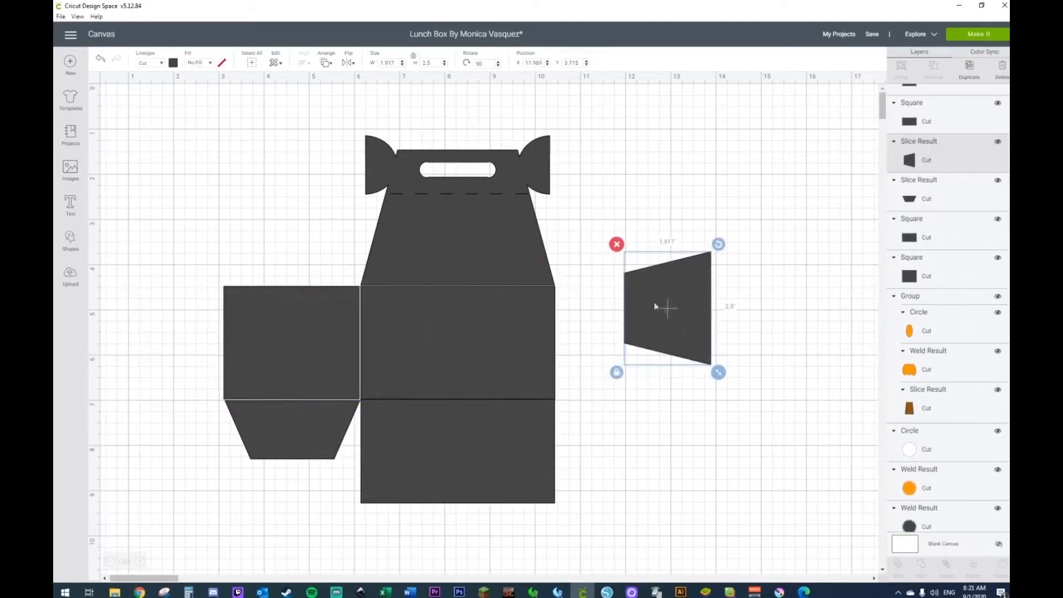
# Step: Insert a square, overlap it with the loose trapezoid so only its wide end sticks out, and slice the two
pyautogui.click(70, 239)
pyautogui.click(109, 176)
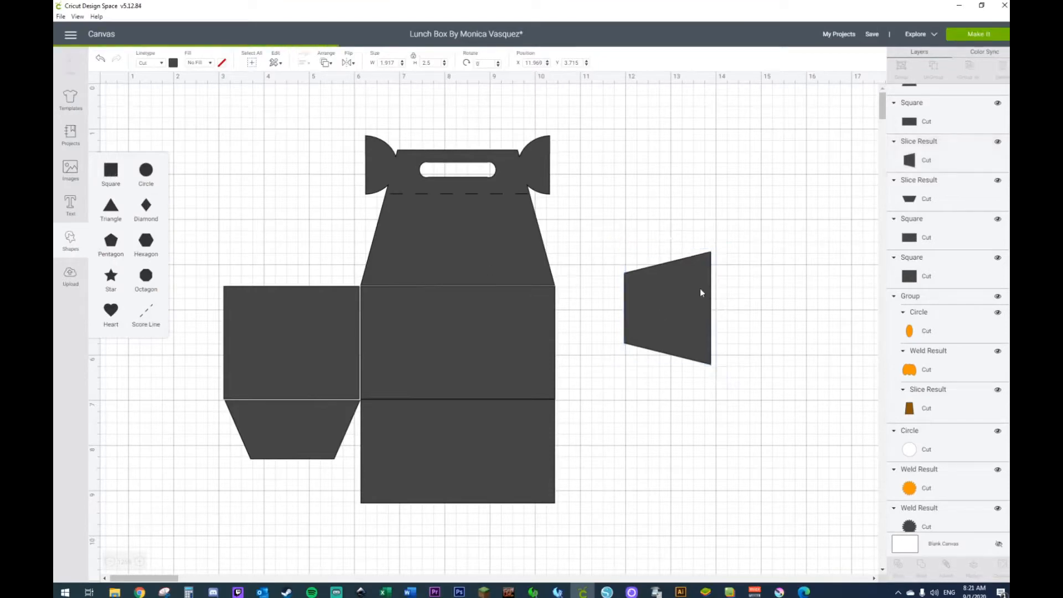
pyautogui.moveTo(255, 252); pyautogui.dragTo(657, 254)
pyautogui.moveTo(652, 354); pyautogui.dragTo(703, 305)
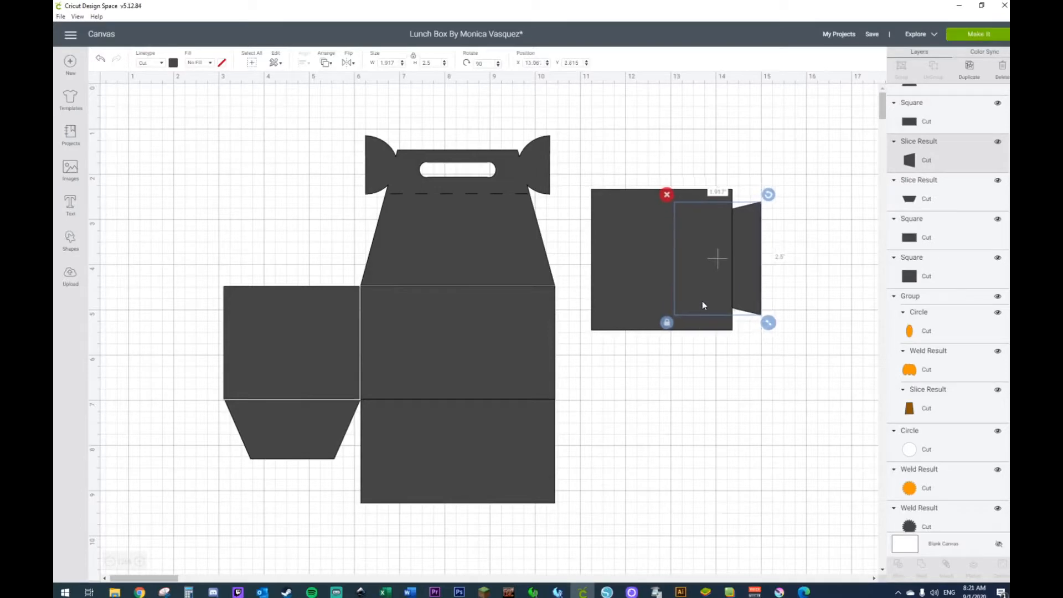
pyautogui.moveTo(795, 169); pyautogui.dragTo(686, 304)
pyautogui.rightClick(686, 305)
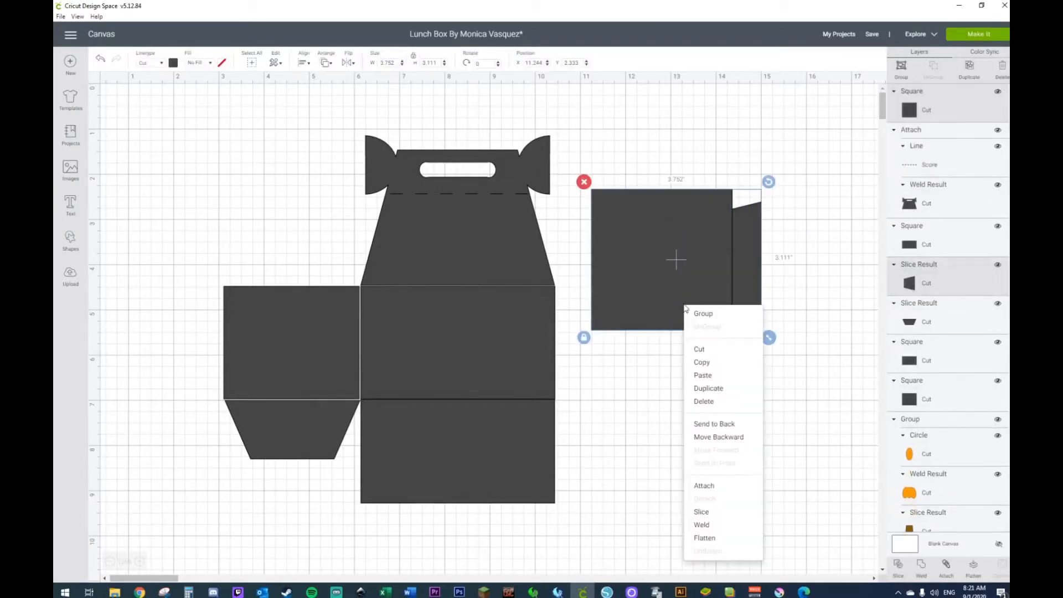
pyautogui.click(702, 511)
# Step: Place the narrow sliced tab against the side panel's left edge and center the two vertically
pyautogui.moveTo(748, 265); pyautogui.dragTo(207, 349)
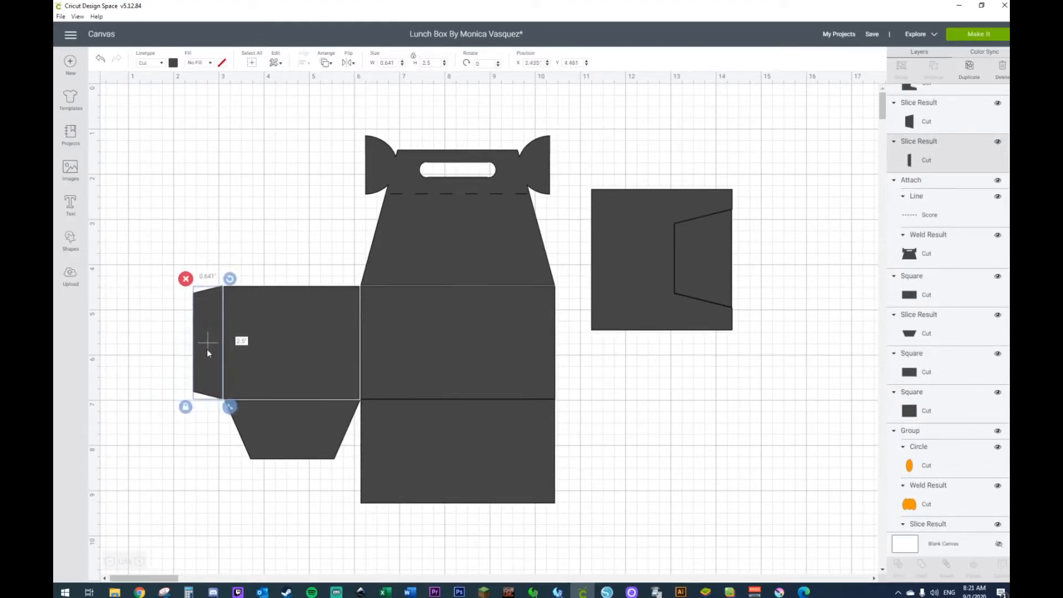
pyautogui.keyDown('shift'); pyautogui.click(238, 347); pyautogui.keyUp('shift')
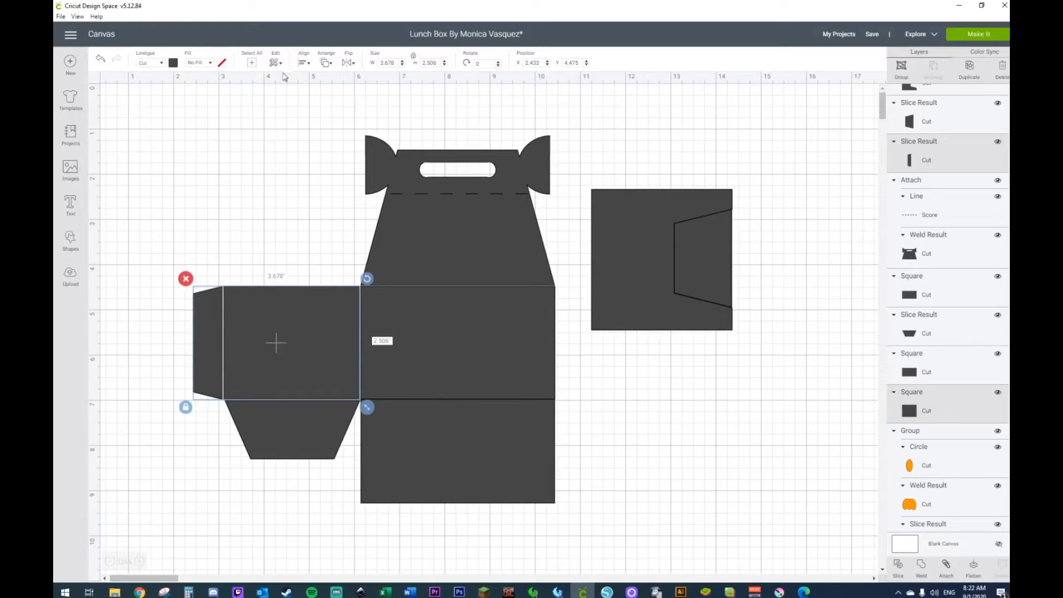
pyautogui.click(304, 64)
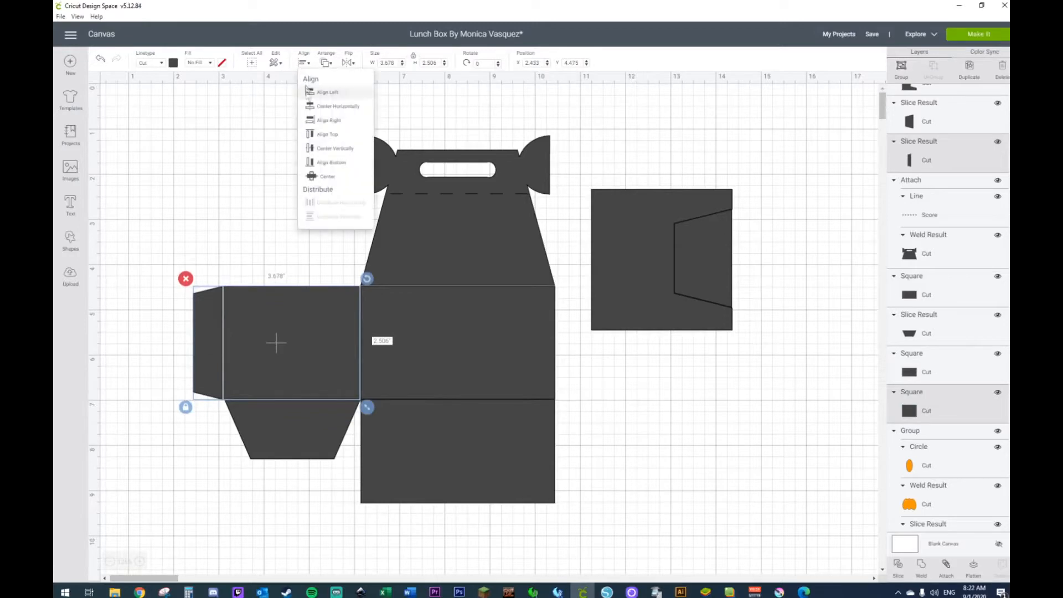
pyautogui.click(322, 148)
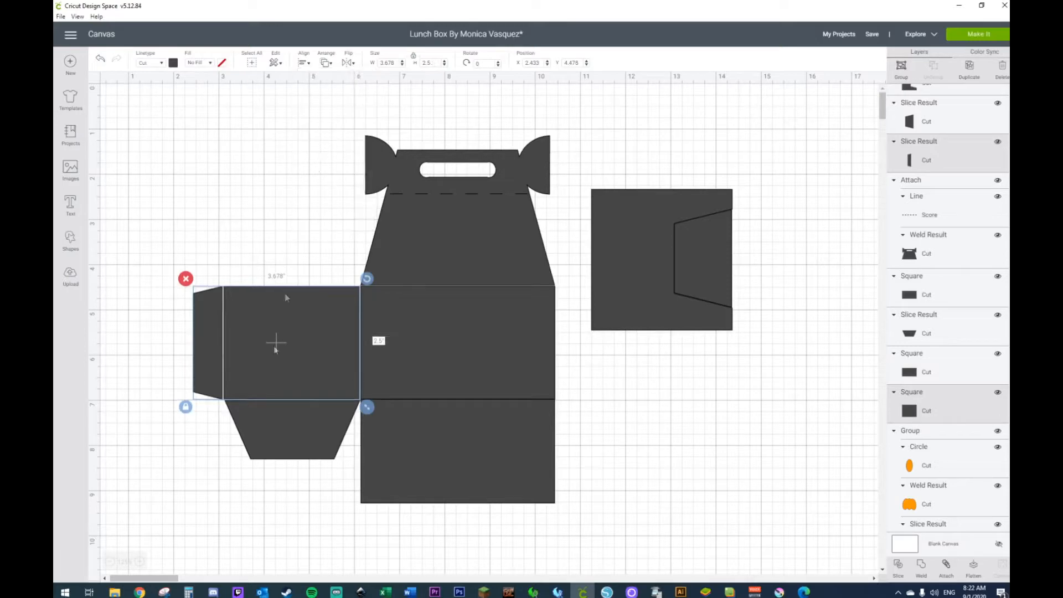
# Step: Center the lower trapezoid flap horizontally with the side panel
pyautogui.click(266, 434)
pyautogui.keyDown('shift'); pyautogui.click(281, 375); pyautogui.keyUp('shift')
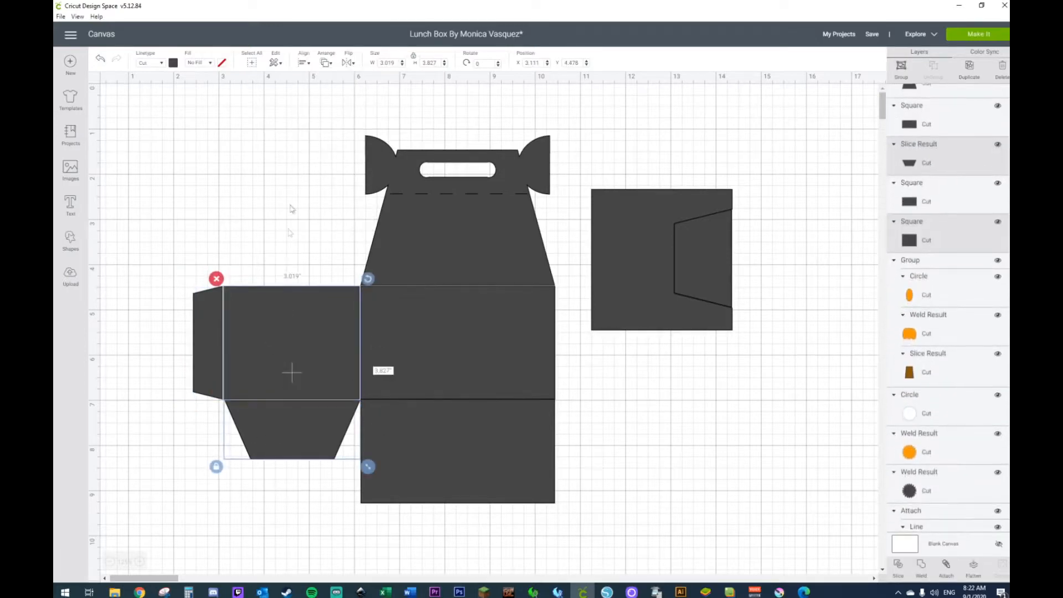
pyautogui.click(304, 64)
pyautogui.click(309, 105)
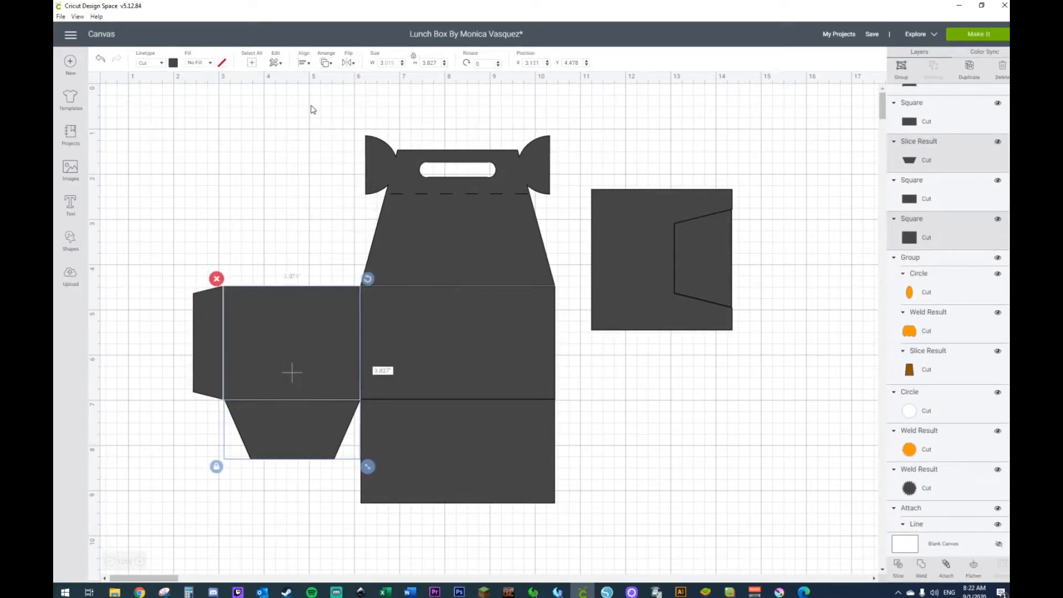
# Step: Delete the leftover slice pieces beside the template
pyautogui.click(799, 241)
pyautogui.moveTo(767, 162); pyautogui.dragTo(660, 336)
pyautogui.press('Delete')
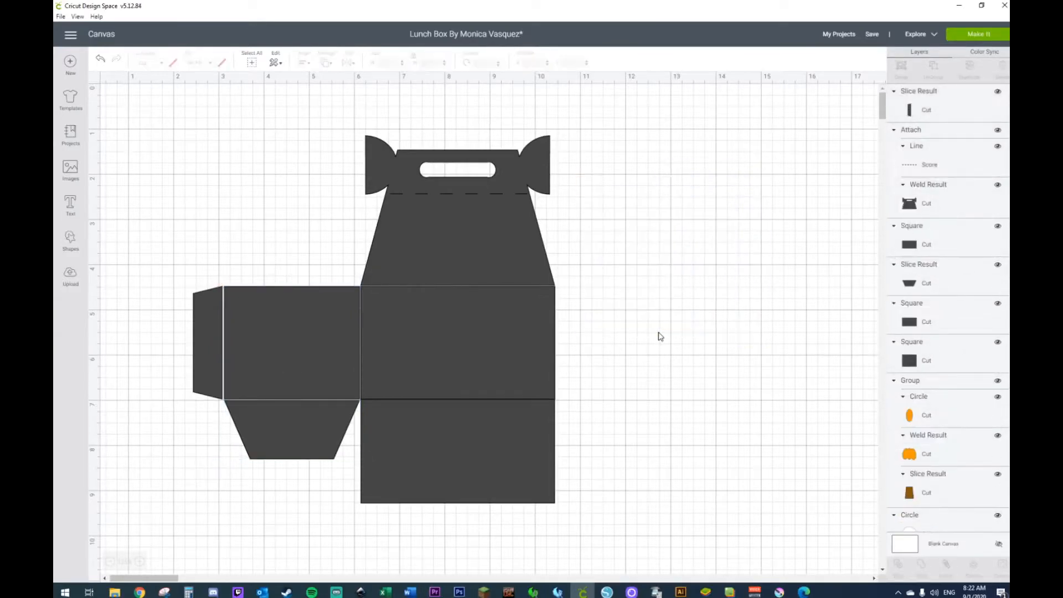
pyautogui.click(67, 243)
pyautogui.click(146, 312)
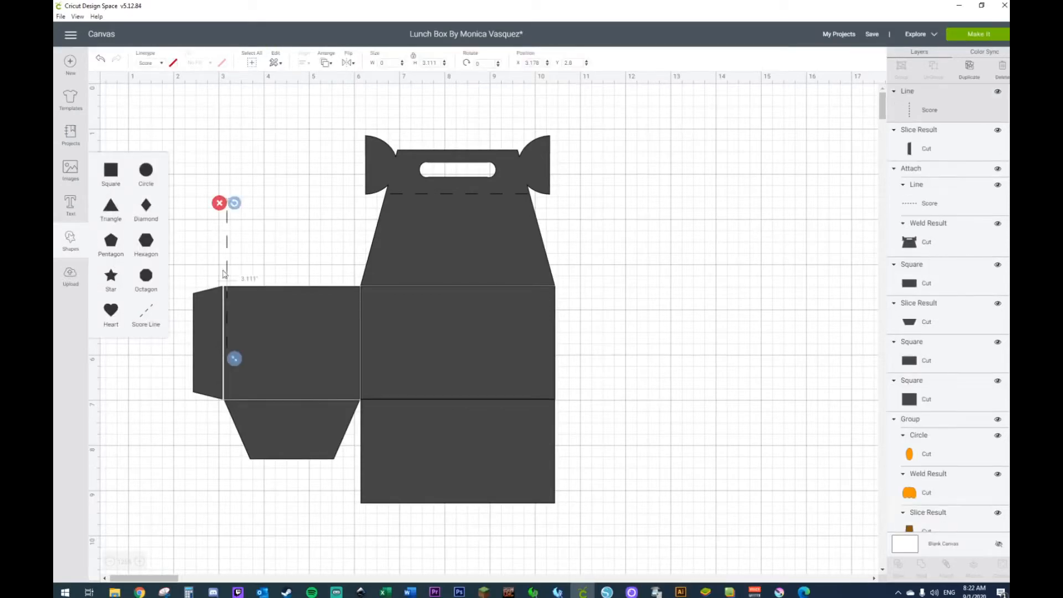
pyautogui.moveTo(234, 203); pyautogui.dragTo(308, 288)
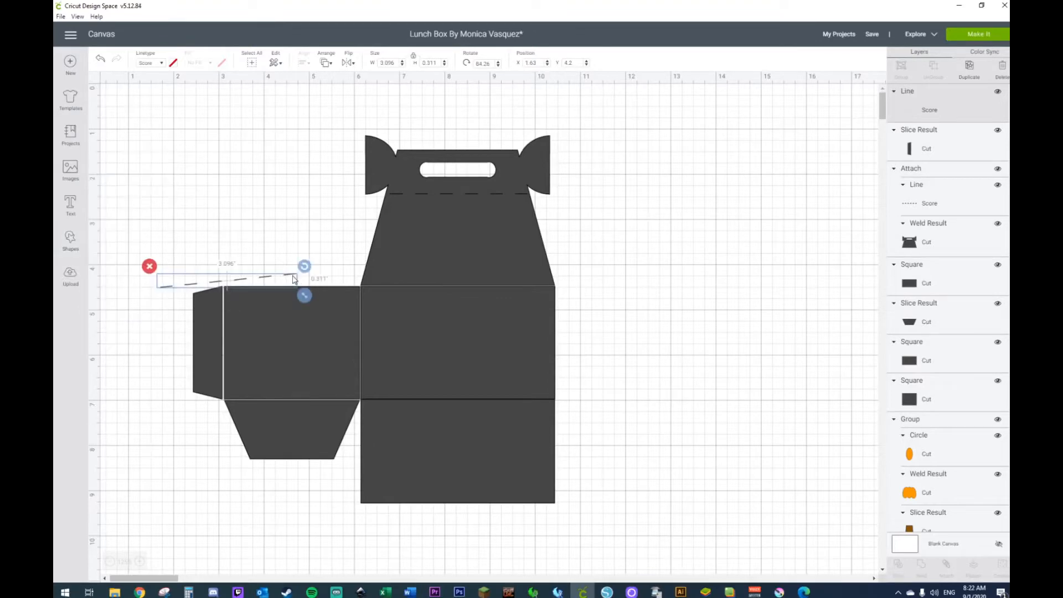
pyautogui.press('Delete')
# Step: Insert a new score line over the side panel, unlock its proportions and rotate it to 90 degrees
pyautogui.click(71, 245)
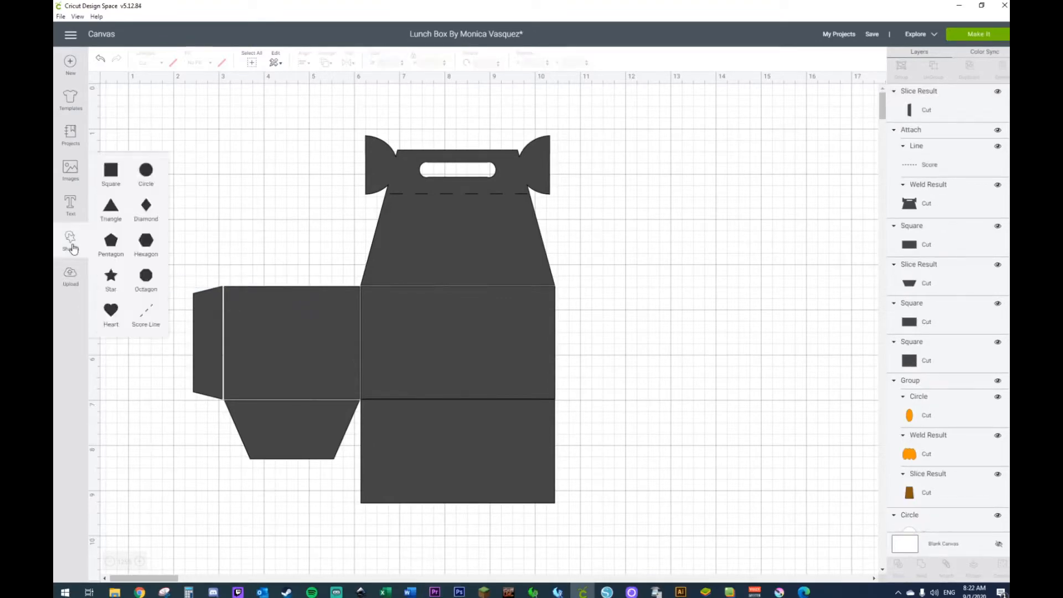
pyautogui.click(148, 311)
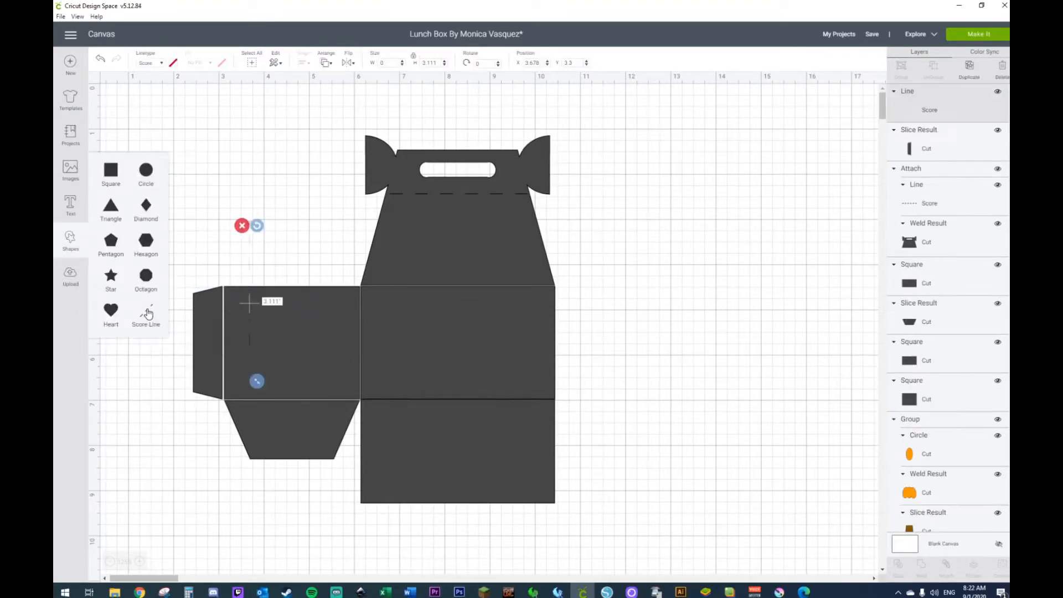
pyautogui.click(413, 60)
pyautogui.press('Return')
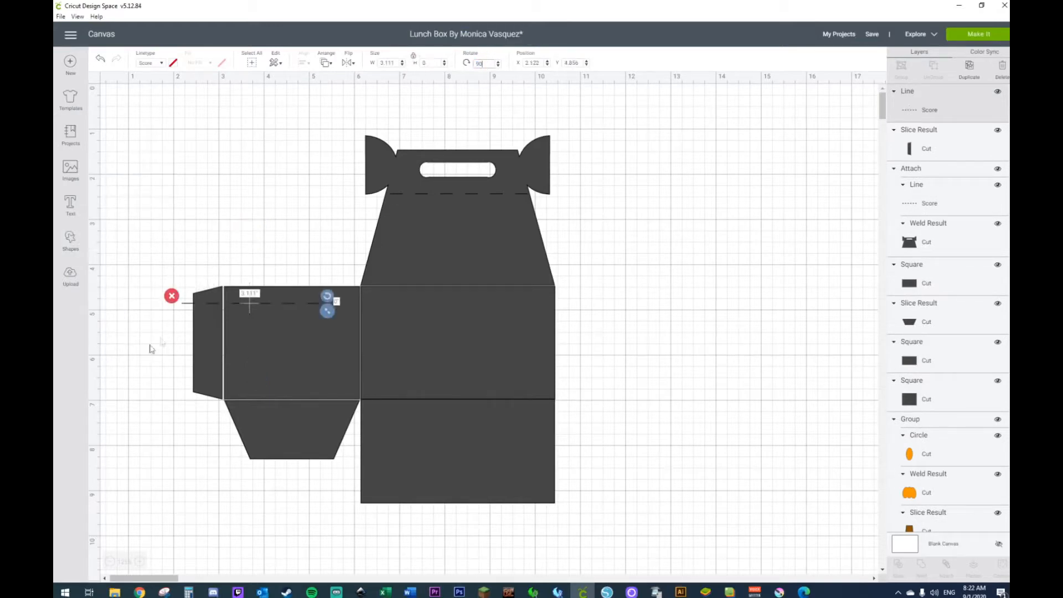
# Step: Fit the score line to the side panel's upper fold and place a duplicate on the fold above the trapezoid flap
pyautogui.moveTo(187, 304); pyautogui.dragTo(234, 287)
pyautogui.moveTo(371, 294); pyautogui.dragTo(553, 406)
pyautogui.hotkey('ctrl', 'd')
pyautogui.click(670, 373)
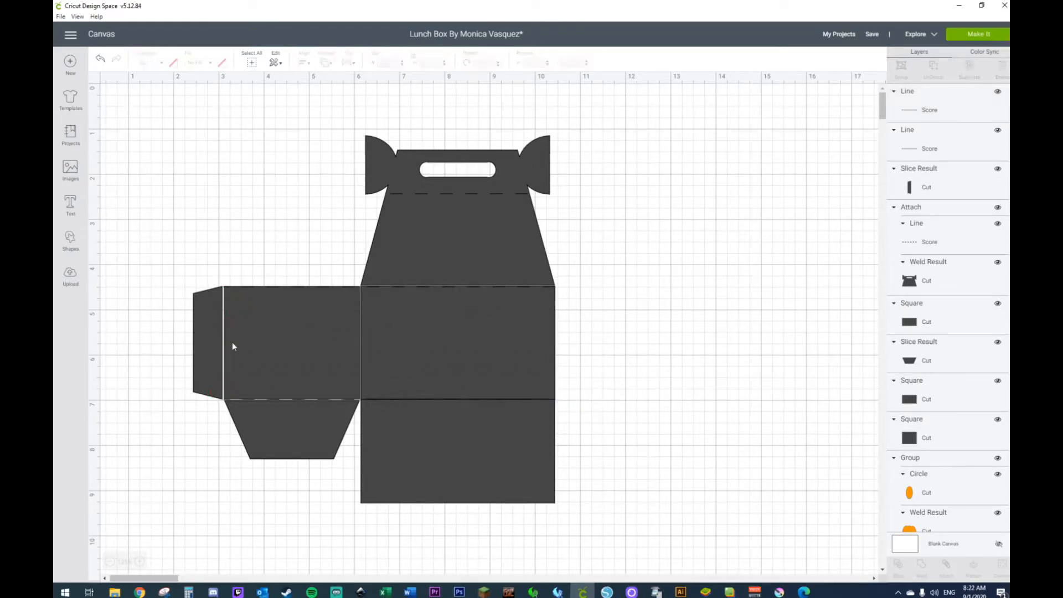
pyautogui.click(209, 344)
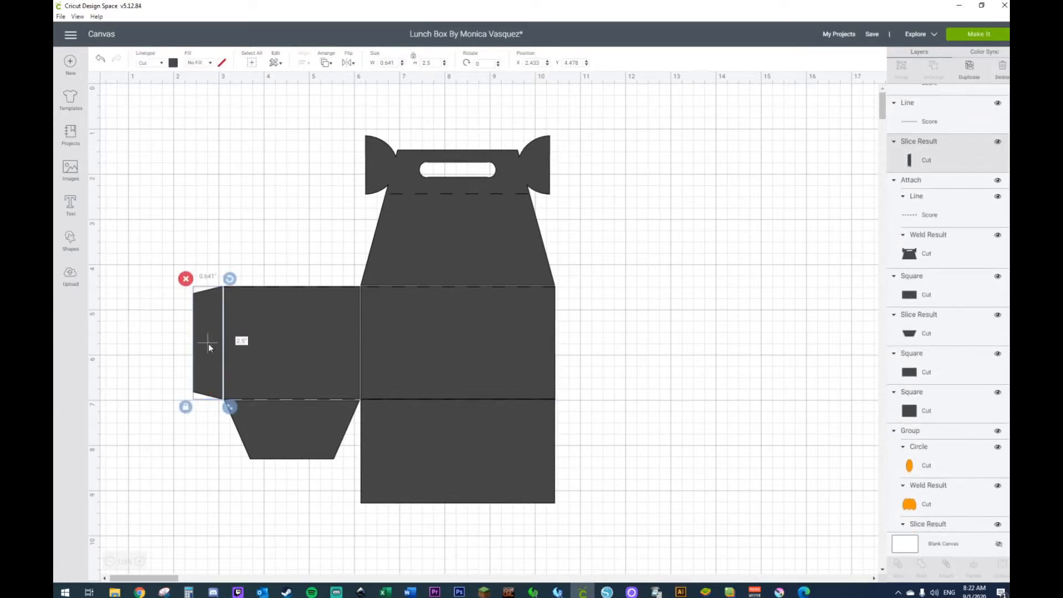
pyautogui.press('Right')
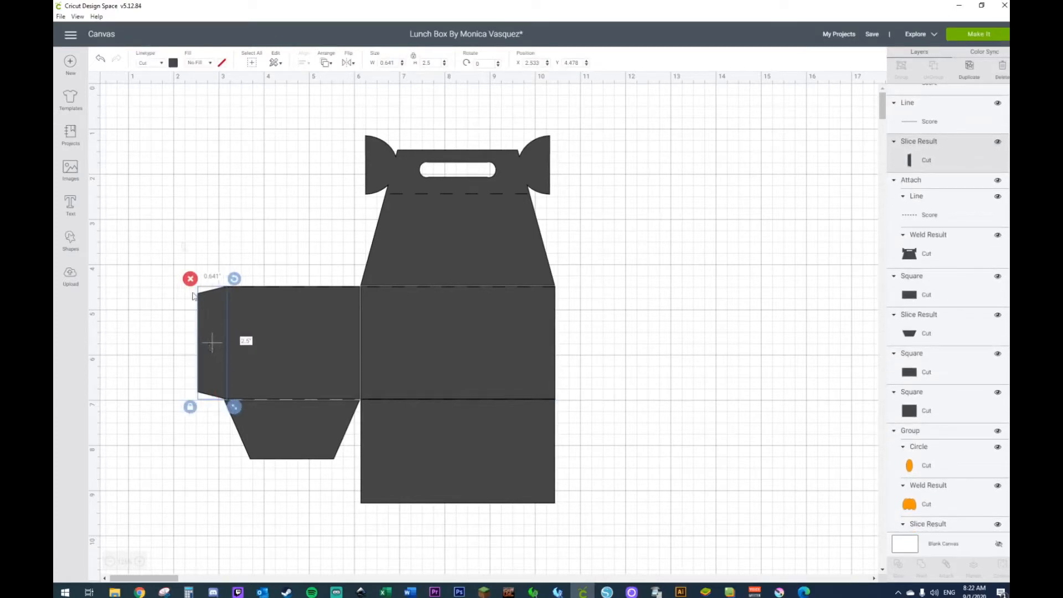
pyautogui.press('Left')
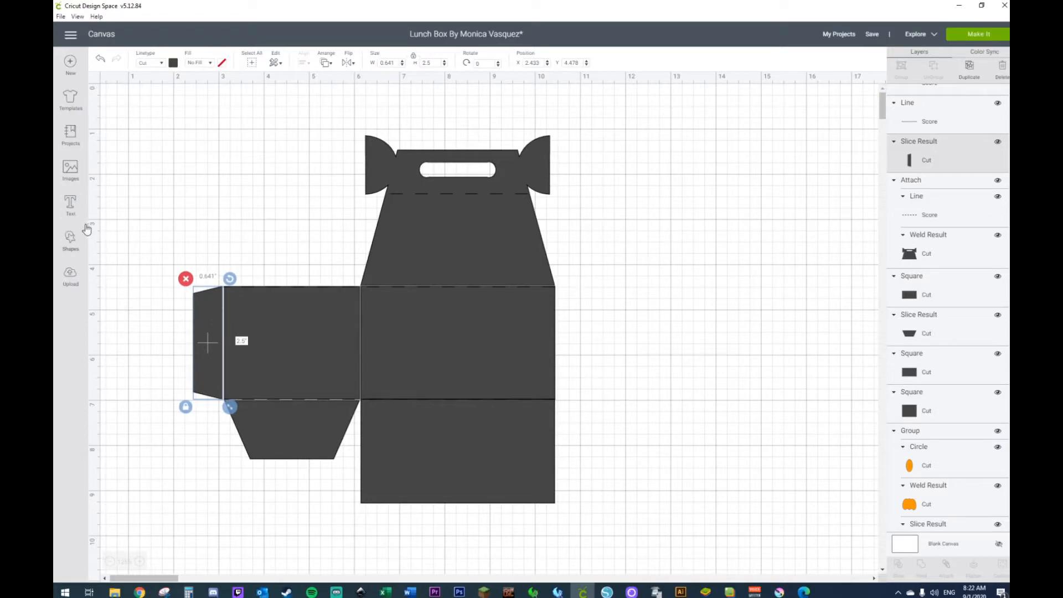
# Step: Insert a new vertical score line on the fold between the side panel and the narrow glue tab, undoing the accidental rotation
pyautogui.click(71, 239)
pyautogui.click(146, 317)
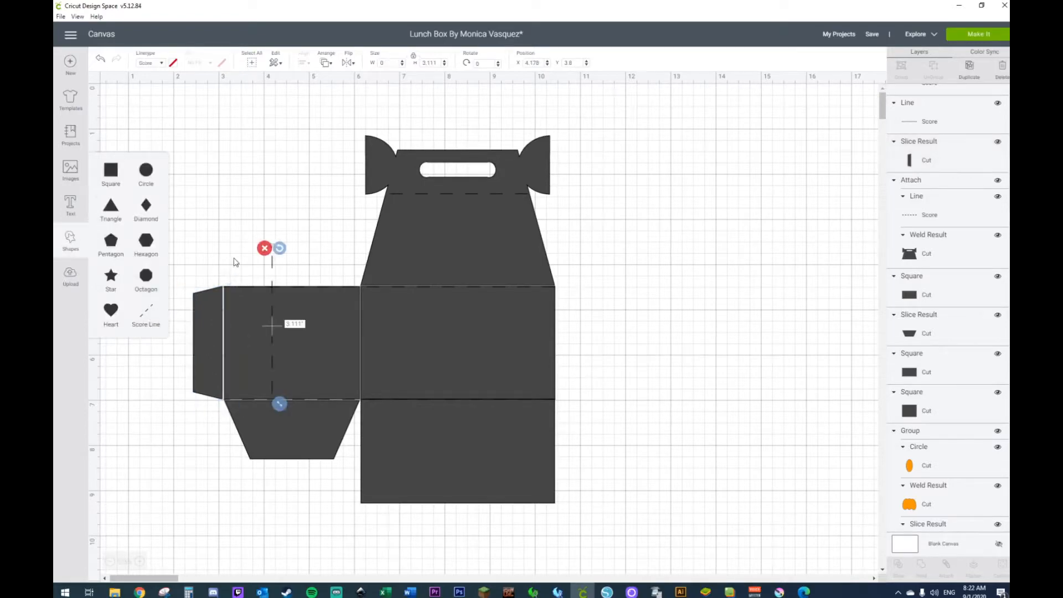
pyautogui.moveTo(273, 271); pyautogui.dragTo(231, 260)
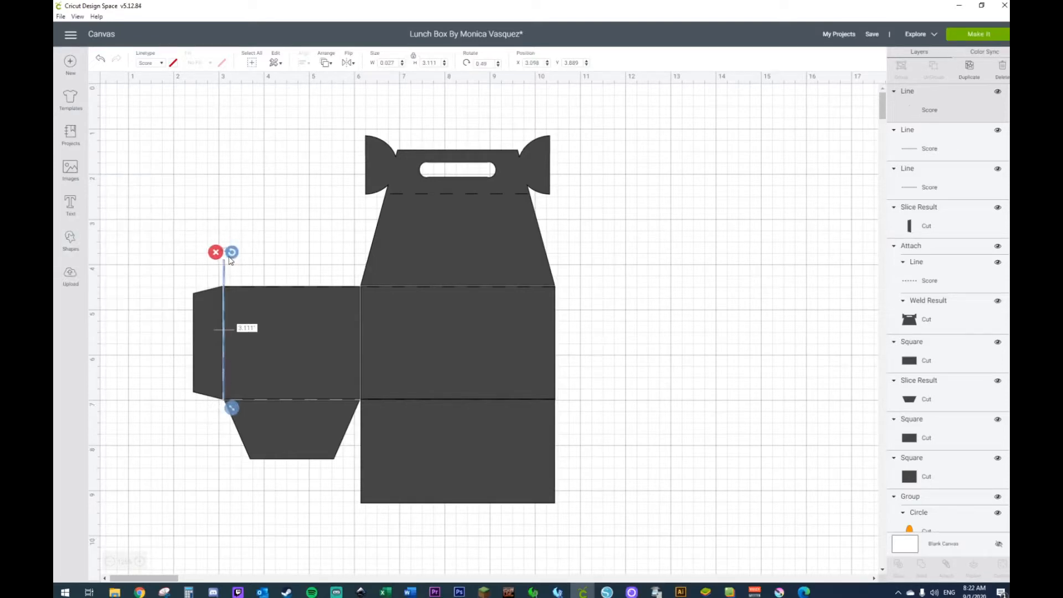
pyautogui.click(106, 62)
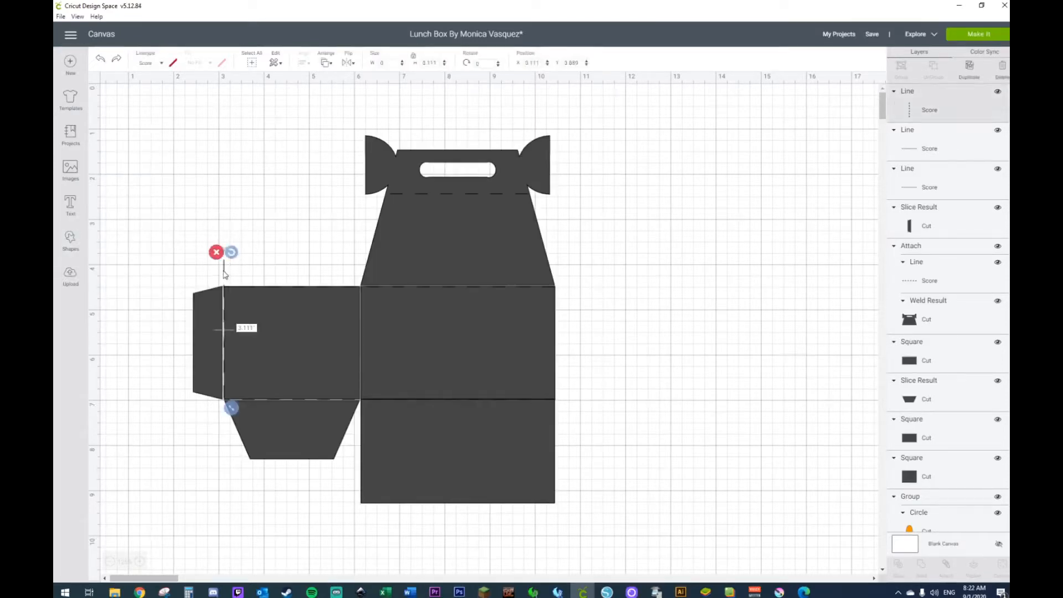
# Step: Shorten the vertical score line to about 2.356 inches and move it down so it fits within the side panel's height
pyautogui.moveTo(230, 410); pyautogui.dragTo(231, 371)
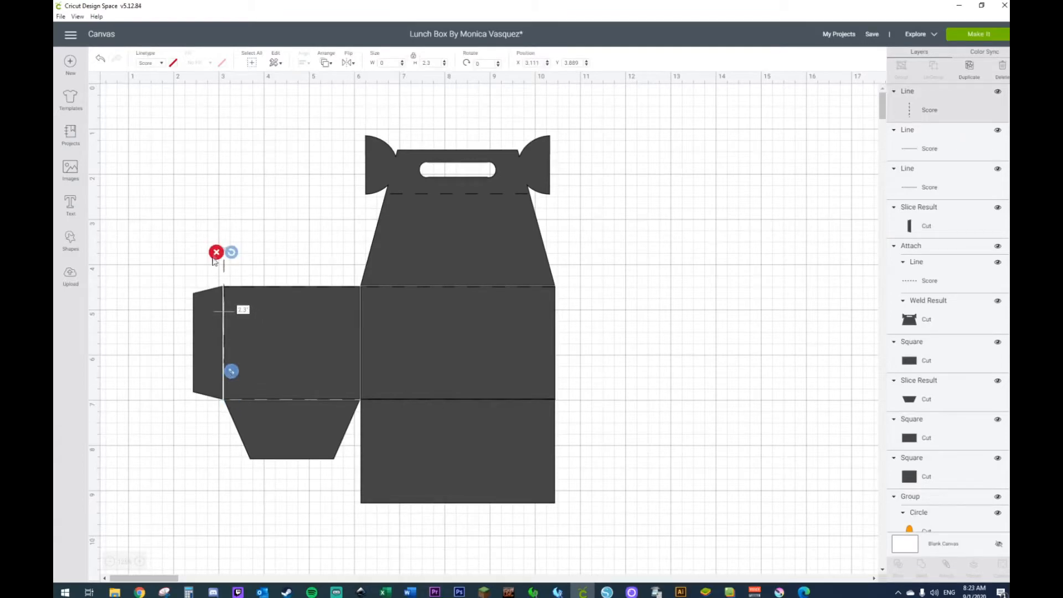
pyautogui.moveTo(225, 265); pyautogui.dragTo(225, 292)
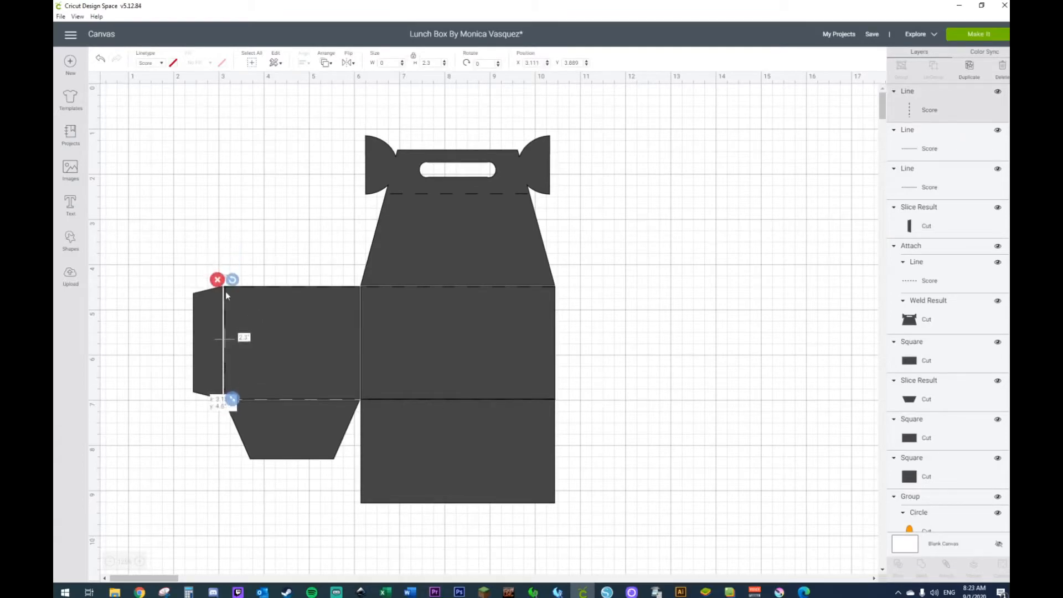
pyautogui.moveTo(232, 399); pyautogui.dragTo(232, 404)
pyautogui.click(210, 238)
pyautogui.click(218, 324)
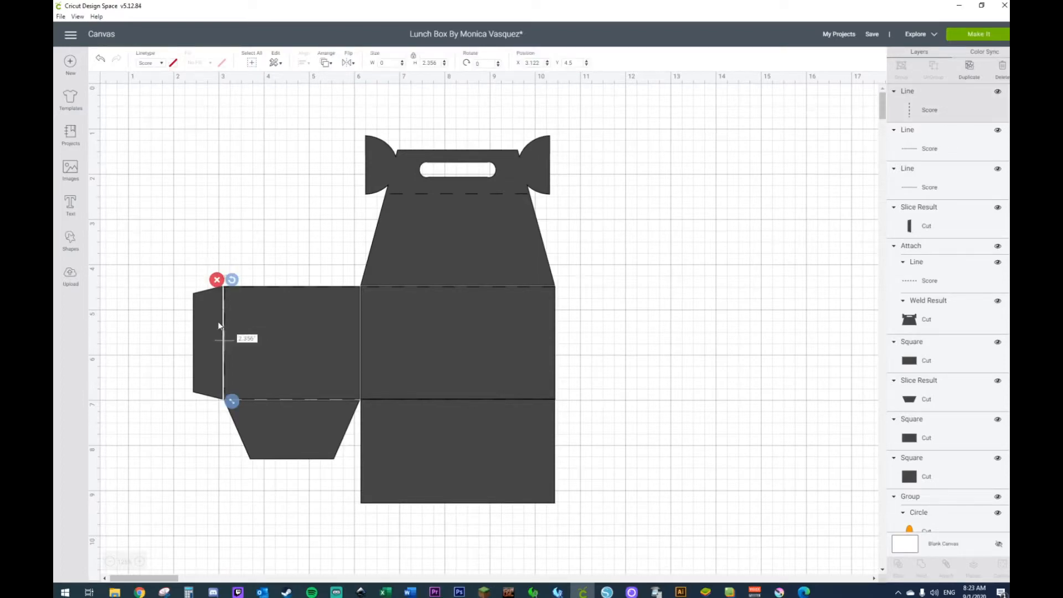
# Step: Nudge the narrow glue tab toward the side panel to close the gap at the vertical score line
pyautogui.press('Right')
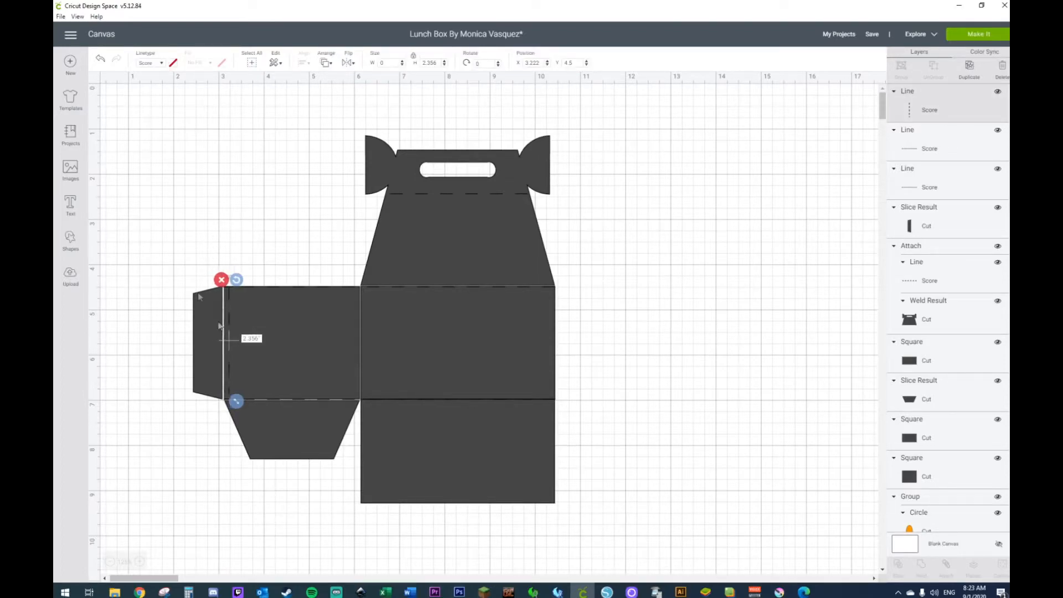
pyautogui.click(101, 61)
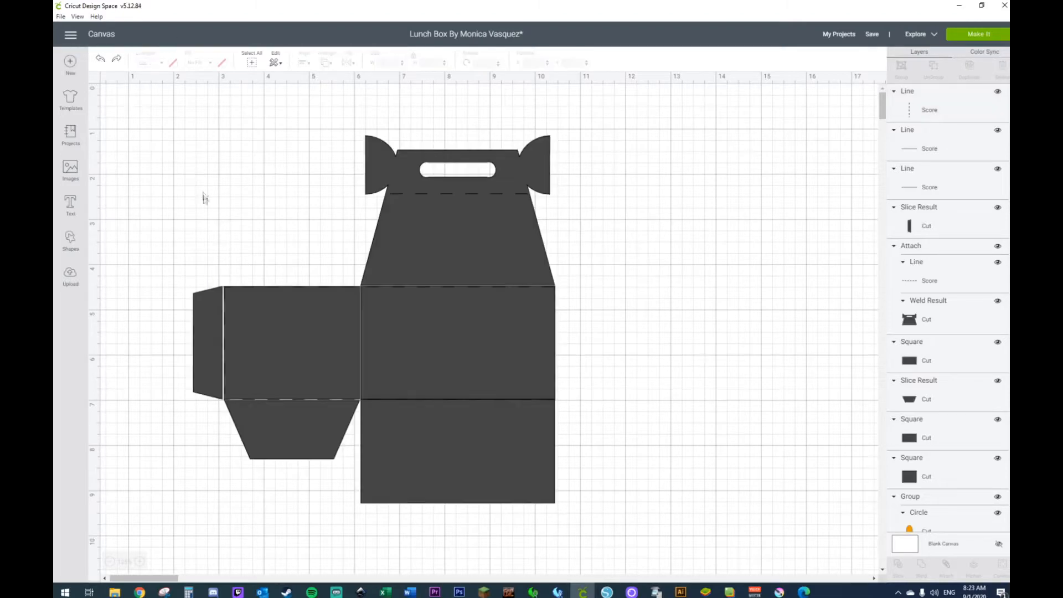
pyautogui.hotkey('ctrl', 'y')
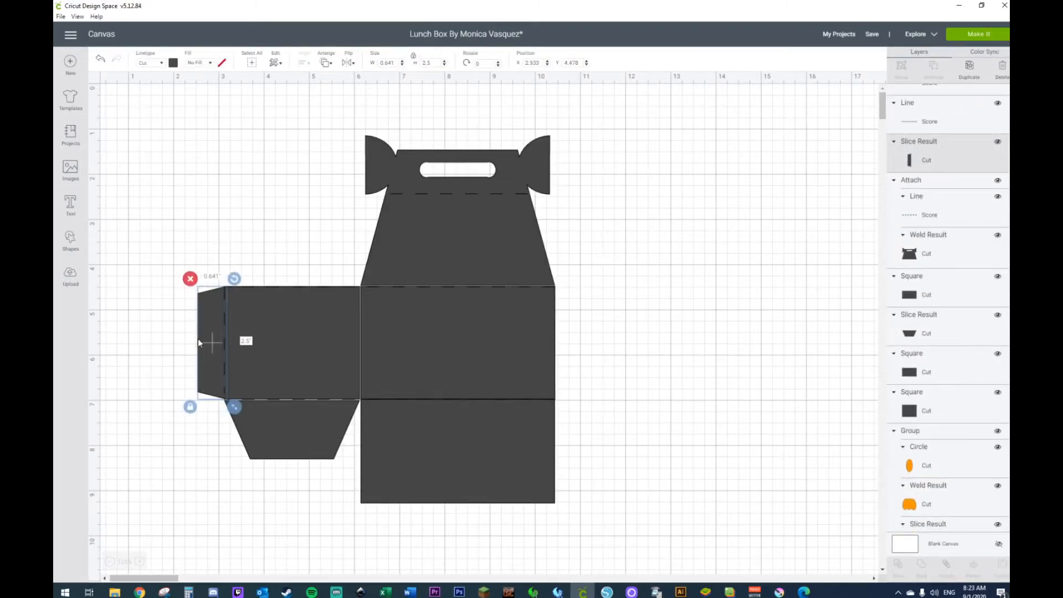
pyautogui.click(291, 197)
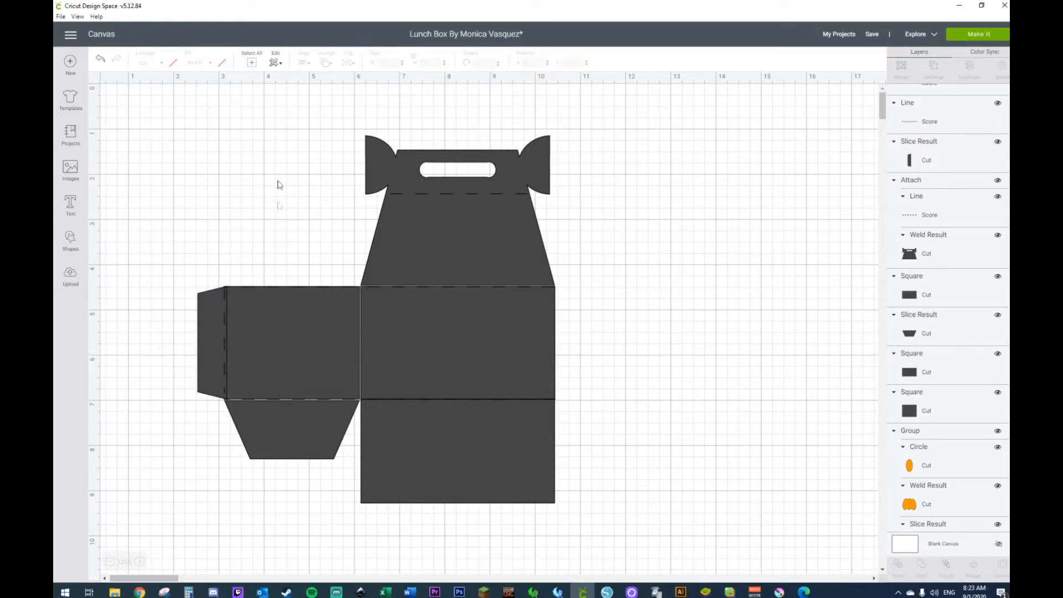
# Step: Add a circle about 3.111 inches wide and place it on the empty canvas to the right of the template
pyautogui.click(70, 239)
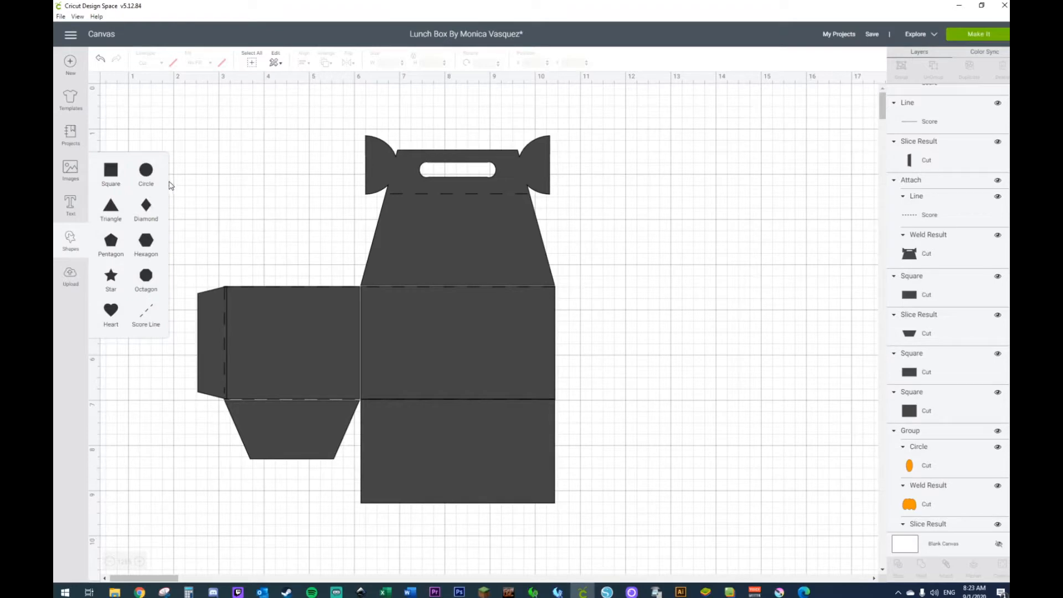
pyautogui.click(146, 172)
pyautogui.moveTo(355, 341); pyautogui.dragTo(738, 252)
# Step: Add a square over the circle's lower half, unlock its proportions and widen it to about 3.989 inches
pyautogui.click(71, 239)
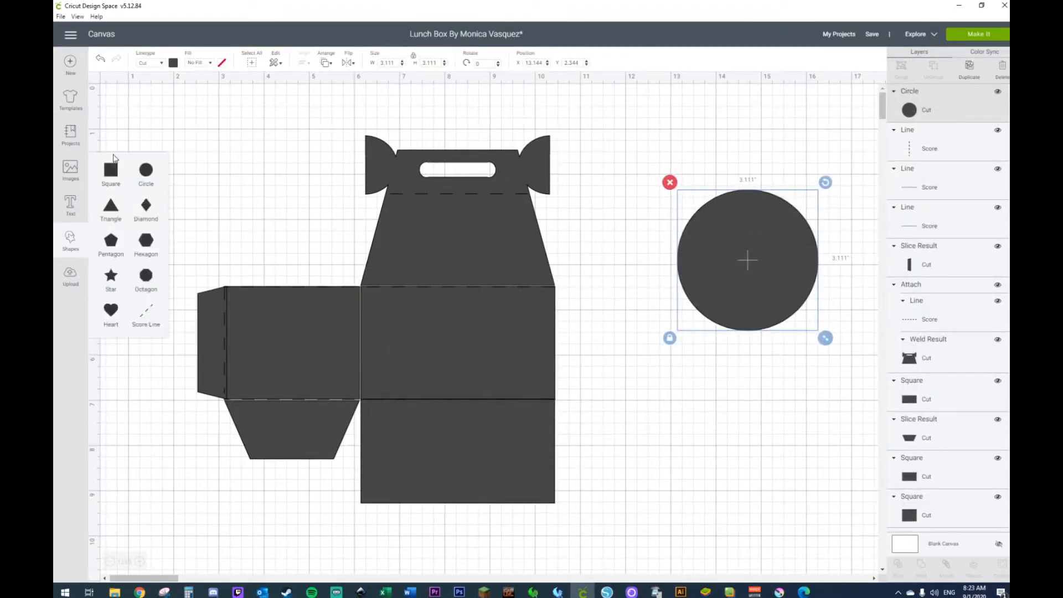
pyautogui.click(110, 176)
pyautogui.moveTo(368, 370); pyautogui.dragTo(739, 330)
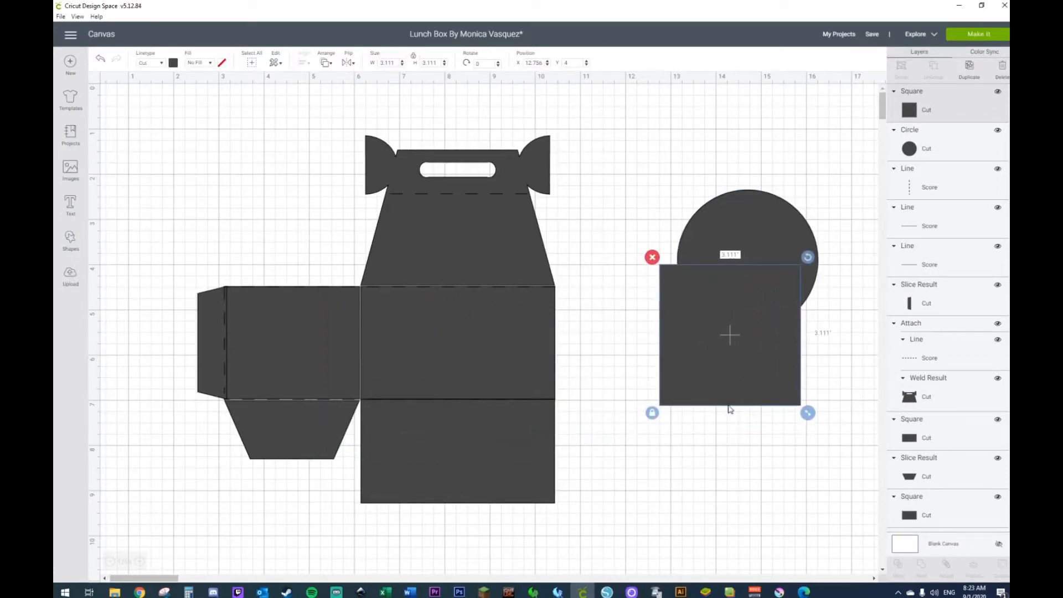
pyautogui.click(654, 415)
pyautogui.moveTo(809, 413); pyautogui.dragTo(858, 411)
# Step: Slice the circle with the rectangle, separate the upper half circle and delete the leftover pieces
pyautogui.moveTo(754, 437); pyautogui.dragTo(726, 232)
pyautogui.rightClick(727, 232)
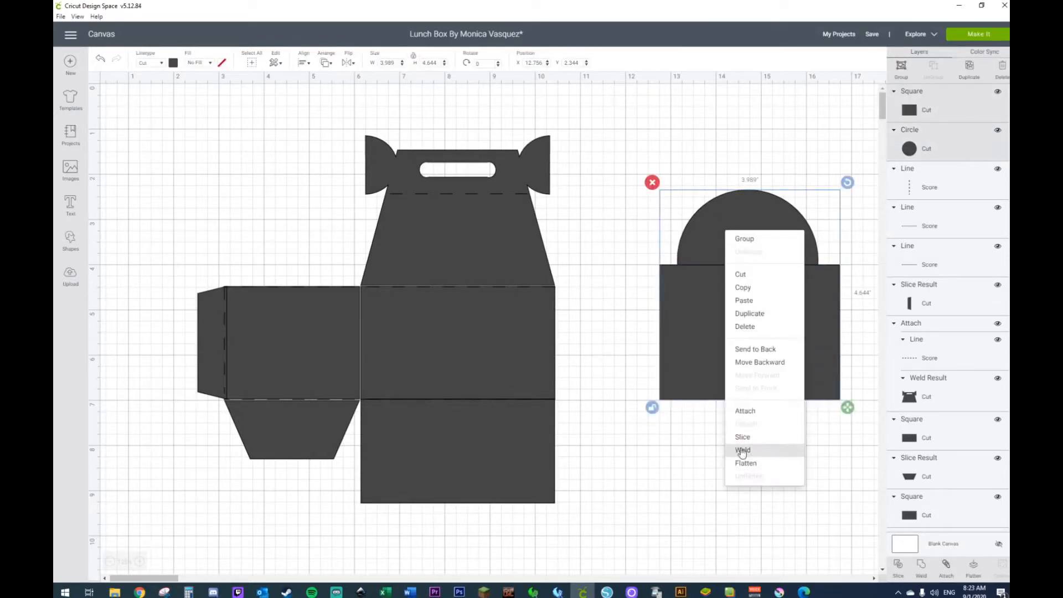
pyautogui.click(739, 435)
pyautogui.moveTo(747, 225); pyautogui.dragTo(730, 185)
pyautogui.moveTo(636, 290); pyautogui.dragTo(756, 354)
pyautogui.press('Delete')
# Step: Move the half circle onto the left part of the upper trapezoid panel, below the handle
pyautogui.moveTo(736, 211); pyautogui.dragTo(294, 207)
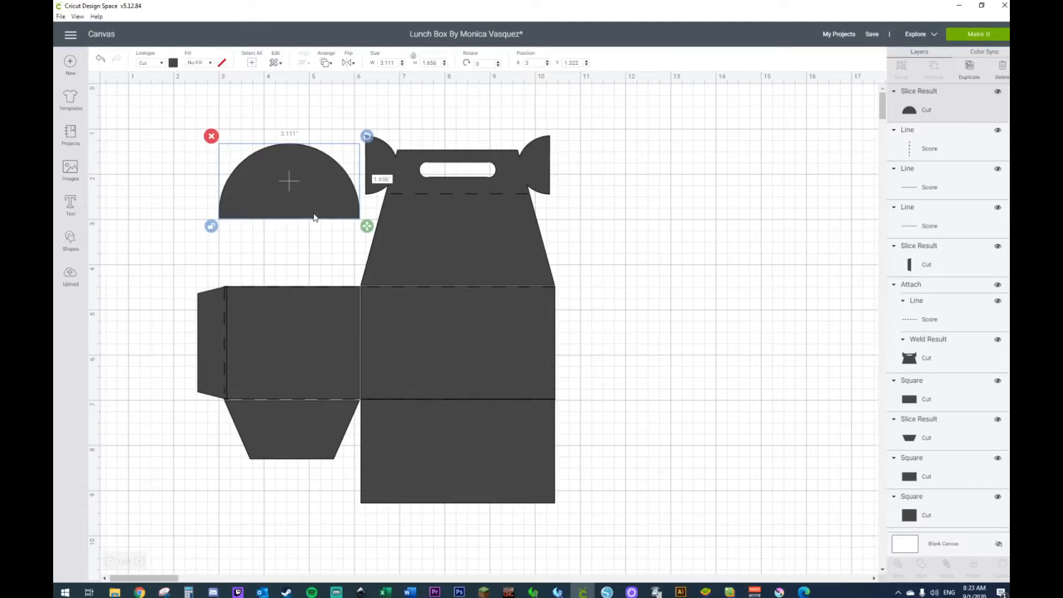
pyautogui.moveTo(312, 209); pyautogui.dragTo(313, 233)
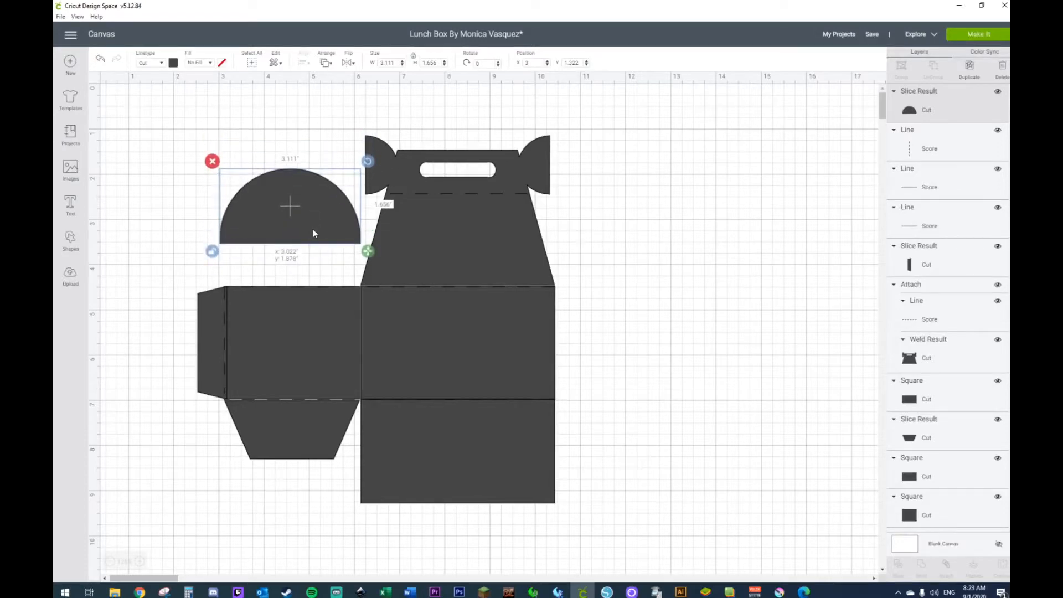
pyautogui.moveTo(314, 230); pyautogui.dragTo(425, 251)
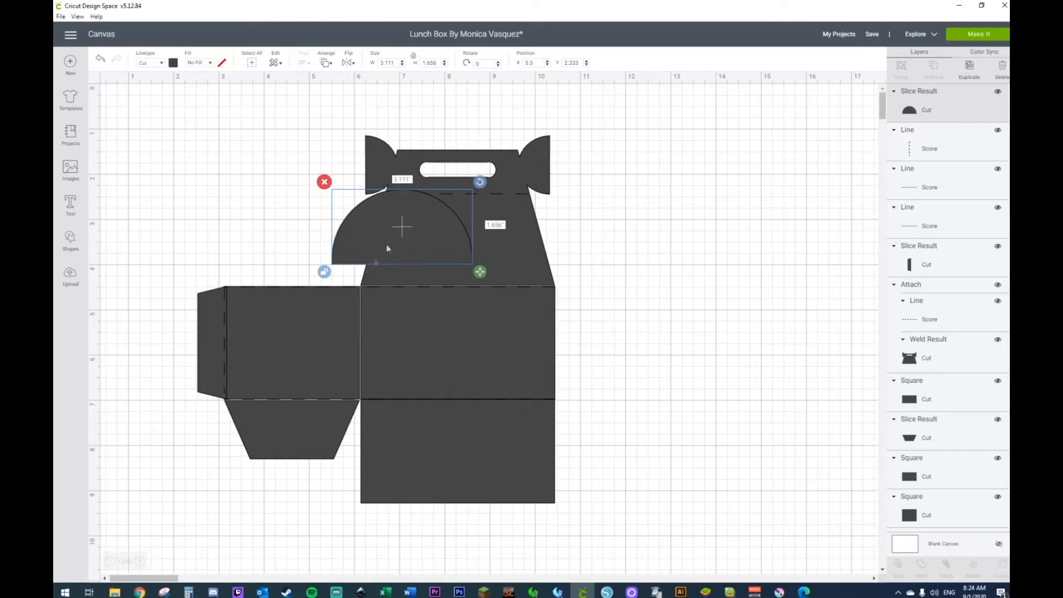
# Step: Check the side panel's width and open the half circle's width for editing
pyautogui.doubleClick(392, 64)
pyautogui.click(291, 353)
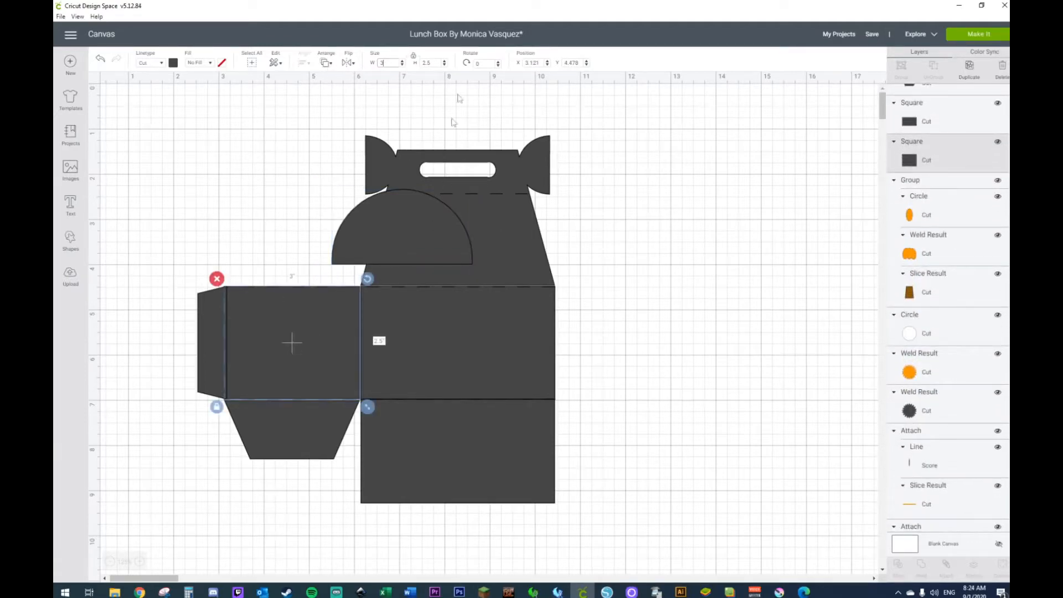
pyautogui.click(403, 209)
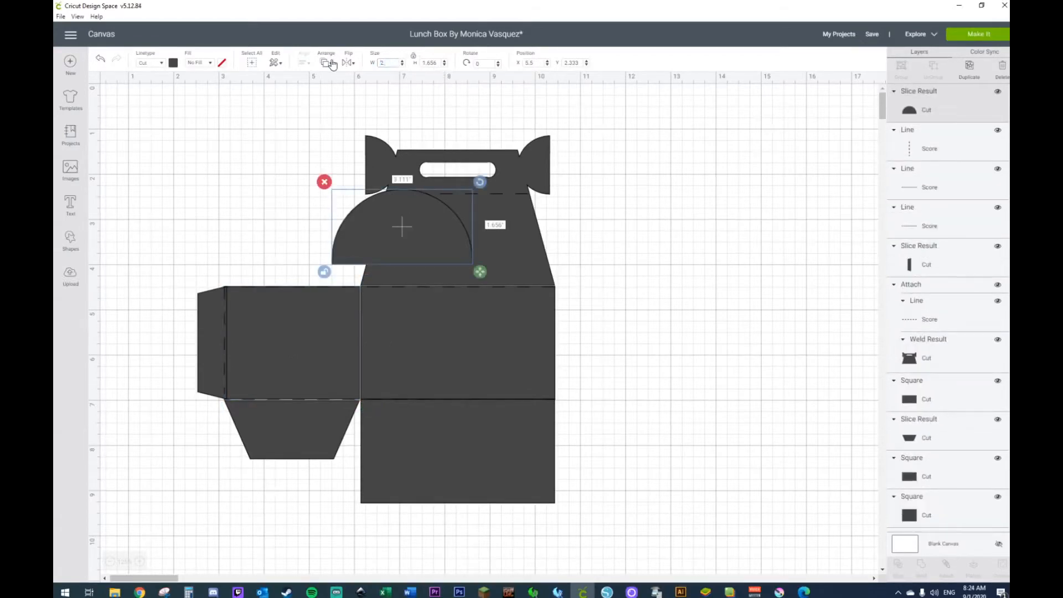
# Step: Set the half circle's width to 2.5 inches and shift it slightly right over the trapezoid panel
pyautogui.click(440, 62)
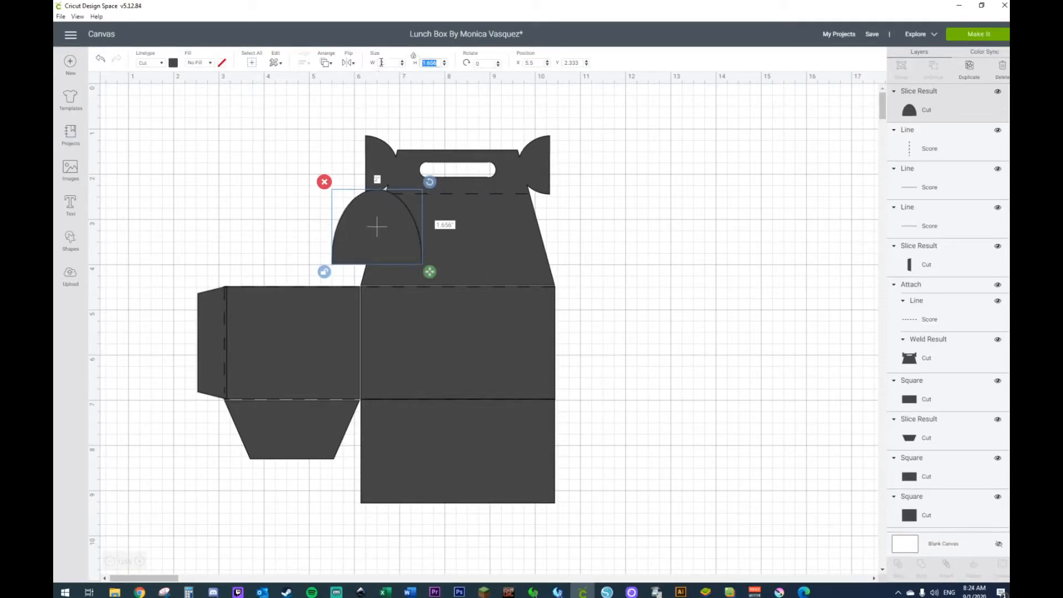
pyautogui.click(384, 62)
pyautogui.write('2.5')
pyautogui.press('Return')
pyautogui.moveTo(390, 246)
pyautogui.mouseDown()
pyautogui.moveTo(293, 237)
pyautogui.moveTo(281, 249)
pyautogui.moveTo(417, 247)
pyautogui.moveTo(408, 243)
pyautogui.mouseUp()
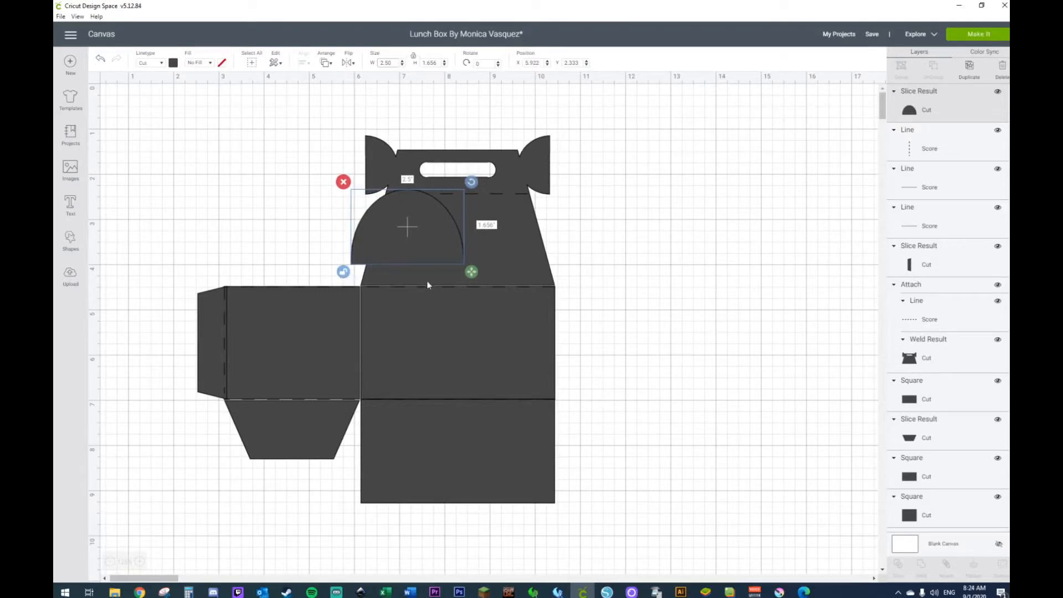
# Step: Stretch the half circle to about 2.145 inches high and place it on the side panel's upper edge with a width of 2.5 inches
pyautogui.moveTo(474, 277); pyautogui.dragTo(471, 296)
pyautogui.moveTo(430, 243); pyautogui.dragTo(322, 243)
pyautogui.click(387, 63)
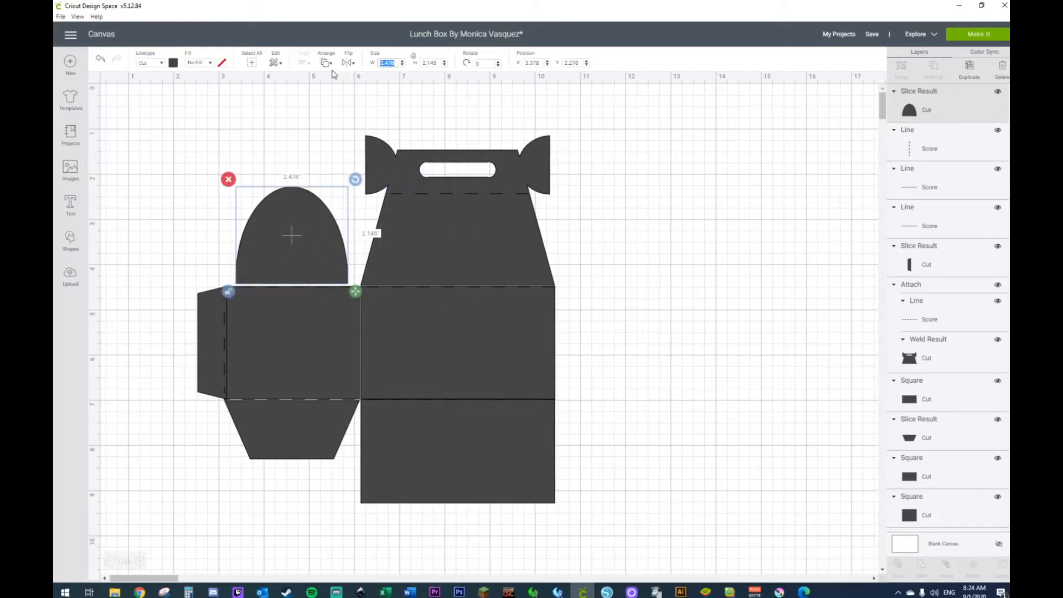
pyautogui.press('Return')
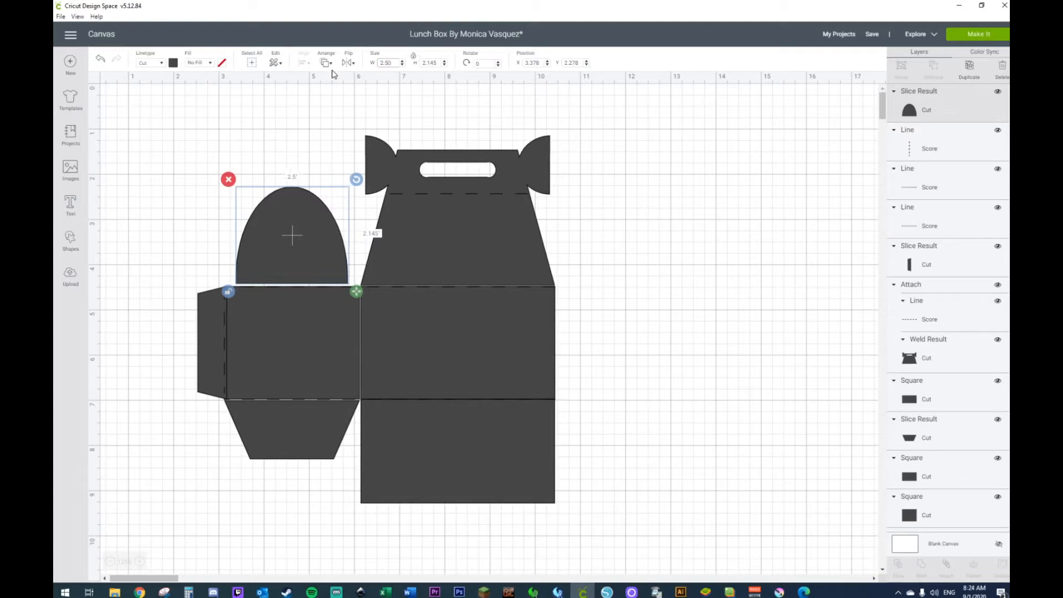
pyautogui.moveTo(281, 232); pyautogui.dragTo(270, 230)
# Step: Set the half circle's width to 3 inches to match the side panel and nudge it into line with the panel
pyautogui.click(298, 340)
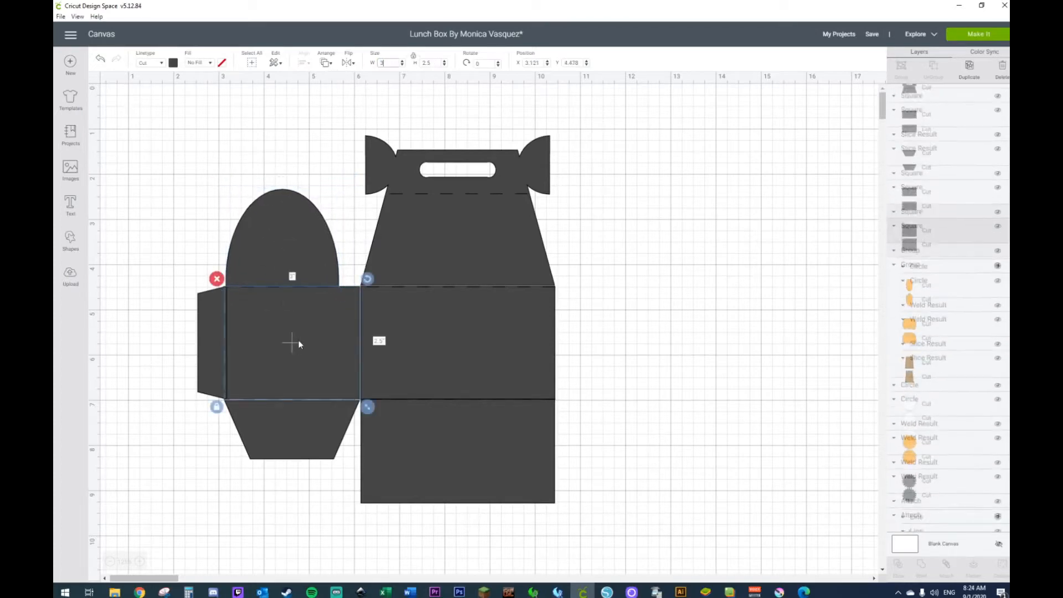
pyautogui.click(289, 206)
pyautogui.doubleClick(399, 61)
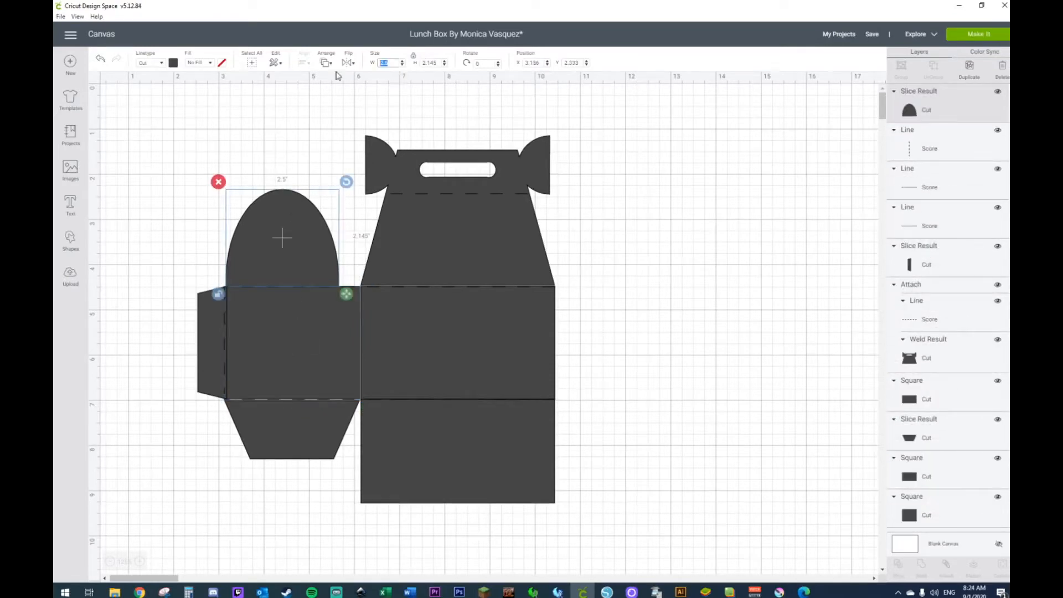
pyautogui.press('Return')
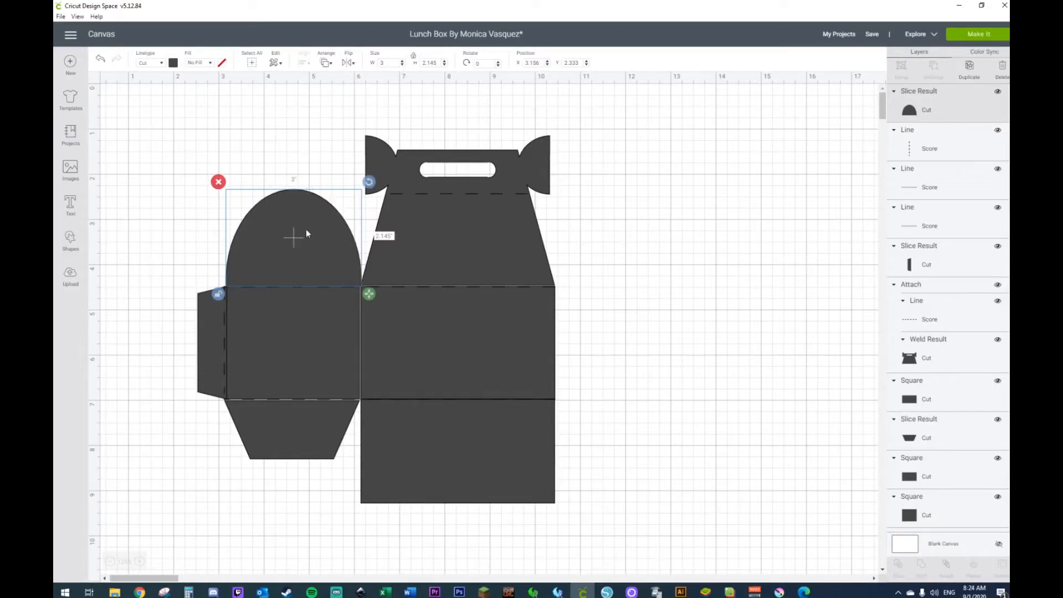
pyautogui.moveTo(305, 232); pyautogui.dragTo(304, 233)
# Step: Center the half circle, the side panel and the lower trapezoid tab horizontally on each other
pyautogui.moveTo(290, 131); pyautogui.dragTo(284, 499)
pyautogui.click(283, 148)
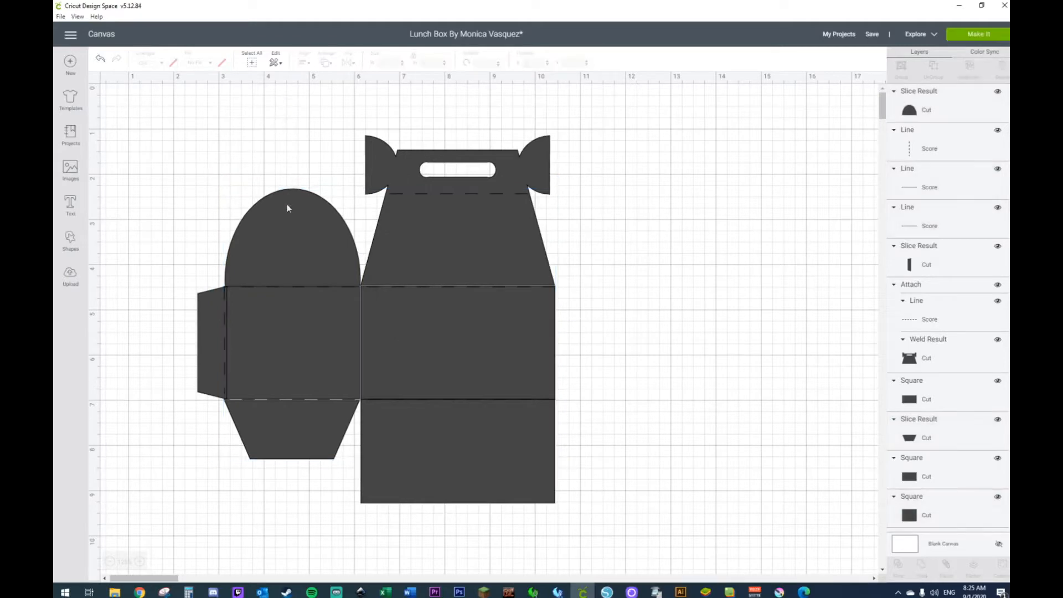
pyautogui.click(287, 205)
pyautogui.keyDown('shift'); pyautogui.click(288, 360); pyautogui.keyUp('shift')
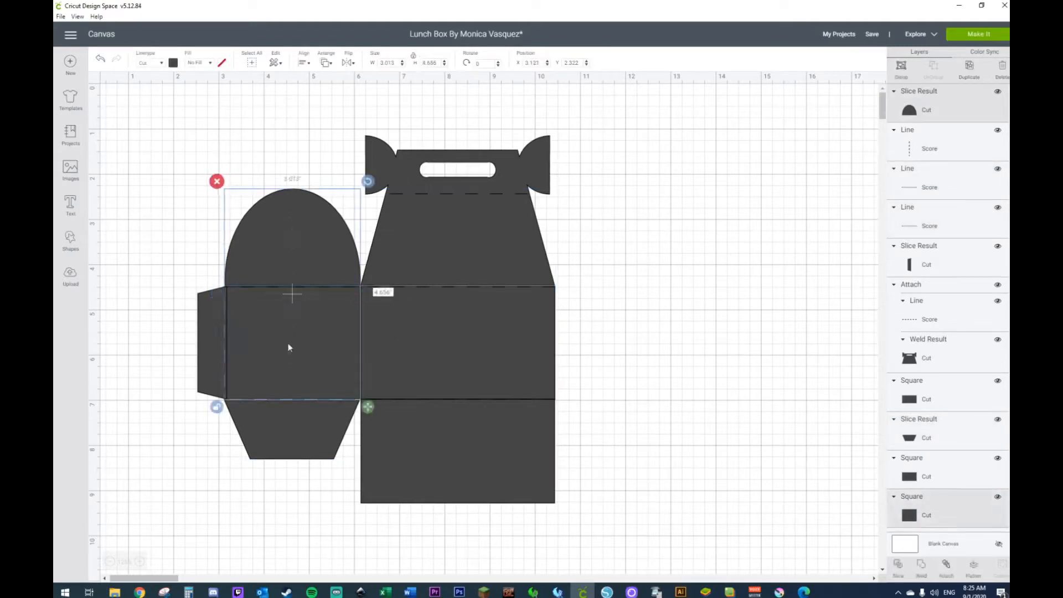
pyautogui.keyDown('shift'); pyautogui.click(279, 439); pyautogui.keyUp('shift')
pyautogui.click(299, 65)
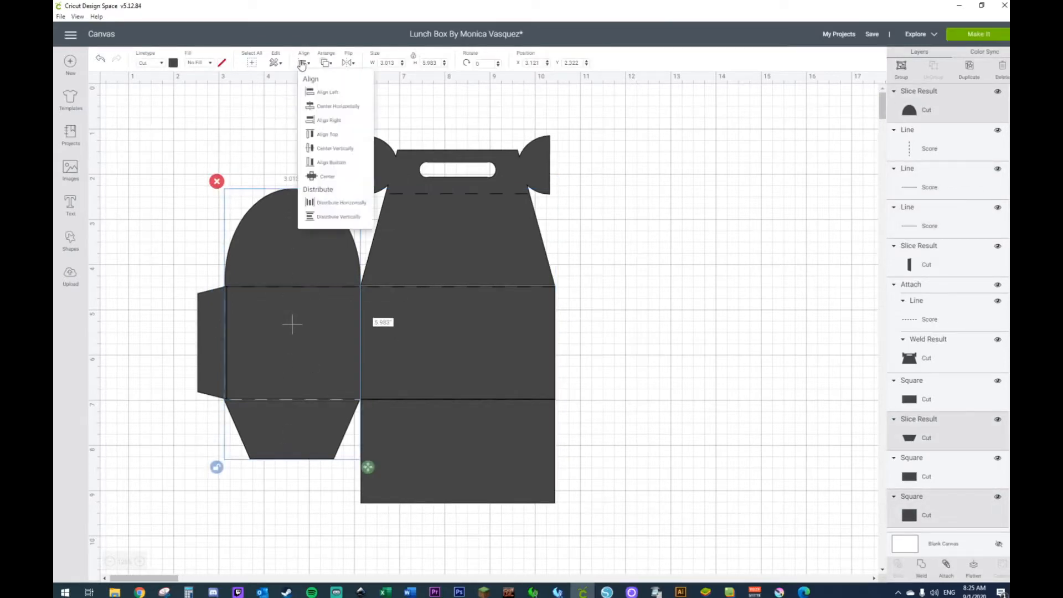
pyautogui.click(325, 109)
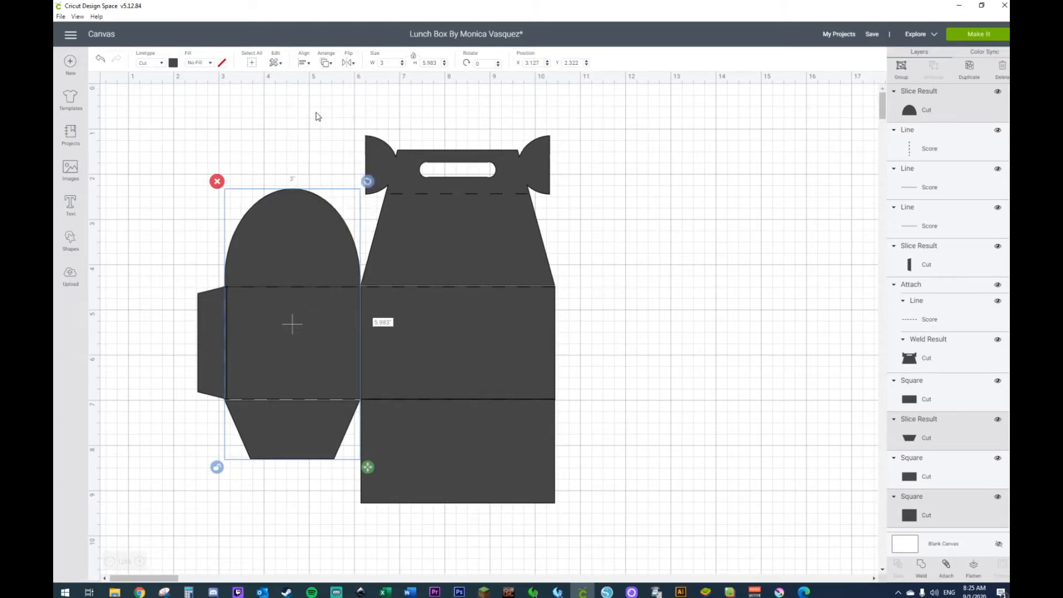
pyautogui.click(288, 124)
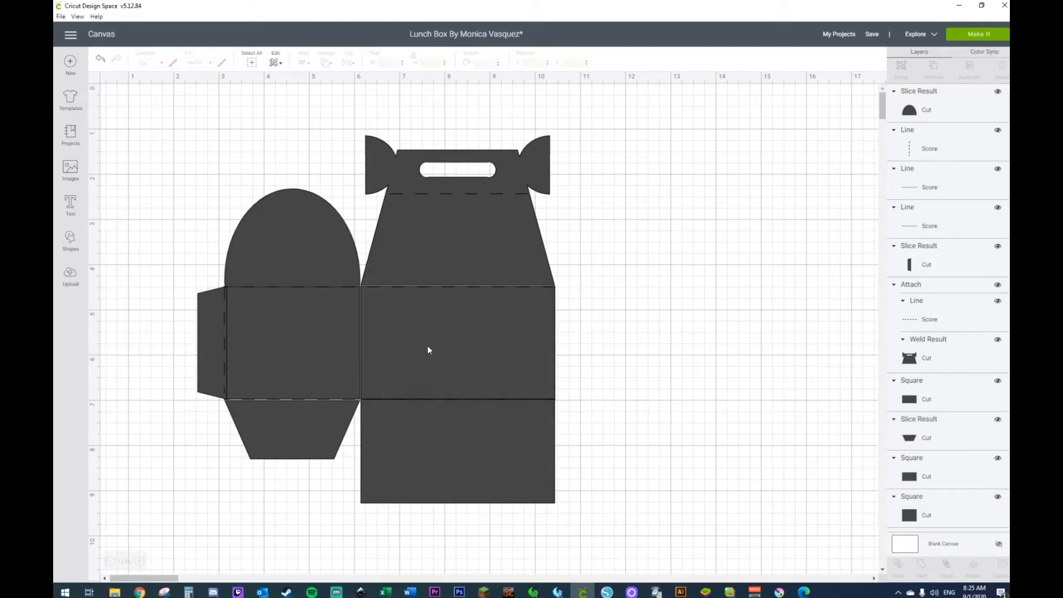
# Step: Add a square over the main panel, unlock its proportions and size it to about 4.233 by 2.922 inches, overlapping the panel below
pyautogui.click(70, 239)
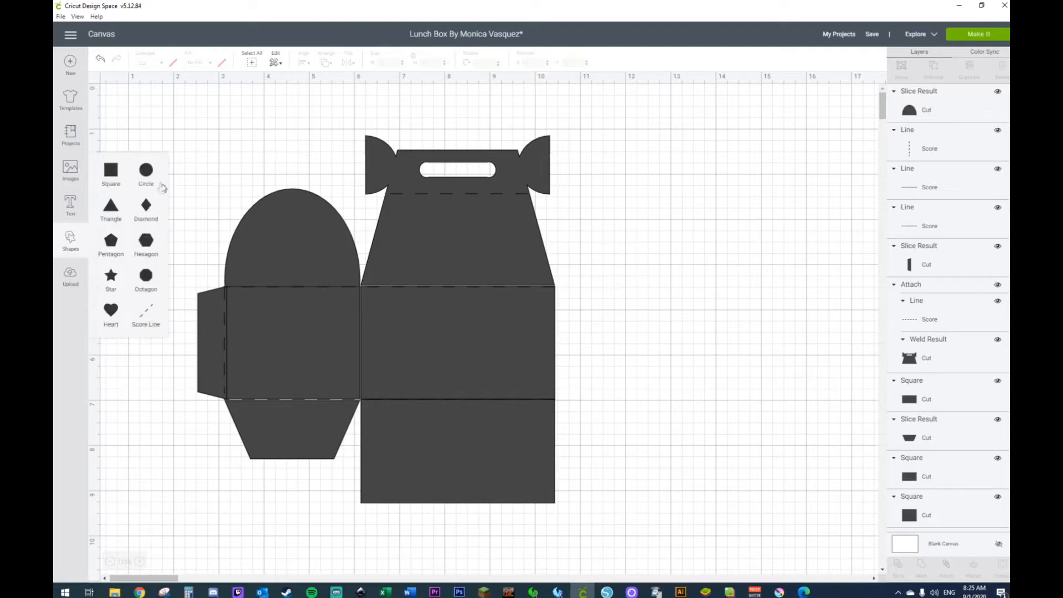
pyautogui.click(109, 177)
pyautogui.moveTo(202, 166); pyautogui.dragTo(418, 321)
pyautogui.click(437, 367)
pyautogui.click(353, 431)
pyautogui.moveTo(510, 432); pyautogui.dragTo(561, 424)
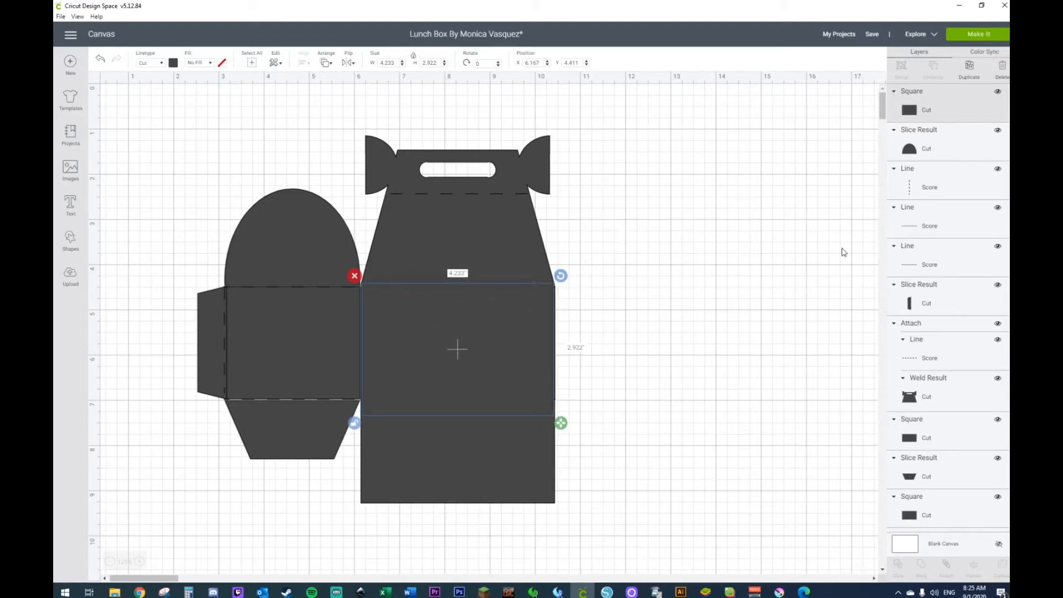
# Step: Detach the handle section from its score line
pyautogui.click(470, 237)
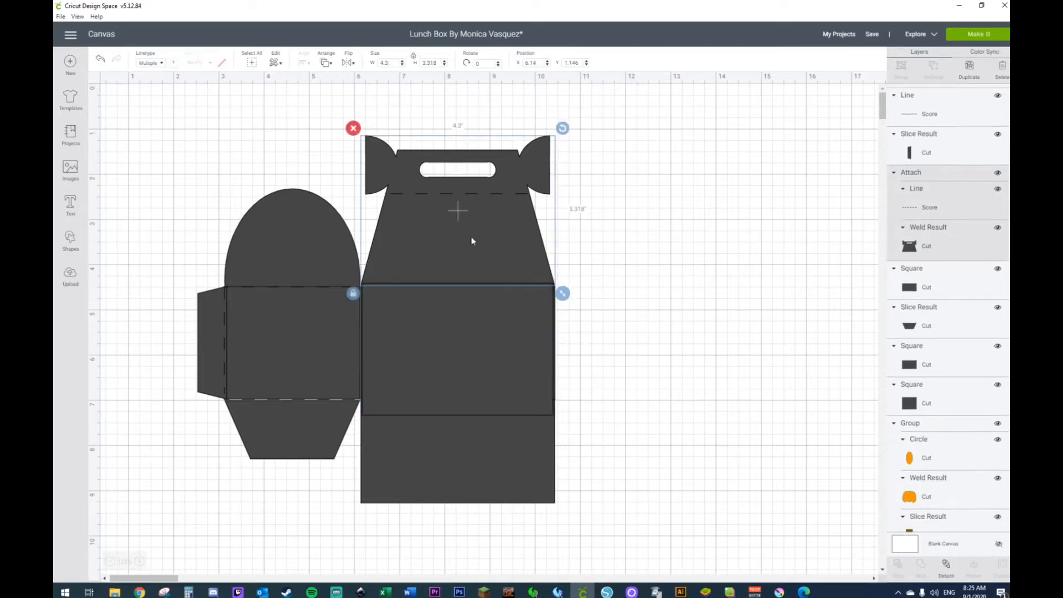
pyautogui.rightClick(471, 237)
pyautogui.click(490, 432)
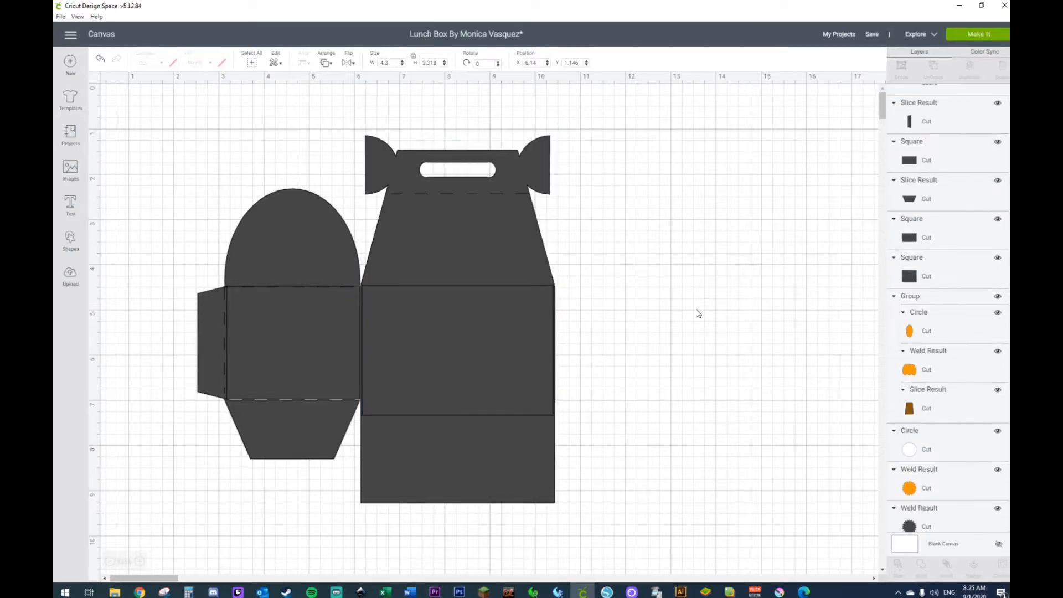
# Step: Weld the handle section, the new overlapping rectangle and the lower rectangular panel into one piece
pyautogui.click(480, 246)
pyautogui.keyDown('shift'); pyautogui.click(472, 351); pyautogui.keyUp('shift')
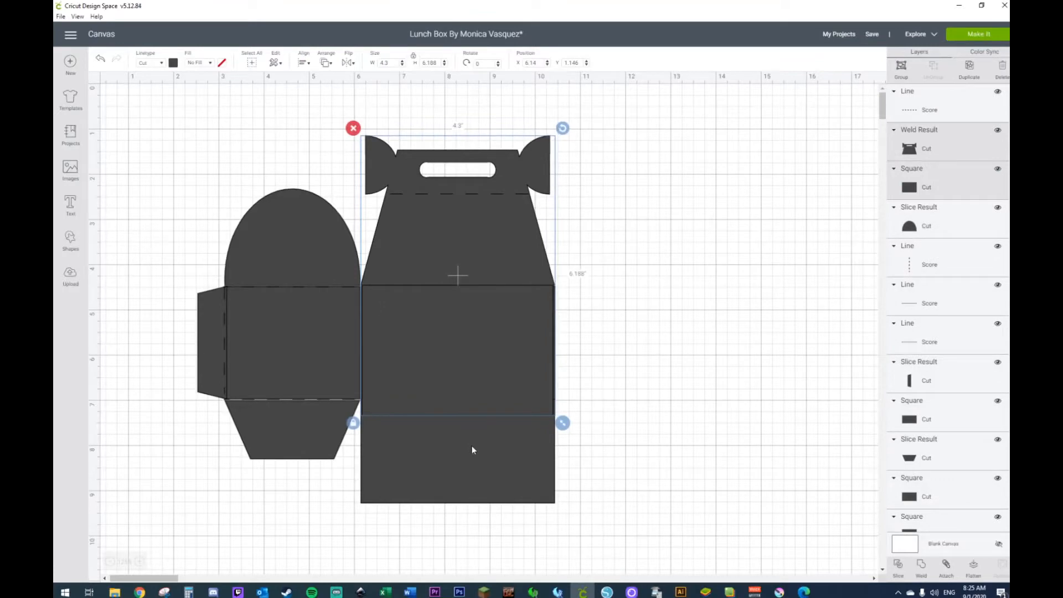
pyautogui.keyDown('shift'); pyautogui.click(477, 444); pyautogui.keyUp('shift')
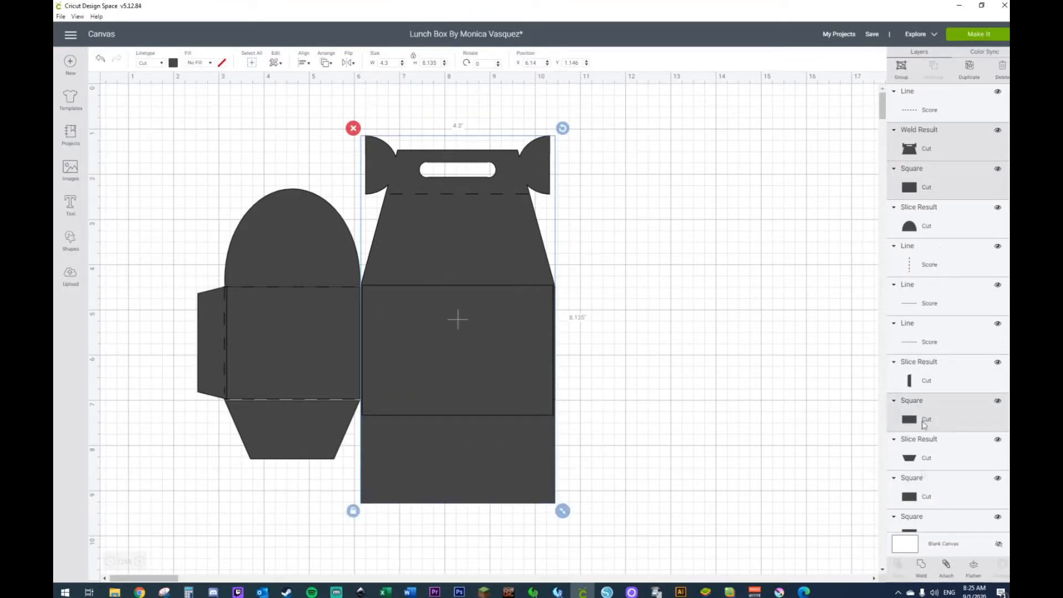
pyautogui.rightClick(463, 338)
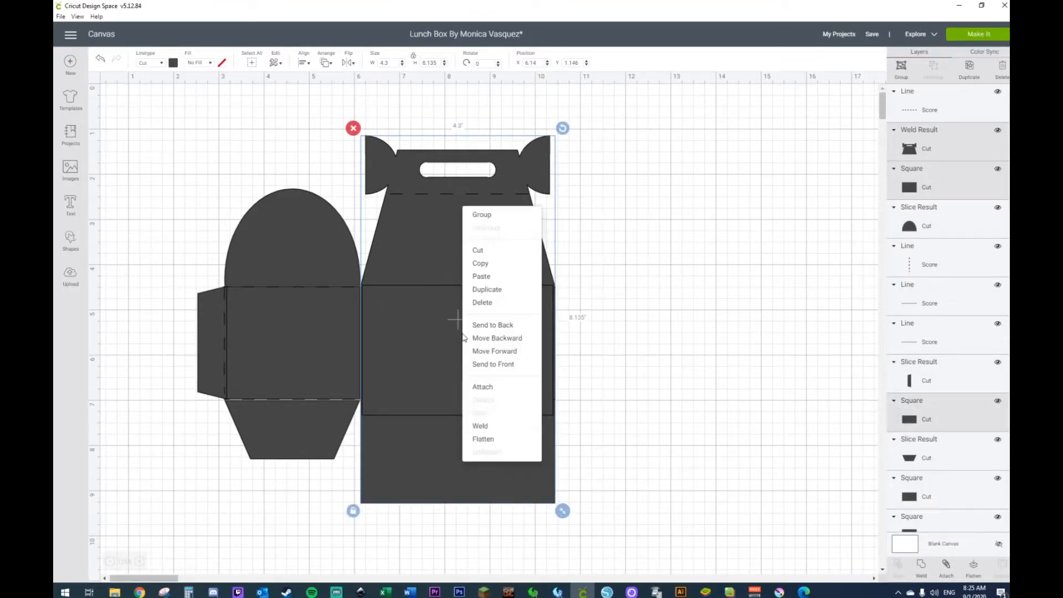
pyautogui.click(490, 427)
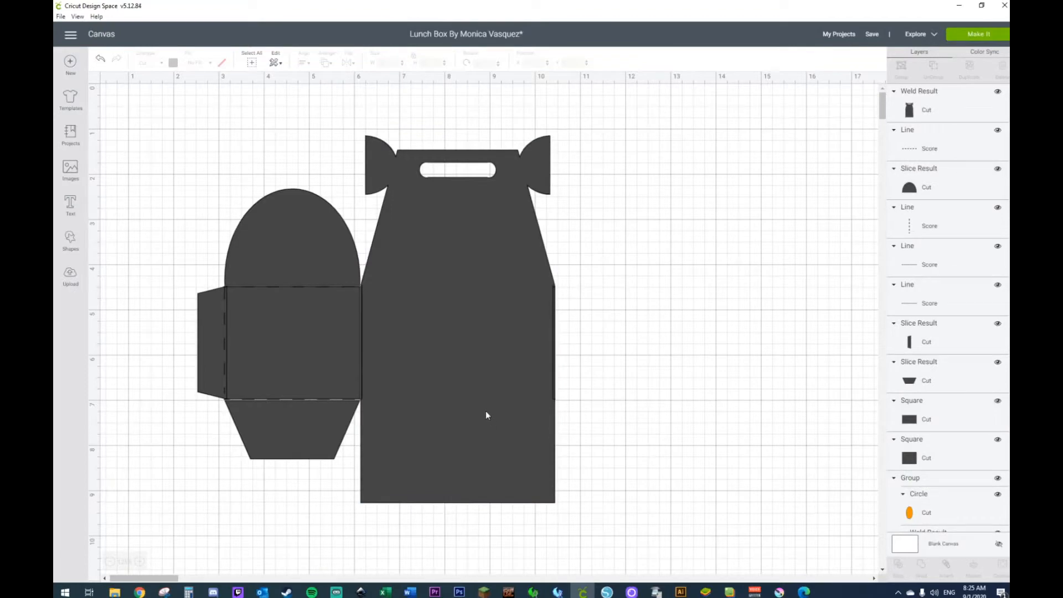
# Step: Send the welded piece to the back and delete the original main panel rectangle
pyautogui.rightClick(486, 411)
pyautogui.click(494, 402)
pyautogui.click(478, 345)
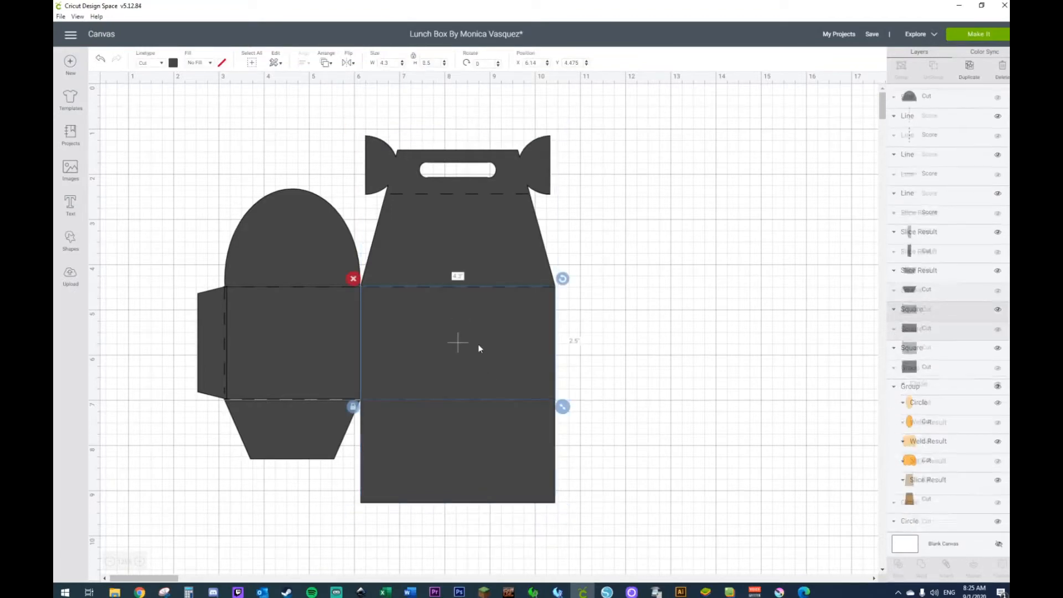
pyautogui.press('Delete')
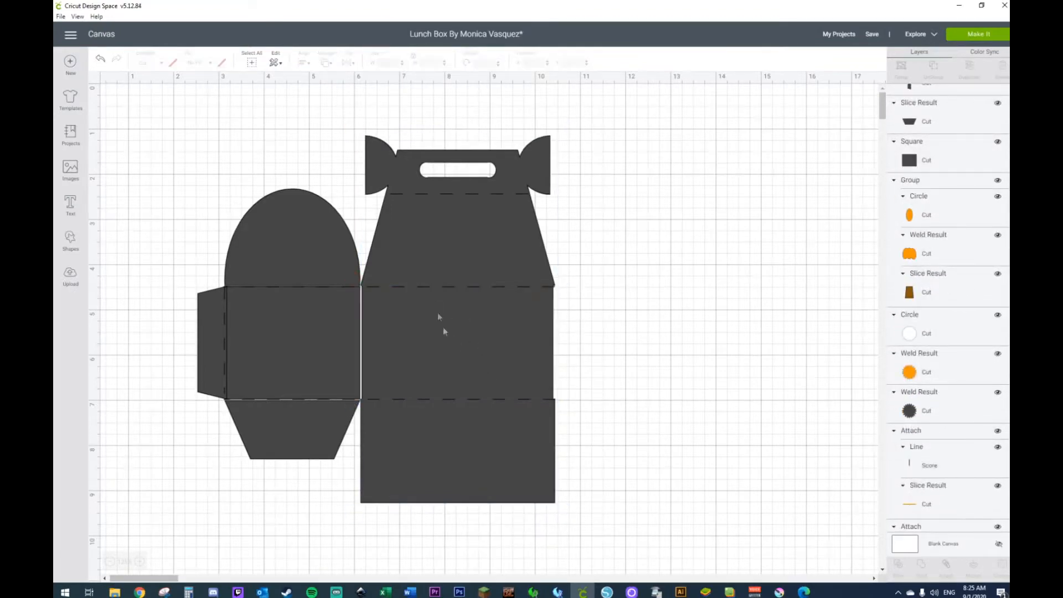
# Step: Add a square over the side panel, unlock its proportions and size it to about 2.833 by 2.989 inches, overlapping both flaps
pyautogui.click(73, 244)
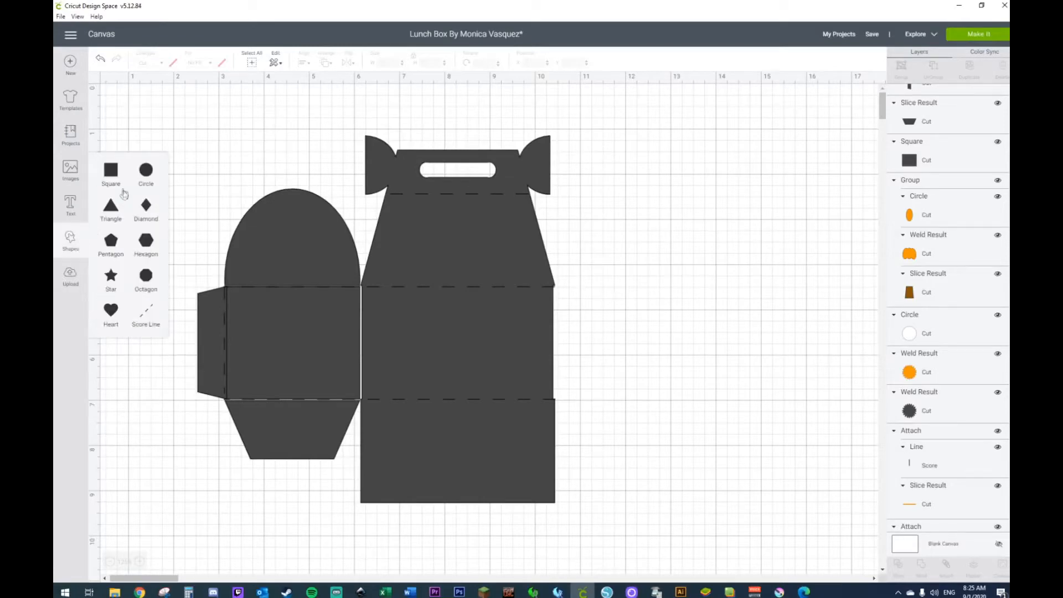
pyautogui.click(111, 179)
pyautogui.moveTo(241, 202); pyautogui.dragTo(294, 305)
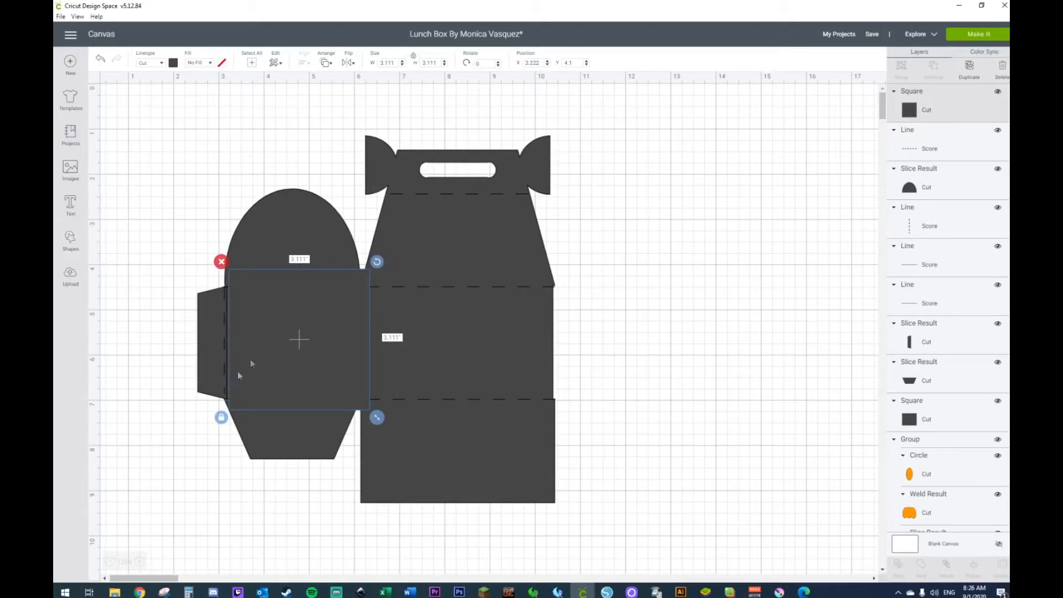
pyautogui.click(222, 419)
pyautogui.moveTo(375, 418)
pyautogui.mouseDown()
pyautogui.moveTo(351, 419)
pyautogui.moveTo(359, 415)
pyautogui.mouseUp()
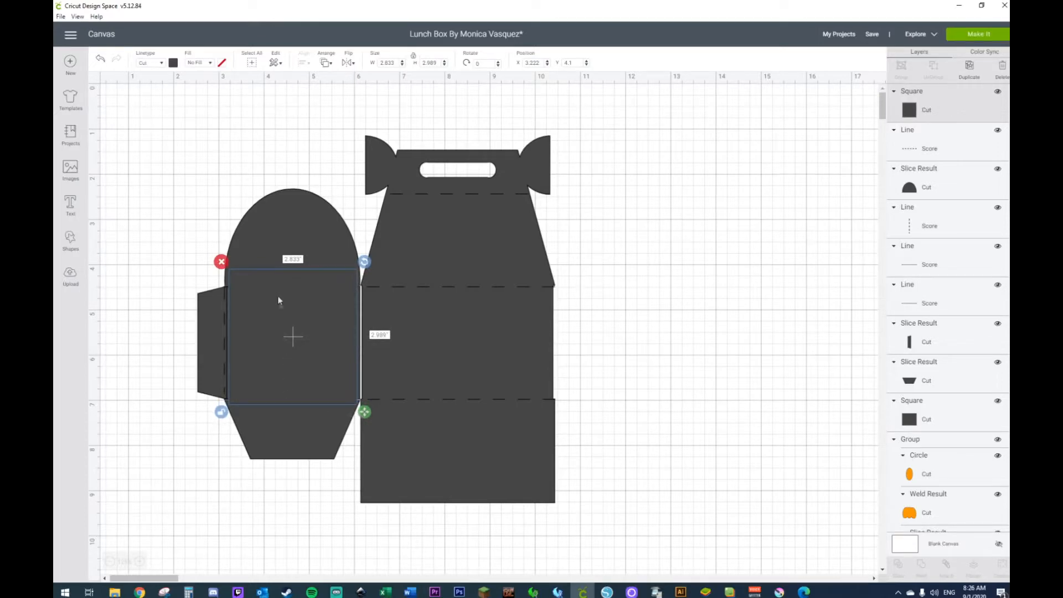
# Step: Try welding the half circle, the overlapping square and the lower trapezoid tab together
pyautogui.click(282, 238)
pyautogui.keyDown('shift'); pyautogui.click(287, 412); pyautogui.keyUp('shift')
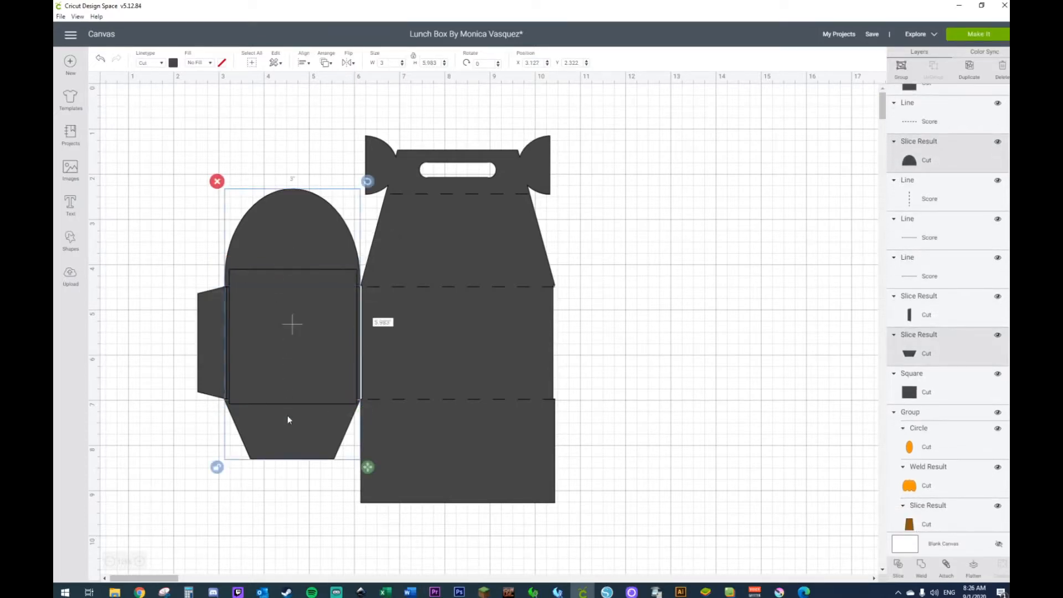
pyautogui.rightClick(288, 415)
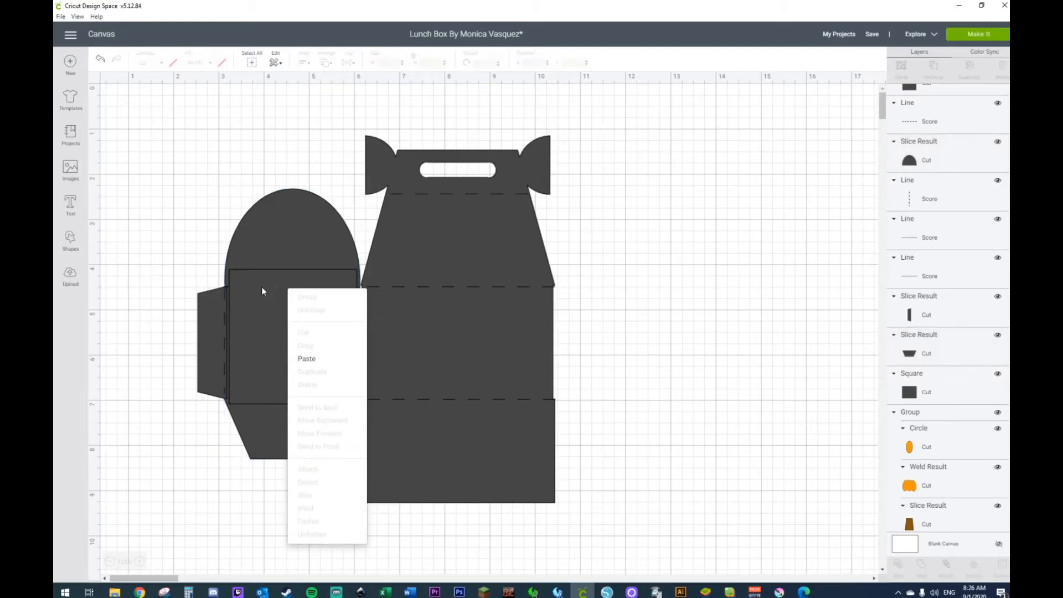
pyautogui.click(278, 240)
pyautogui.keyDown('shift'); pyautogui.click(276, 312); pyautogui.keyUp('shift')
pyautogui.keyDown('shift'); pyautogui.click(276, 425); pyautogui.keyUp('shift')
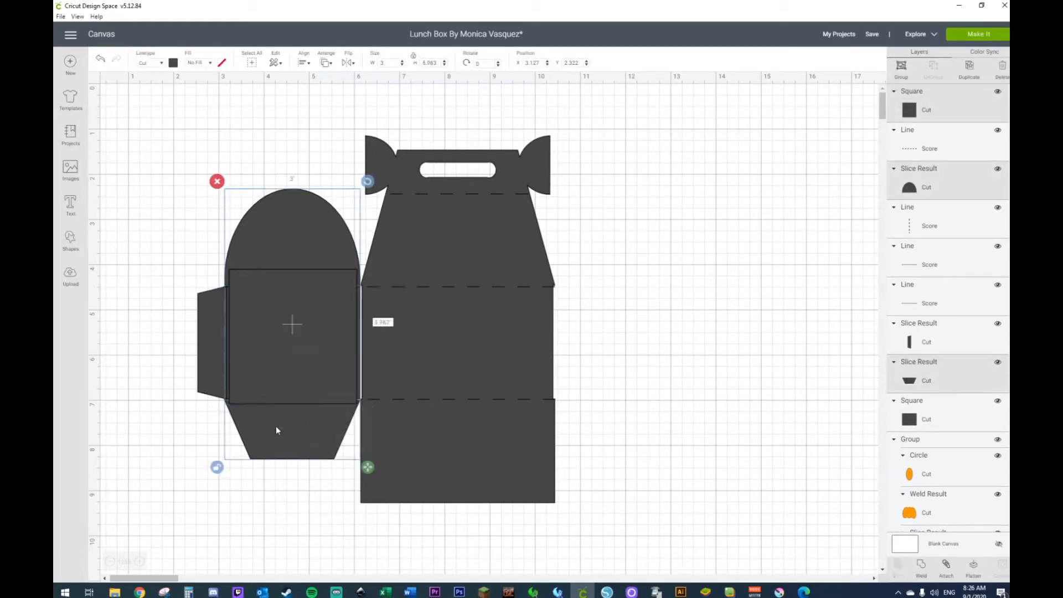
pyautogui.rightClick(275, 426)
pyautogui.click(292, 523)
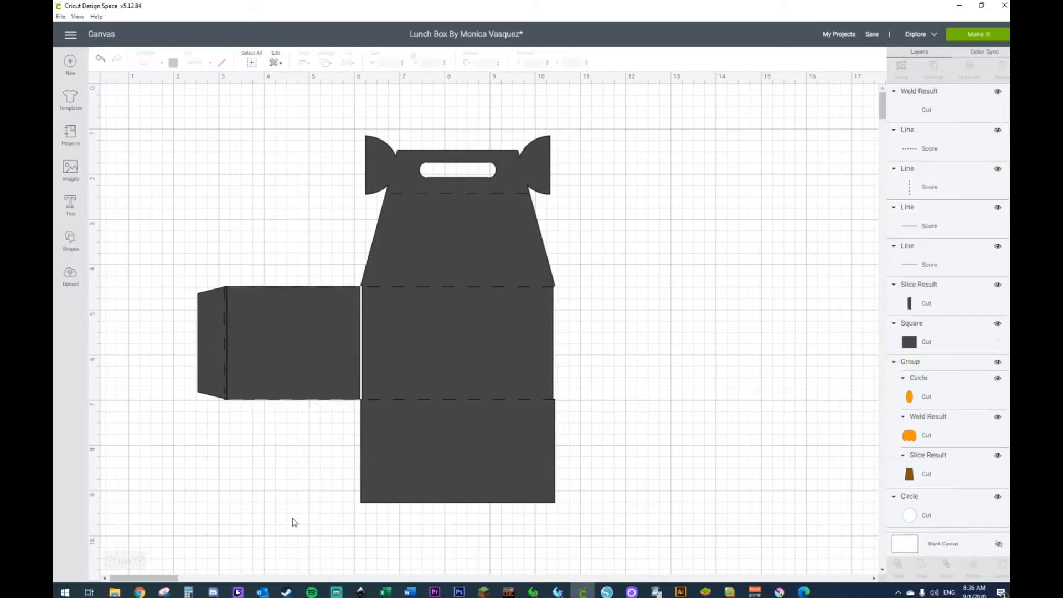
# Step: Send the welded side piece to the back and delete the original side panel square
pyautogui.rightClick(284, 418)
pyautogui.click(297, 377)
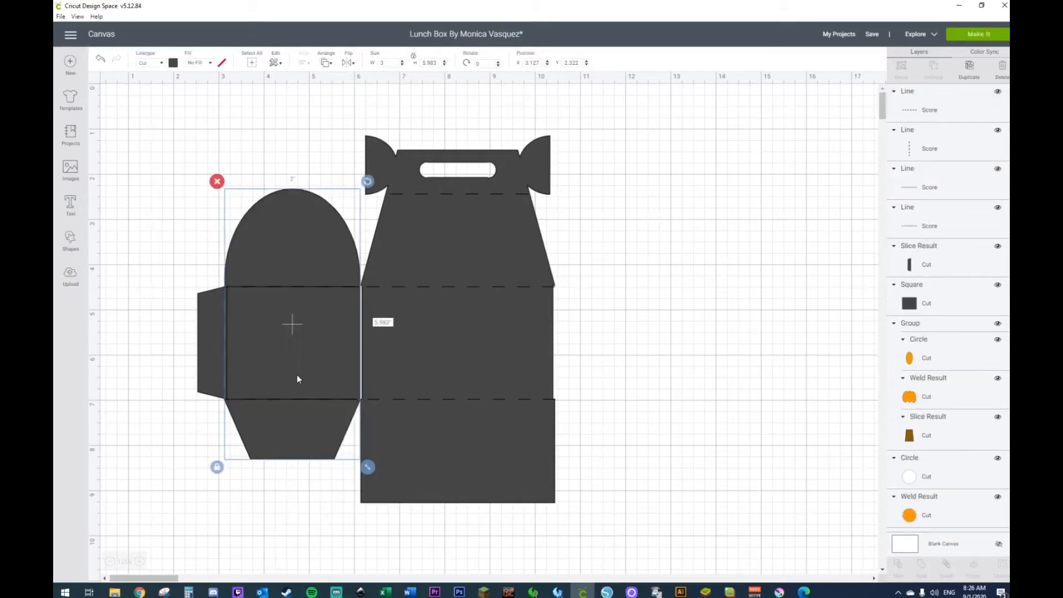
pyautogui.click(143, 184)
pyautogui.click(294, 338)
pyautogui.press('Delete')
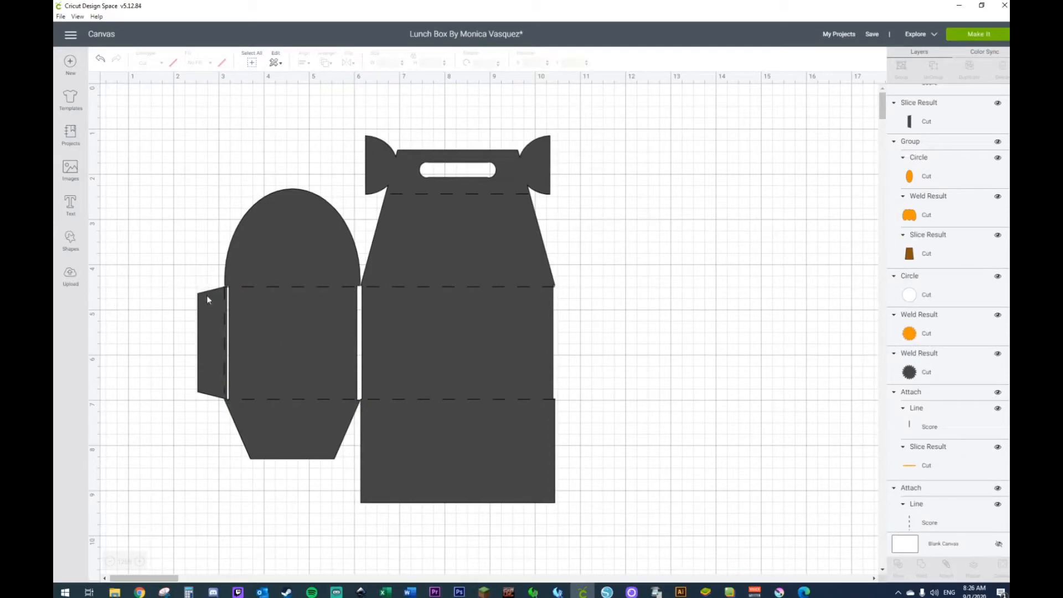
# Step: Move the side glue tab slightly left, then undo back to before the side pieces were welded
pyautogui.moveTo(210, 313); pyautogui.dragTo(201, 311)
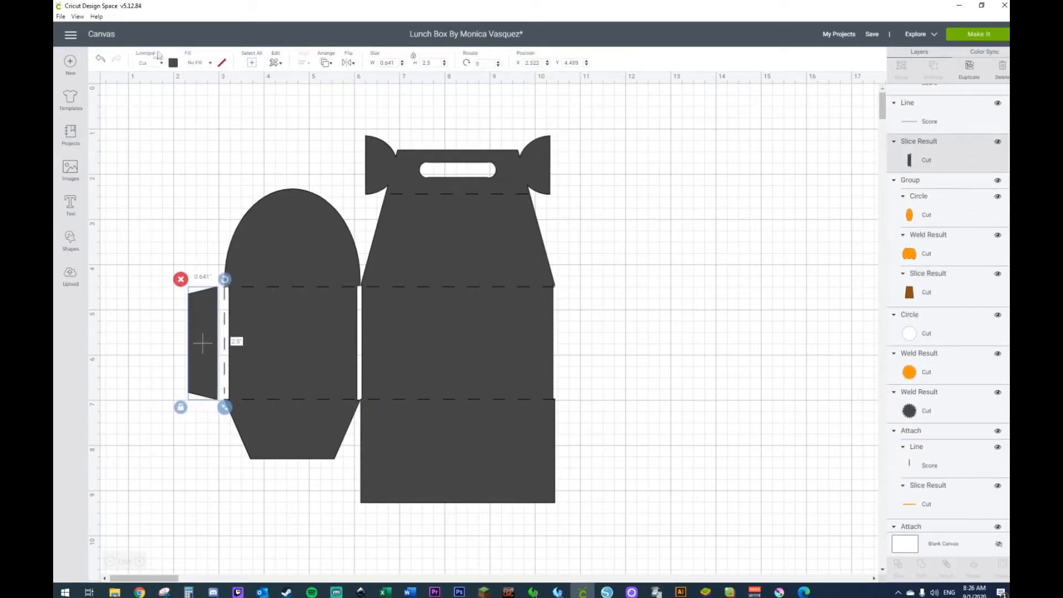
pyautogui.click(101, 59)
pyautogui.click(102, 61)
pyautogui.click(102, 61)
pyautogui.click(102, 61)
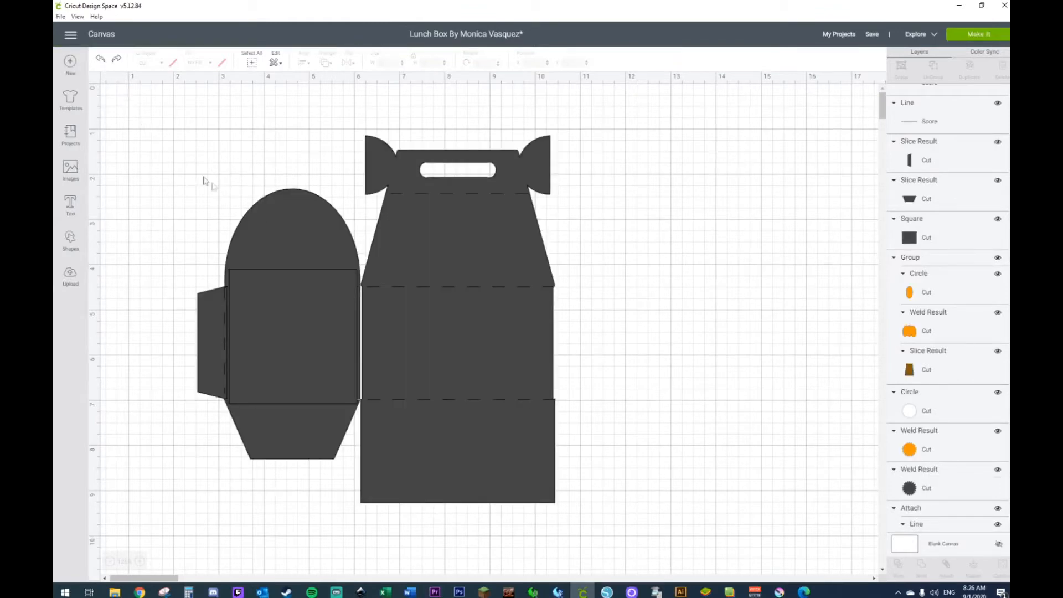
# Step: Weld the half circle, overlapping square and lower trapezoid tab into one side piece and send it to the back
pyautogui.click(275, 247)
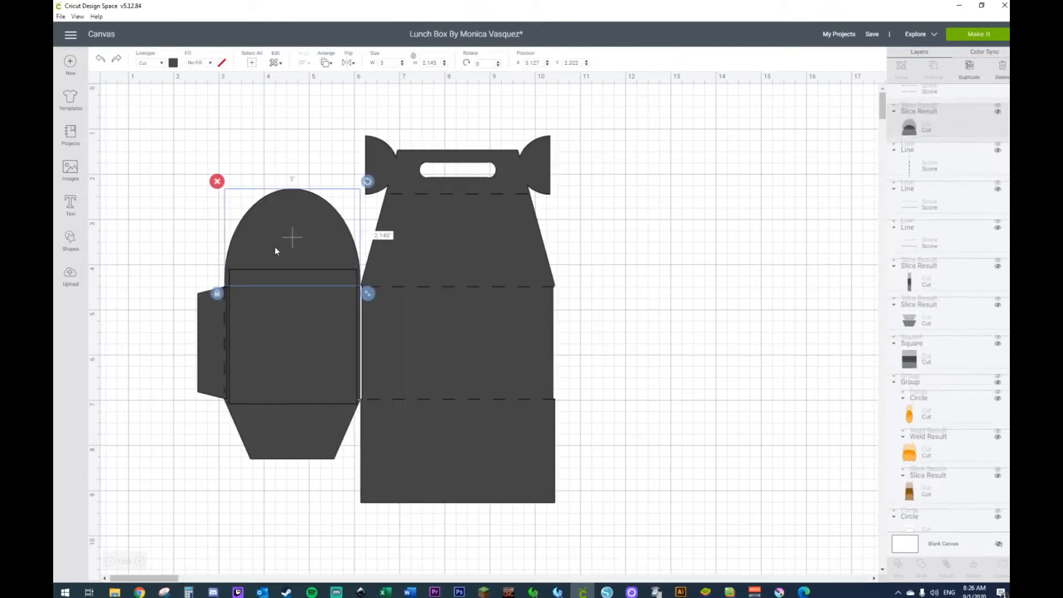
pyautogui.keyDown('shift'); pyautogui.click(273, 426); pyautogui.keyUp('shift')
pyautogui.keyDown('shift'); pyautogui.click(274, 370); pyautogui.keyUp('shift')
pyautogui.rightClick(274, 374)
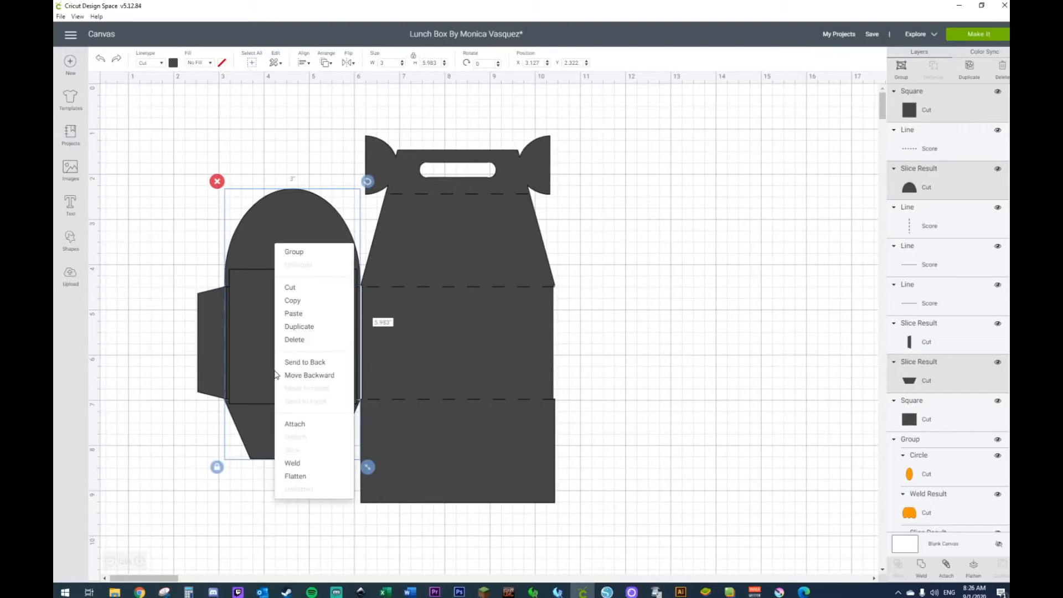
pyautogui.click(286, 464)
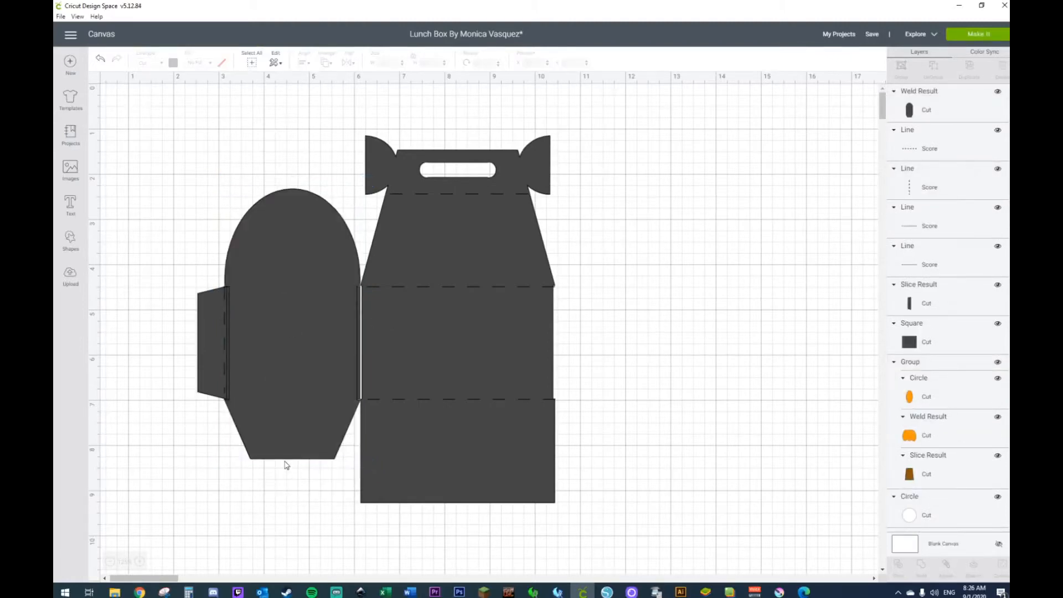
pyautogui.rightClick(284, 448)
pyautogui.click(302, 441)
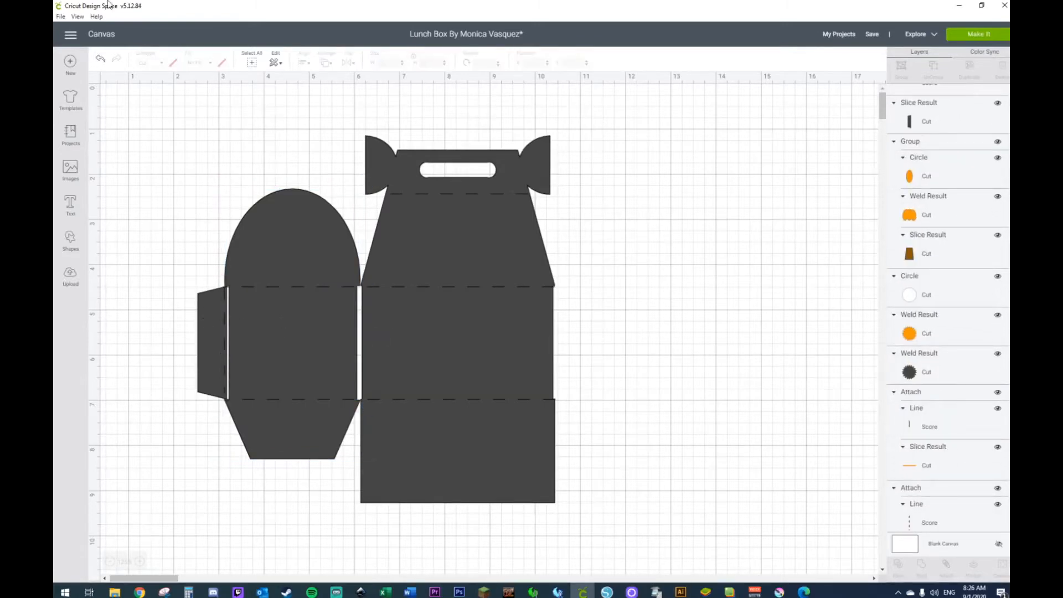
# Step: Restore the deleted panel square, and weld it with the side piece and glue tab into one shape behind the score lines
pyautogui.click(102, 60)
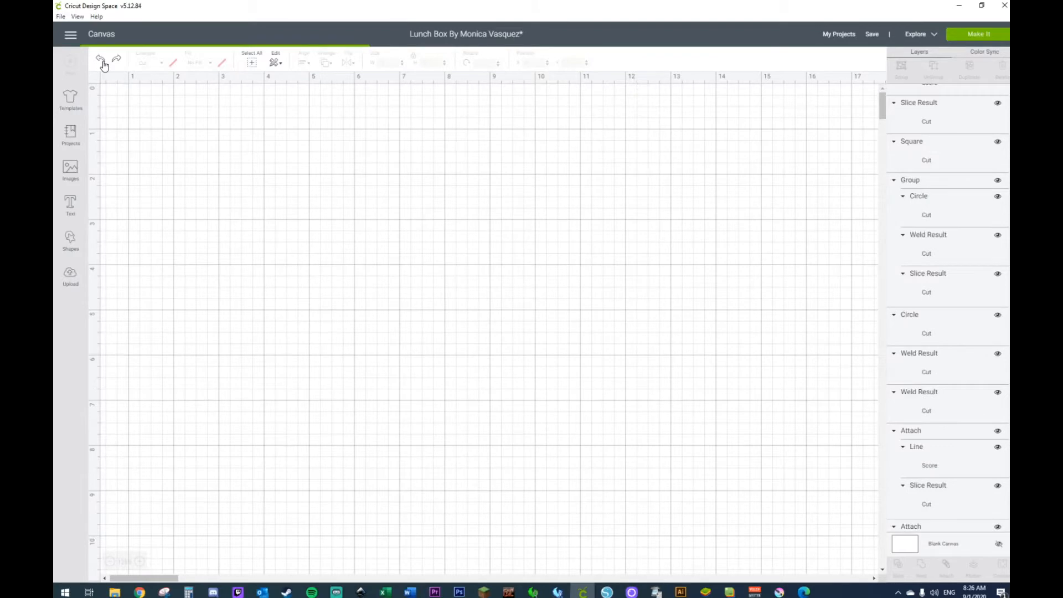
pyautogui.click(258, 365)
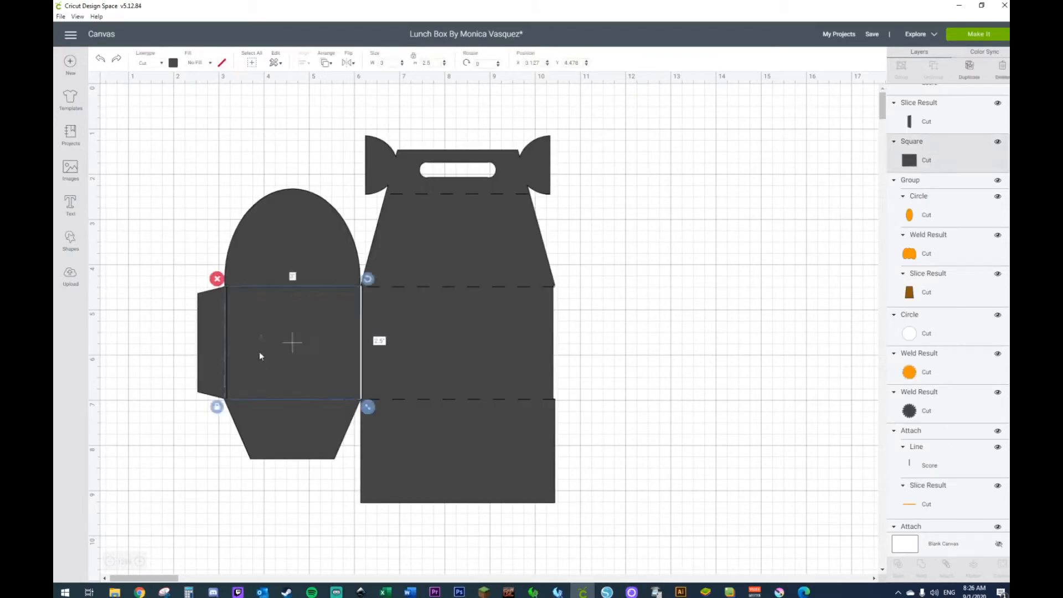
pyautogui.keyDown('shift'); pyautogui.click(203, 324); pyautogui.keyUp('shift')
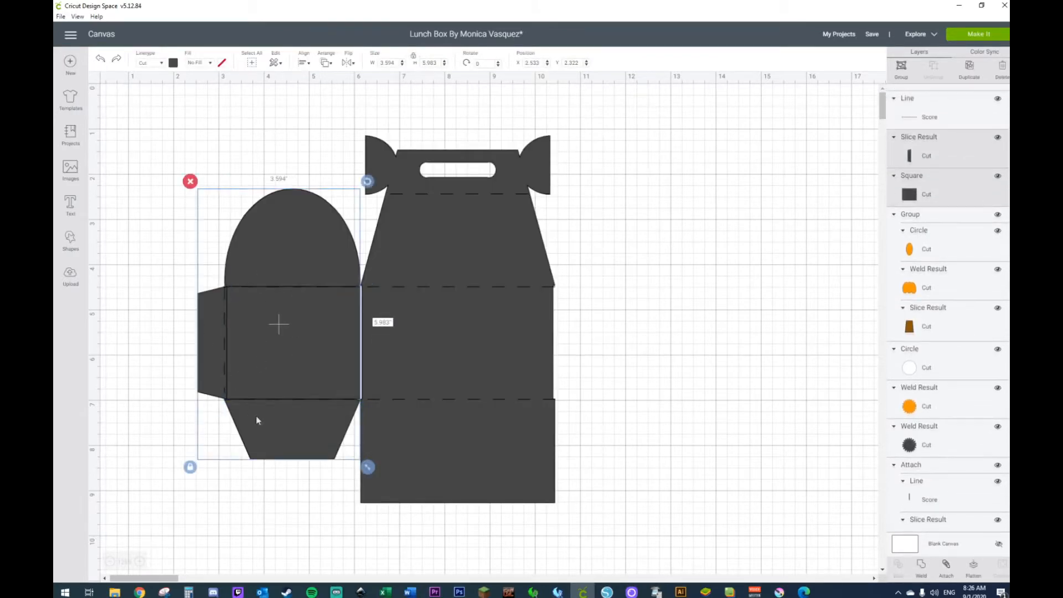
pyautogui.rightClick(259, 420)
pyautogui.click(297, 514)
pyautogui.rightClick(294, 400)
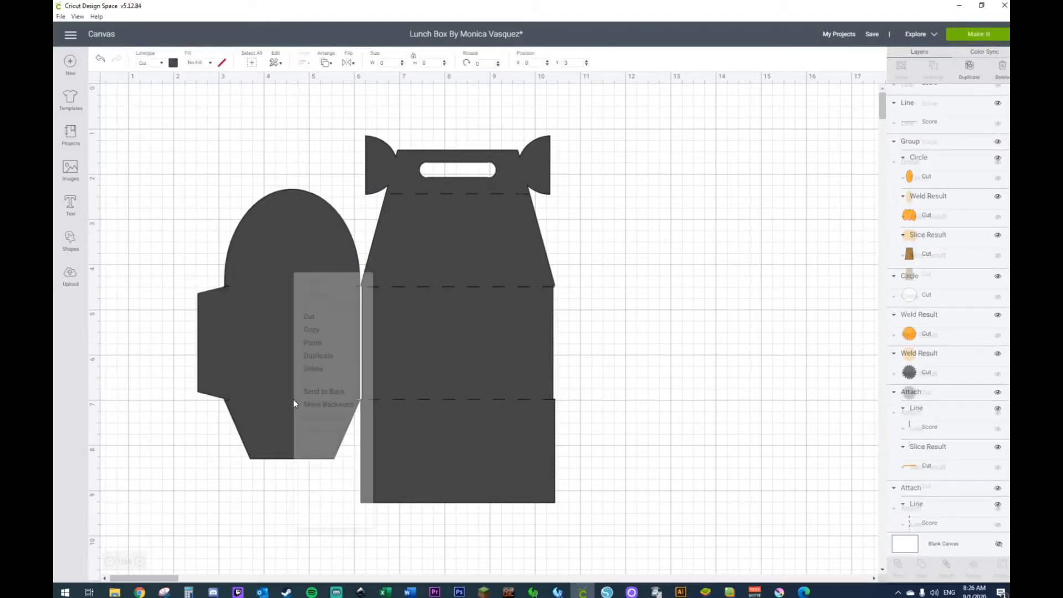
pyautogui.click(335, 392)
pyautogui.click(174, 168)
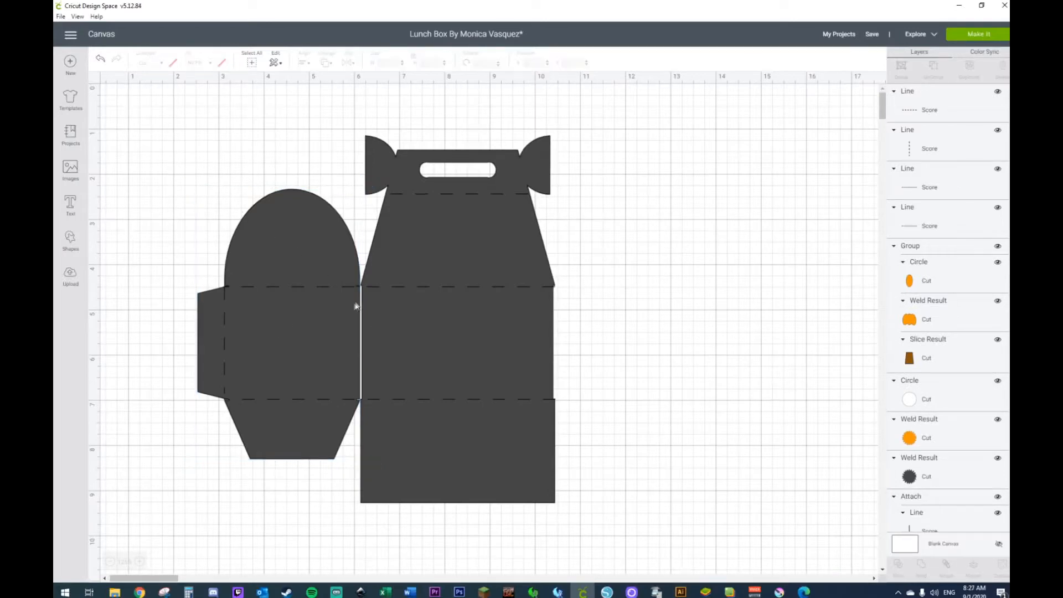
# Step: Add a square about 3.1 inches wide and as tall as the side panel, bridging the gap between side piece and box body
pyautogui.click(70, 238)
pyautogui.click(114, 172)
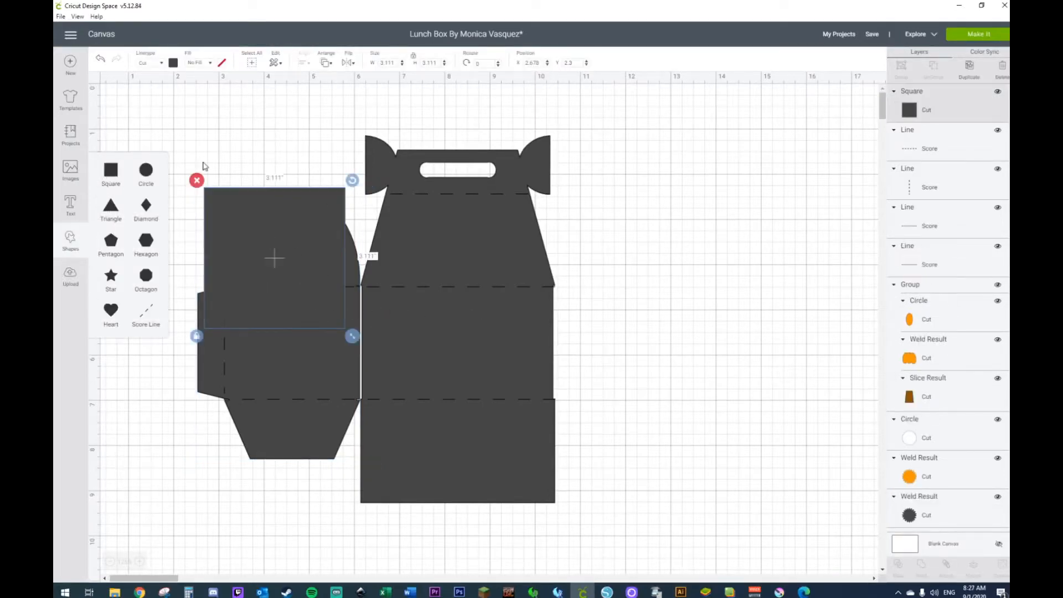
pyautogui.click(234, 212)
pyautogui.moveTo(353, 337); pyautogui.dragTo(351, 265)
pyautogui.moveTo(304, 234); pyautogui.dragTo(394, 334)
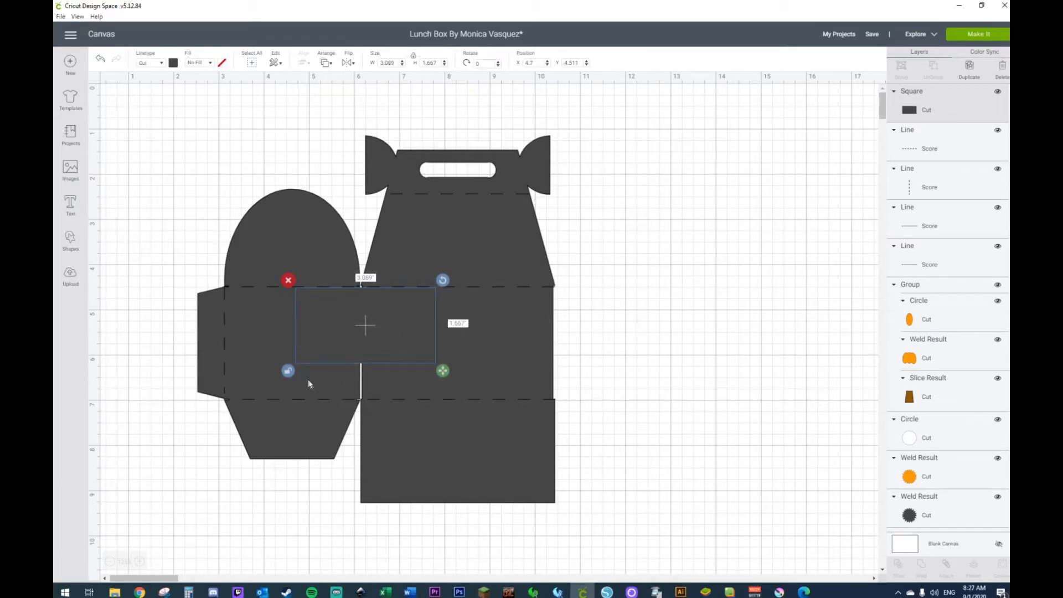
pyautogui.moveTo(444, 375); pyautogui.dragTo(446, 412)
# Step: Try welding the side piece, bridging square and box body into one shape and send it behind the score lines
pyautogui.keyDown('shift'); pyautogui.click(430, 258); pyautogui.keyUp('shift')
pyautogui.keyDown('shift'); pyautogui.click(314, 252); pyautogui.keyUp('shift')
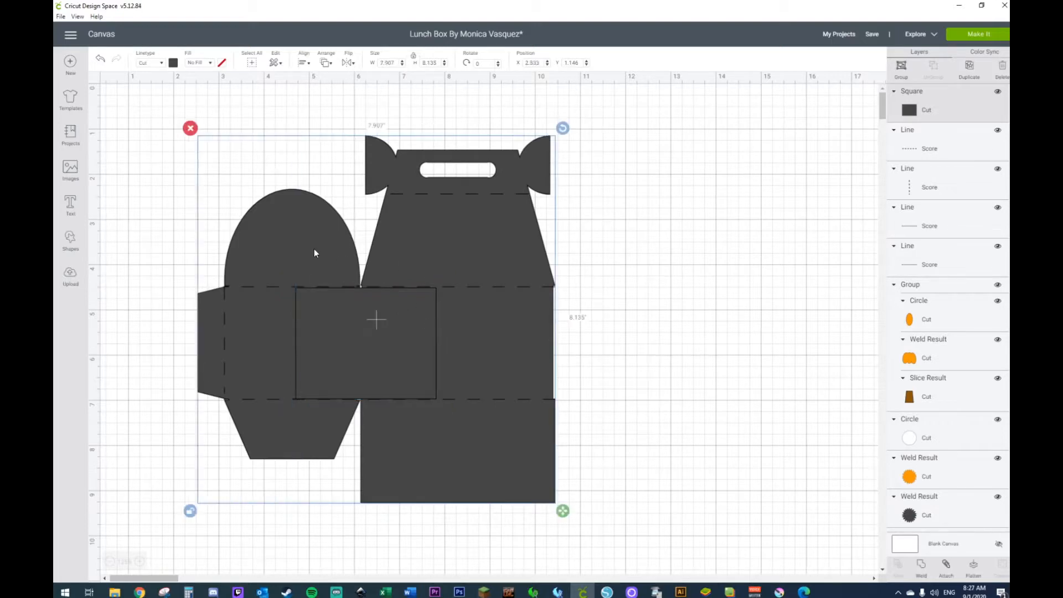
pyautogui.rightClick(314, 250)
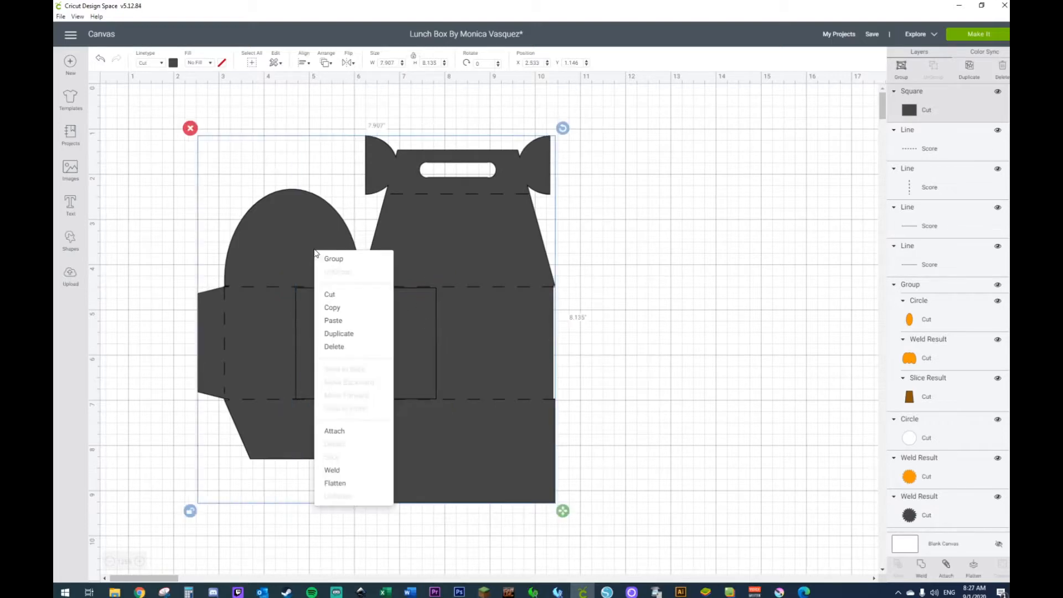
pyautogui.click(332, 470)
pyautogui.rightClick(425, 351)
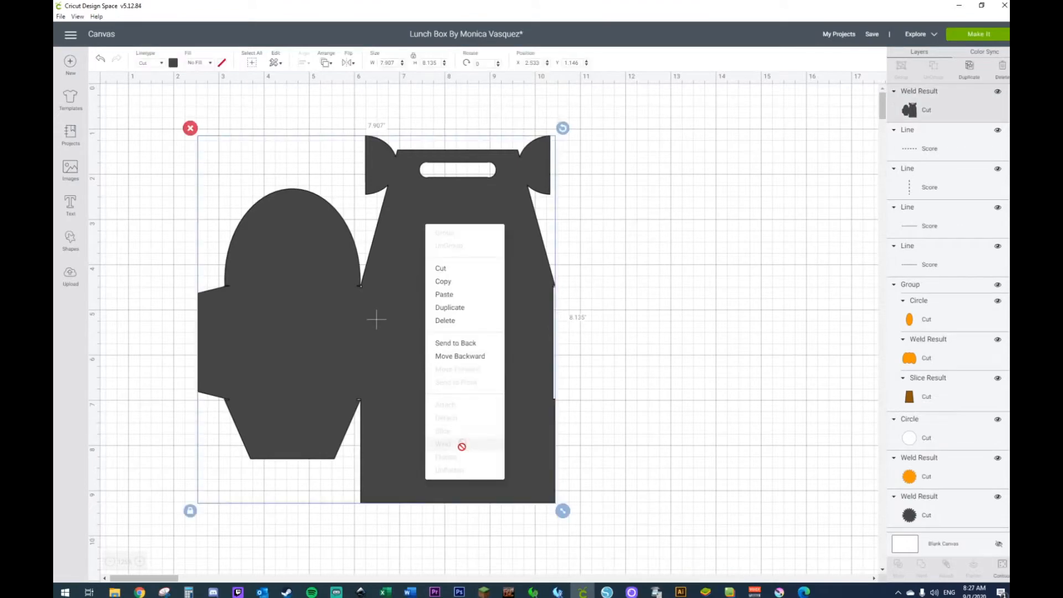
pyautogui.click(465, 341)
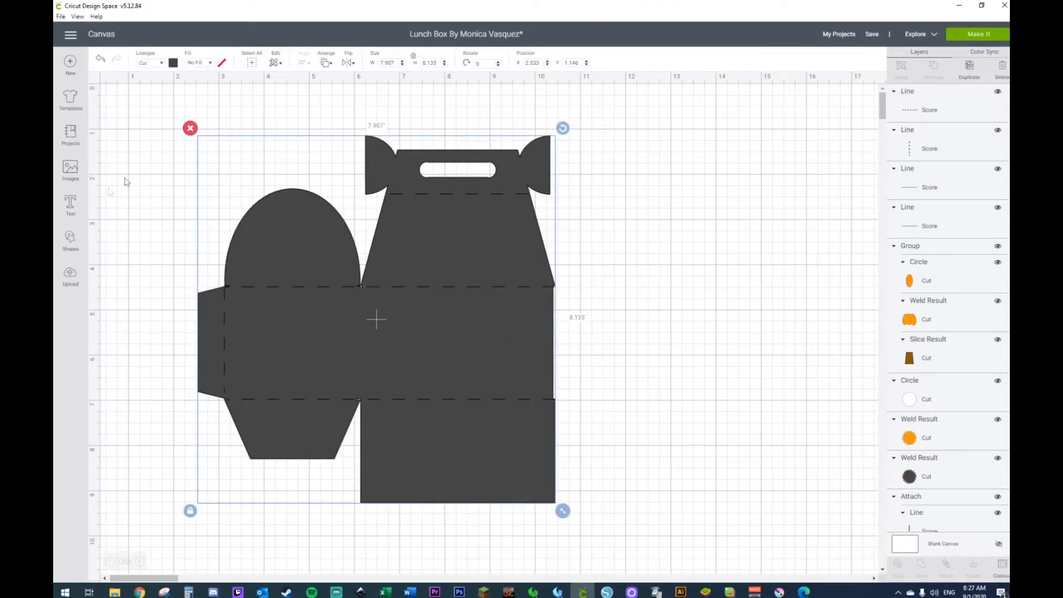
# Step: Place a vertical score line on the fold between side panel and box body and shorten it to the panel's height
pyautogui.click(71, 239)
pyautogui.click(142, 311)
pyautogui.moveTo(228, 284); pyautogui.dragTo(361, 293)
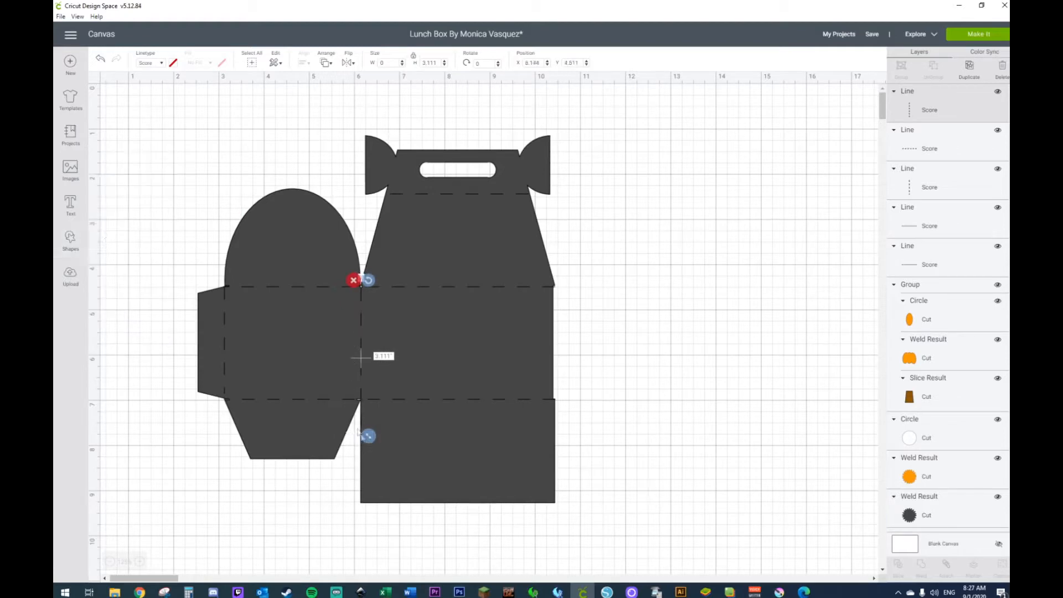
pyautogui.moveTo(370, 444); pyautogui.dragTo(368, 413)
pyautogui.click(657, 385)
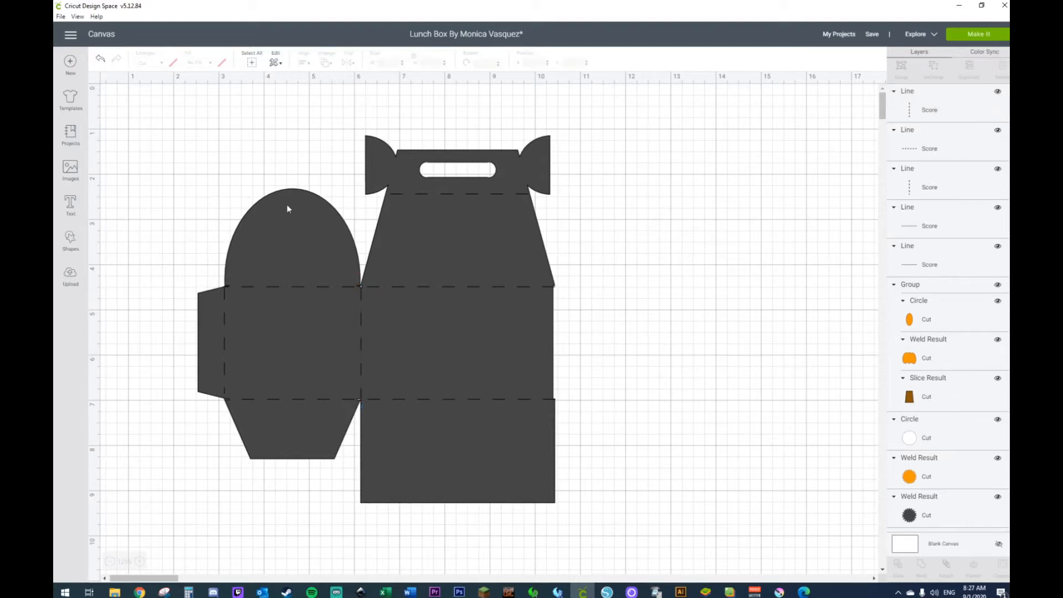
# Step: Undo the new score line, the full weld and the last resize, and move the bridging rectangle well clear of the box
pyautogui.click(100, 60)
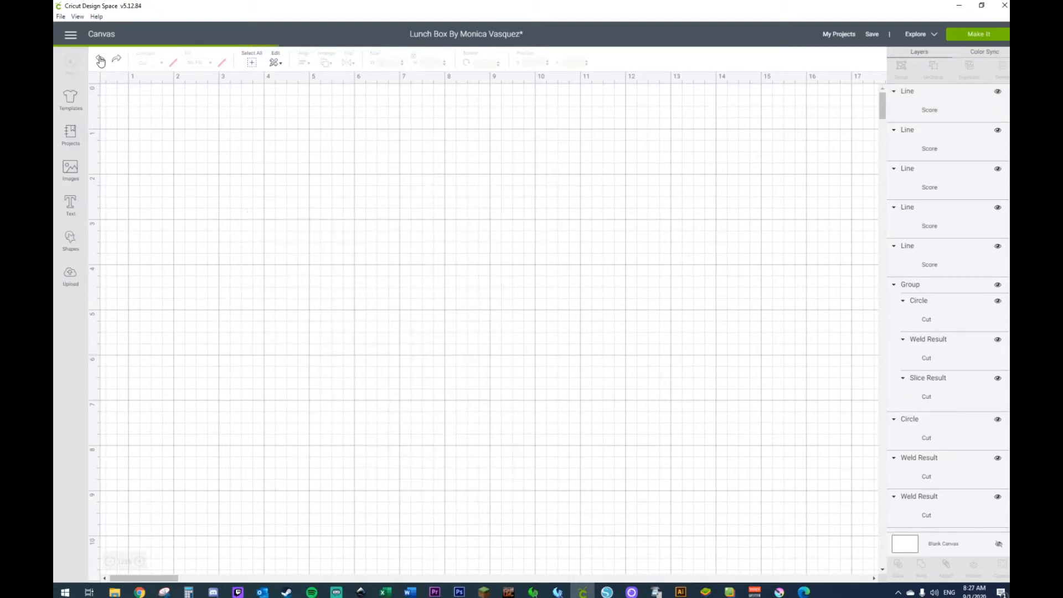
pyautogui.click(100, 61)
pyautogui.click(100, 59)
pyautogui.click(100, 60)
pyautogui.click(101, 61)
pyautogui.click(101, 62)
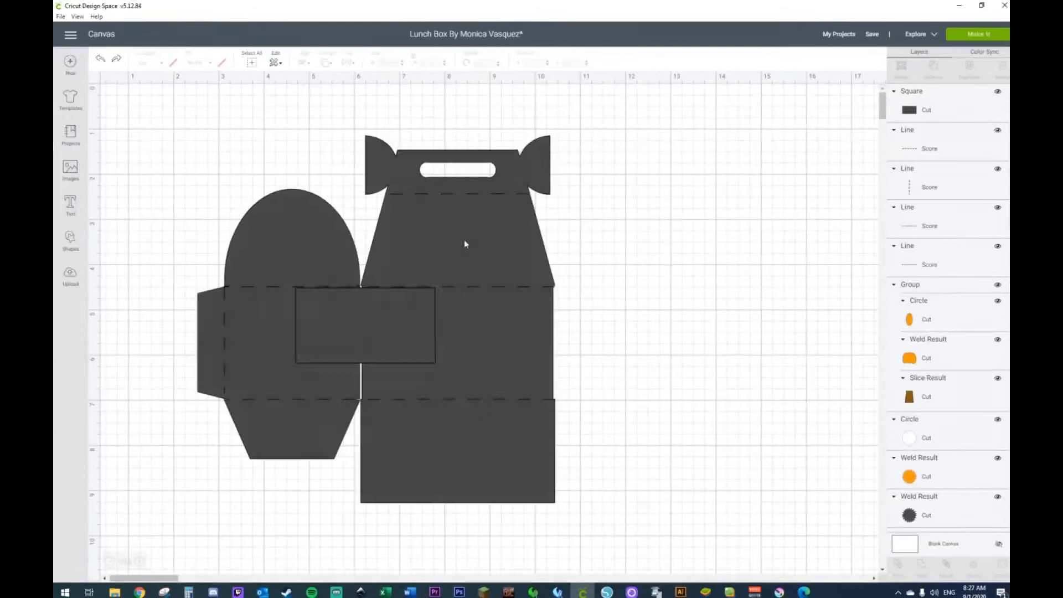
pyautogui.moveTo(392, 327); pyautogui.dragTo(817, 315)
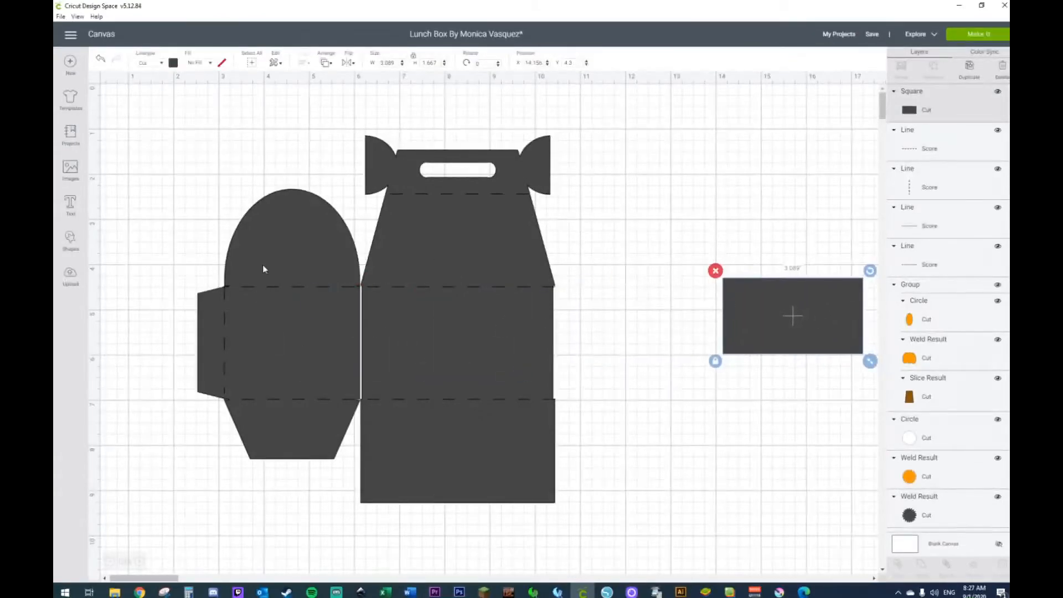
# Step: Add another square of about 3.111 inches and position it over the half-circle flap
pyautogui.click(72, 243)
pyautogui.click(108, 175)
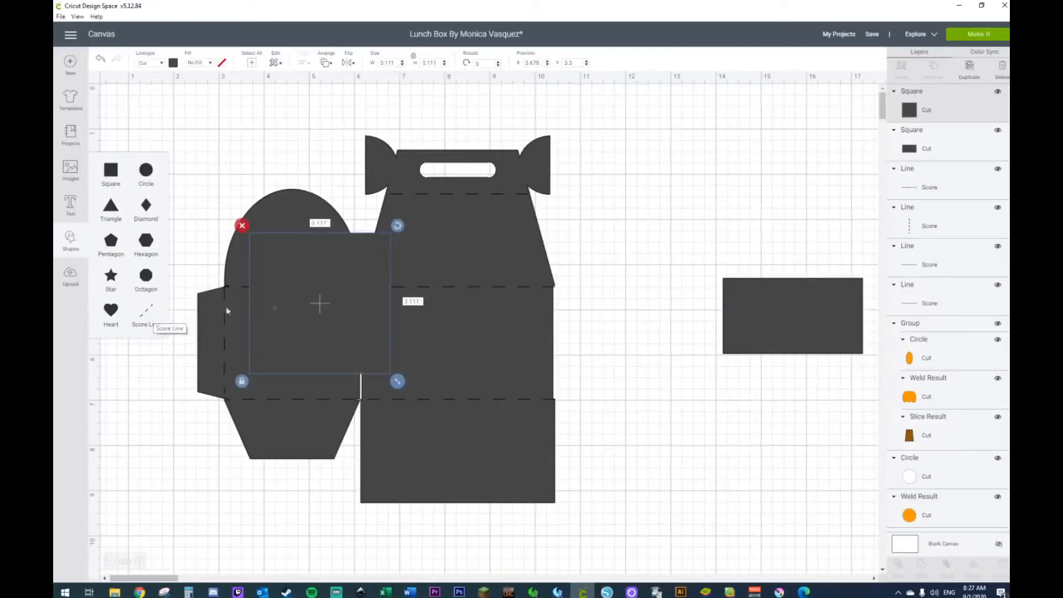
pyautogui.moveTo(318, 299); pyautogui.dragTo(267, 237)
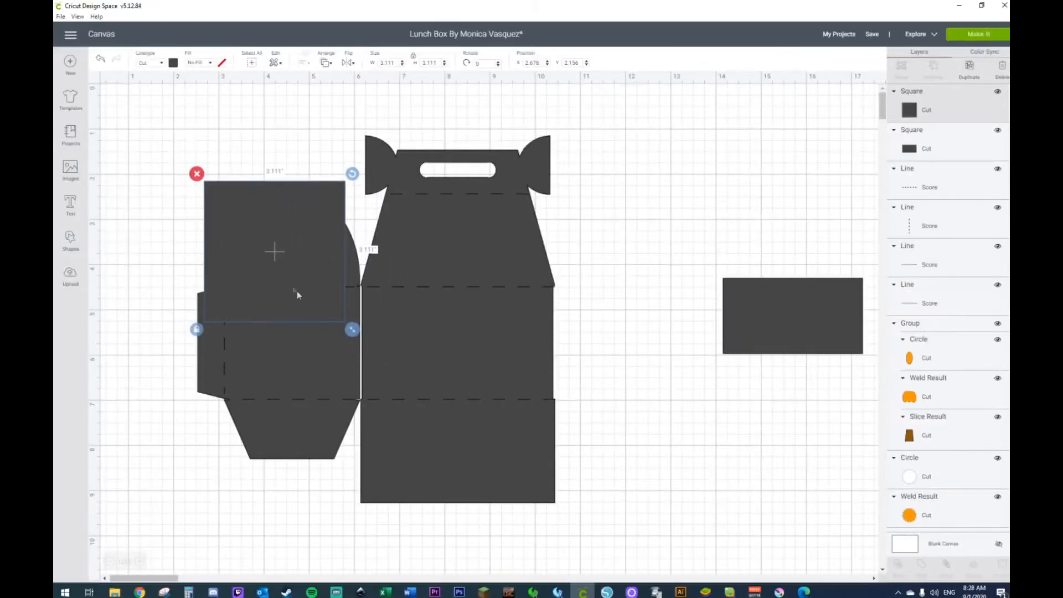
# Step: Move the new square up off the flap, unlock its proportions and shrink it to a narrow strip about 0.667 inches tall
pyautogui.moveTo(296, 295); pyautogui.dragTo(226, 258)
pyautogui.moveTo(285, 296); pyautogui.dragTo(145, 183)
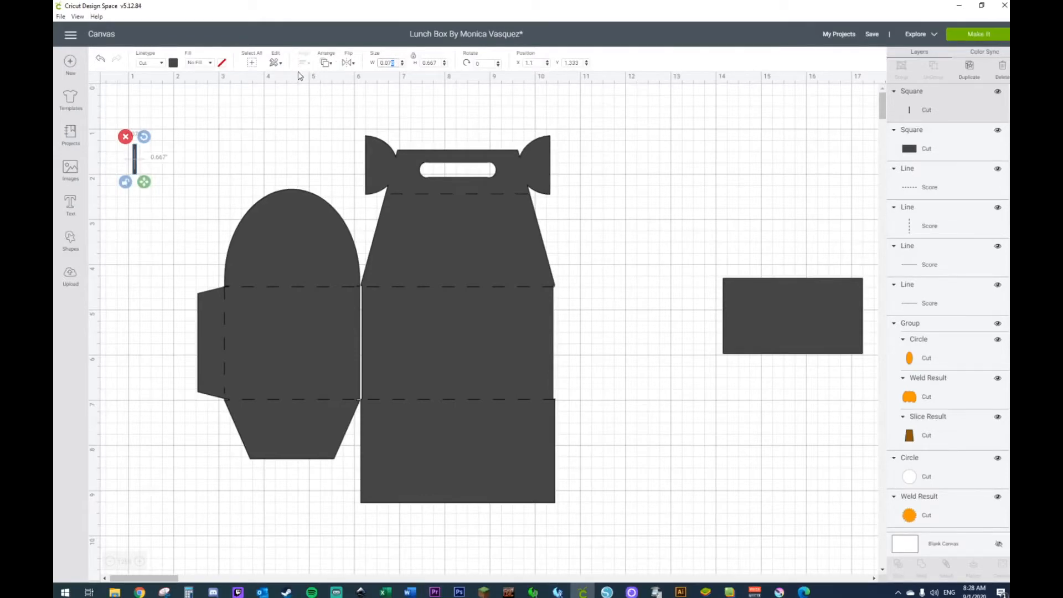
pyautogui.click(378, 97)
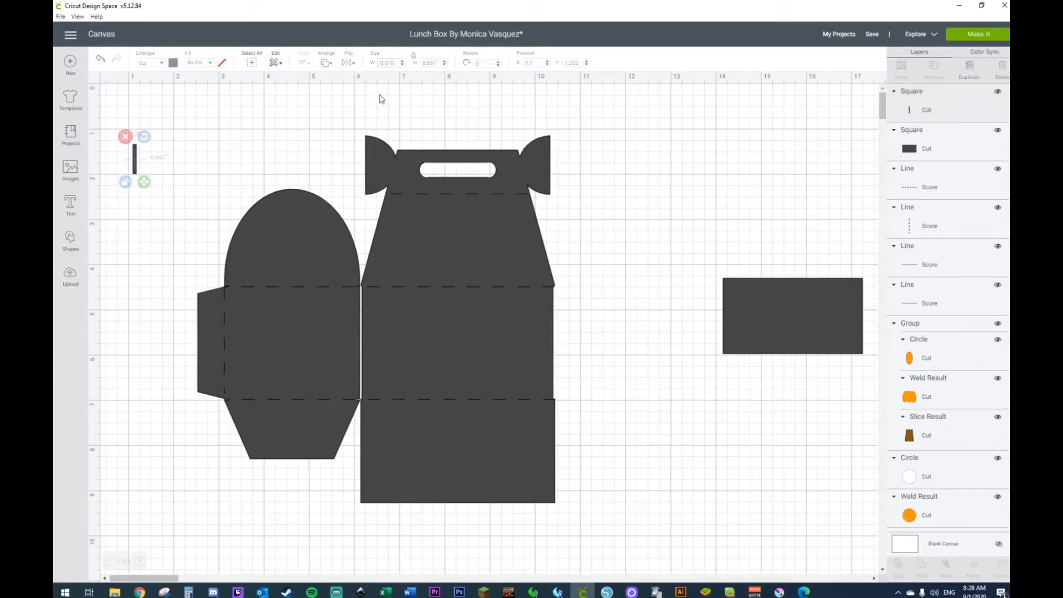
# Step: Set the narrow strip's width and height to 1 inch each
pyautogui.click(136, 159)
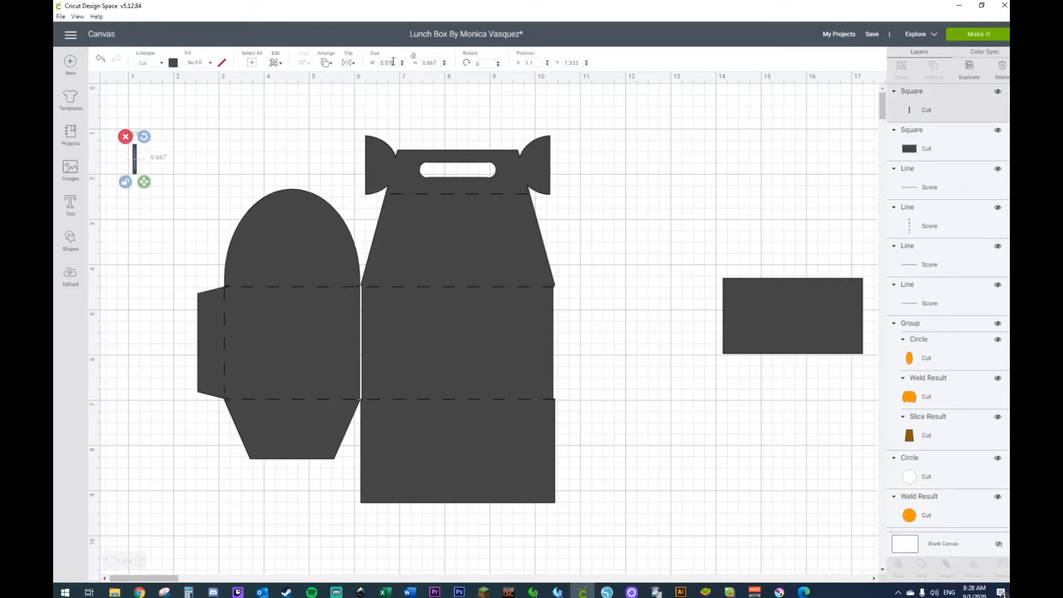
pyautogui.click(395, 62)
pyautogui.press('Return')
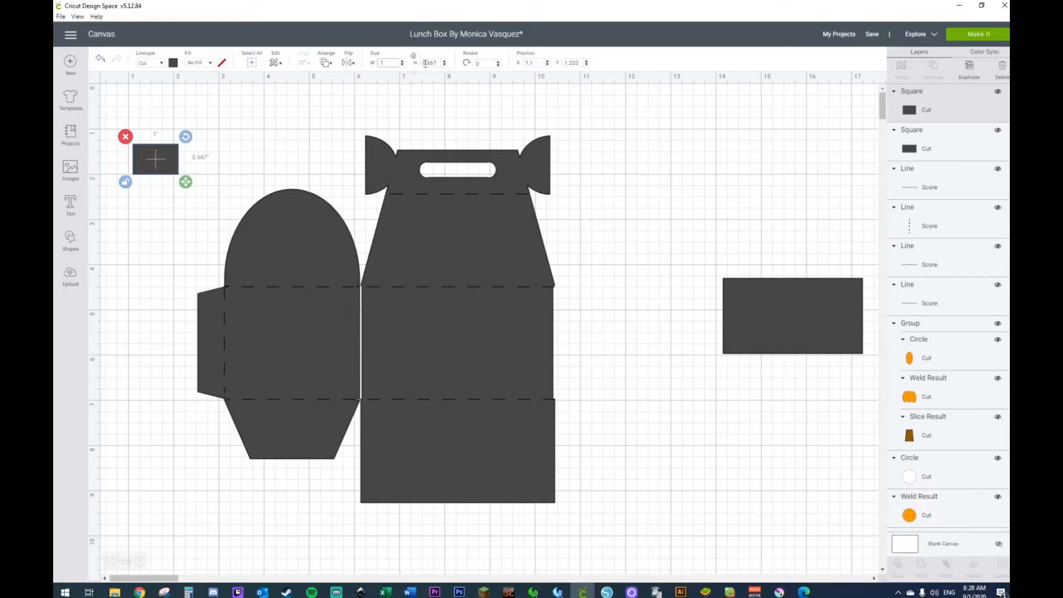
pyautogui.moveTo(440, 62); pyautogui.dragTo(376, 64)
pyautogui.write('1')
pyautogui.press('Return')
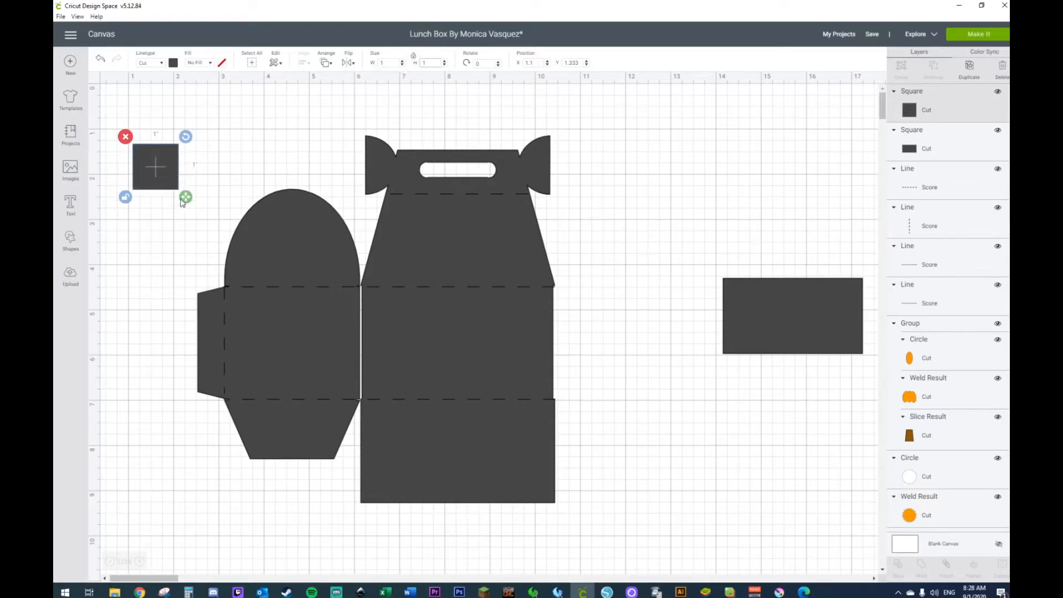
# Step: Narrow the 1-inch square to a strip about 0.056 inches wide and readjust its height
pyautogui.moveTo(185, 198); pyautogui.dragTo(143, 195)
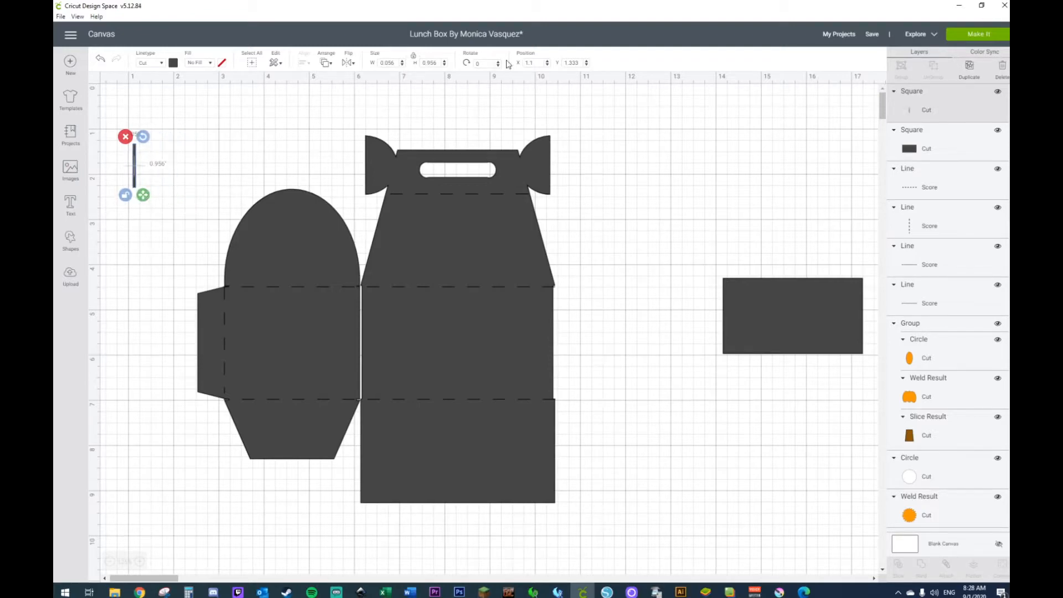
pyautogui.click(439, 61)
pyautogui.press('Return')
# Step: Place the thin vertical strip on the upper part of the half-circle flap as a slit
pyautogui.click(206, 136)
pyautogui.moveTo(135, 178); pyautogui.dragTo(290, 238)
pyautogui.moveTo(285, 145); pyautogui.dragTo(285, 510)
pyautogui.moveTo(283, 153); pyautogui.dragTo(287, 322)
# Step: Center the slit horizontally on the welded side piece
pyautogui.click(247, 166)
pyautogui.moveTo(252, 180); pyautogui.dragTo(308, 251)
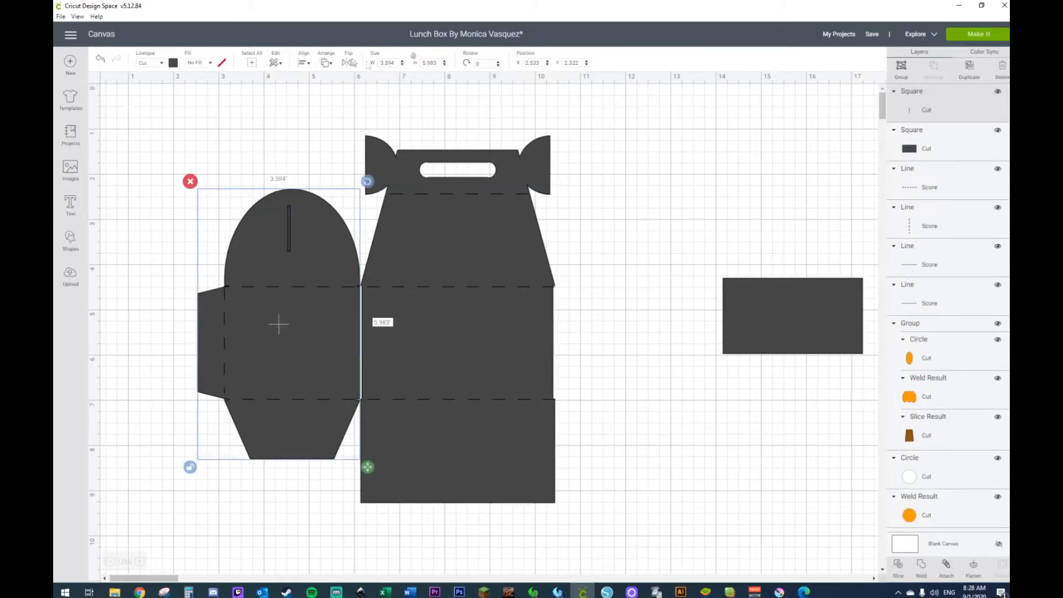
pyautogui.click(304, 62)
pyautogui.click(312, 107)
pyautogui.click(191, 182)
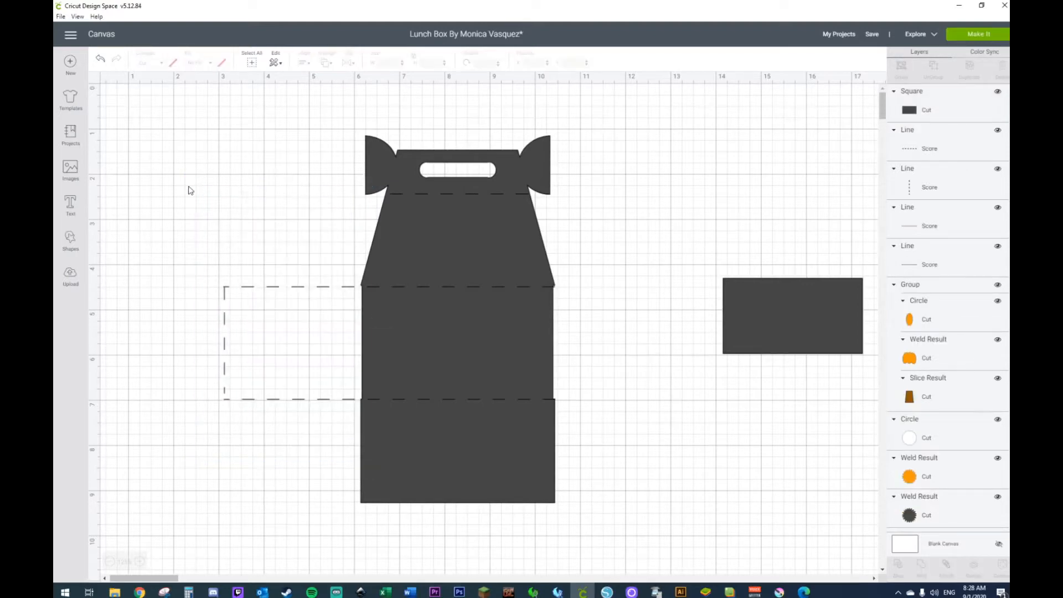
# Step: Undo the side piece's deletion, the slit's alignment and its resizing, back to the full-size square over the half-circle flap
pyautogui.click(101, 59)
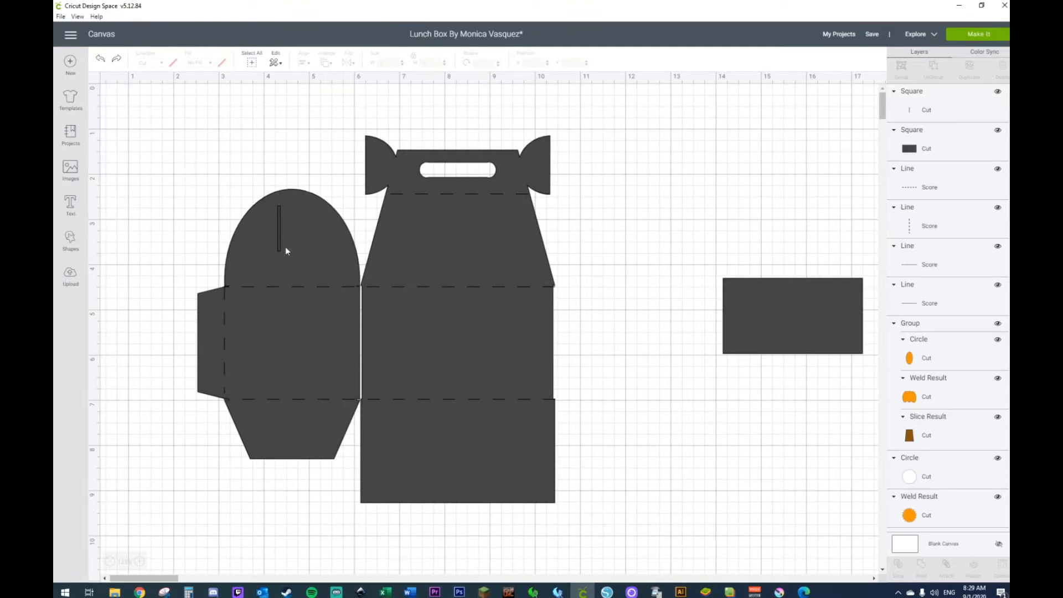
pyautogui.click(100, 60)
pyautogui.click(99, 60)
pyautogui.click(99, 60)
pyautogui.click(99, 60)
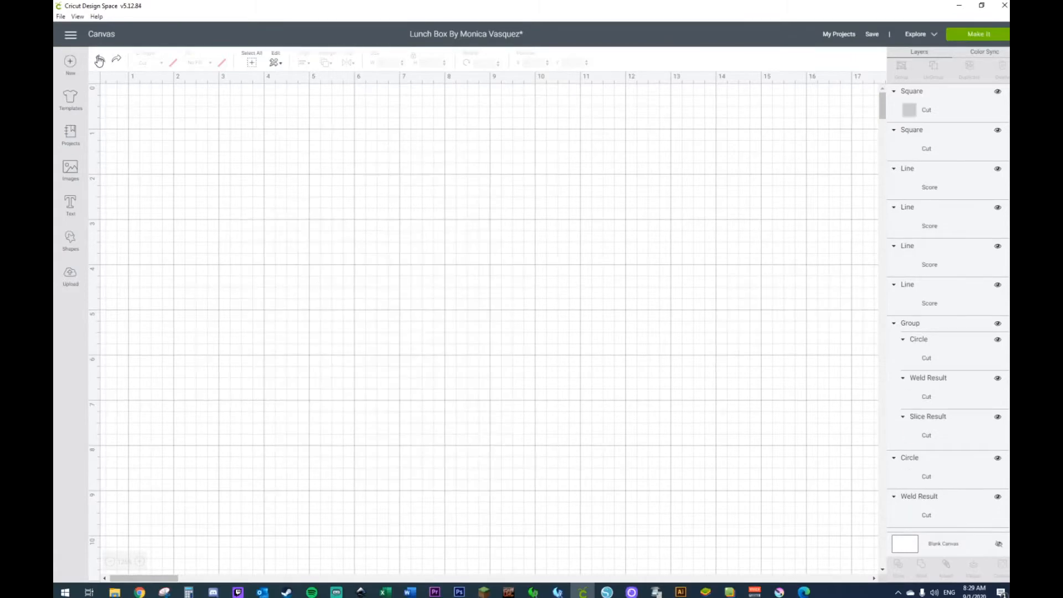
pyautogui.click(99, 60)
pyautogui.click(99, 60)
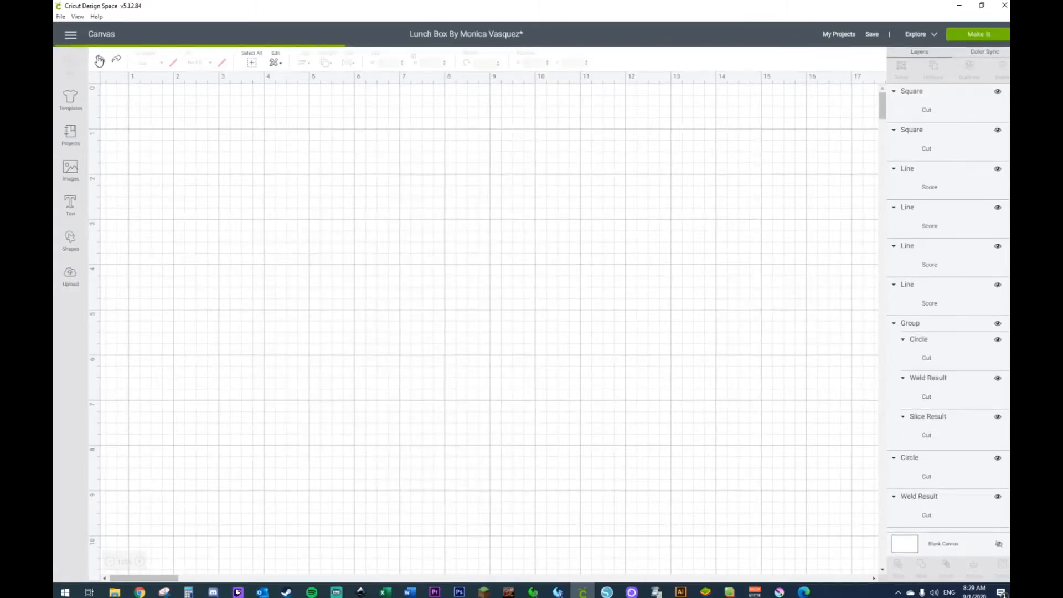
pyautogui.click(99, 60)
pyautogui.click(99, 60)
pyautogui.click(99, 60)
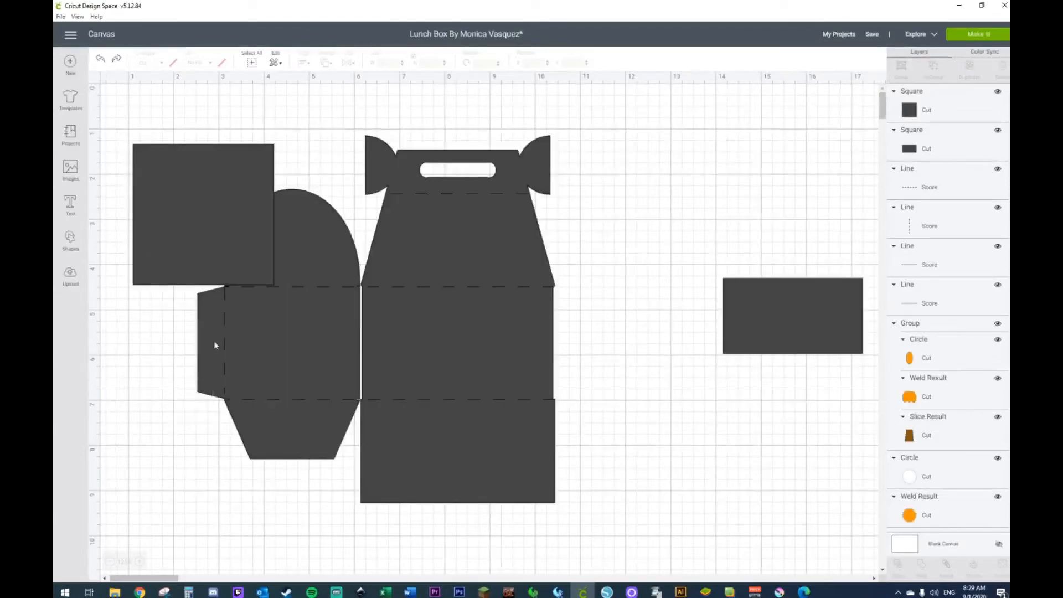
pyautogui.click(99, 60)
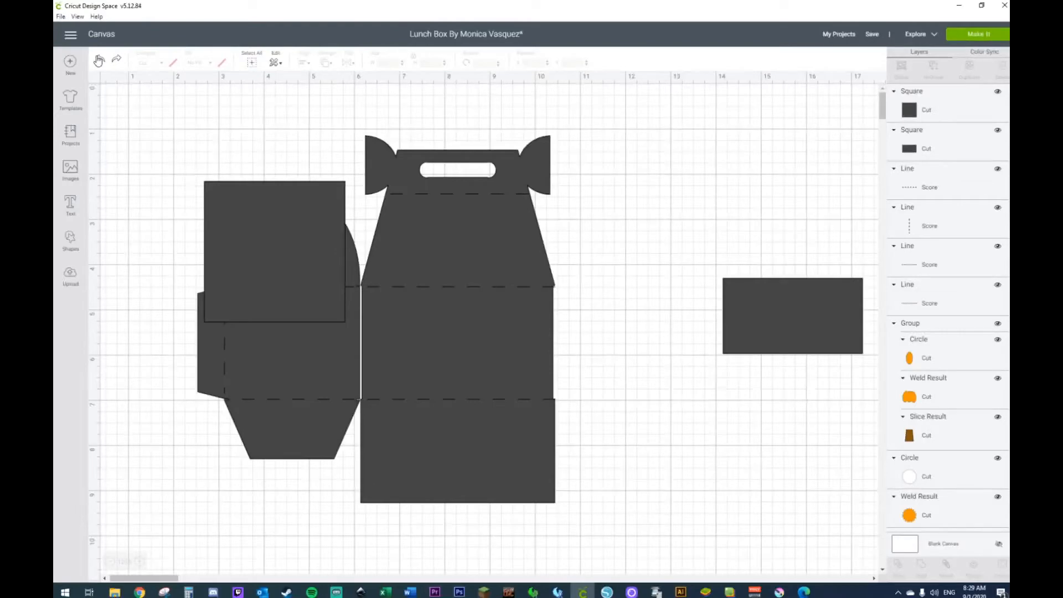
# Step: Place the 3.111-inch square over the side piece's glue tab, and shift the whole template about 0.9 inch right
pyautogui.moveTo(264, 289); pyautogui.dragTo(165, 383)
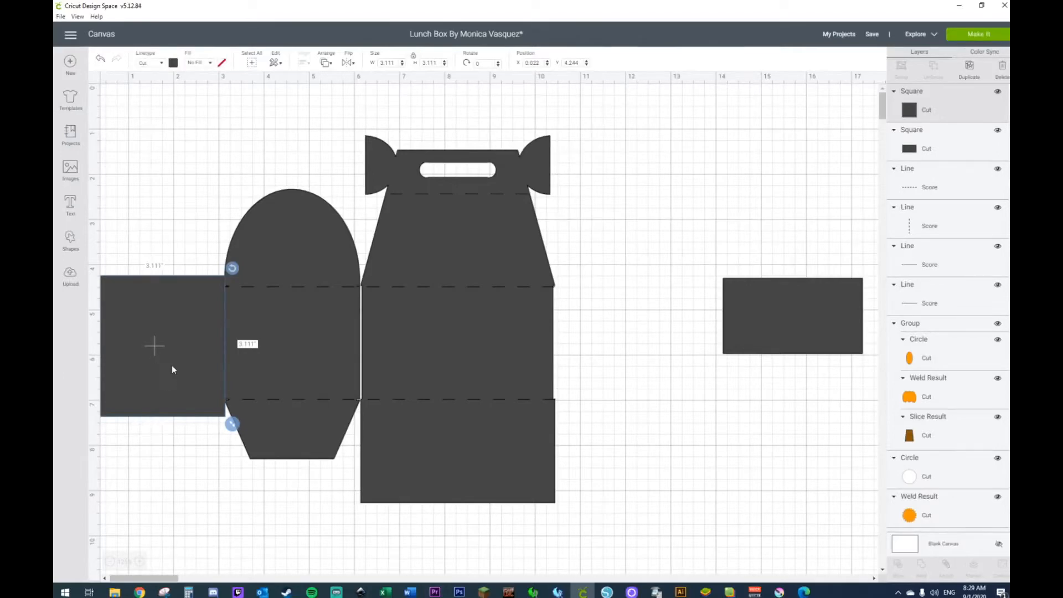
pyautogui.moveTo(677, 145); pyautogui.dragTo(238, 554)
pyautogui.moveTo(645, 116); pyautogui.dragTo(146, 571)
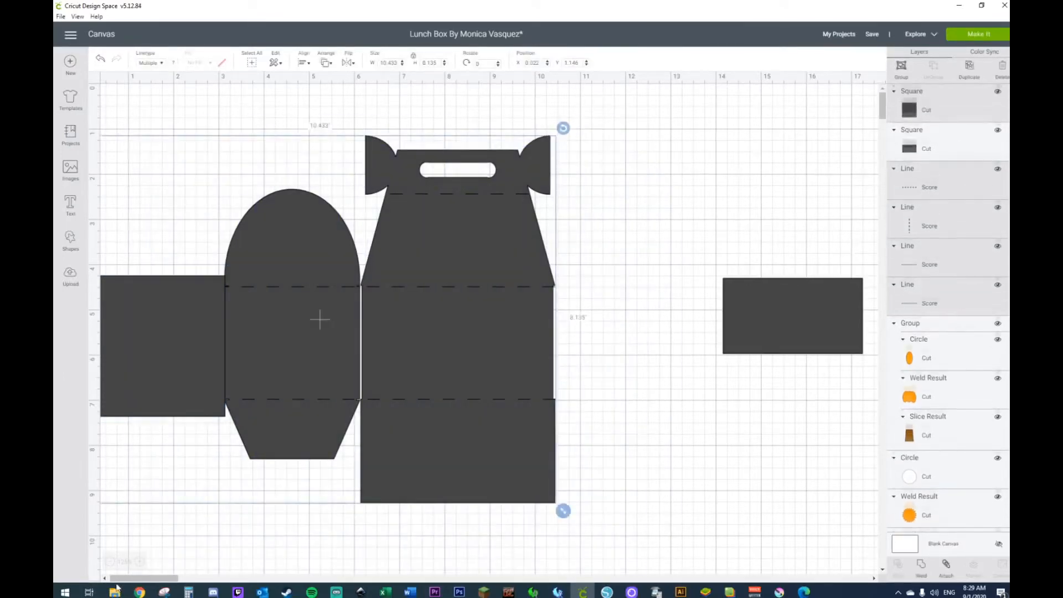
pyautogui.moveTo(263, 340); pyautogui.dragTo(310, 338)
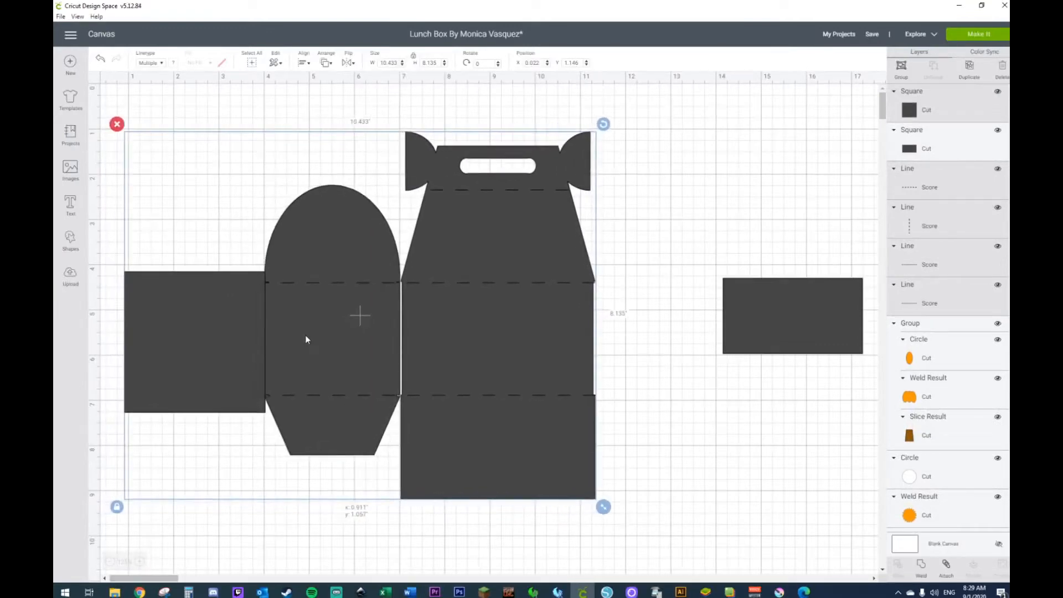
pyautogui.click(690, 215)
# Step: Slice the side piece with the overlapping square to separate the glue tab, and delete the leftover notched square
pyautogui.click(229, 328)
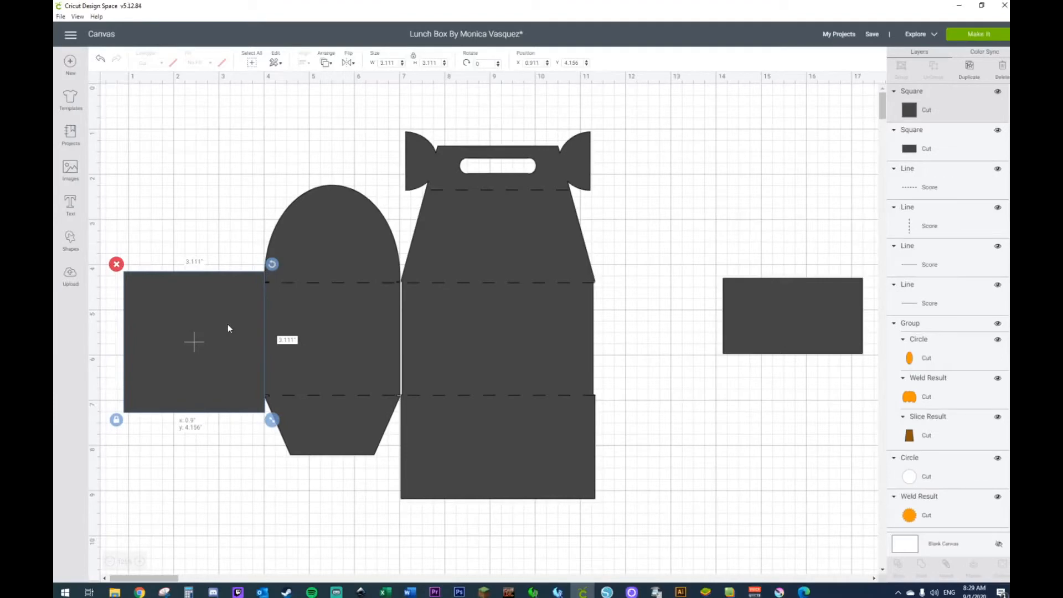
pyautogui.keyDown('shift'); pyautogui.click(328, 256); pyautogui.keyUp('shift')
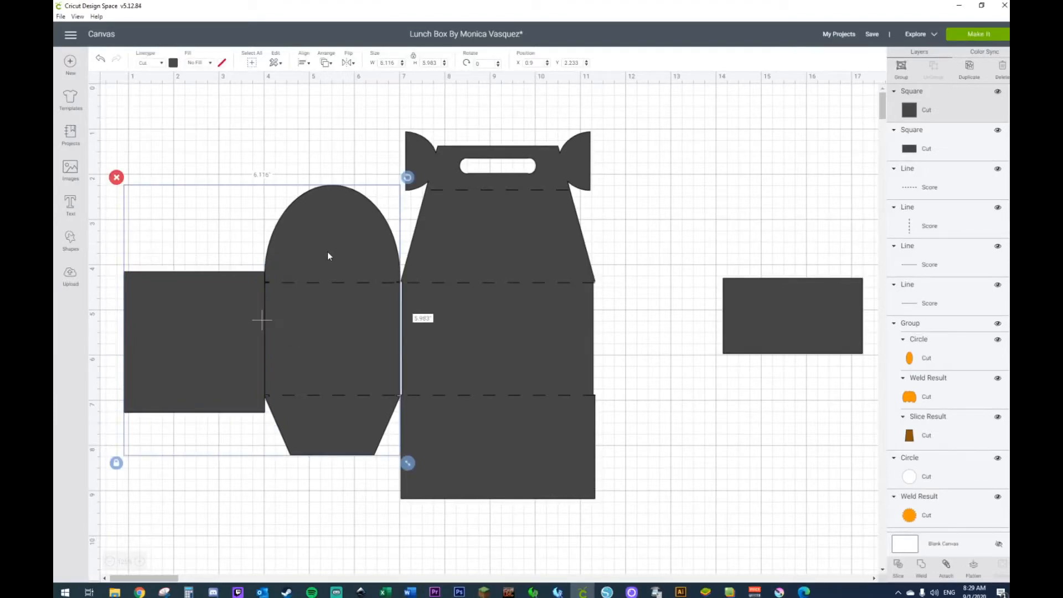
pyautogui.rightClick(328, 256)
pyautogui.click(356, 466)
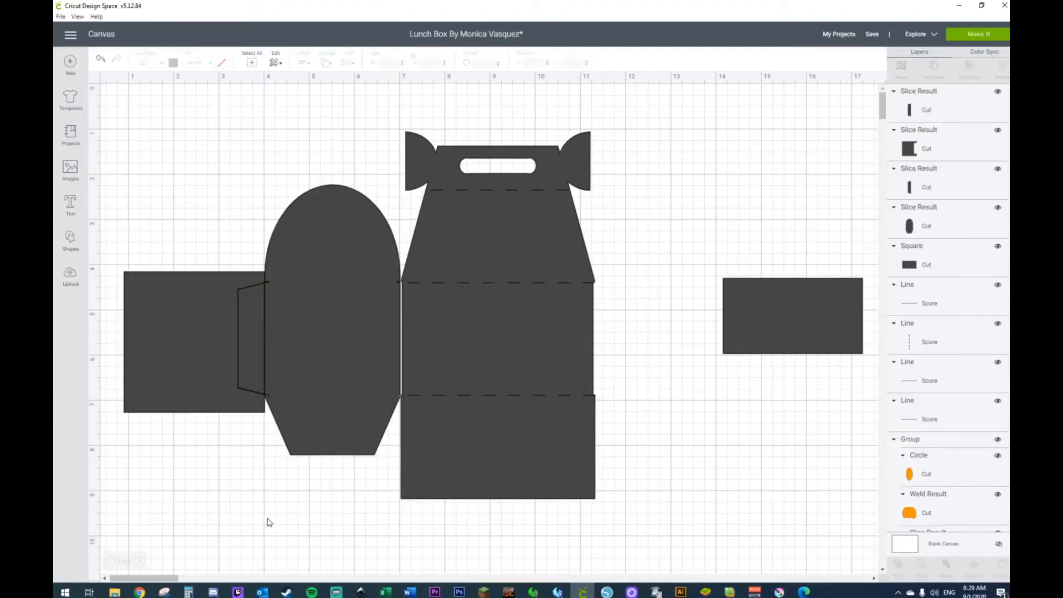
pyautogui.moveTo(216, 331); pyautogui.dragTo(208, 417)
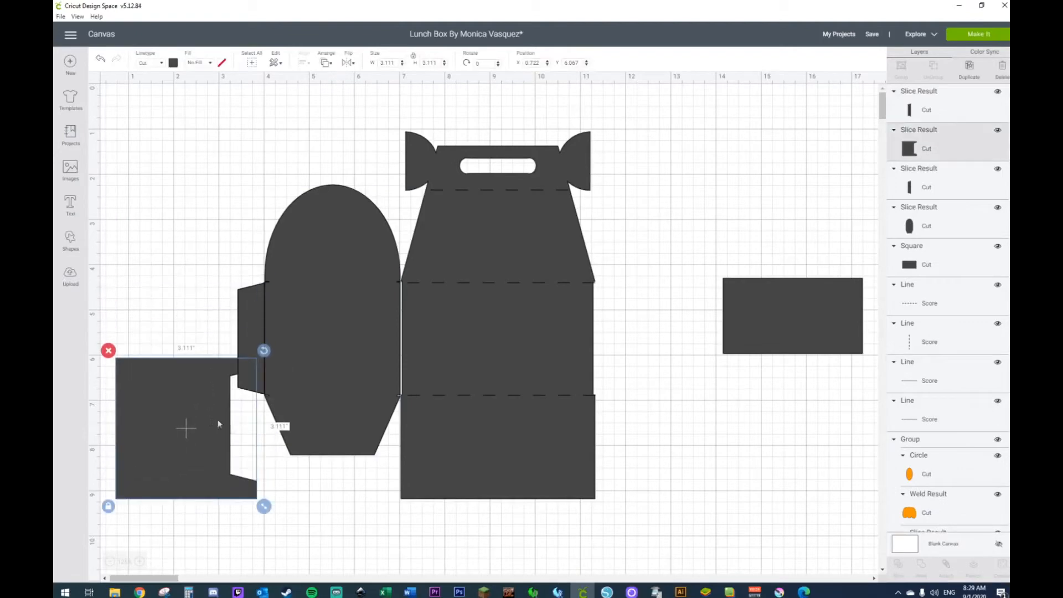
pyautogui.press('Delete')
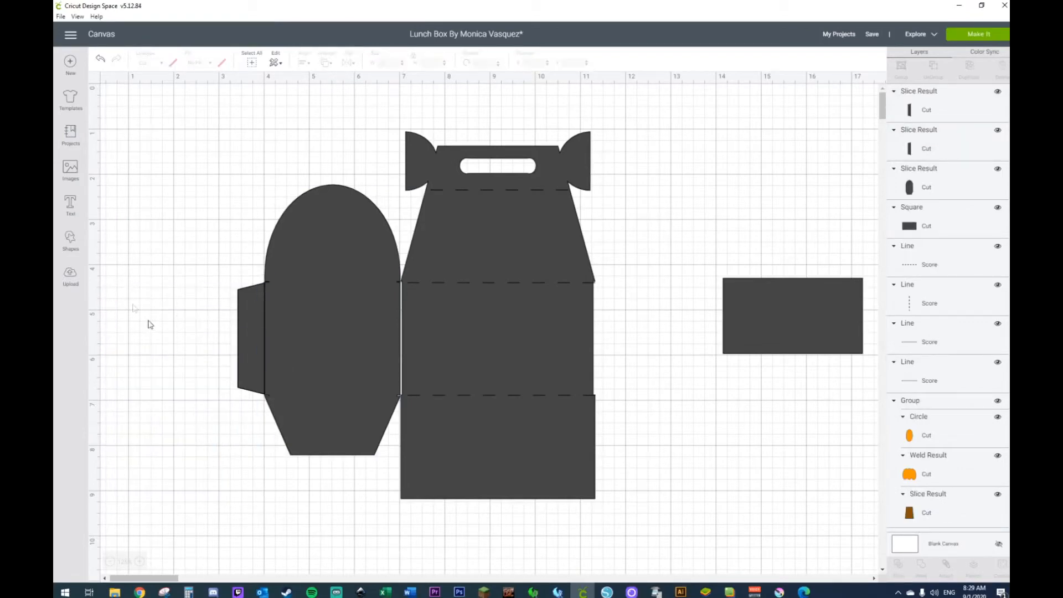
# Step: Insert a new square and resize it without locked proportions to a strip 0.056 inches wide and 1 inch high
pyautogui.click(71, 240)
pyautogui.click(112, 172)
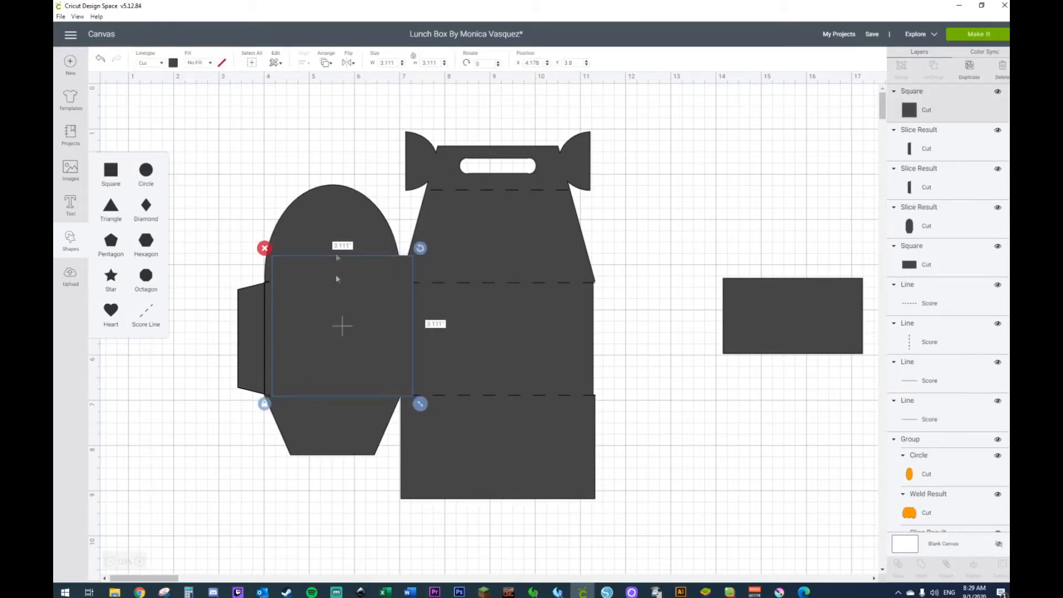
pyautogui.click(264, 405)
pyautogui.click(439, 62)
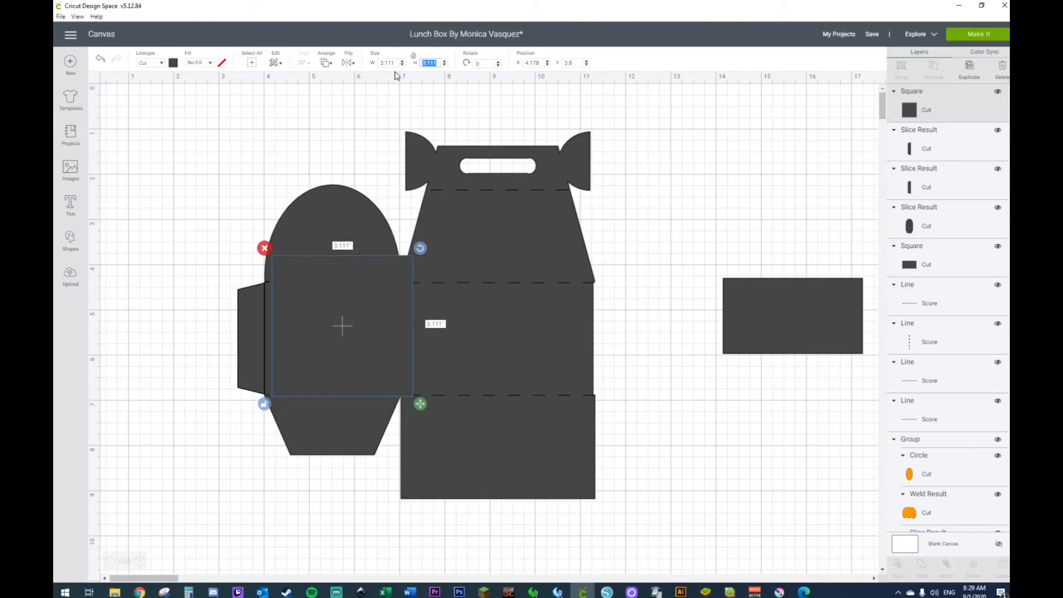
pyautogui.moveTo(420, 404); pyautogui.dragTo(282, 379)
pyautogui.click(430, 62)
pyautogui.press('Return')
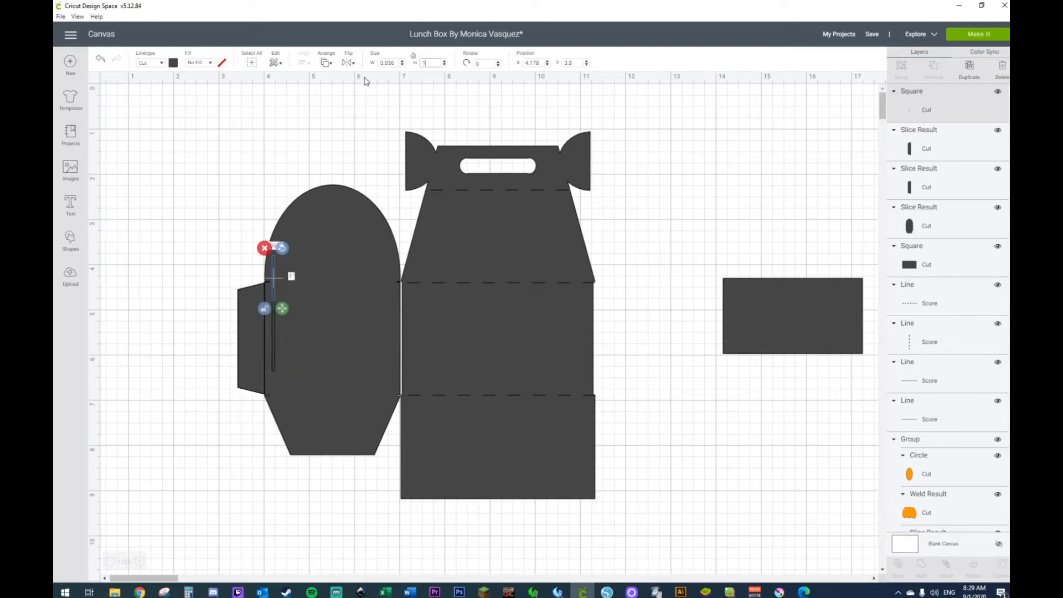
# Step: Place the thin strip on the upper part of the half-circle flap and center it horizontally on the side piece
pyautogui.click(262, 274)
pyautogui.click(272, 283)
pyautogui.moveTo(271, 284); pyautogui.dragTo(331, 231)
pyautogui.moveTo(337, 139); pyautogui.dragTo(303, 246)
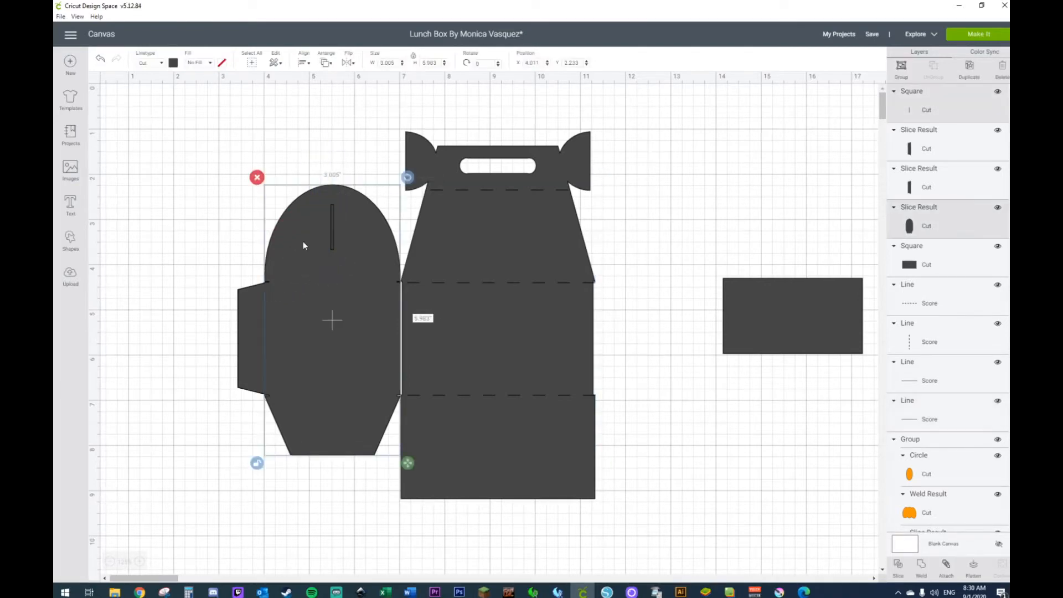
pyautogui.click(305, 67)
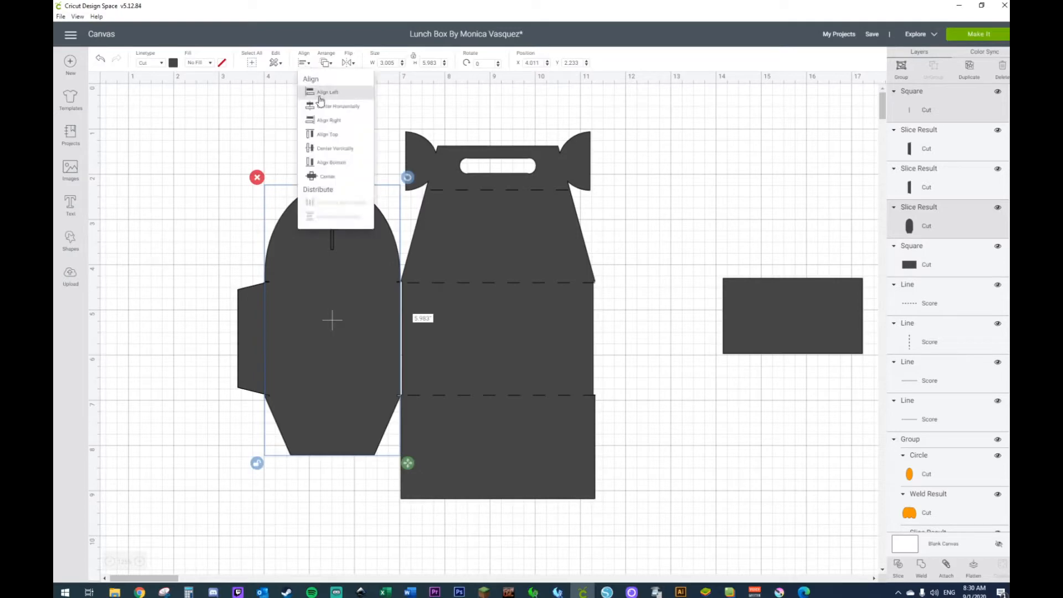
pyautogui.click(326, 111)
pyautogui.click(304, 159)
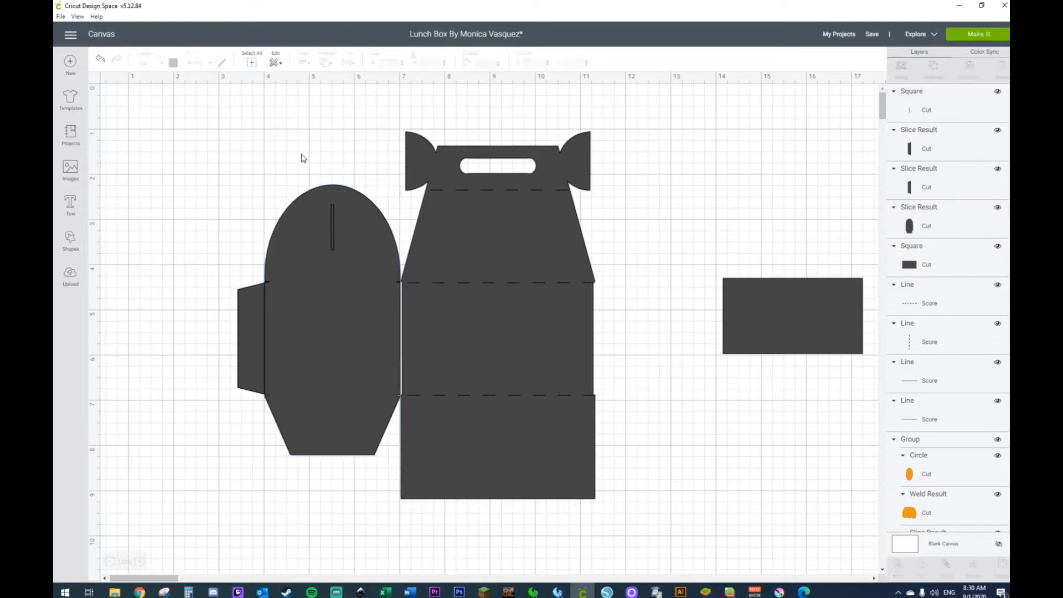
# Step: Try to attach the glue tab to the side piece after nudging it 0.1 inch right, and undo the attachment
pyautogui.click(259, 340)
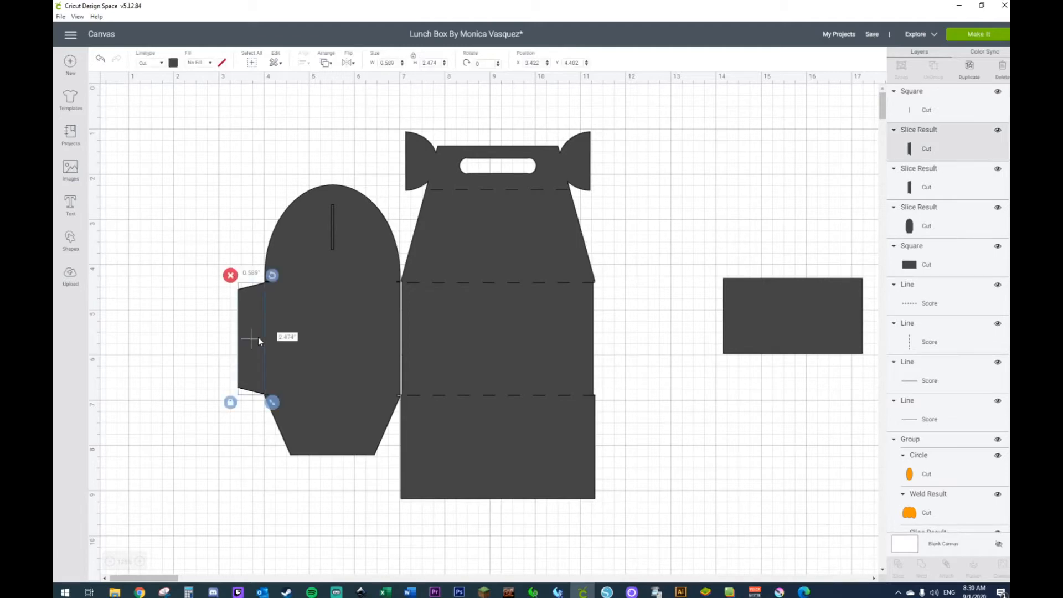
pyautogui.press('Right')
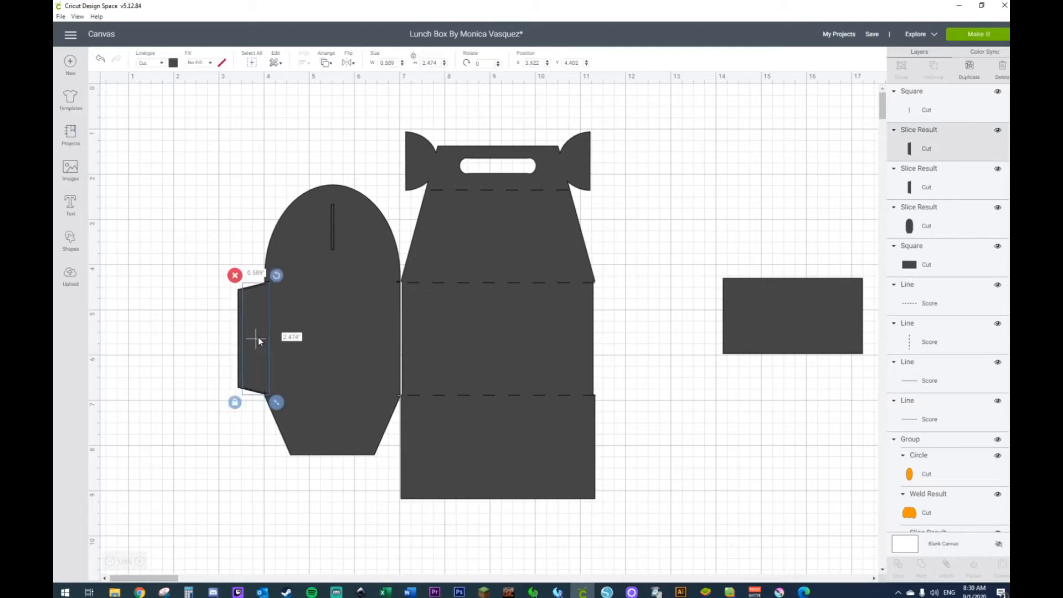
pyautogui.keyDown('shift'); pyautogui.click(295, 259); pyautogui.keyUp('shift')
pyautogui.rightClick(295, 259)
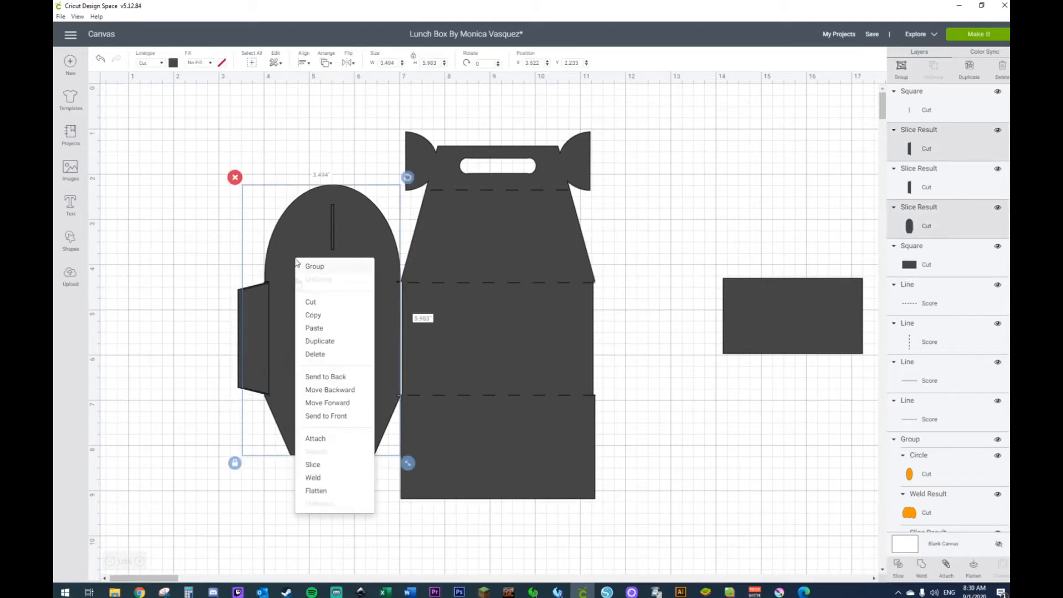
pyautogui.click(315, 438)
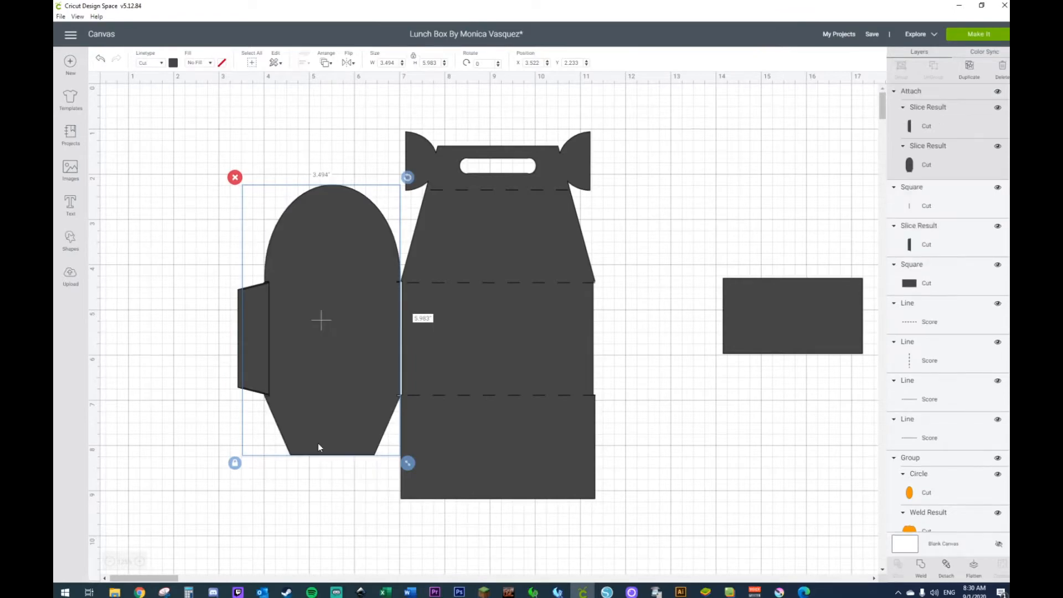
pyautogui.click(100, 58)
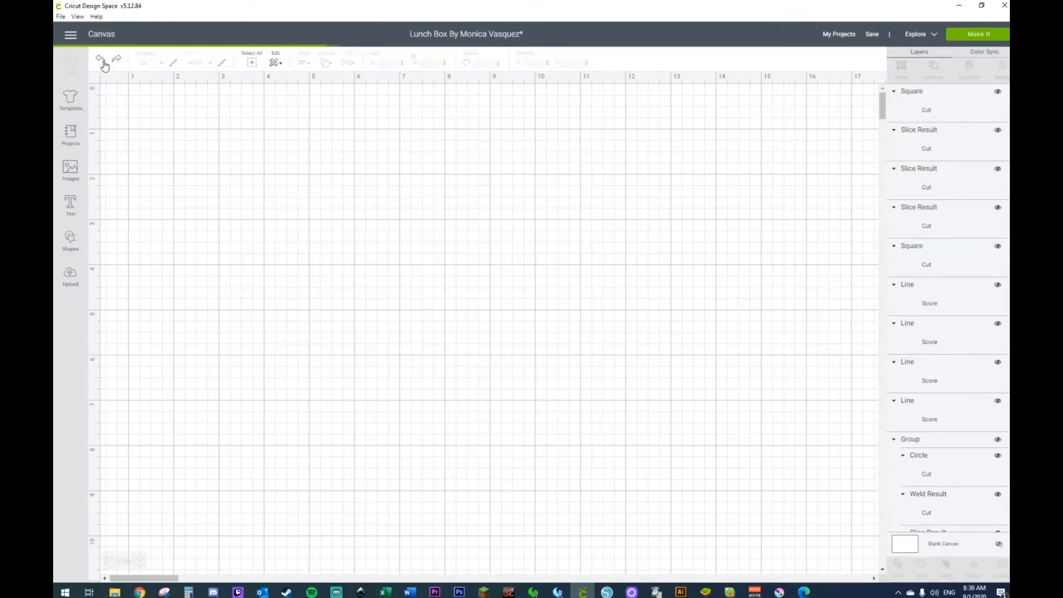
# Step: Delete the duplicate glue tab slice lying beside the side piece
pyautogui.click(253, 334)
pyautogui.press('Delete')
pyautogui.click(252, 333)
pyautogui.keyDown('shift'); pyautogui.click(308, 265); pyautogui.keyUp('shift')
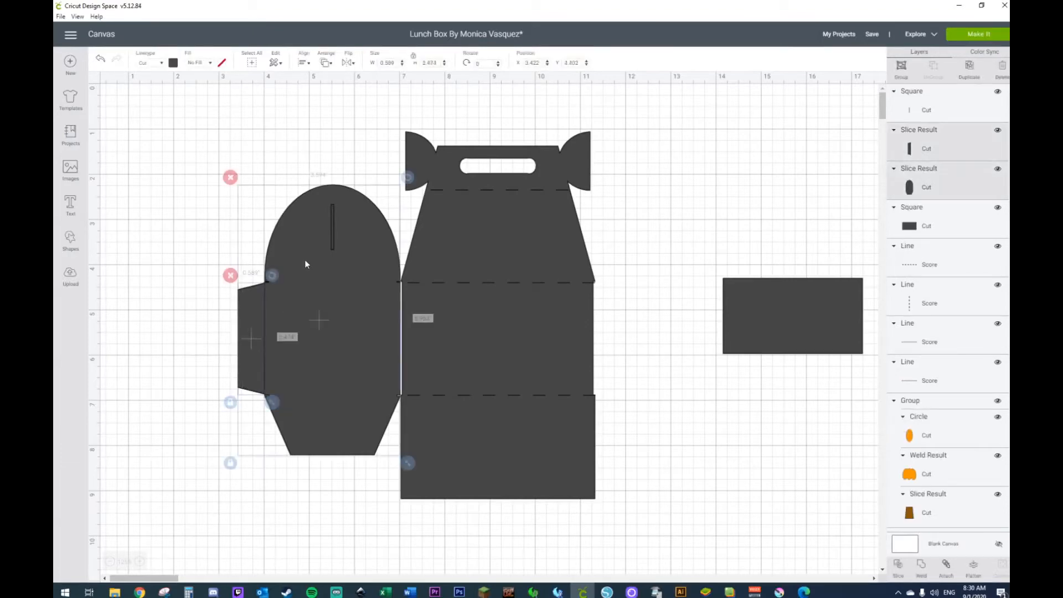
pyautogui.click(241, 266)
# Step: Weld the remaining glue tab, overlapped 0.1 inch, to the side piece and send the result behind the score lines
pyautogui.moveTo(258, 325); pyautogui.dragTo(262, 326)
pyautogui.keyDown('shift'); pyautogui.click(288, 252); pyautogui.keyUp('shift')
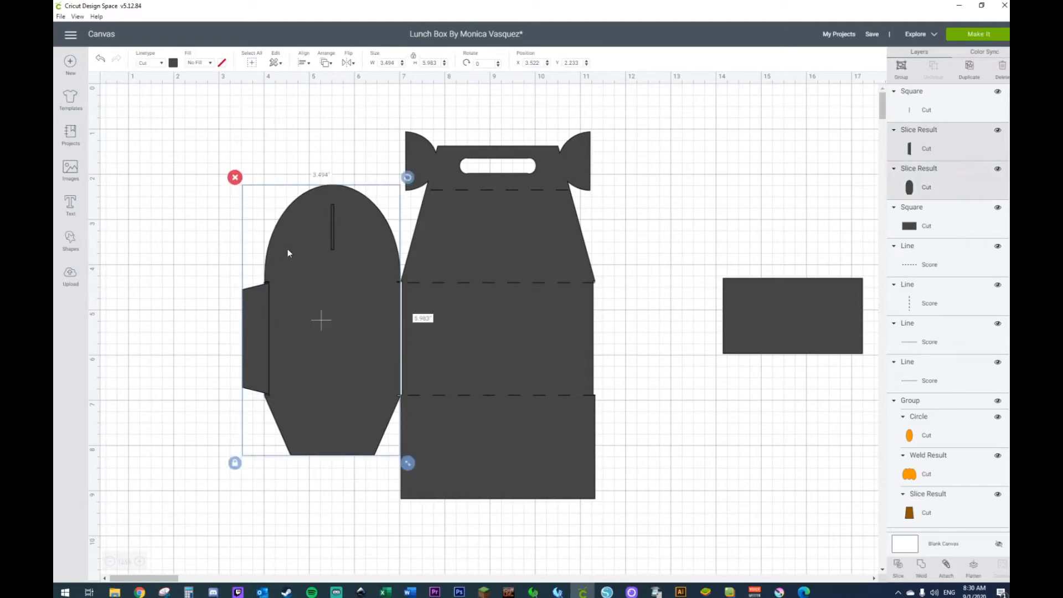
pyautogui.rightClick(288, 253)
pyautogui.click(316, 476)
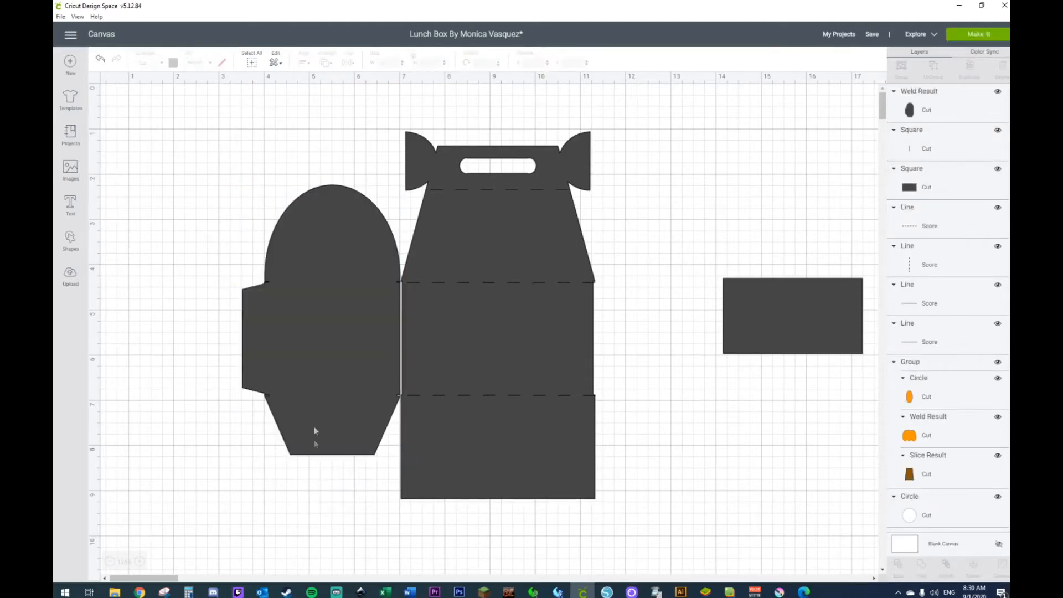
pyautogui.rightClick(314, 426)
pyautogui.click(340, 381)
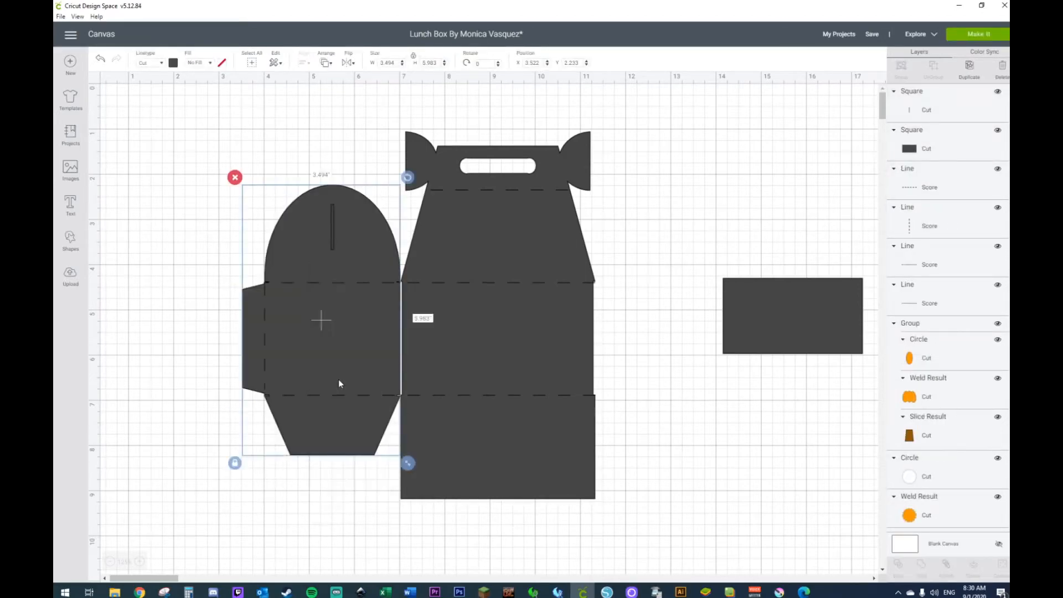
pyautogui.moveTo(762, 317); pyautogui.dragTo(728, 311)
pyautogui.click(333, 233)
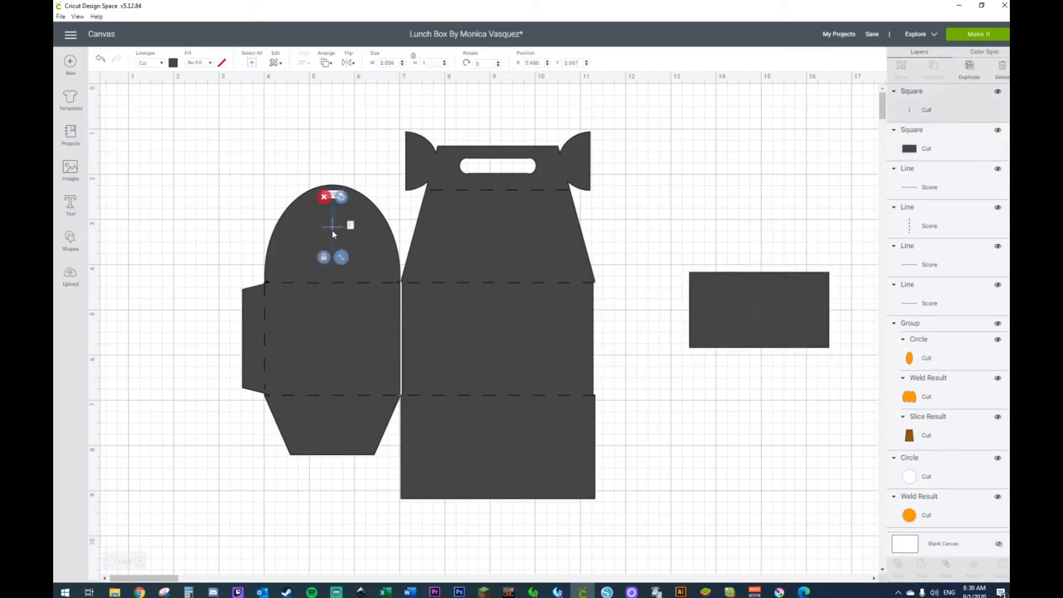
pyautogui.press('Delete')
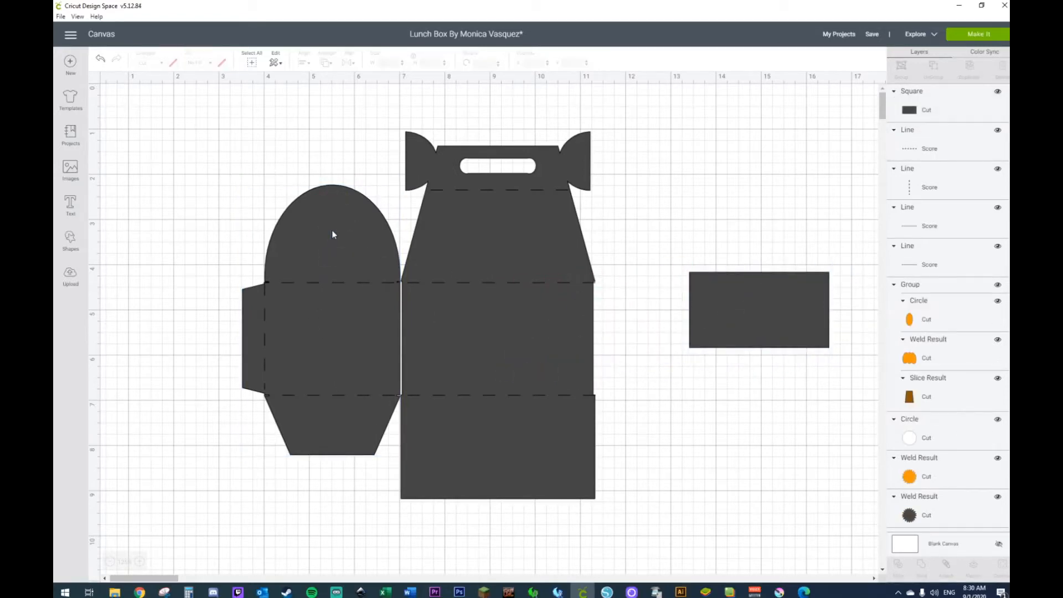
pyautogui.click(99, 61)
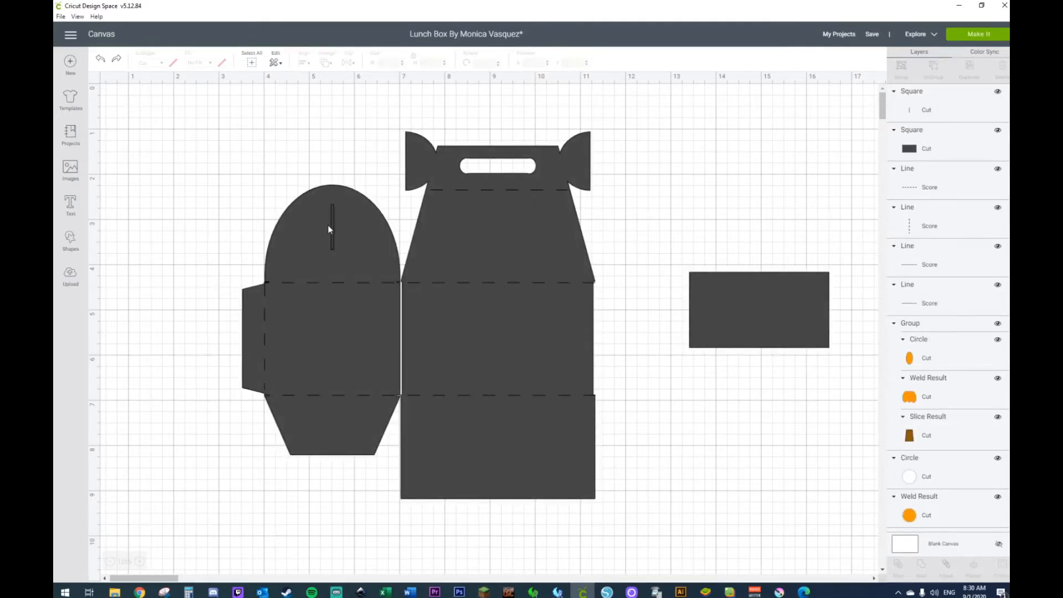
# Step: Slice the thin strip out of the half-circle flap and delete both leftover strip pieces to open the slit
pyautogui.click(331, 225)
pyautogui.keyDown('shift'); pyautogui.click(311, 233); pyautogui.keyUp('shift')
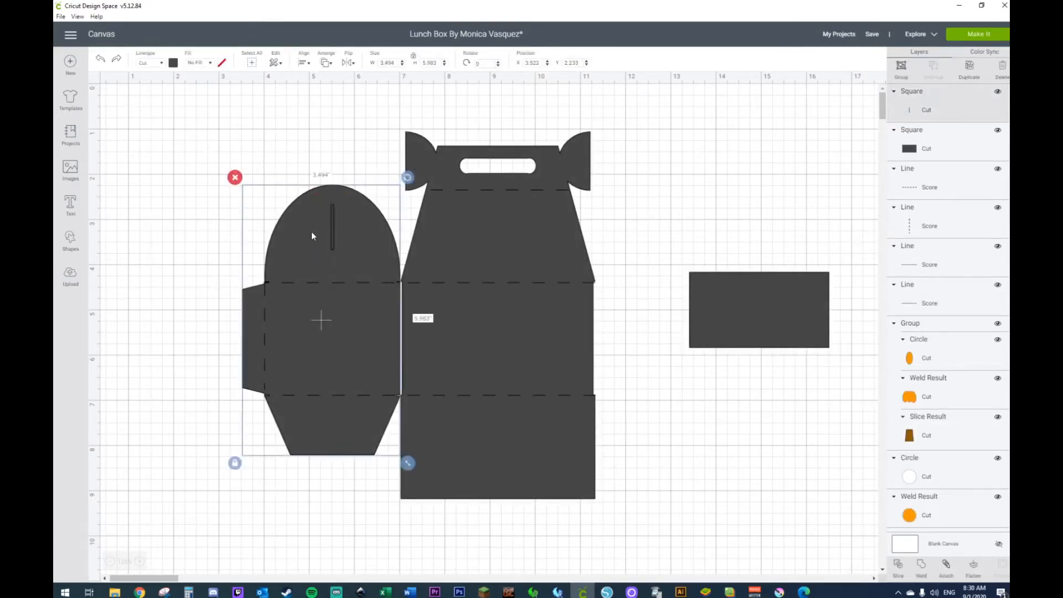
pyautogui.rightClick(311, 232)
pyautogui.click(331, 441)
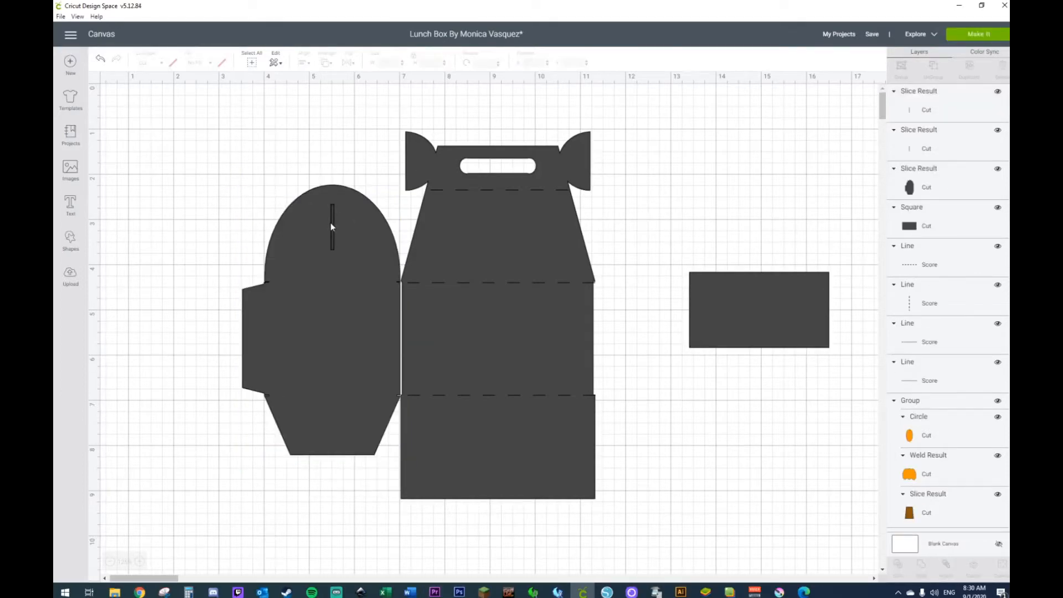
pyautogui.click(331, 223)
pyautogui.press('Delete')
pyautogui.click(331, 224)
pyautogui.press('Delete')
# Step: Send the slit side piece to the back so it lies behind the score lines
pyautogui.rightClick(356, 286)
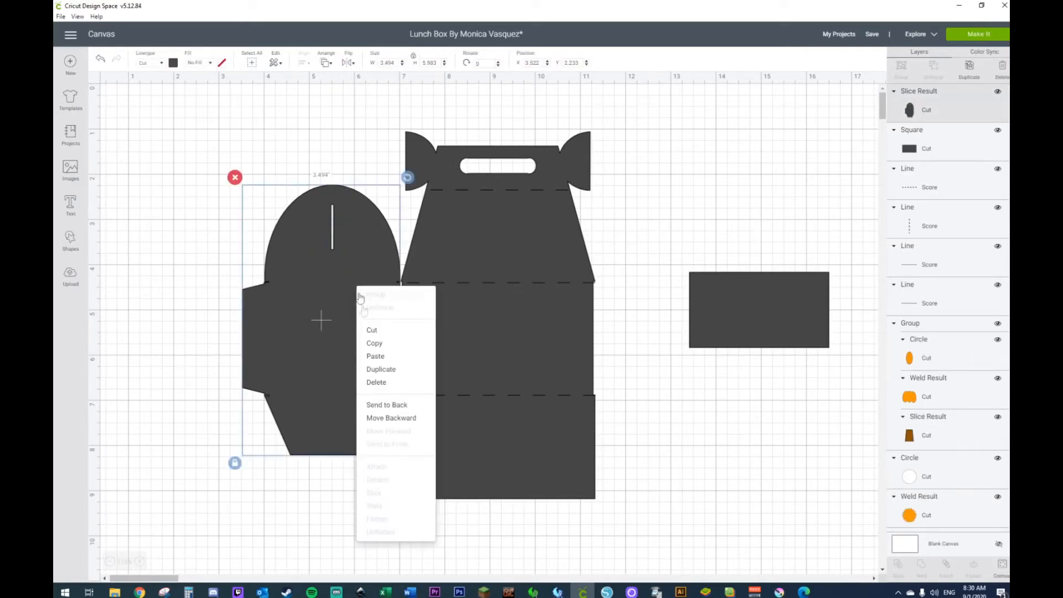
pyautogui.click(395, 405)
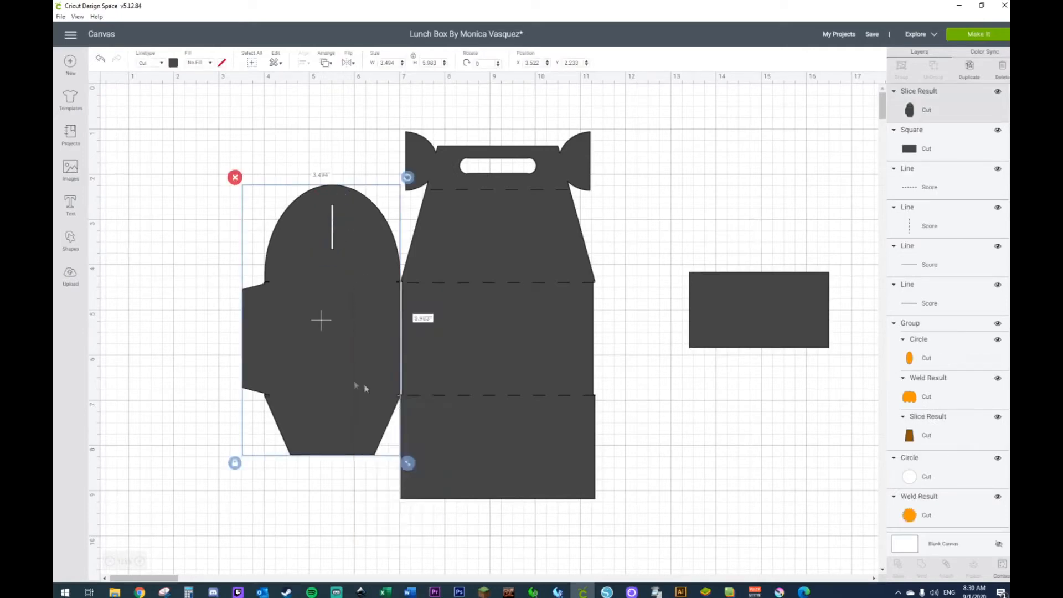
pyautogui.rightClick(341, 376)
pyautogui.click(370, 365)
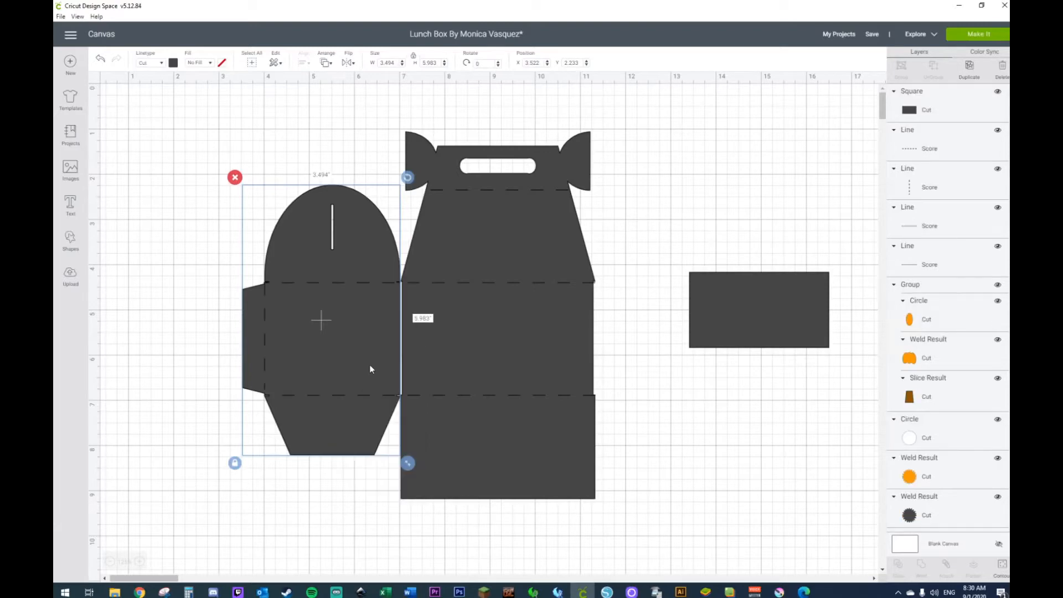
pyautogui.click(726, 382)
# Step: Move the spare rectangle over the joint between the side and main pieces, and resize it to about 3.12 by 2.49 inches
pyautogui.moveTo(732, 334); pyautogui.dragTo(381, 346)
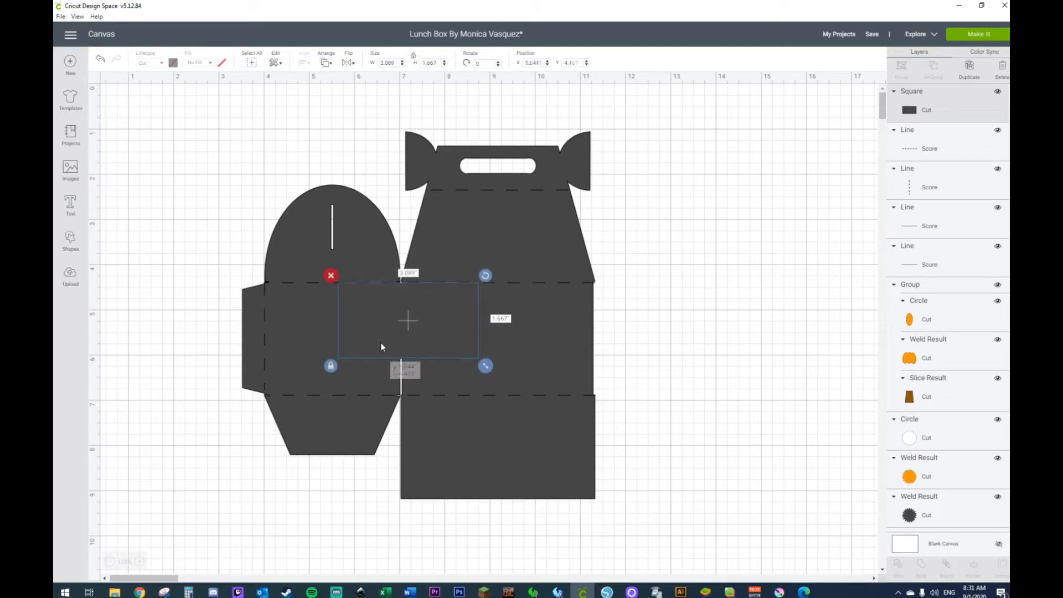
pyautogui.click(331, 365)
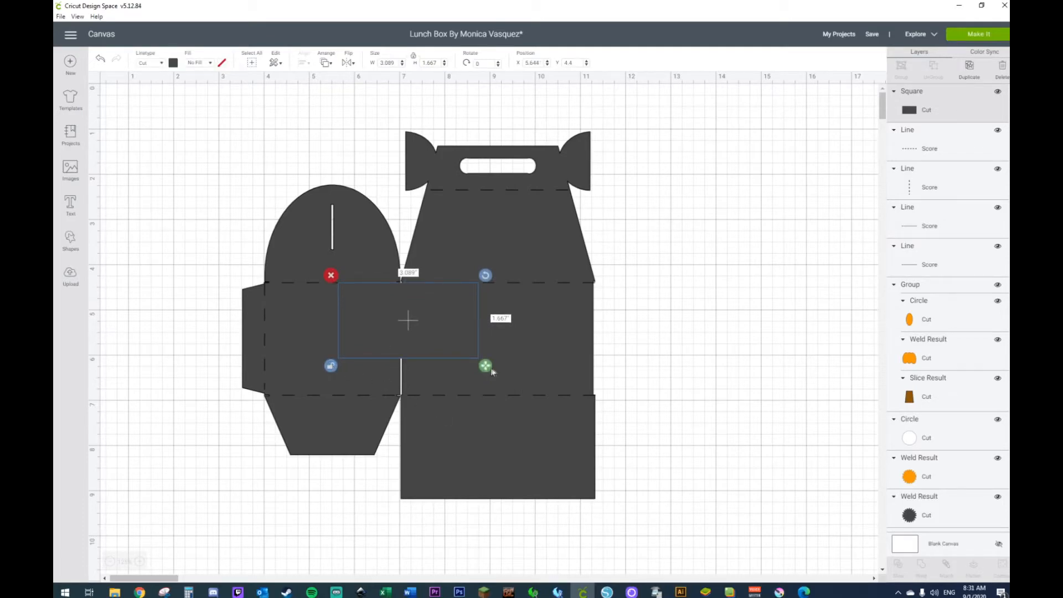
pyautogui.moveTo(489, 373); pyautogui.dragTo(487, 372)
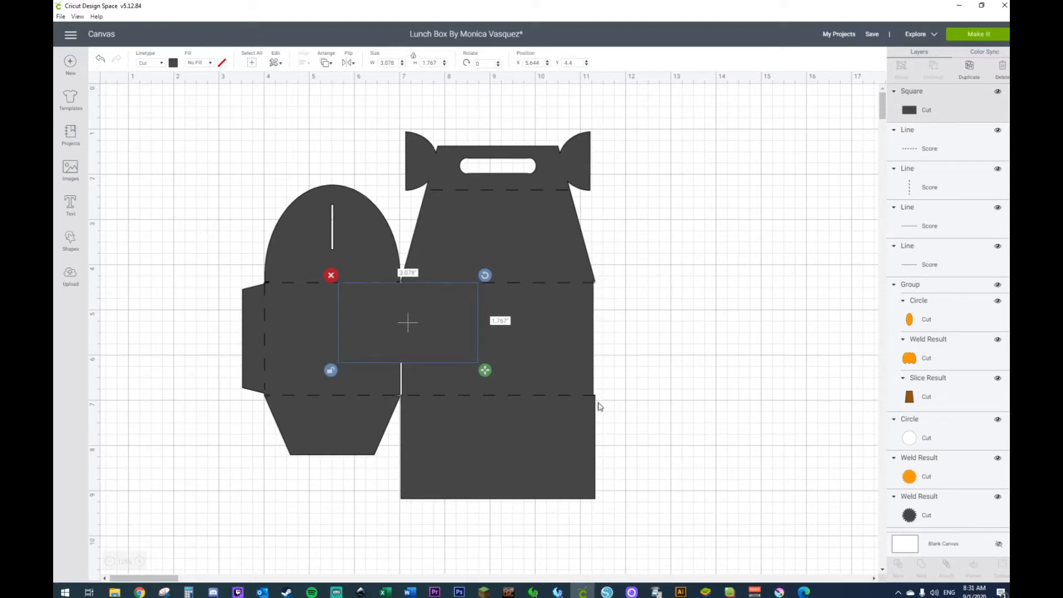
pyautogui.moveTo(485, 373); pyautogui.dragTo(487, 407)
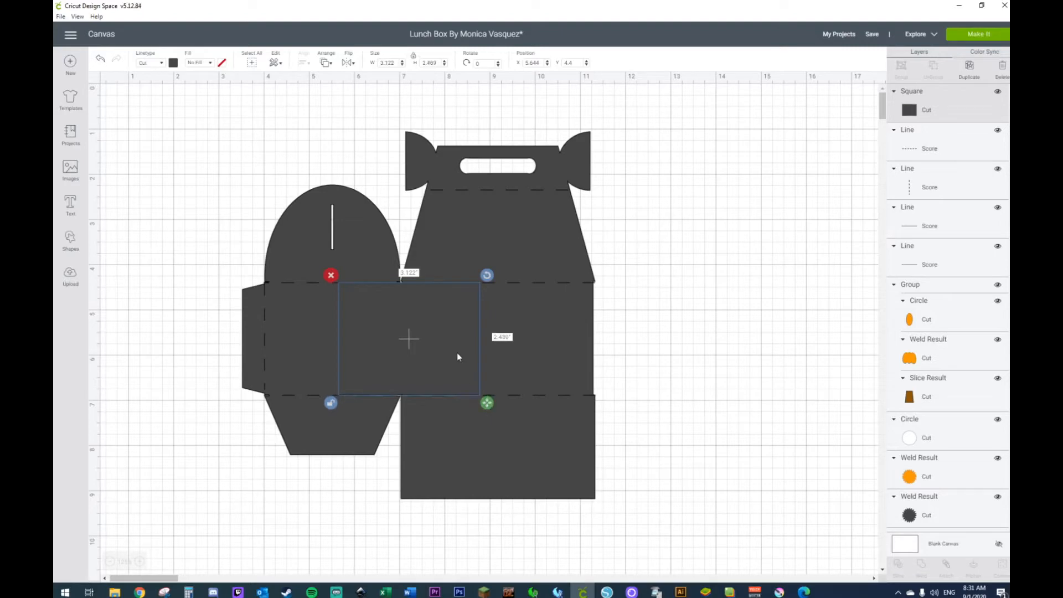
# Step: Weld the joining rectangle, main piece and side piece together, and send the result behind the score lines
pyautogui.keyDown('shift'); pyautogui.click(490, 266); pyautogui.keyUp('shift')
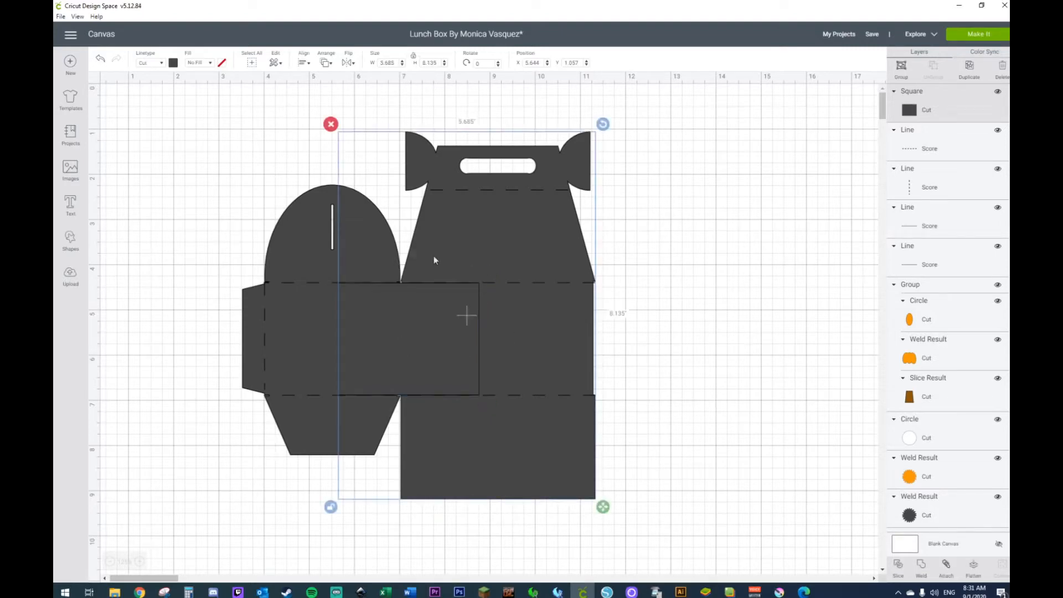
pyautogui.keyDown('shift'); pyautogui.click(376, 241); pyautogui.keyUp('shift')
pyautogui.rightClick(376, 242)
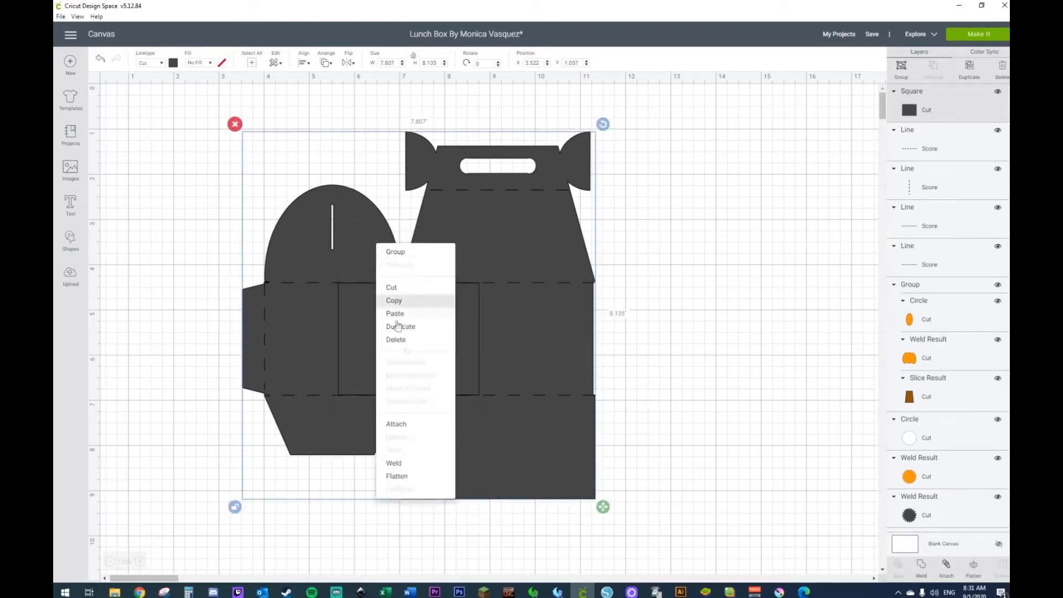
pyautogui.click(408, 464)
pyautogui.rightClick(451, 361)
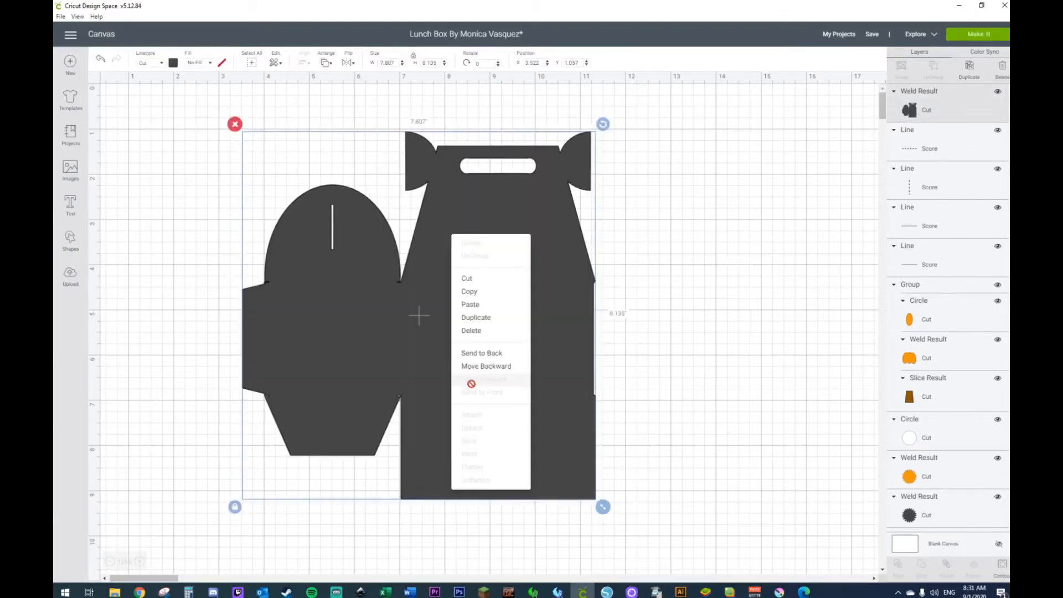
pyautogui.click(472, 354)
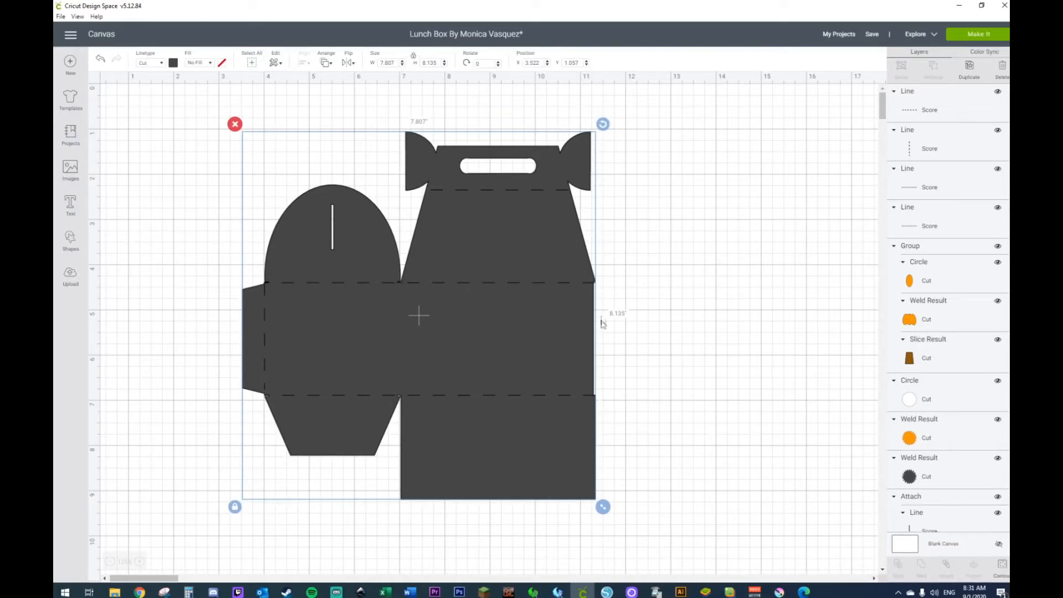
# Step: Add an unlocked square against the main piece's outer edge and stretch it to about 3.14 by 6.24 inches
pyautogui.click(70, 239)
pyautogui.click(111, 172)
pyautogui.moveTo(351, 312); pyautogui.dragTo(647, 281)
pyautogui.click(587, 404)
pyautogui.moveTo(742, 401); pyautogui.dragTo(746, 545)
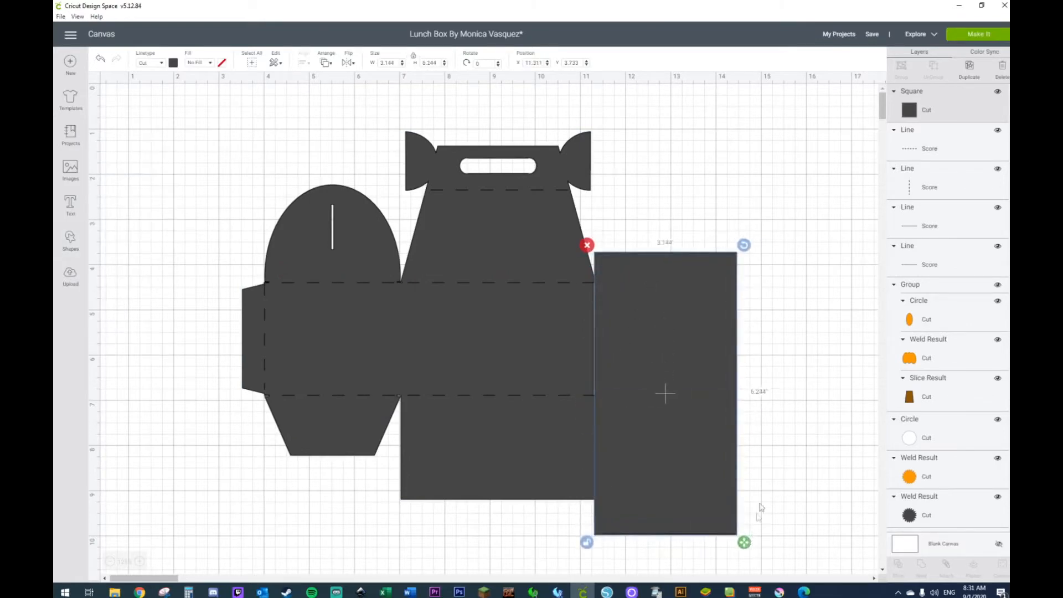
pyautogui.moveTo(710, 363); pyautogui.dragTo(706, 363)
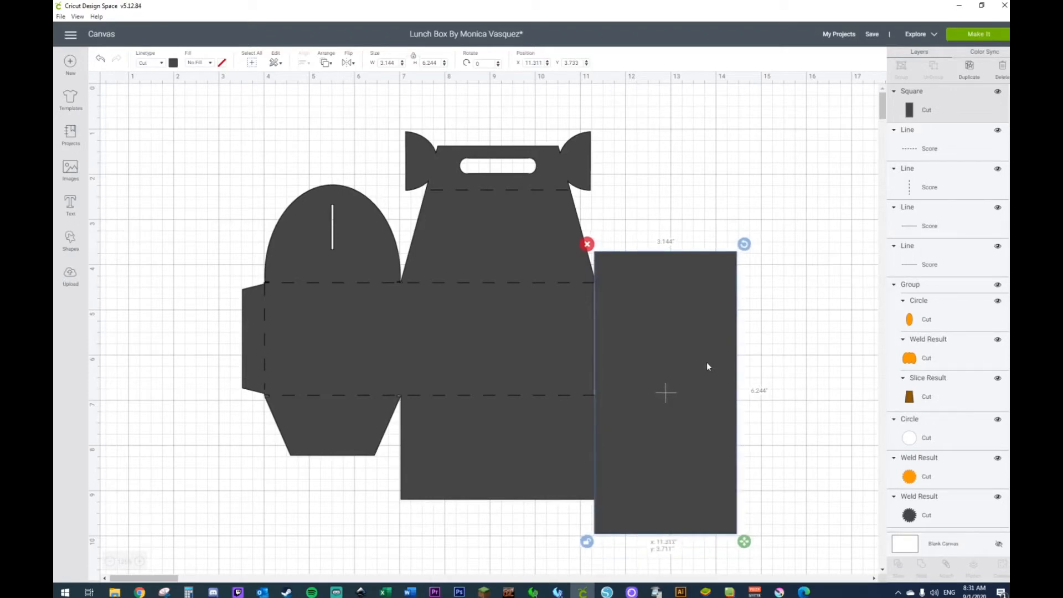
# Step: Nudge the rectangle slightly over the main piece's uneven edge, slice the template with it and delete the leftover rectangle
pyautogui.click(523, 337)
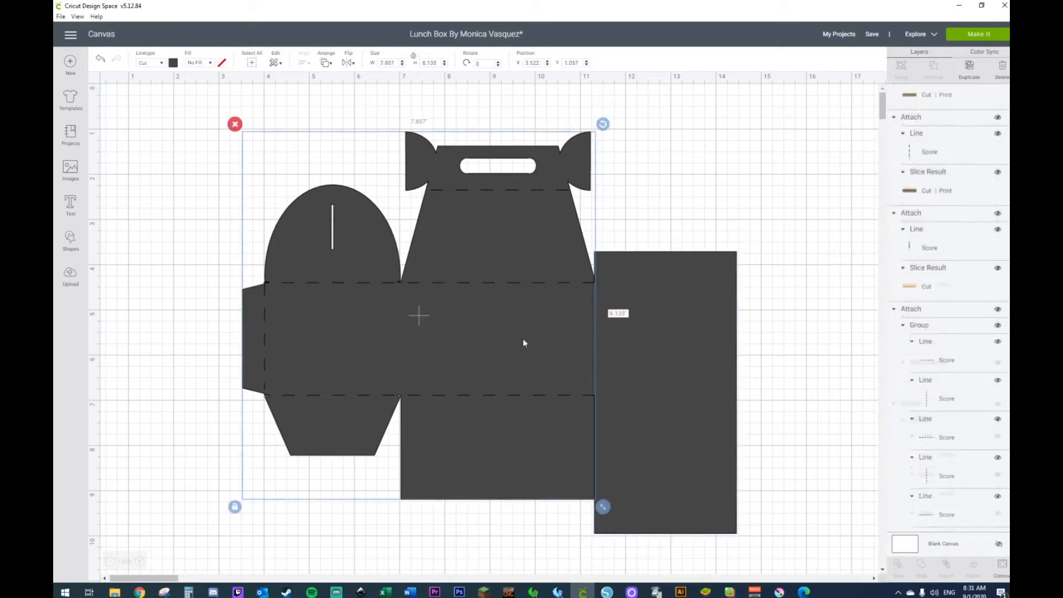
pyautogui.keyDown('shift'); pyautogui.click(645, 332); pyautogui.keyUp('shift')
pyautogui.rightClick(645, 332)
pyautogui.click(829, 400)
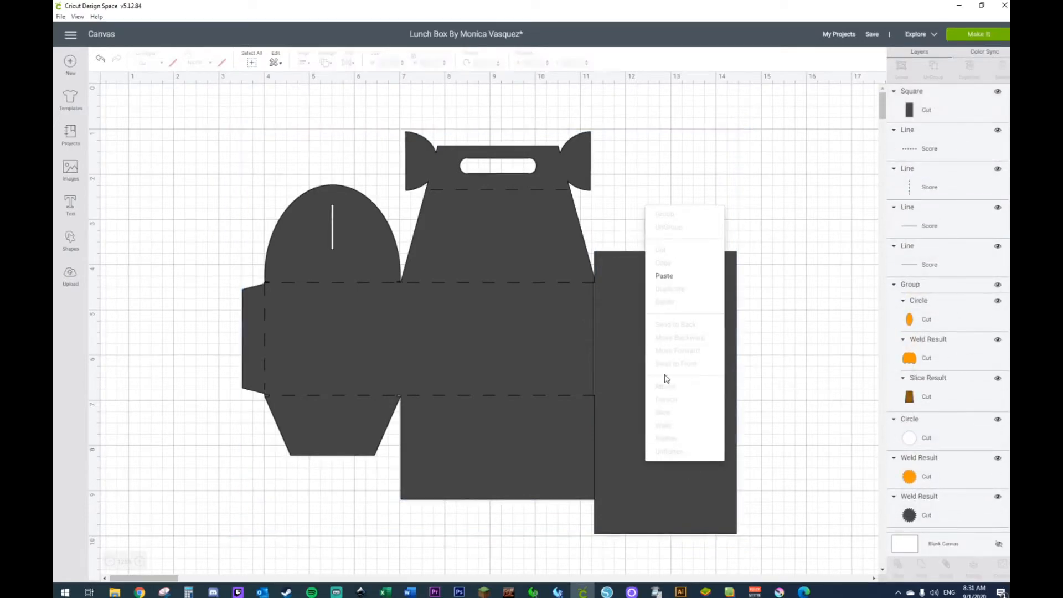
pyautogui.click(614, 368)
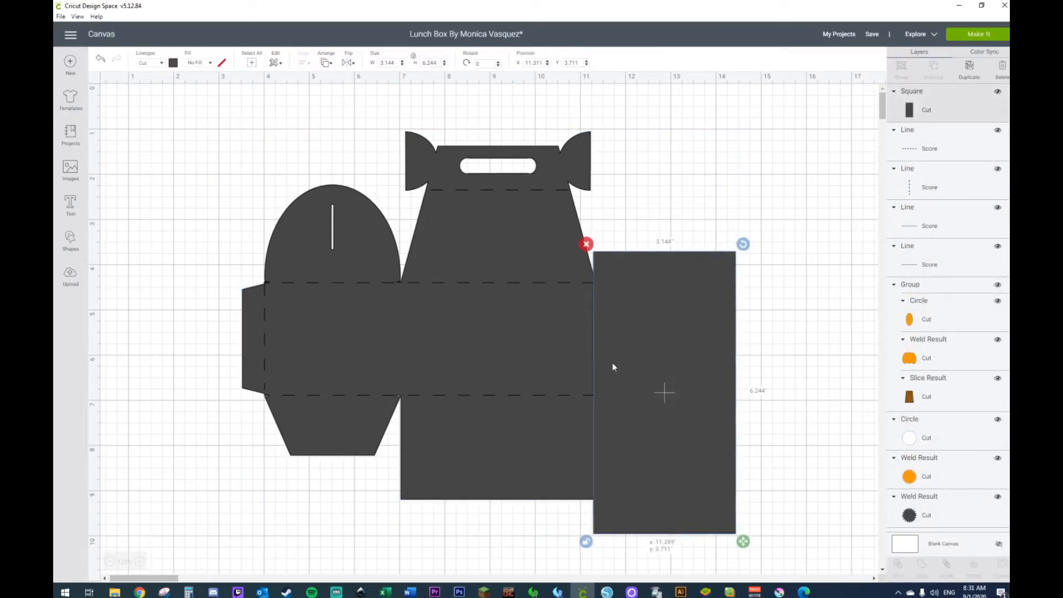
pyautogui.keyDown('shift'); pyautogui.click(557, 364); pyautogui.keyUp('shift')
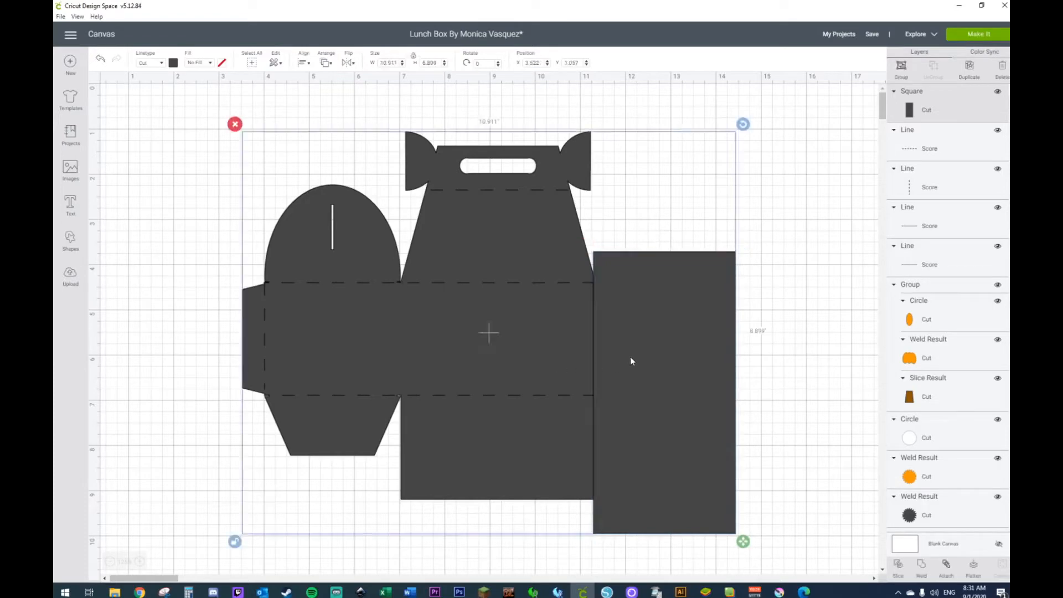
pyautogui.rightClick(630, 360)
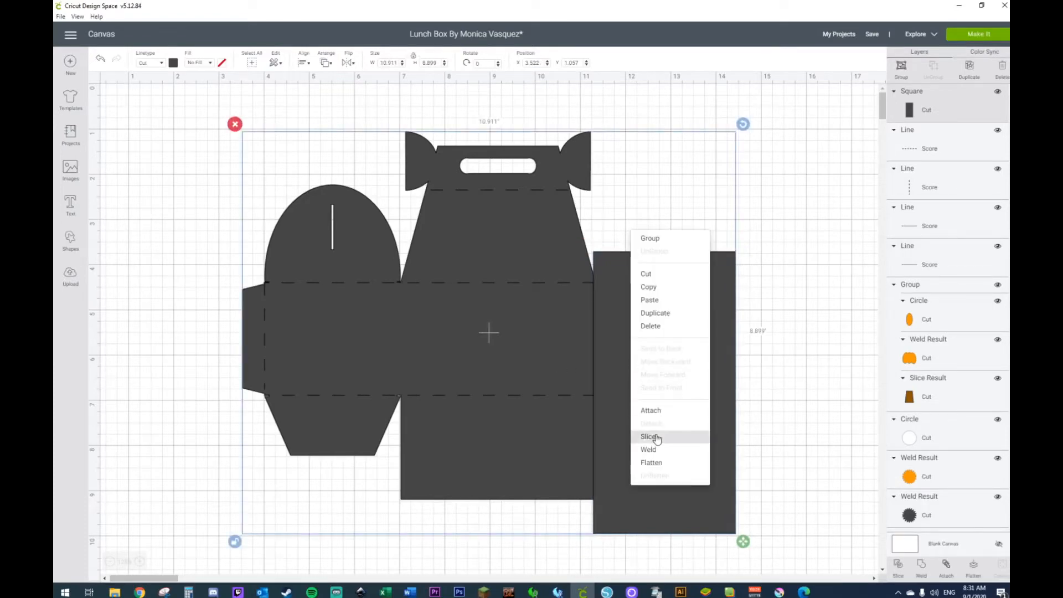
pyautogui.click(655, 436)
pyautogui.click(667, 416)
pyautogui.press('Delete')
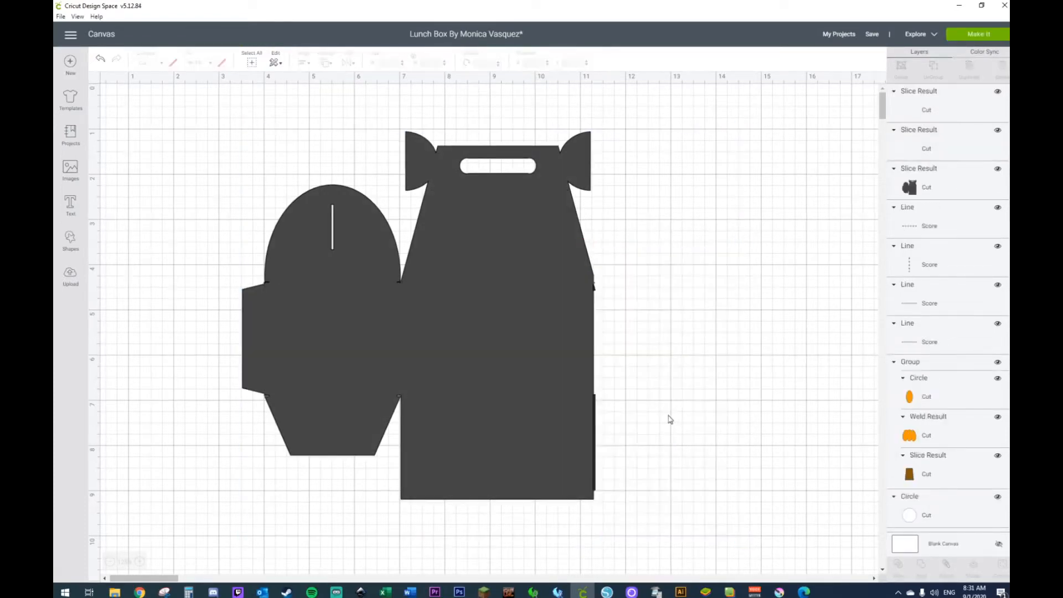
# Step: Send the trimmed template piece to the back so it lies behind the score lines
pyautogui.click(593, 289)
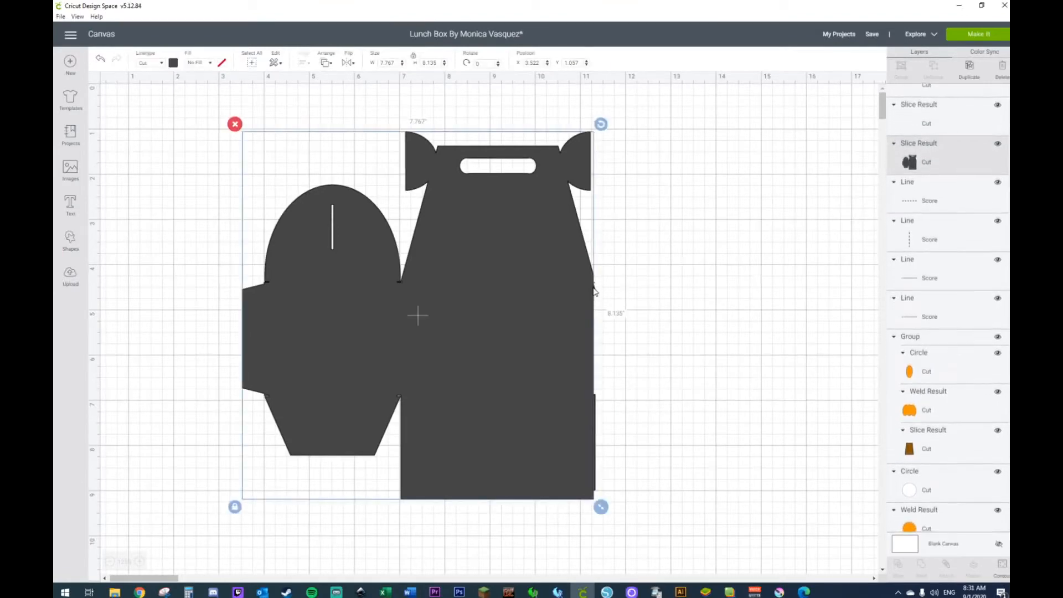
pyautogui.click(720, 284)
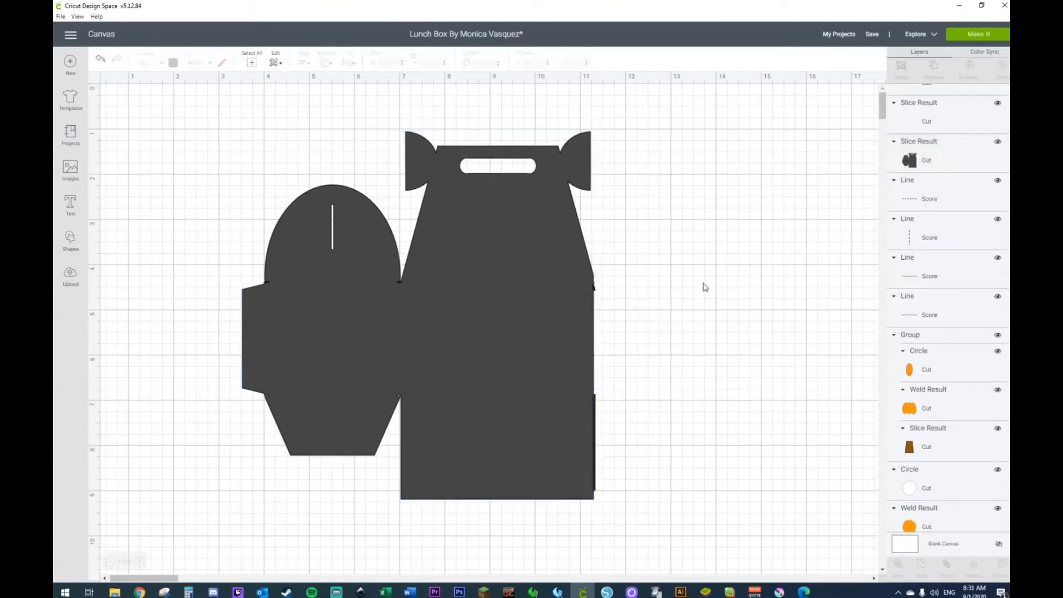
pyautogui.rightClick(351, 266)
pyautogui.click(400, 390)
pyautogui.rightClick(400, 390)
pyautogui.click(391, 356)
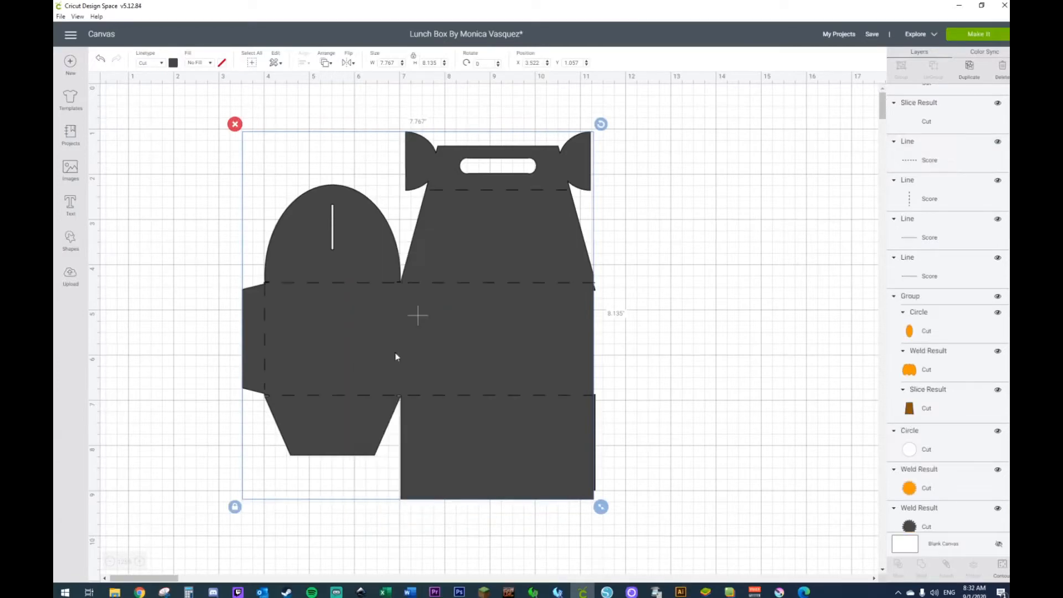
# Step: Add a vertical score line about 2.47 inches long along the fold between the side and main pieces
pyautogui.click(159, 241)
pyautogui.click(70, 239)
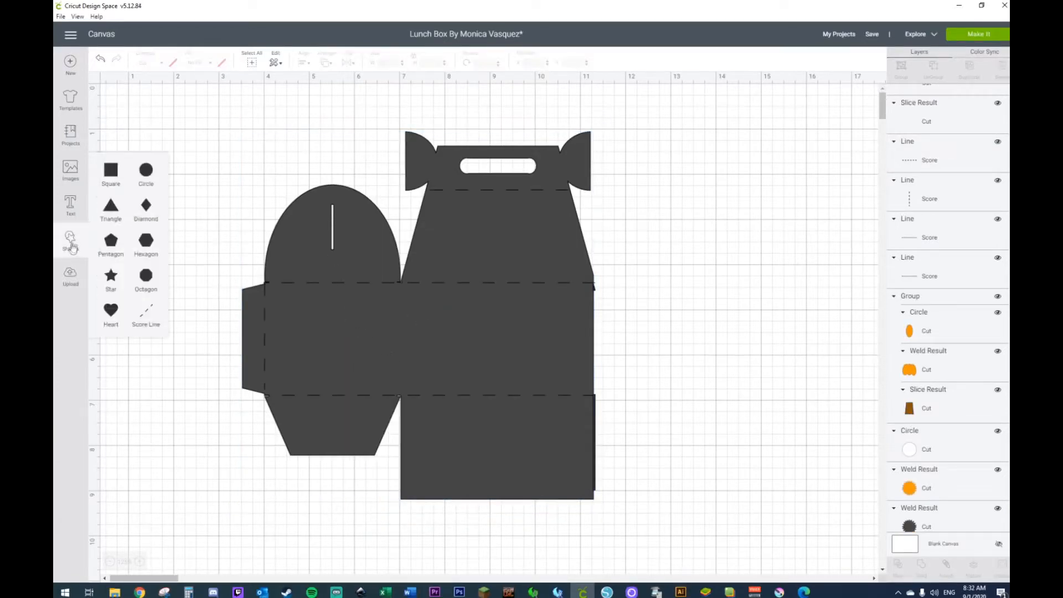
pyautogui.click(146, 313)
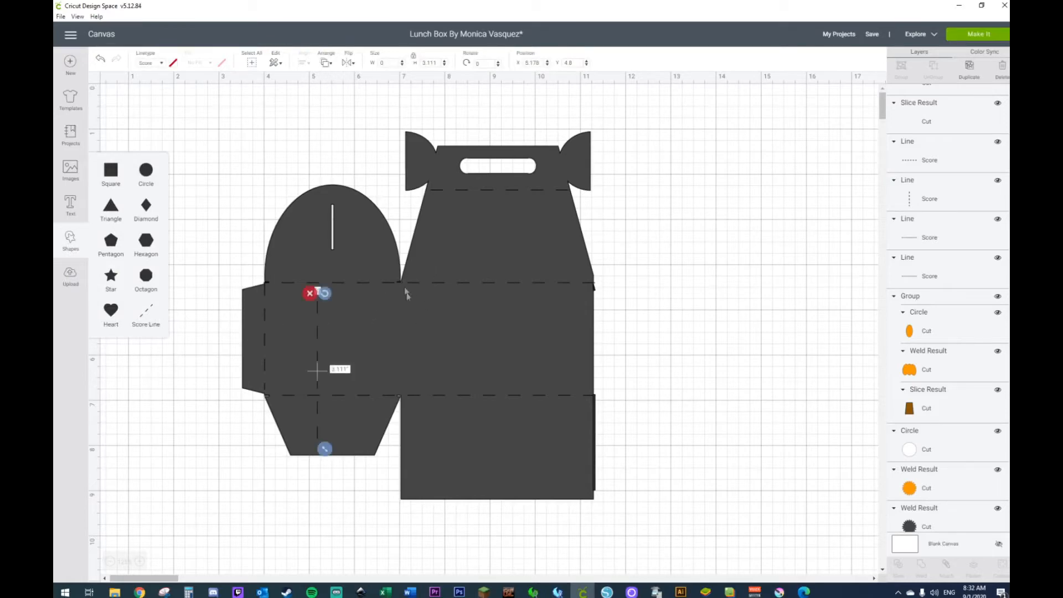
pyautogui.moveTo(317, 434); pyautogui.dragTo(407, 402)
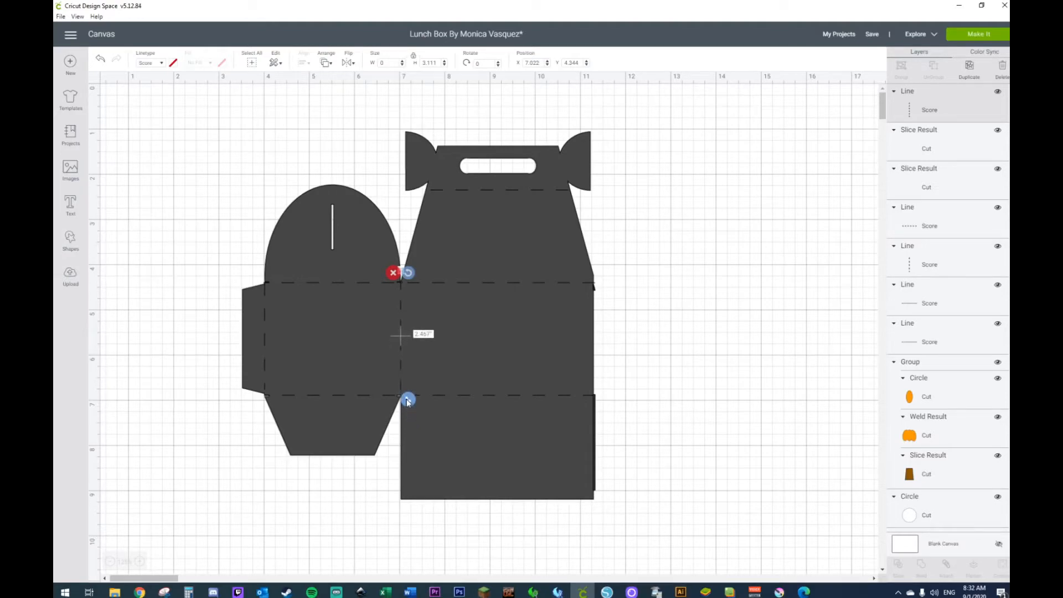
# Step: Attach all five score lines to the template's cut piece
pyautogui.moveTo(186, 156); pyautogui.dragTo(538, 491)
pyautogui.rightClick(538, 491)
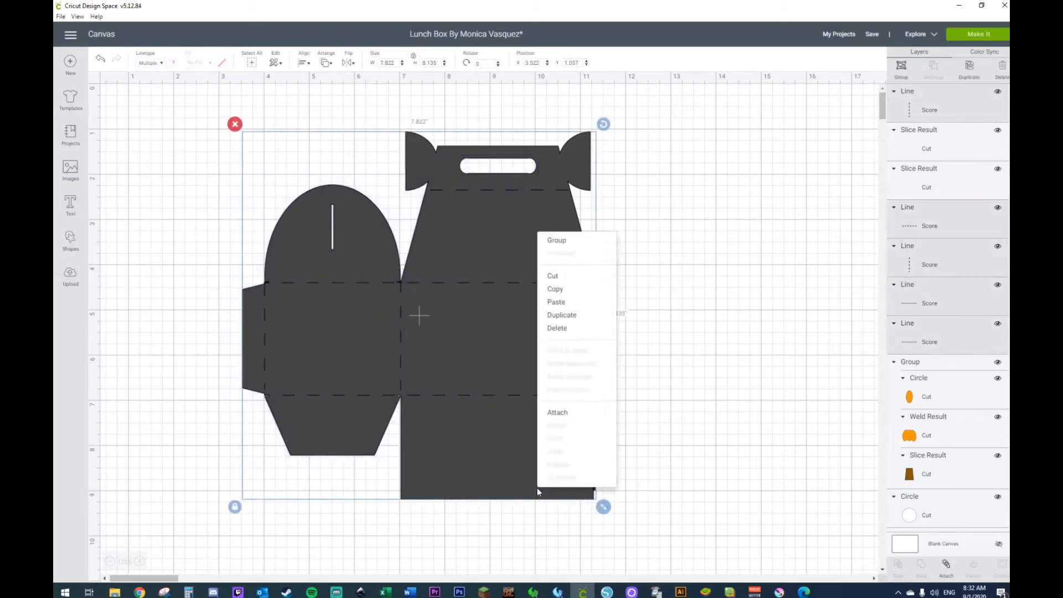
pyautogui.click(560, 415)
# Step: Move the attached template away from the two thin slice leftovers and delete them
pyautogui.moveTo(547, 411); pyautogui.dragTo(485, 411)
pyautogui.moveTo(716, 239); pyautogui.dragTo(557, 534)
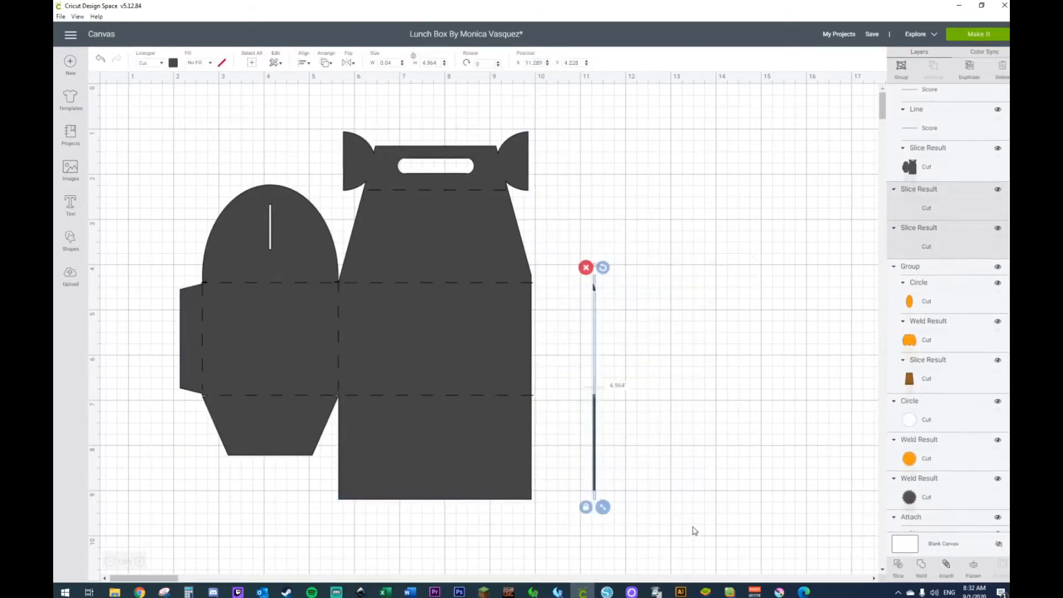
pyautogui.press('Delete')
# Step: Reposition the attached template near the canvas's upper-left corner, at about X 0.18, Y 0.64 inches
pyautogui.moveTo(489, 370); pyautogui.dragTo(636, 364)
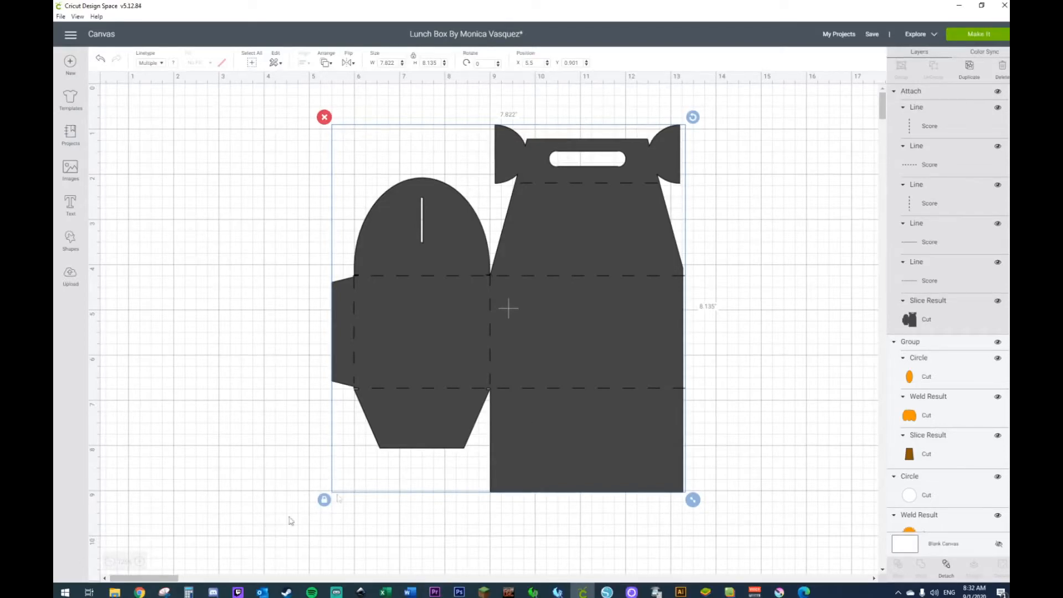
pyautogui.moveTo(619, 361); pyautogui.dragTo(468, 367)
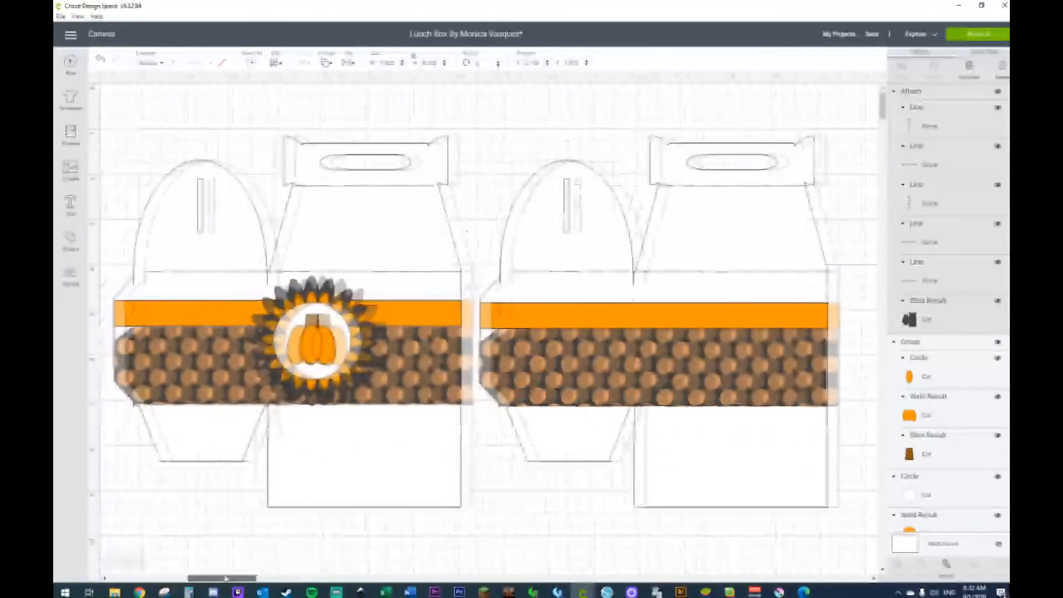
pyautogui.moveTo(217, 579); pyautogui.dragTo(218, 577)
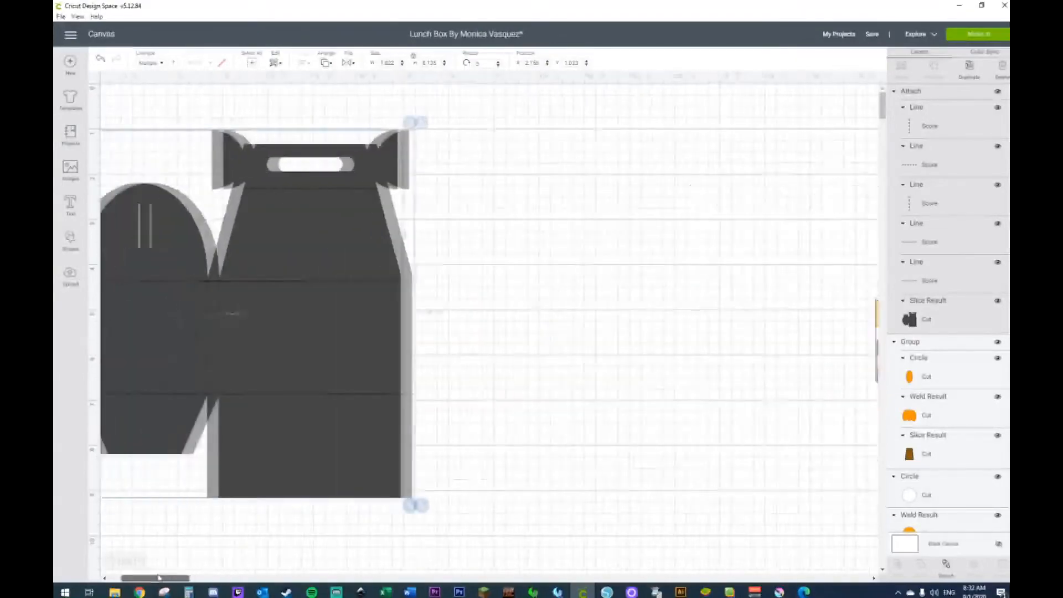
pyautogui.moveTo(158, 579); pyautogui.dragTo(147, 580)
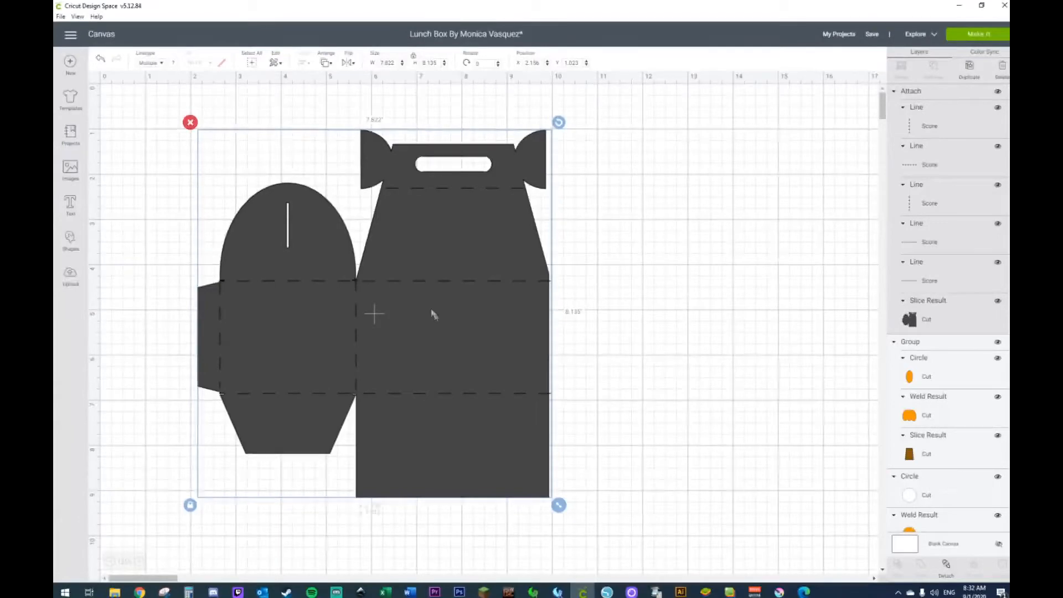
pyautogui.moveTo(433, 315); pyautogui.dragTo(413, 301)
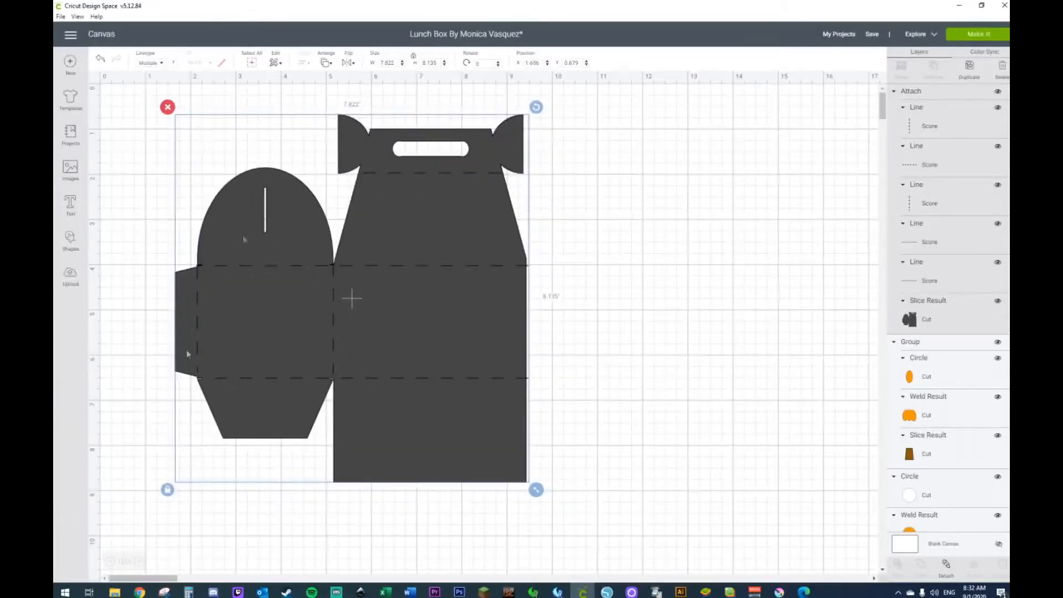
pyautogui.click(110, 561)
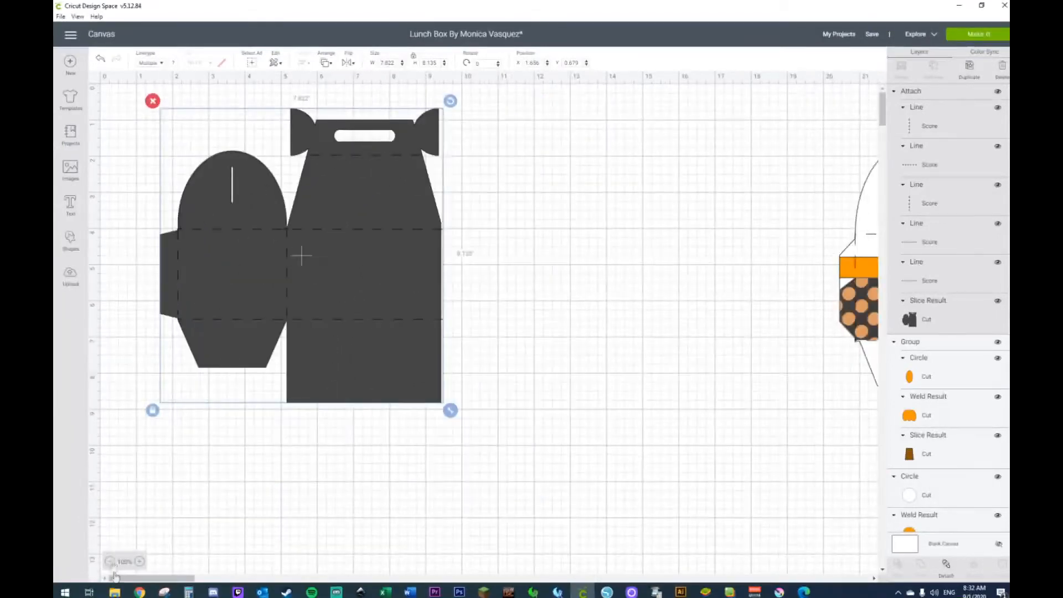
pyautogui.moveTo(426, 267); pyautogui.dragTo(369, 262)
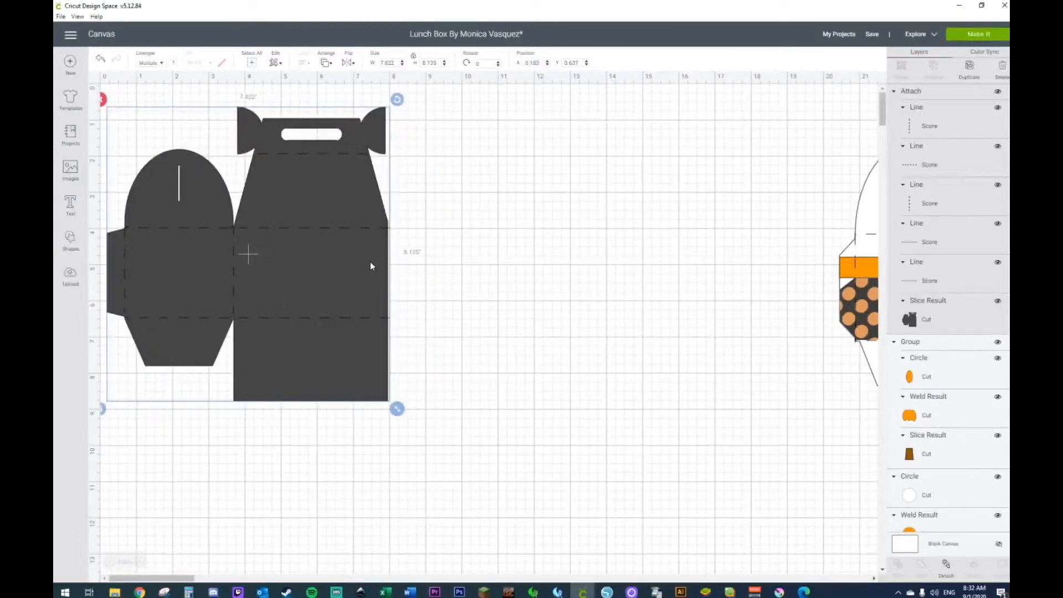
# Step: Duplicate the attached template and place the copy beside the original at about X 9, Y 1.05 inches
pyautogui.hotkey('ctrl', 'c')
pyautogui.hotkey('ctrl', 'v')
pyautogui.moveTo(384, 310); pyautogui.dragTo(679, 316)
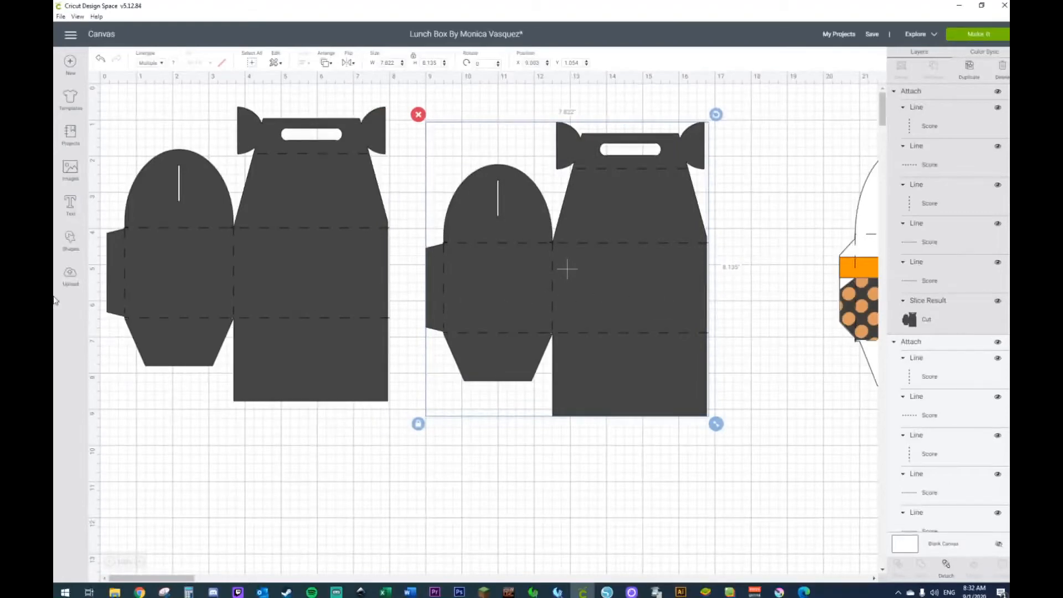
# Step: Add an unlocked square over the copied template's lower part and stretch it to about 8.67 by 4.96 inches
pyautogui.click(70, 241)
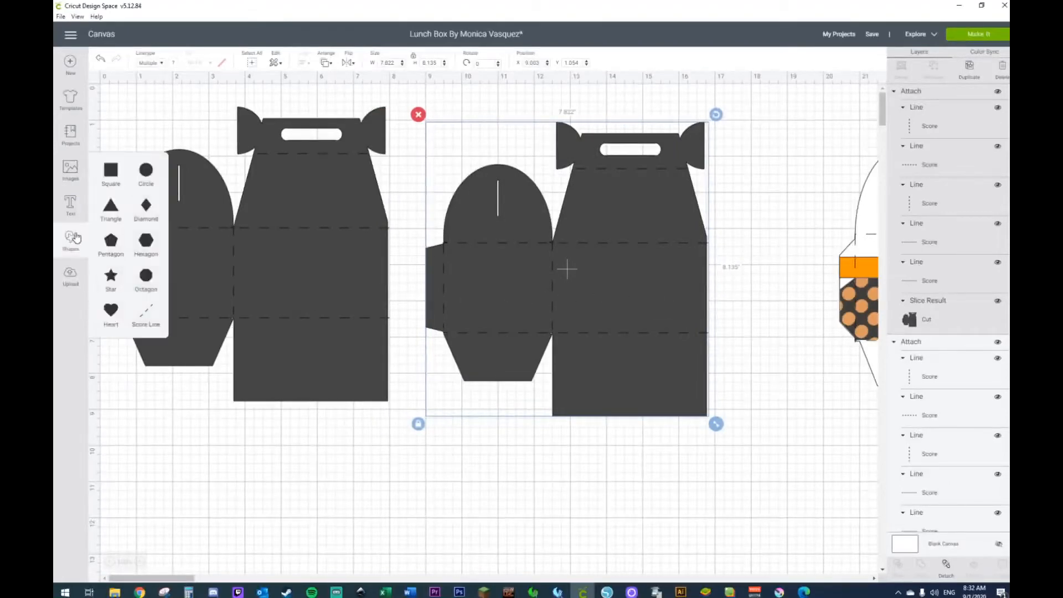
pyautogui.click(107, 175)
pyautogui.moveTo(231, 194); pyautogui.dragTo(490, 321)
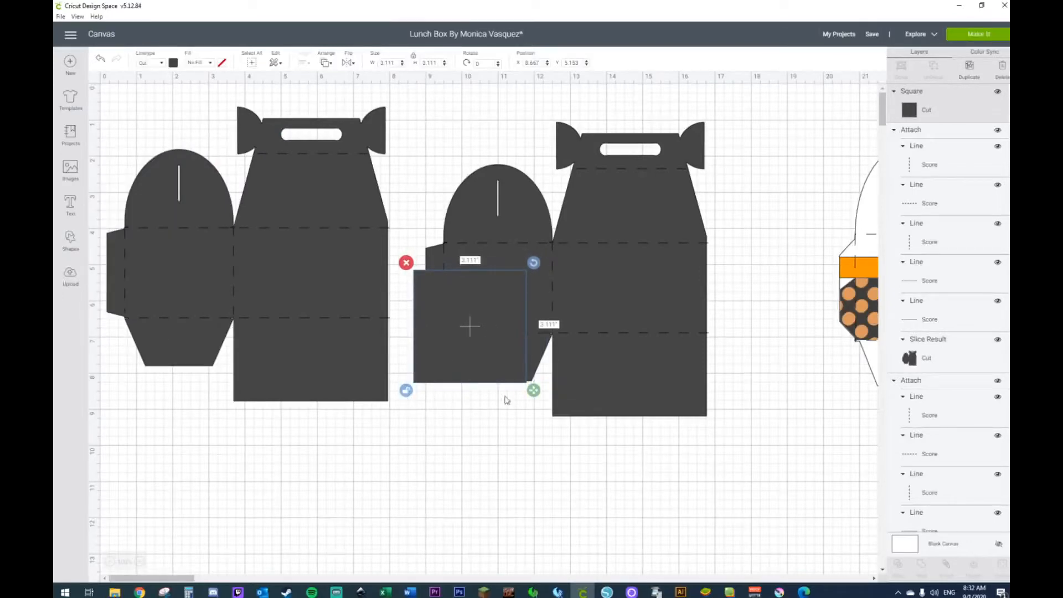
pyautogui.moveTo(534, 391); pyautogui.dragTo(731, 463)
pyautogui.click(619, 506)
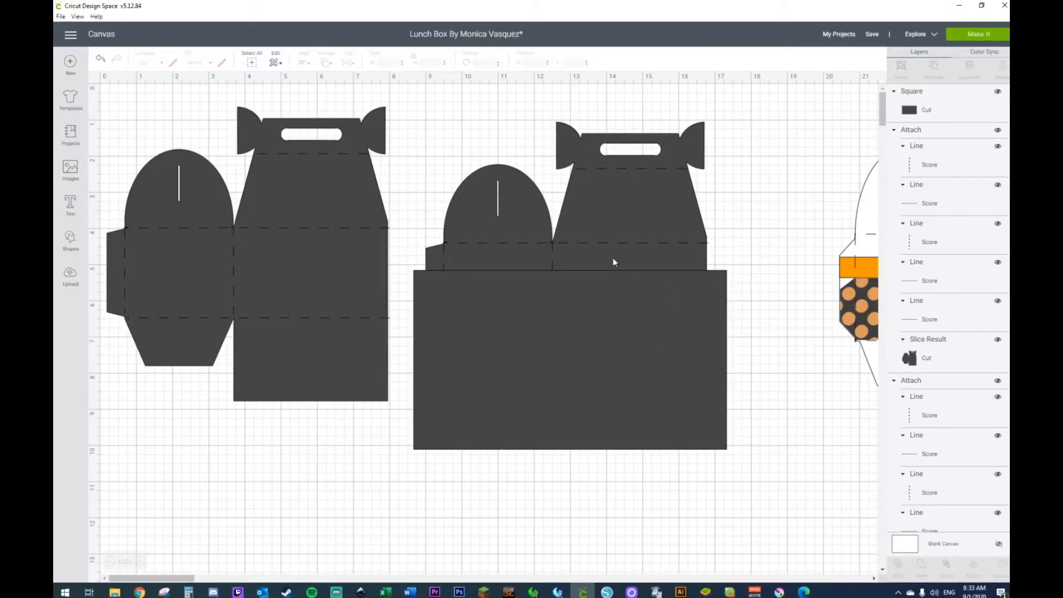
# Step: Detach the copied template so its cut piece and score lines become separate layers
pyautogui.moveTo(741, 212); pyautogui.dragTo(669, 359)
pyautogui.rightClick(669, 360)
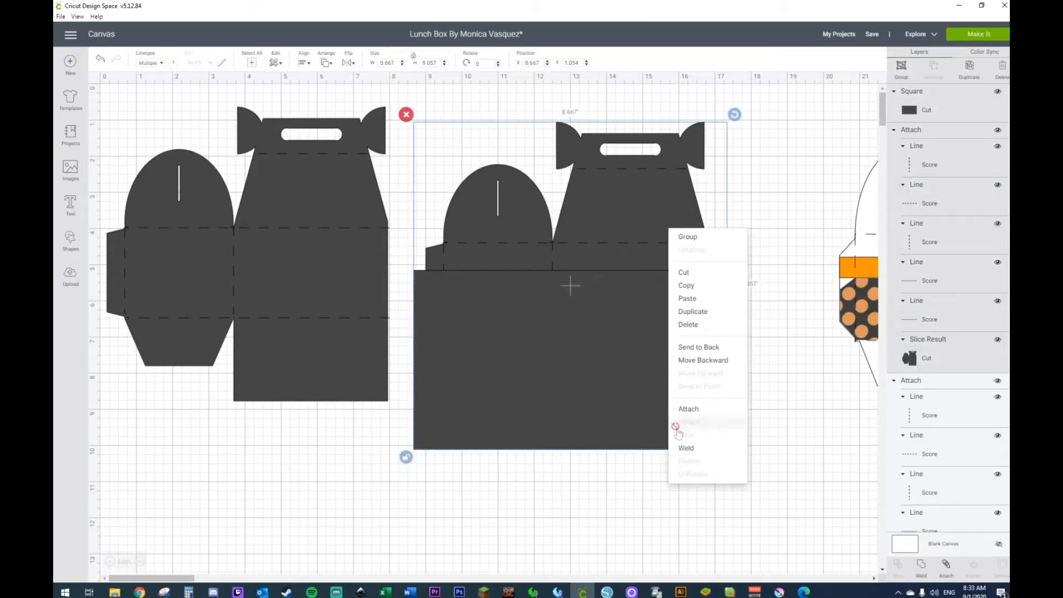
pyautogui.click(790, 202)
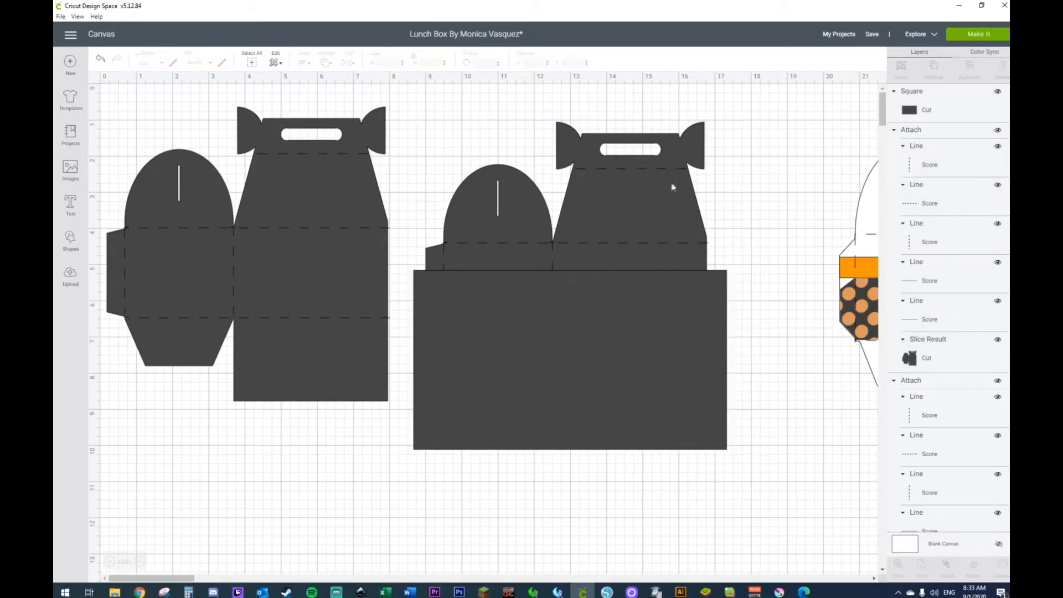
pyautogui.rightClick(672, 186)
pyautogui.click(690, 379)
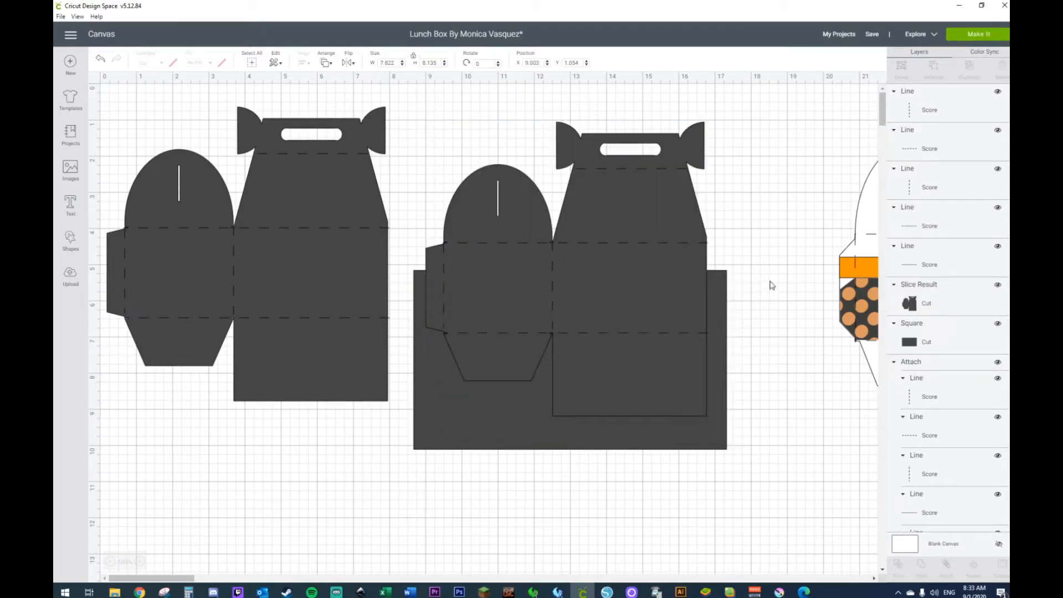
# Step: Slice the copied template with the overlapping rectangle and delete the copy's upper portion with the handle and rounded flap
pyautogui.click(724, 300)
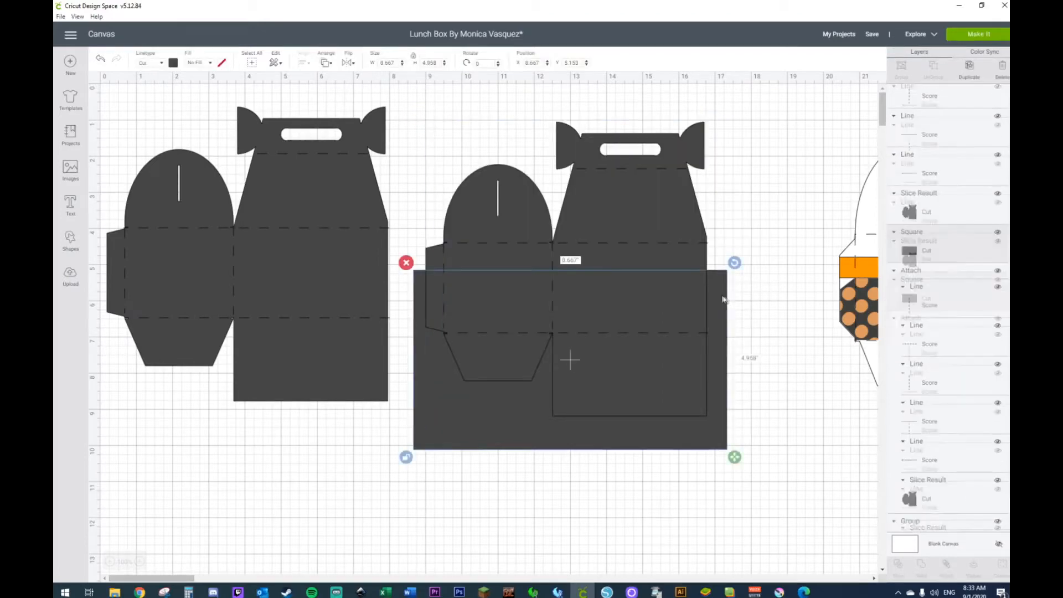
pyautogui.rightClick(653, 261)
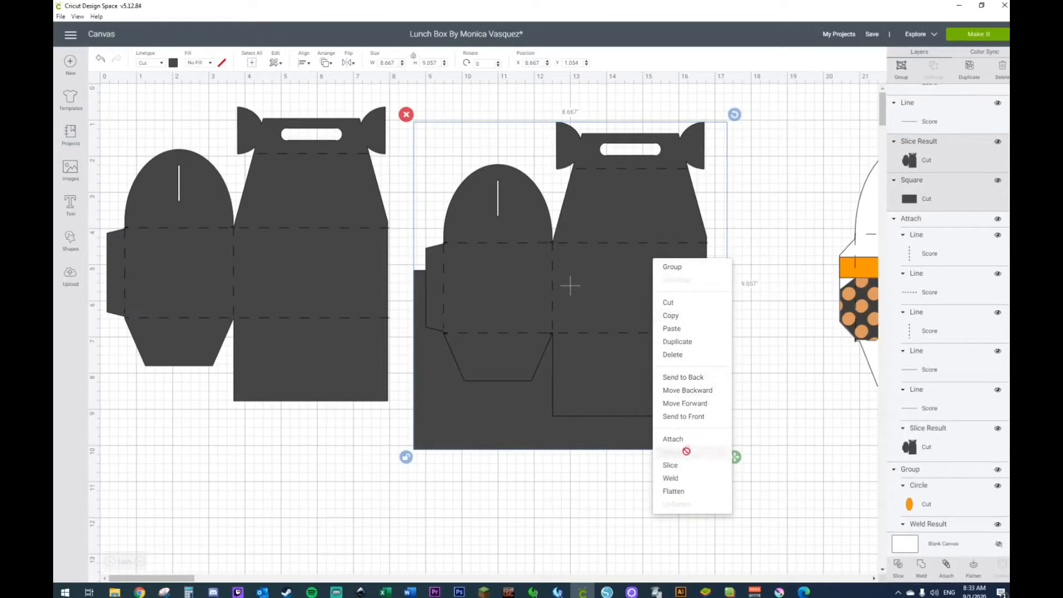
pyautogui.click(682, 475)
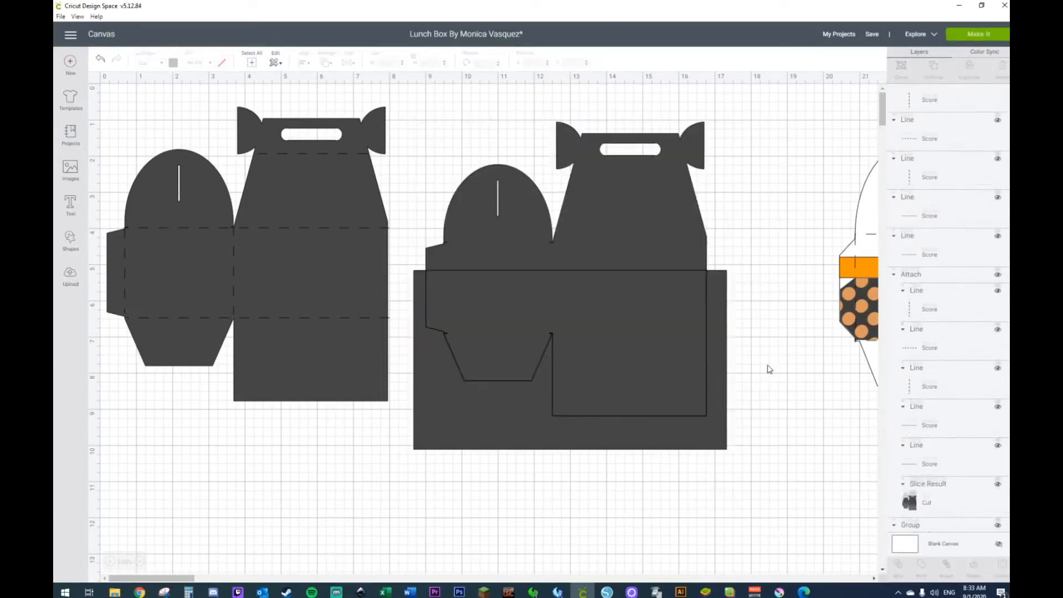
pyautogui.moveTo(726, 164); pyautogui.dragTo(435, 232)
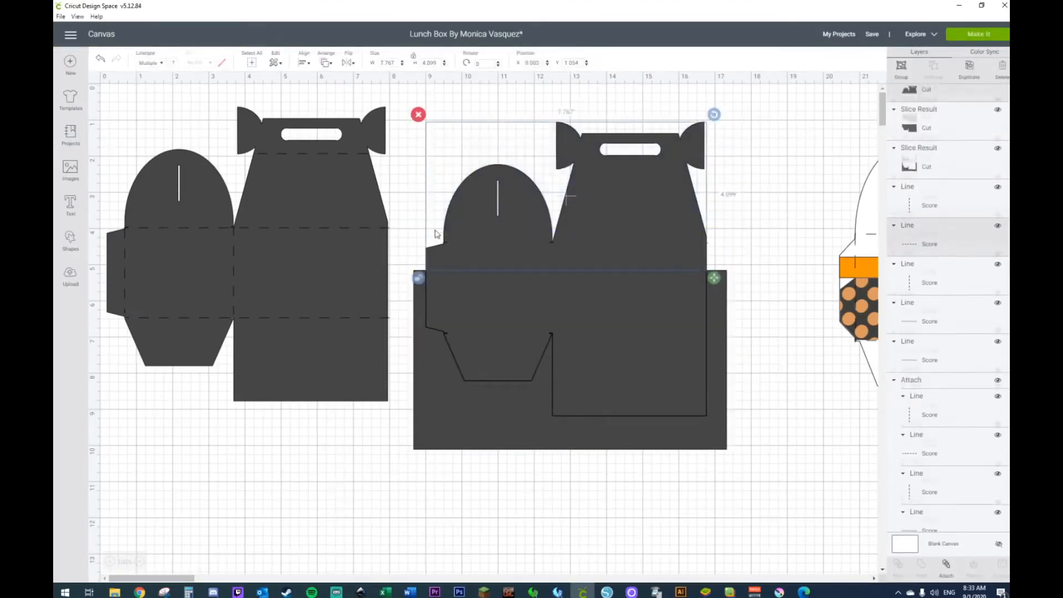
pyautogui.press('Delete')
# Step: Delete the copy's long horizontal score line above the rectangle and the vertical score line in its middle
pyautogui.click(495, 245)
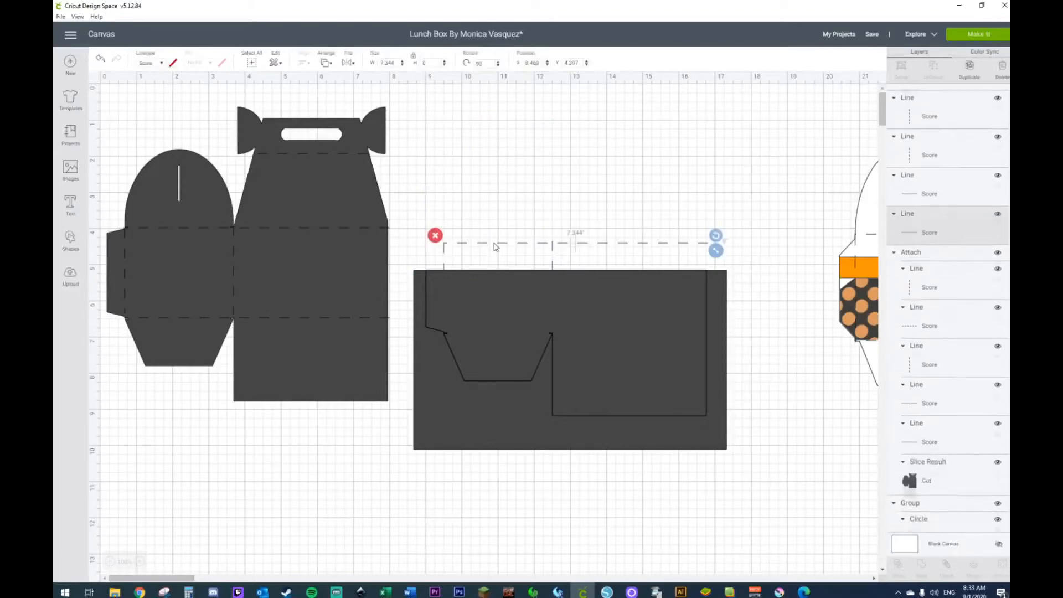
pyautogui.press('Delete')
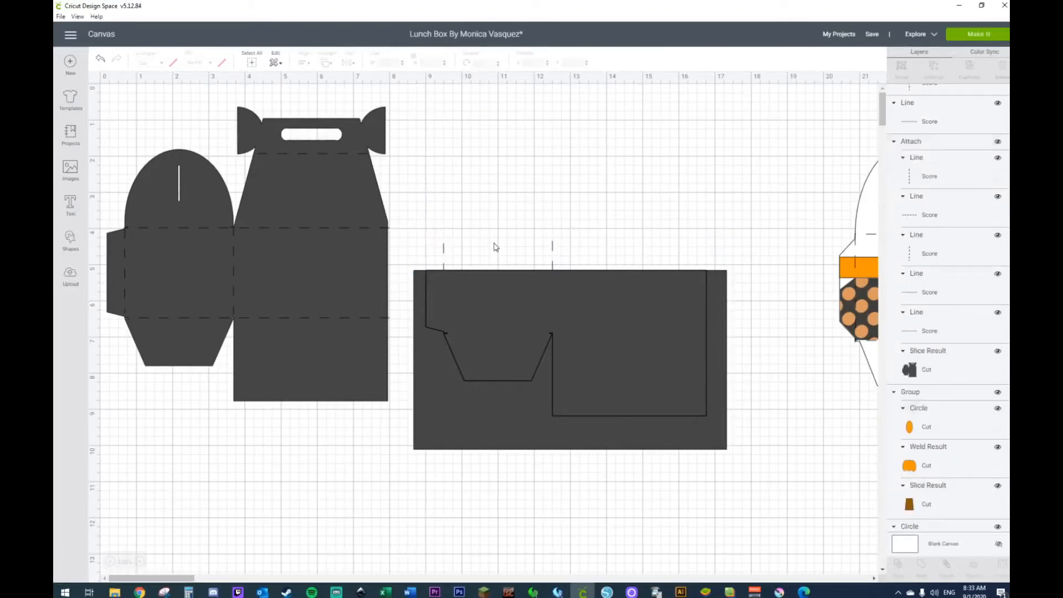
pyautogui.click(553, 249)
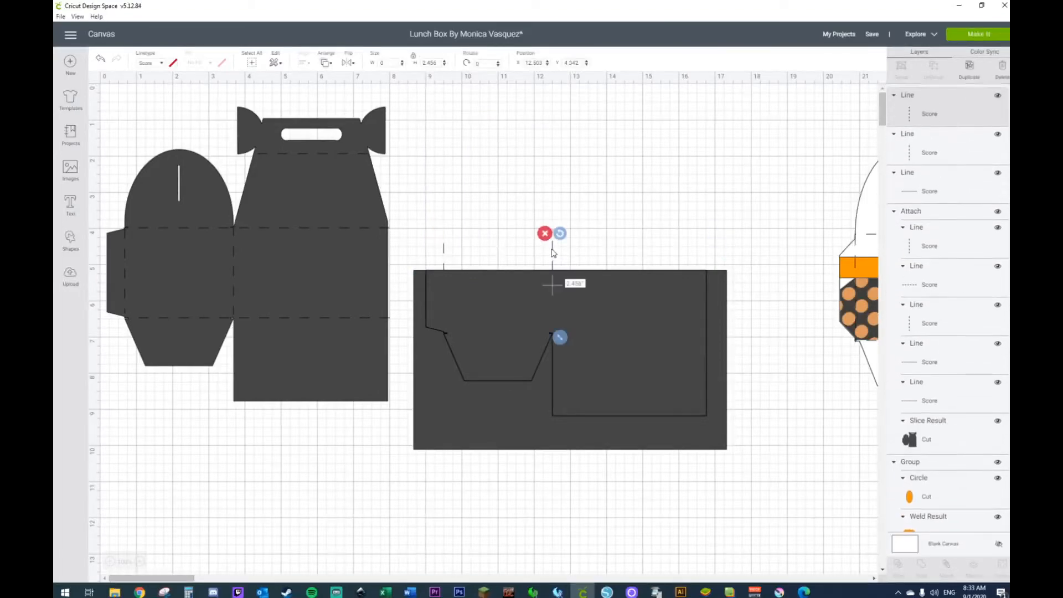
pyautogui.press('Delete')
pyautogui.click(444, 253)
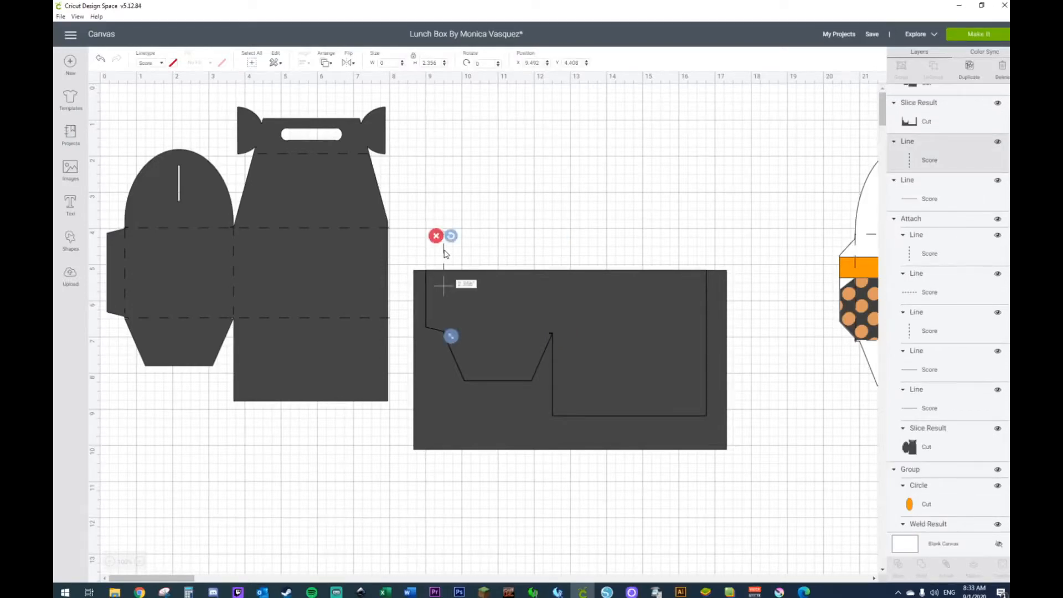
pyautogui.click(505, 494)
# Step: Delete the duplicate lower piece and the surrounding rectangle remnant, and send the remaining lower piece behind its score lines
pyautogui.click(512, 415)
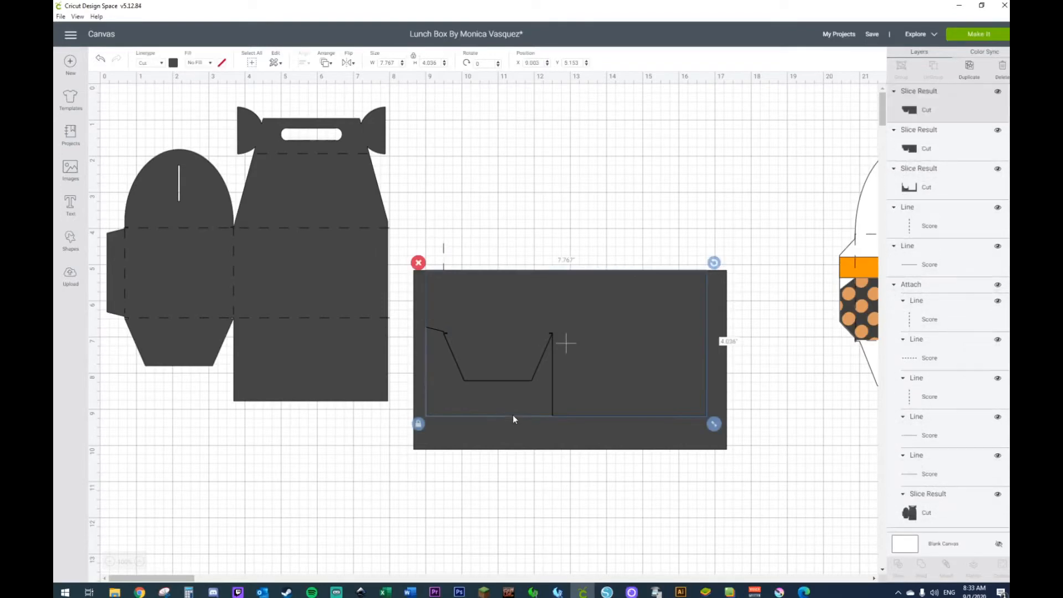
pyautogui.press('Delete')
pyautogui.click(513, 419)
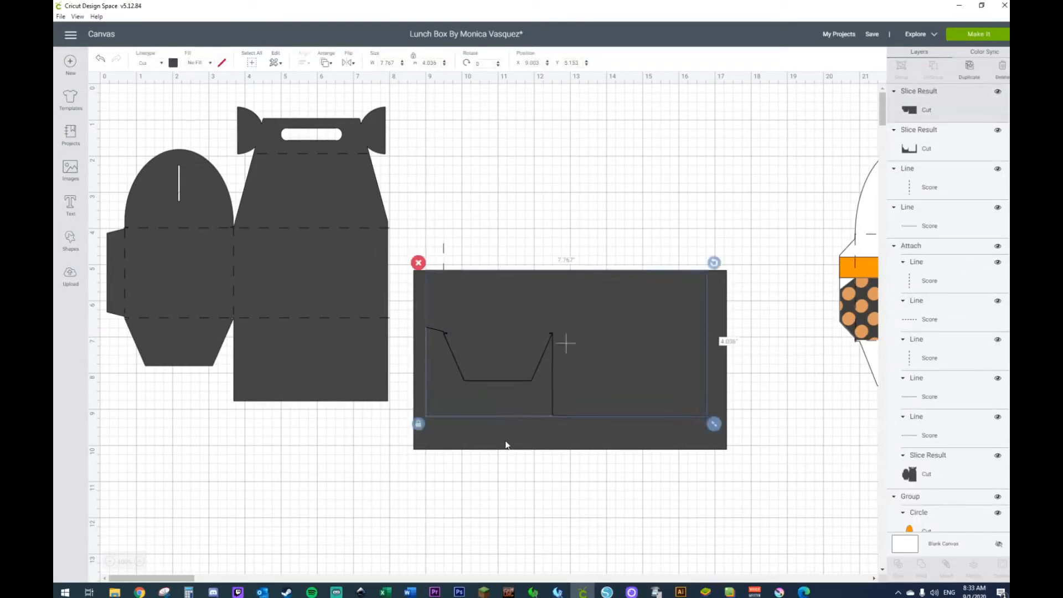
pyautogui.click(505, 441)
pyautogui.press('Delete')
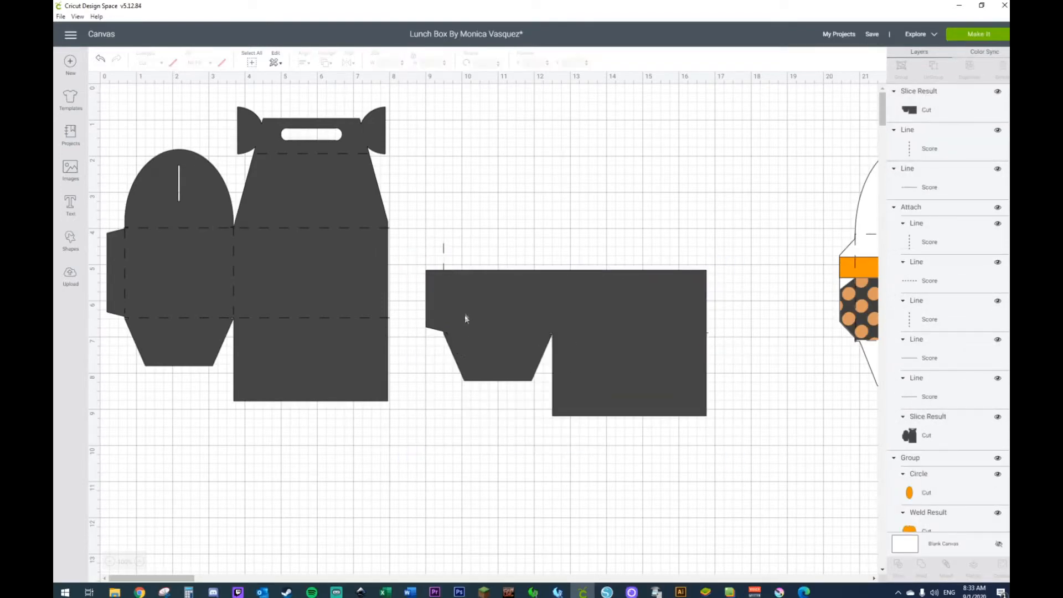
pyautogui.rightClick(465, 319)
pyautogui.click(490, 432)
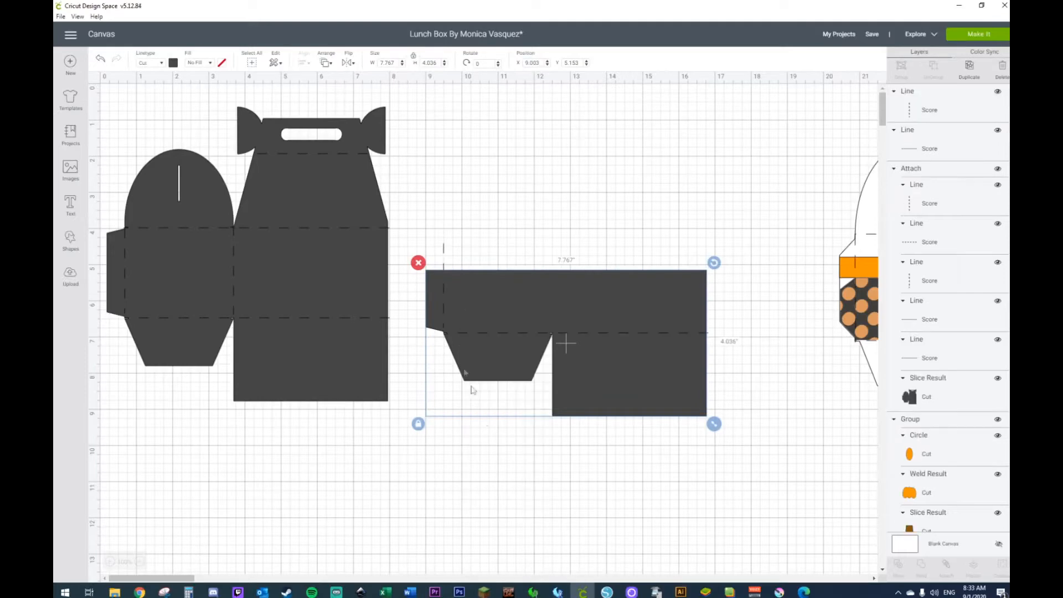
# Step: Nudge the vertical score line down to the side tab's fold and shorten it to about 1.59 inches
pyautogui.click(444, 258)
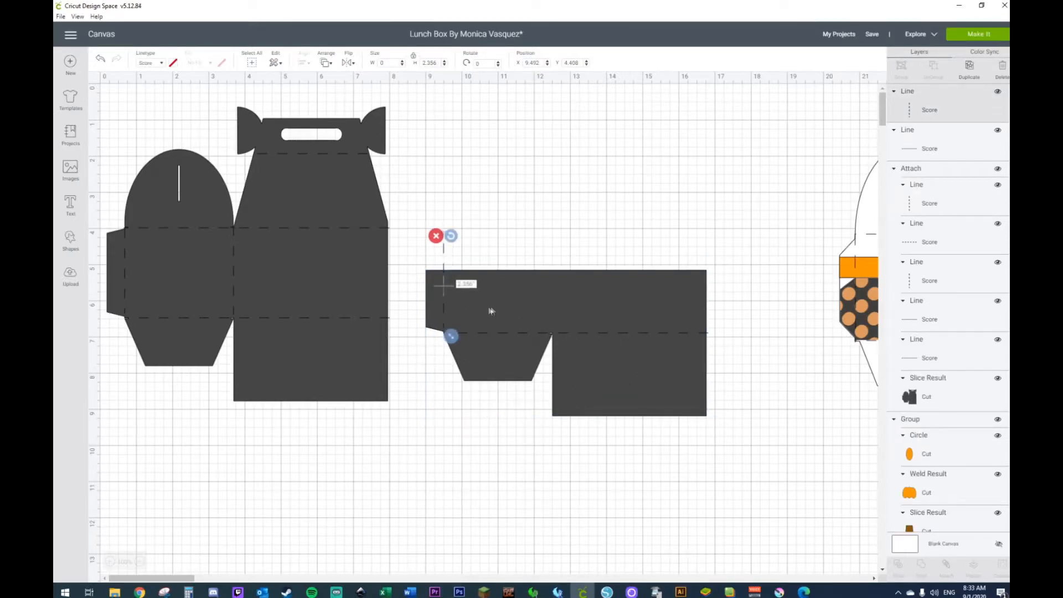
pyautogui.press('Down')
pyautogui.press('Down')
pyautogui.press('Down')
pyautogui.press('Down')
pyautogui.press('Down')
pyautogui.press('Down')
pyautogui.press('Down')
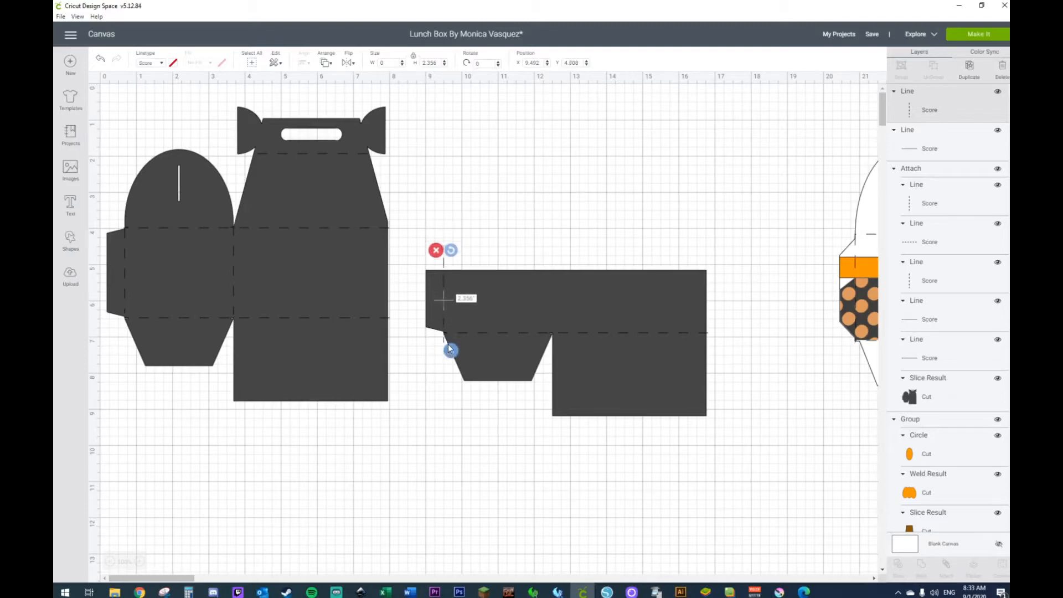
pyautogui.press('Down')
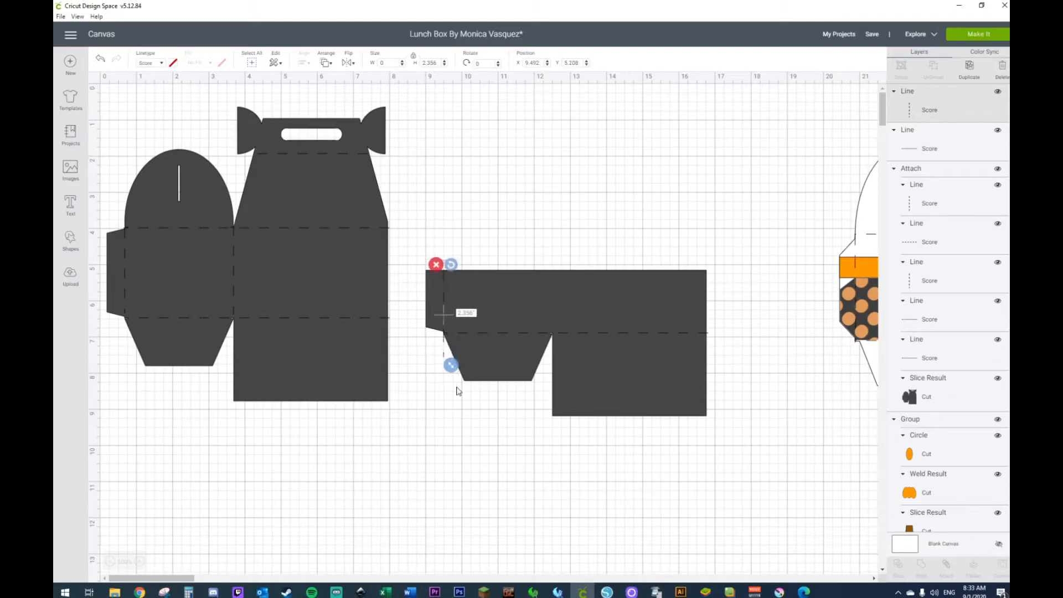
pyautogui.moveTo(453, 365); pyautogui.dragTo(452, 340)
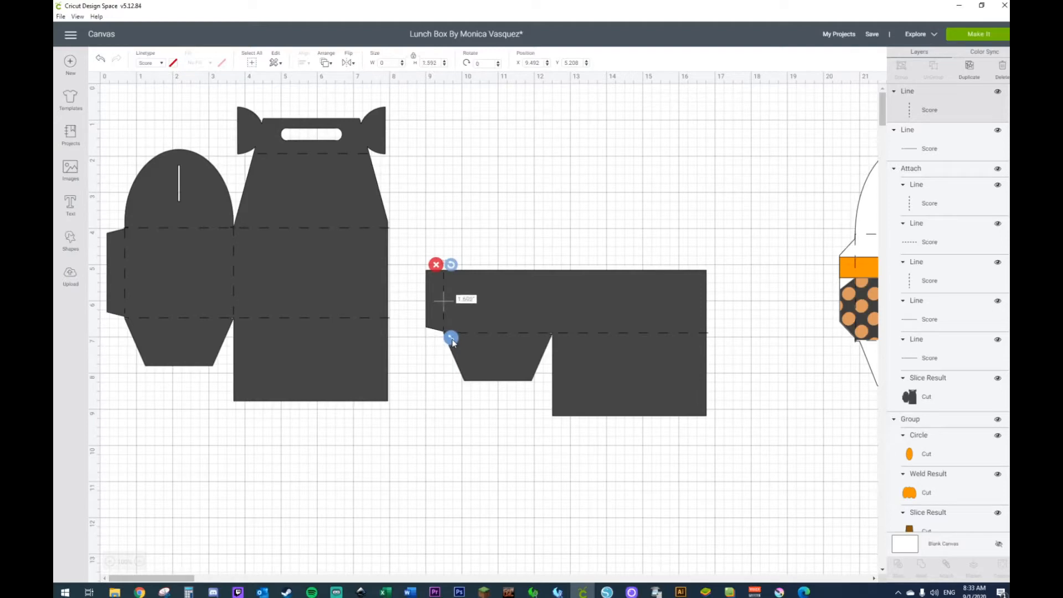
pyautogui.click(450, 404)
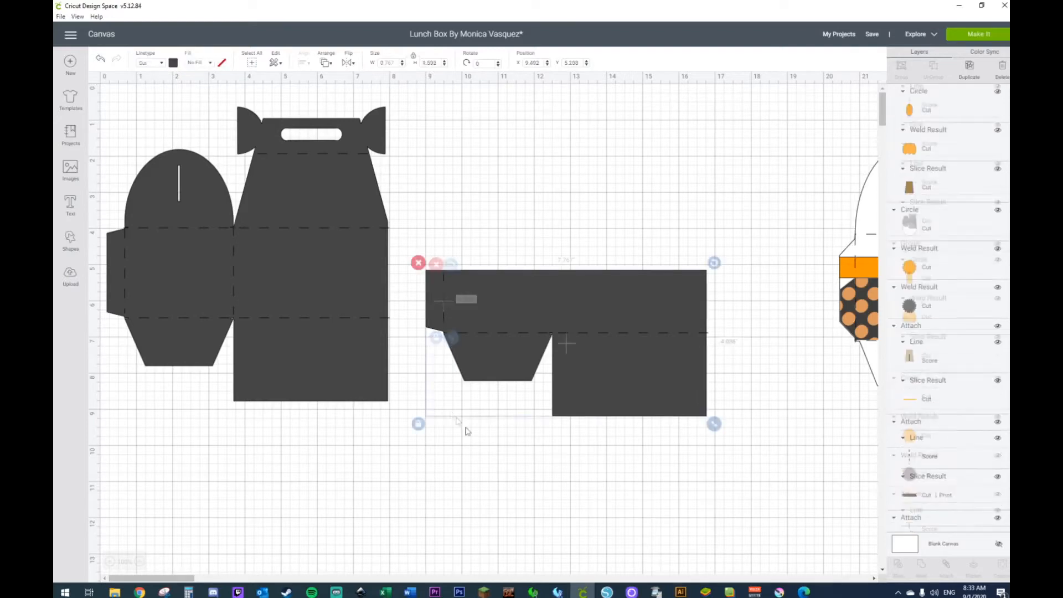
# Step: Add a square and place it over the remaining piece's lower part at about X 9.18, Y 6.88 inches
pyautogui.click(71, 242)
pyautogui.click(111, 170)
pyautogui.moveTo(277, 222); pyautogui.dragTo(503, 390)
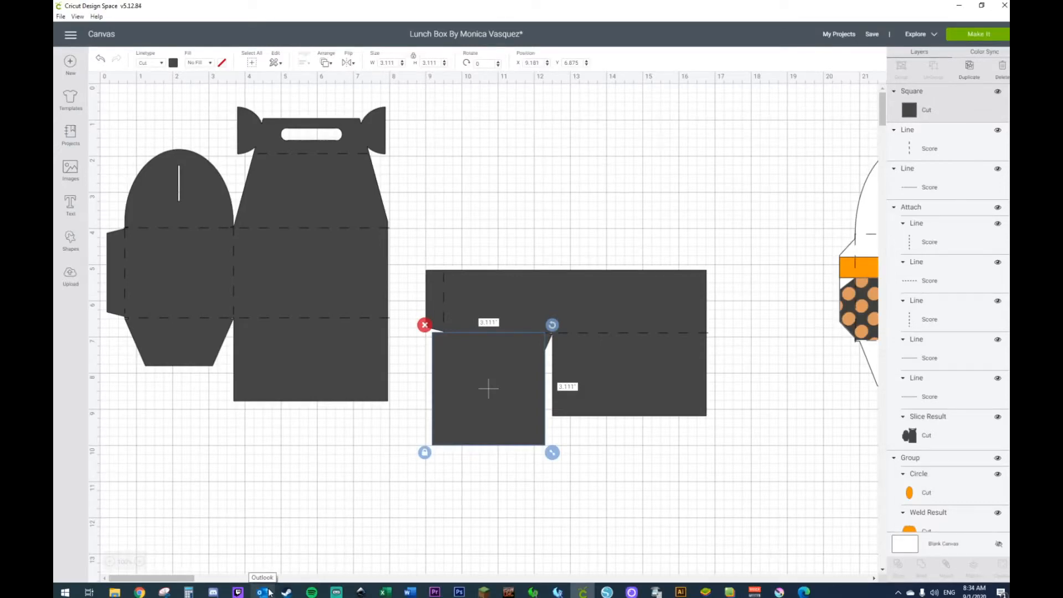
pyautogui.click(133, 593)
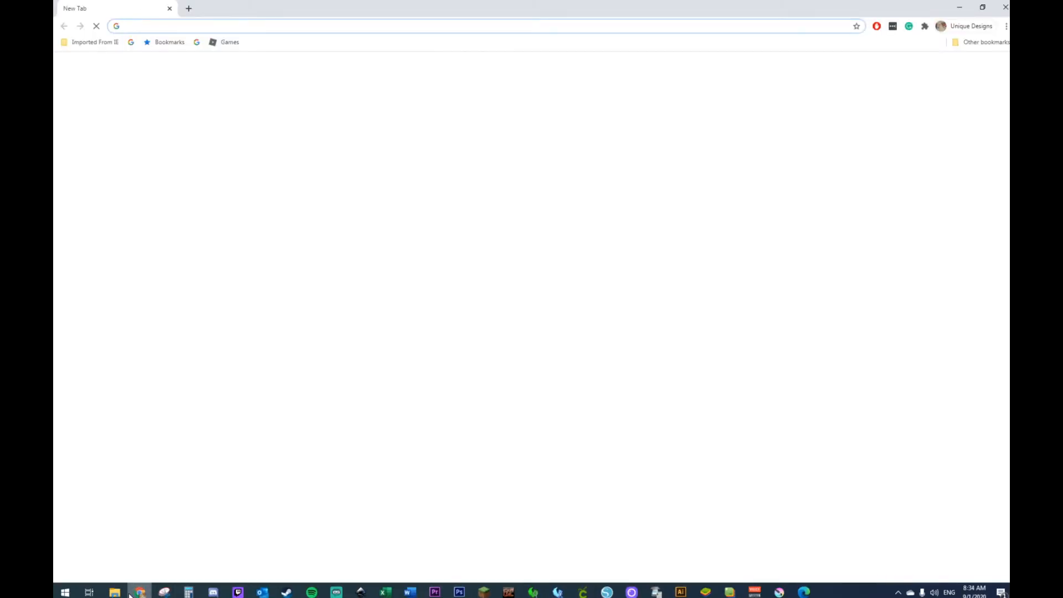
pyautogui.moveTo(89, 4); pyautogui.dragTo(554, 63)
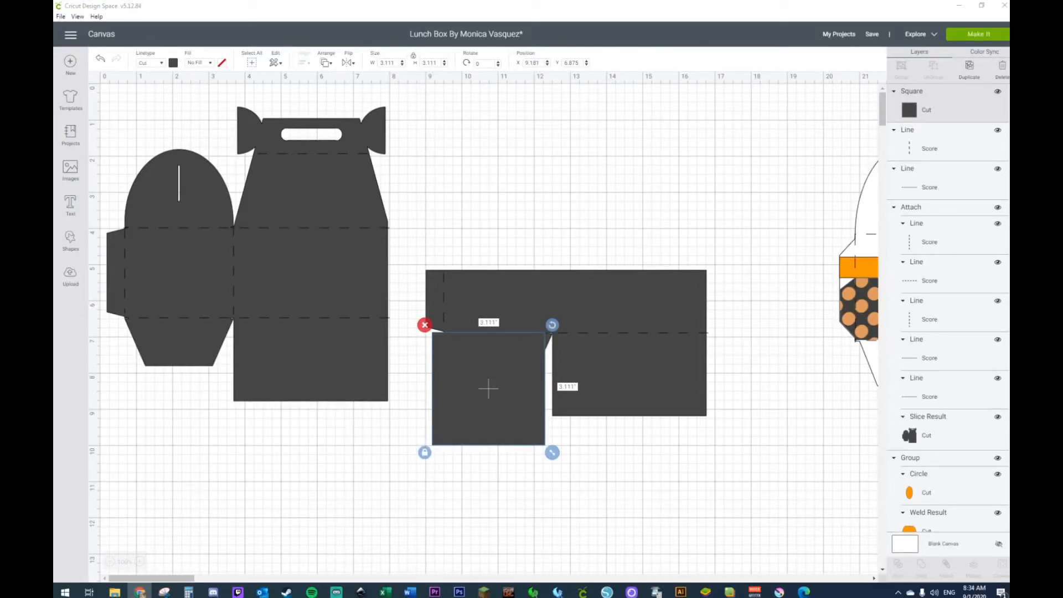
pyautogui.hotkey('alt', 'Tab')
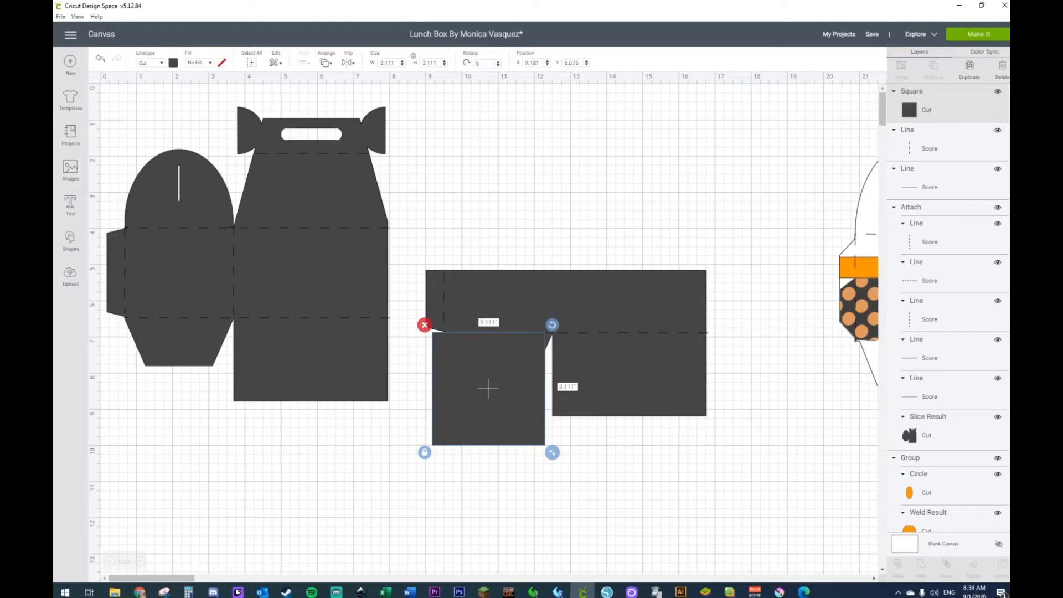
pyautogui.hotkey('alt', 'Tab')
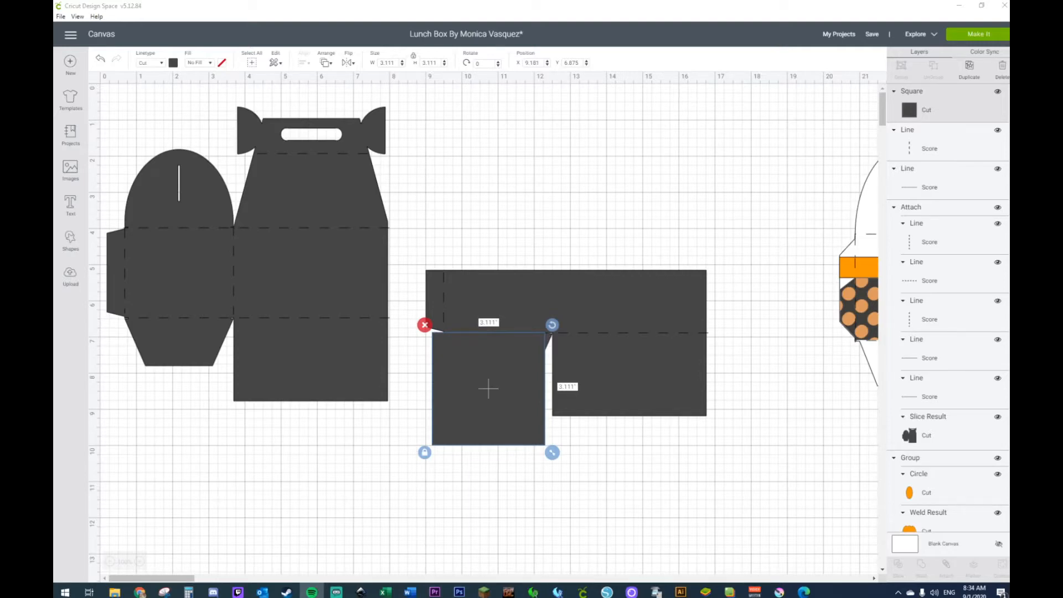
pyautogui.hotkey('alt', 'Tab')
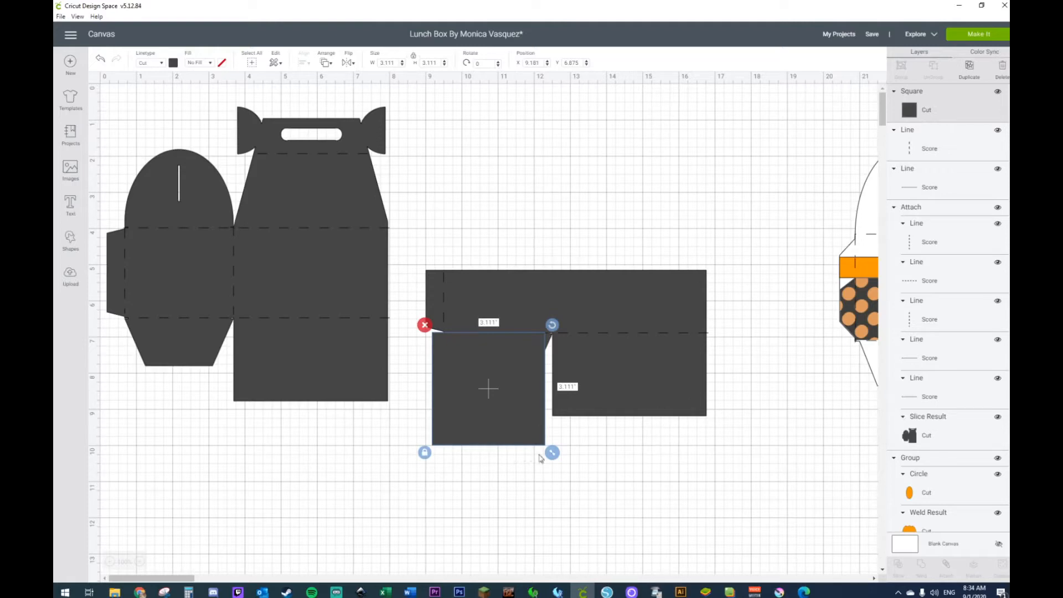
# Step: Stretch the unlocked square to about 7.64 by 5.51 inches so it covers everything below the horizontal score line
pyautogui.moveTo(559, 461); pyautogui.dragTo(723, 537)
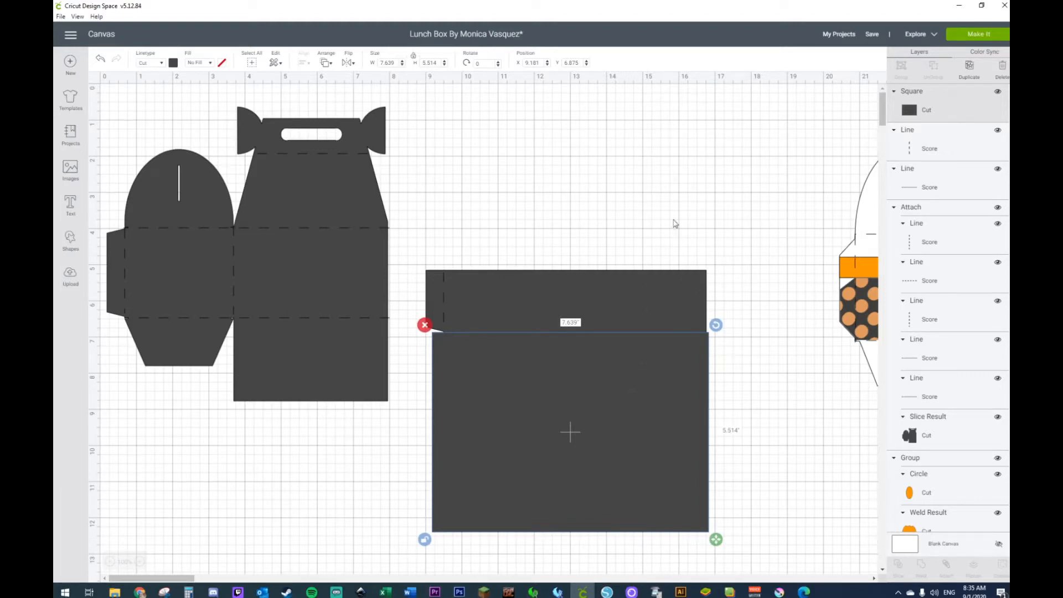
pyautogui.moveTo(667, 173); pyautogui.dragTo(530, 477)
pyautogui.rightClick(529, 455)
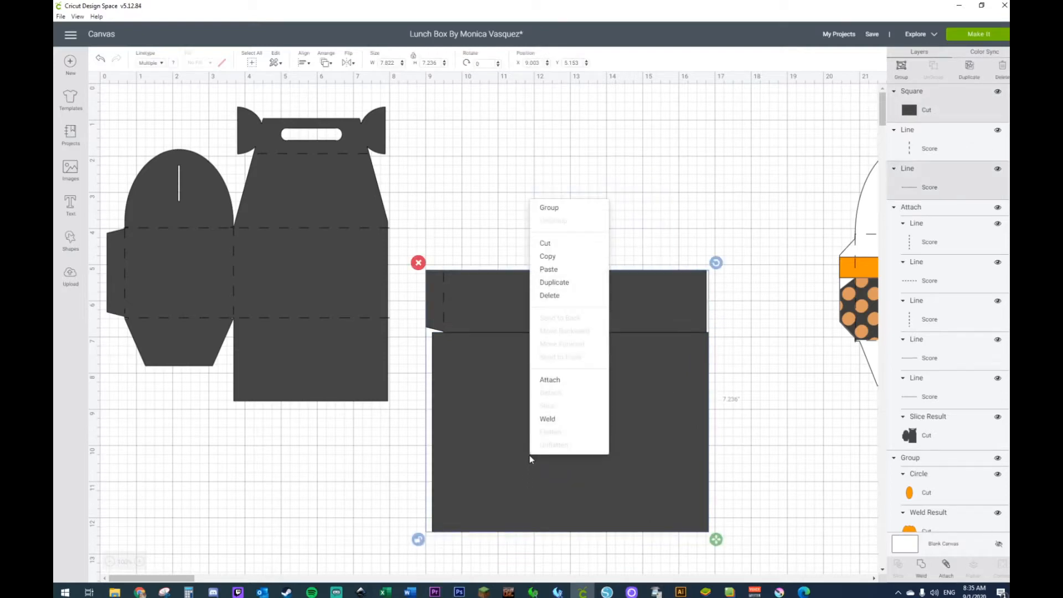
pyautogui.click(738, 393)
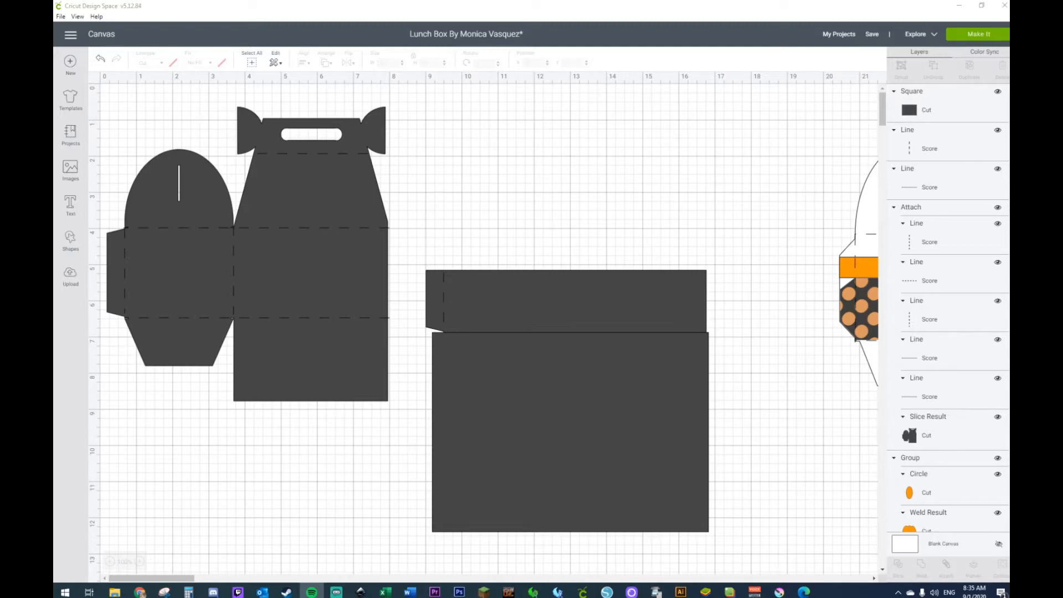
pyautogui.click(582, 593)
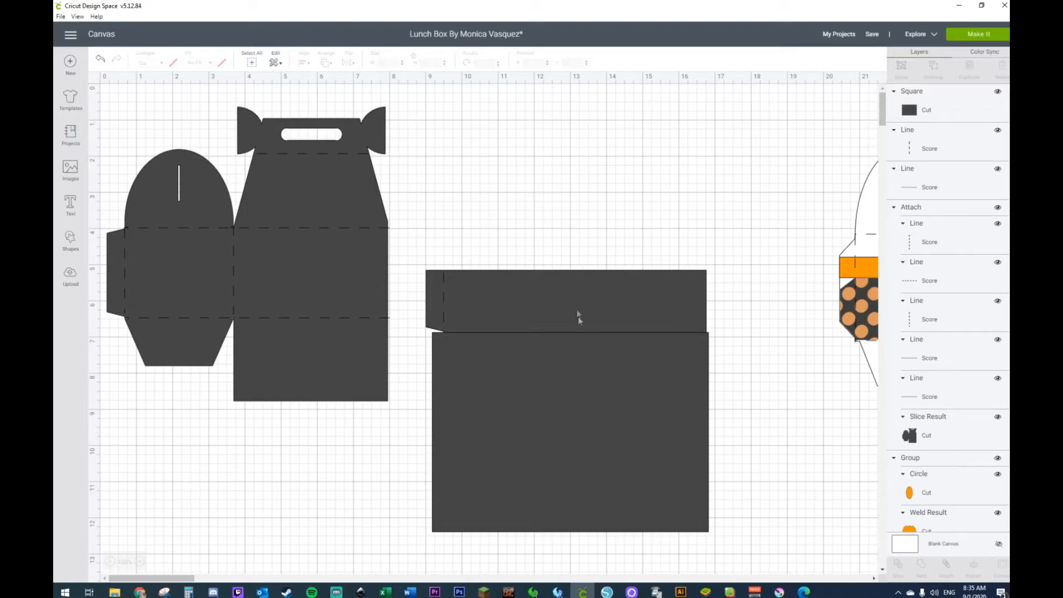
# Step: Send the stretched rectangle to the back and slice the remaining template piece with it
pyautogui.click(573, 379)
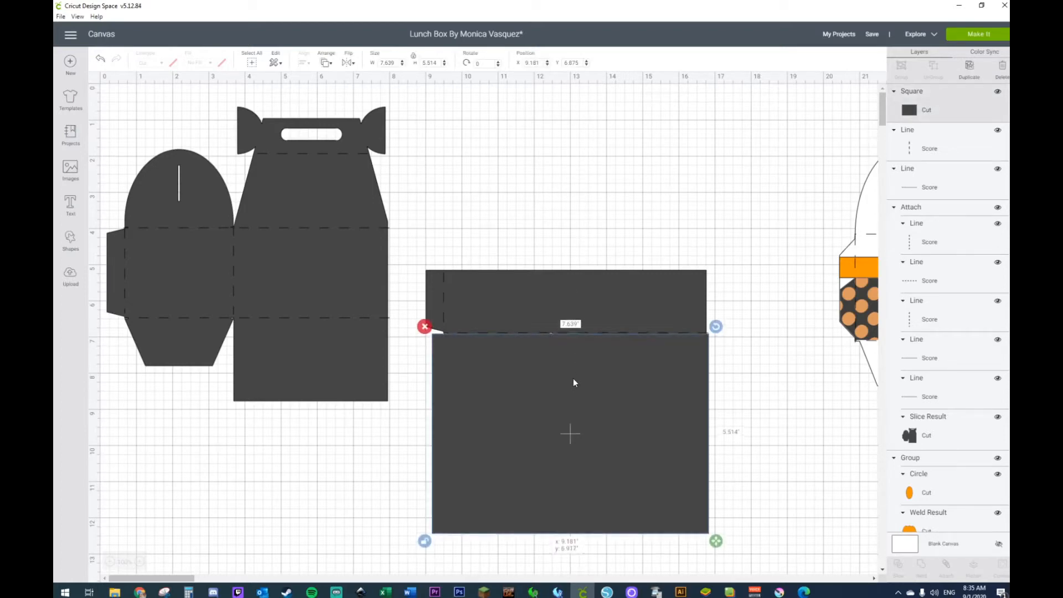
pyautogui.rightClick(573, 381)
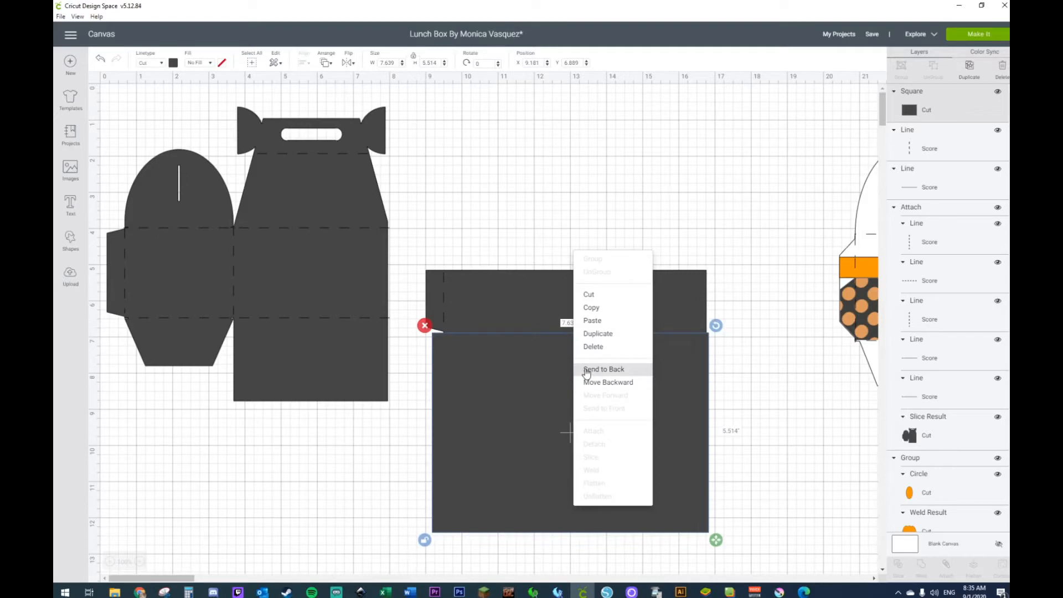
pyautogui.click(587, 369)
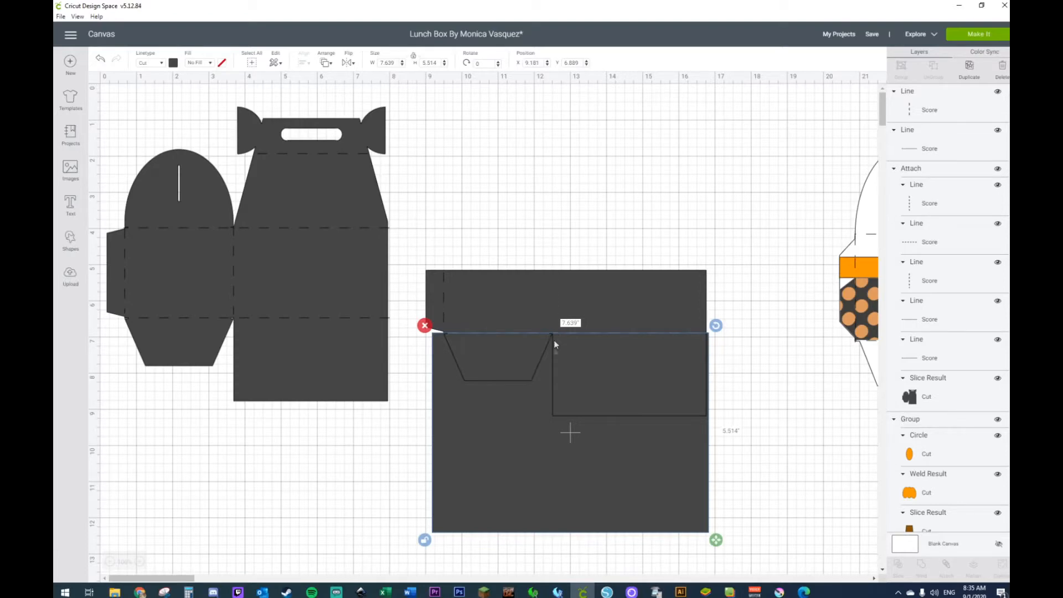
pyautogui.keyDown('shift'); pyautogui.click(537, 300); pyautogui.keyUp('shift')
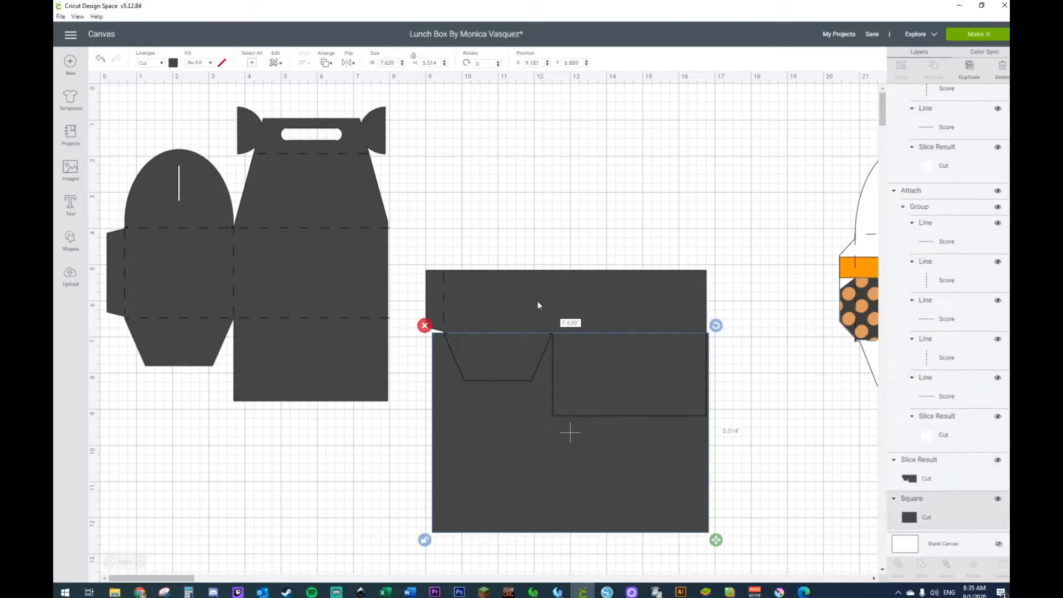
pyautogui.rightClick(538, 305)
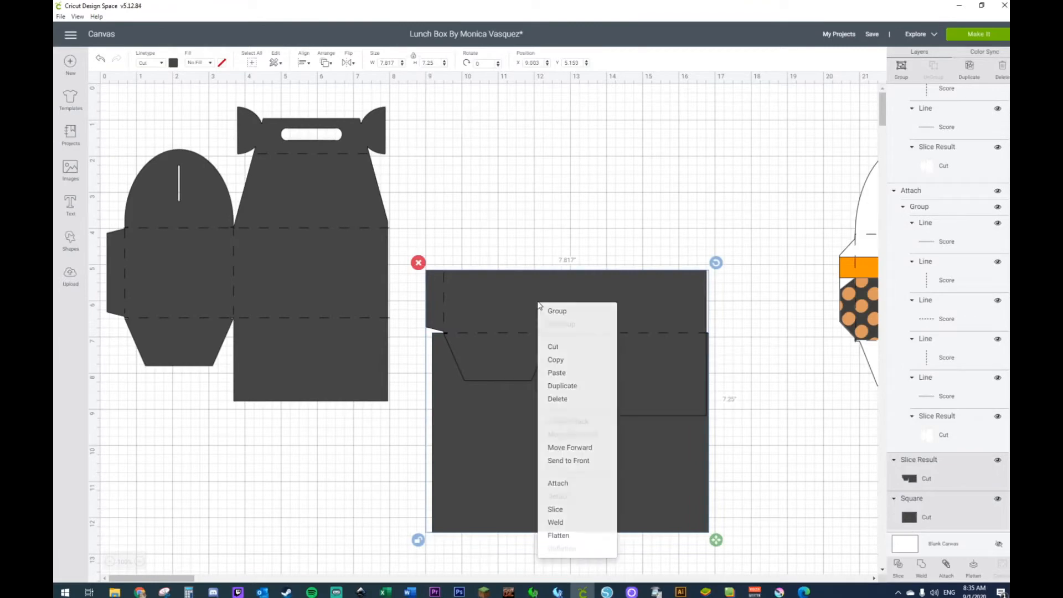
pyautogui.click(555, 509)
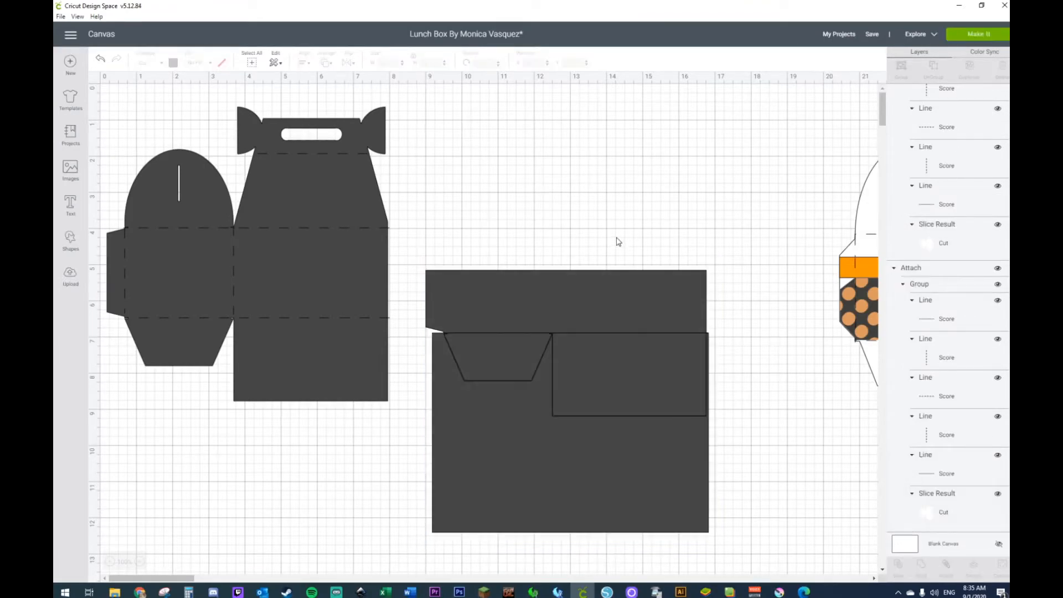
# Step: Delete the three slice leftovers below the horizontal strip and send the strip behind its score lines
pyautogui.click(549, 454)
pyautogui.press('Delete')
pyautogui.click(597, 407)
pyautogui.press('Delete')
pyautogui.click(511, 364)
pyautogui.press('Delete')
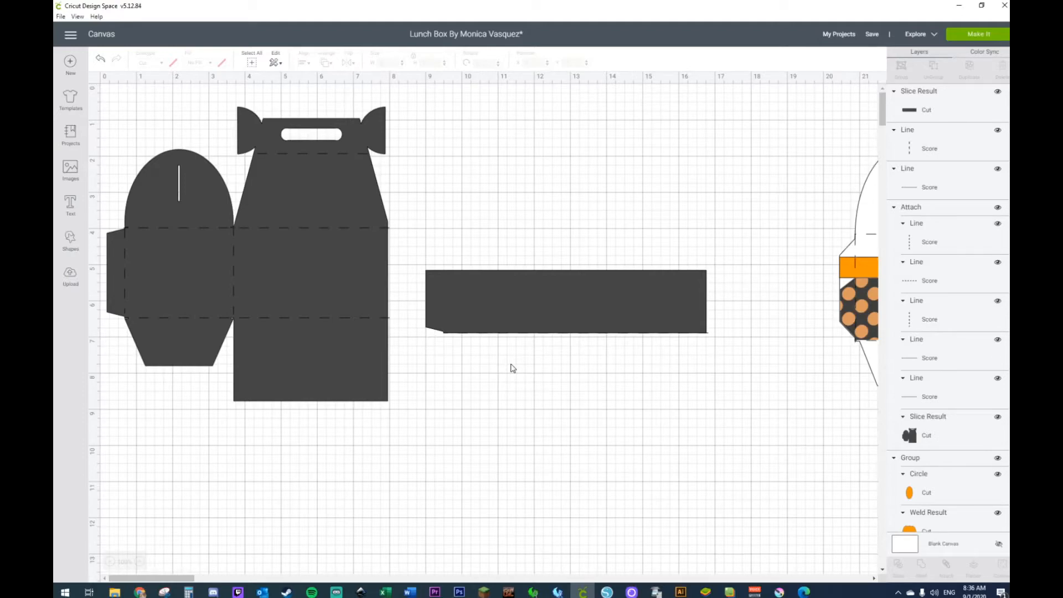
pyautogui.rightClick(546, 315)
pyautogui.click(572, 430)
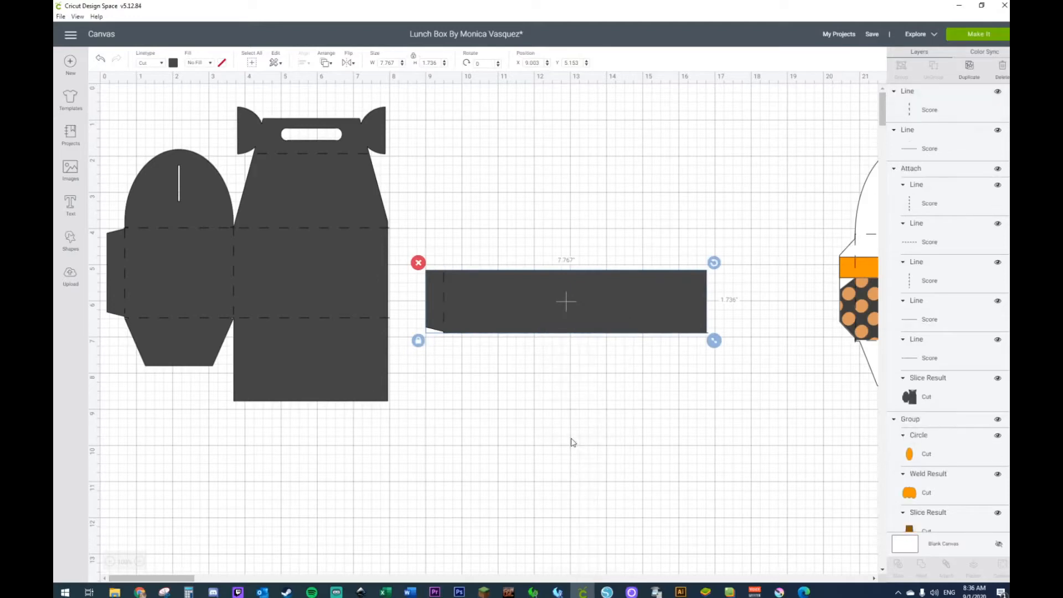
# Step: Attach the dark strip to its vertical and horizontal score lines
pyautogui.click(551, 400)
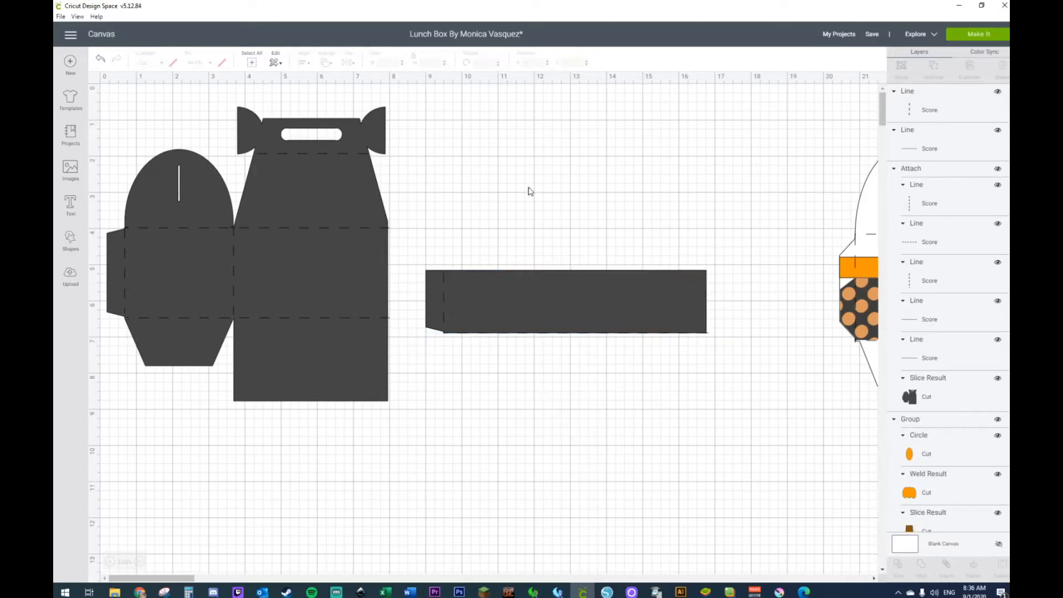
pyautogui.moveTo(757, 228); pyautogui.dragTo(584, 388)
pyautogui.moveTo(804, 235); pyautogui.dragTo(734, 354)
pyautogui.moveTo(752, 212); pyautogui.dragTo(420, 393)
pyautogui.rightClick(543, 308)
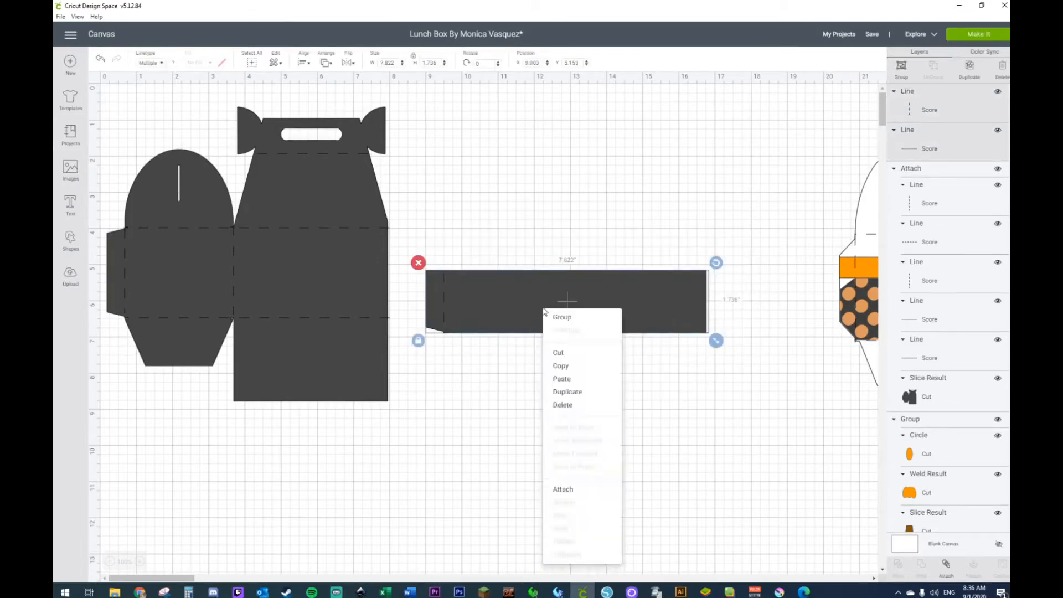
pyautogui.click(574, 490)
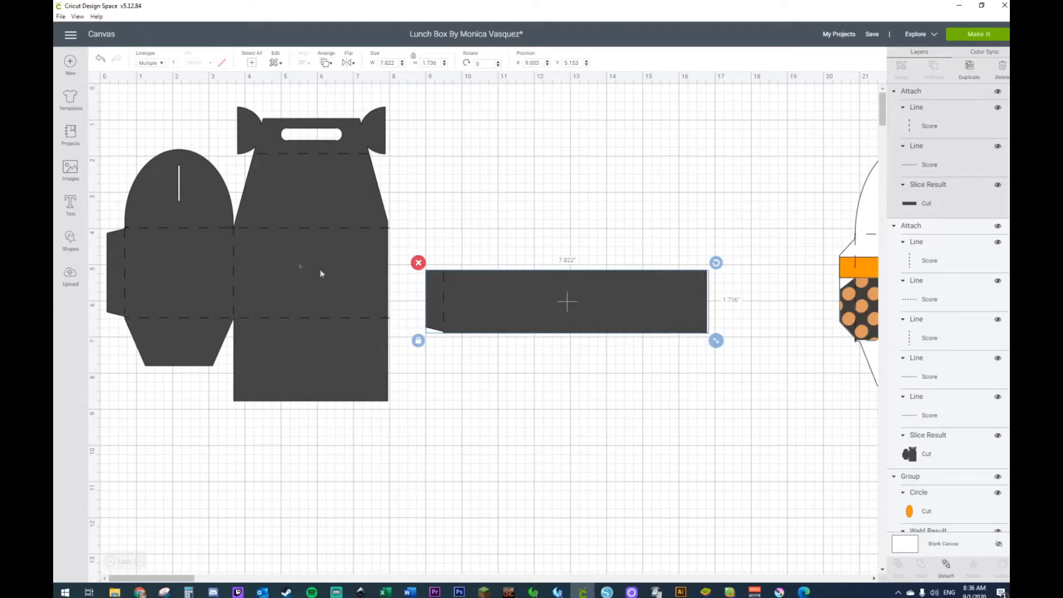
# Step: Change the material color of the lunch box template's cut shape to white, leaving its score lines as they are
pyautogui.click(295, 261)
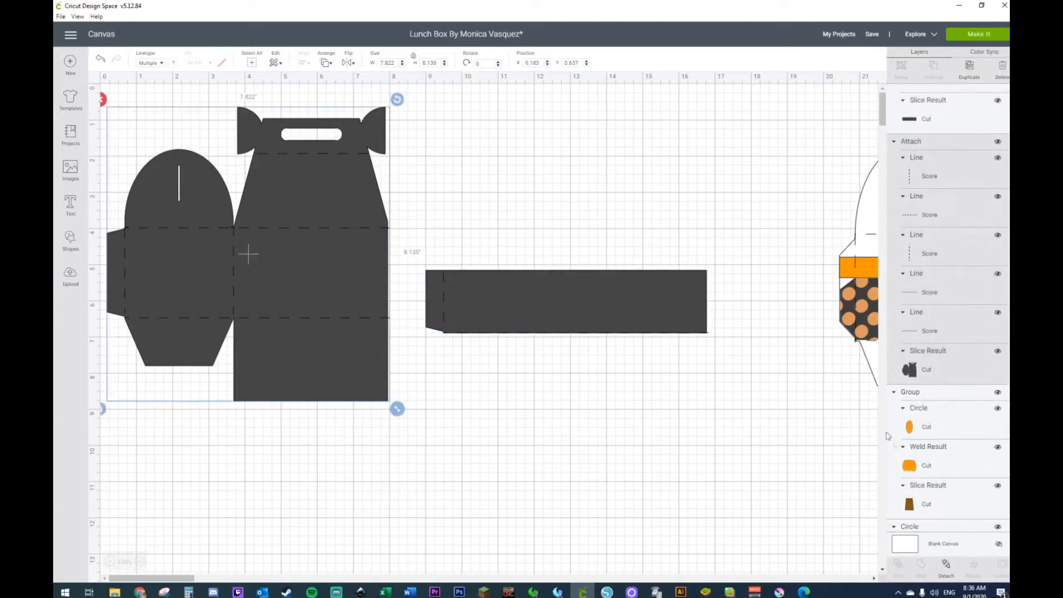
pyautogui.click(926, 377)
pyautogui.click(172, 63)
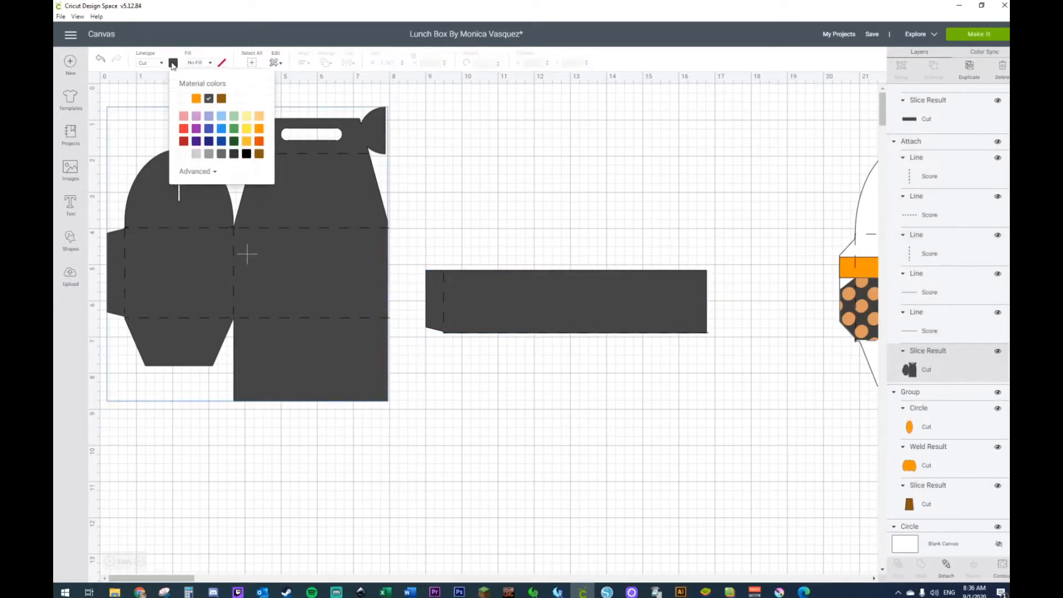
pyautogui.click(184, 157)
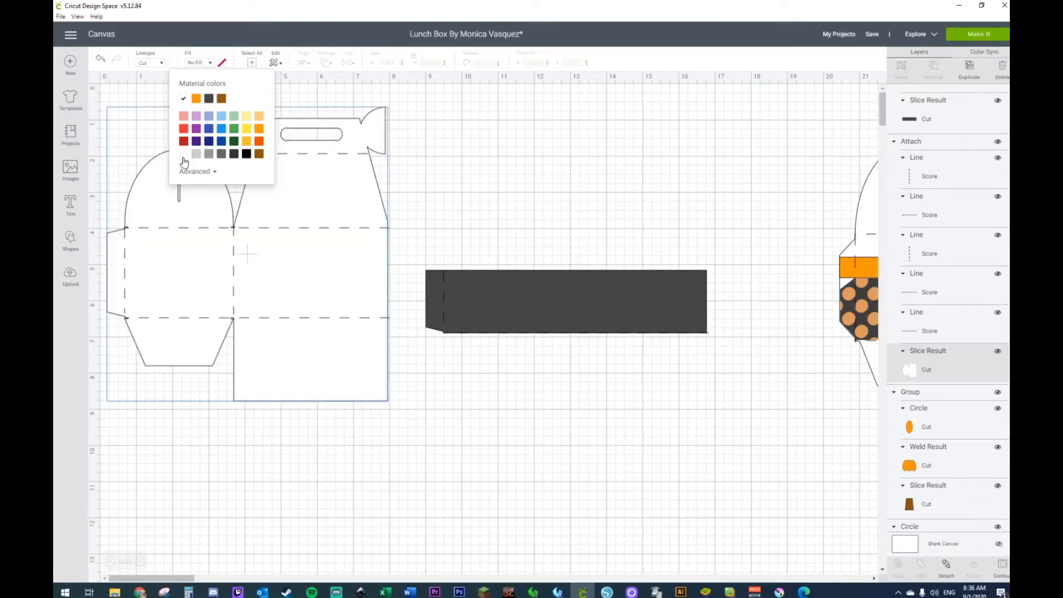
pyautogui.click(515, 163)
# Step: Move the white template to about X 1.28, Y 0.71 inches and the dark strip clear of it to about X 11.0, Y 5.14
pyautogui.moveTo(279, 251); pyautogui.dragTo(310, 252)
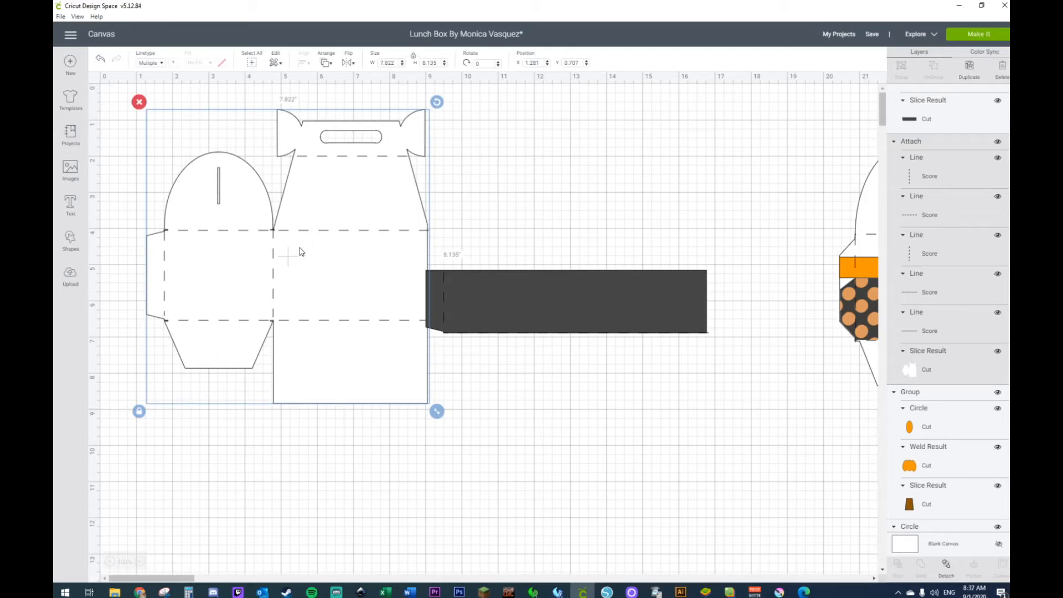
pyautogui.rightClick(272, 233)
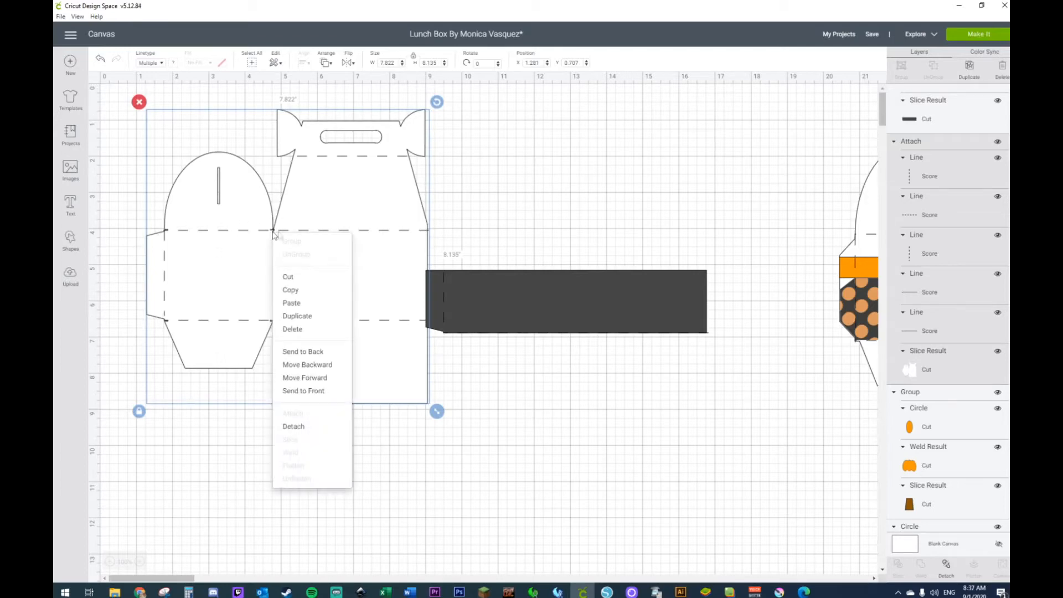
pyautogui.click(657, 172)
pyautogui.moveTo(522, 308); pyautogui.dragTo(588, 297)
# Step: Add a square, rotate it to about 333.77 degrees and position it so its edge crosses the upper corner of the strip's tab
pyautogui.click(76, 244)
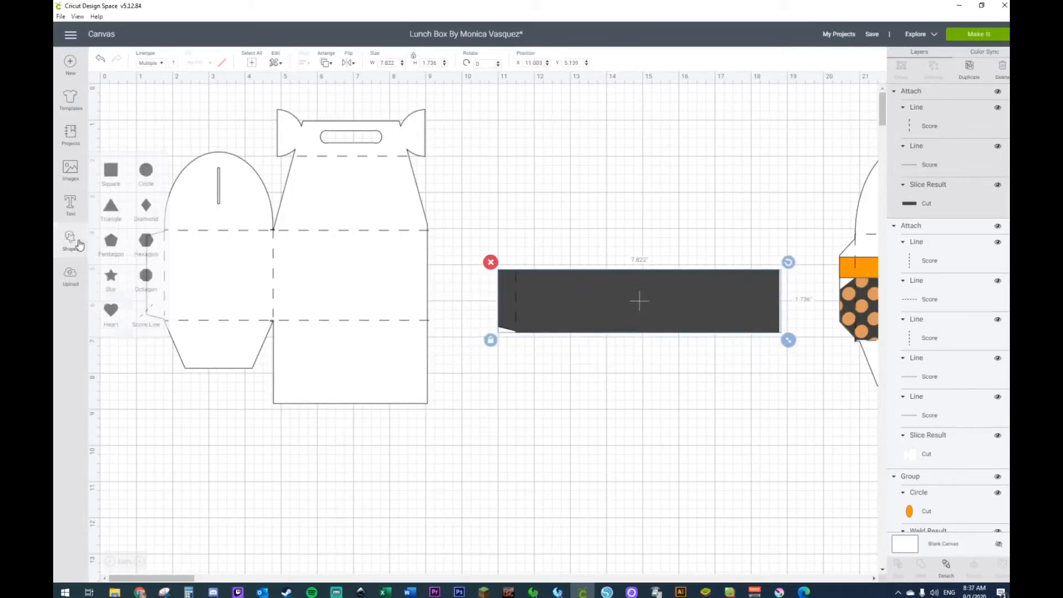
pyautogui.click(117, 172)
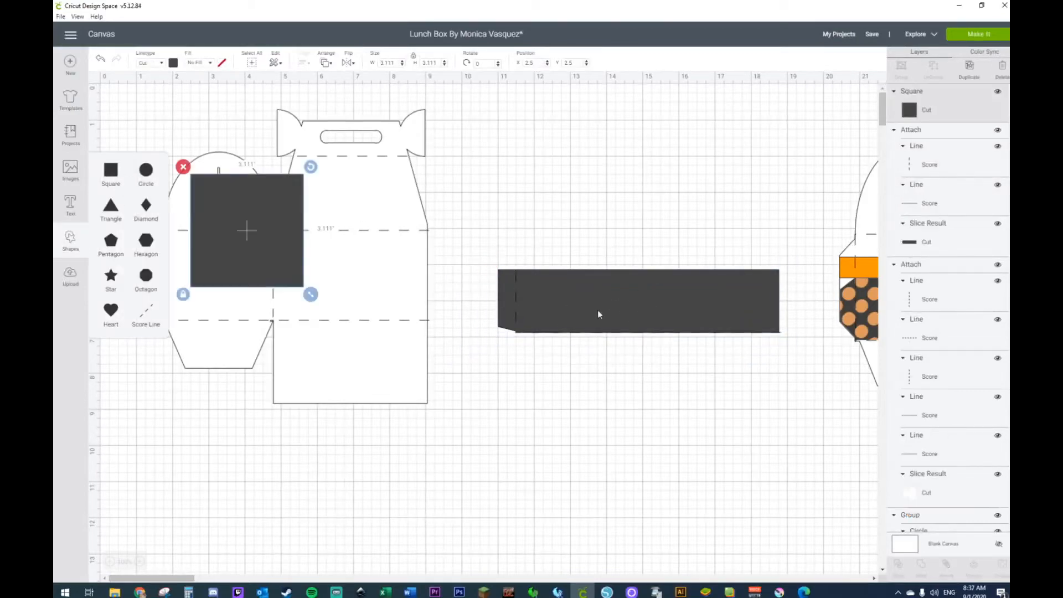
pyautogui.moveTo(275, 247); pyautogui.dragTo(552, 234)
pyautogui.moveTo(584, 156); pyautogui.dragTo(550, 134)
pyautogui.moveTo(553, 190); pyautogui.dragTo(547, 189)
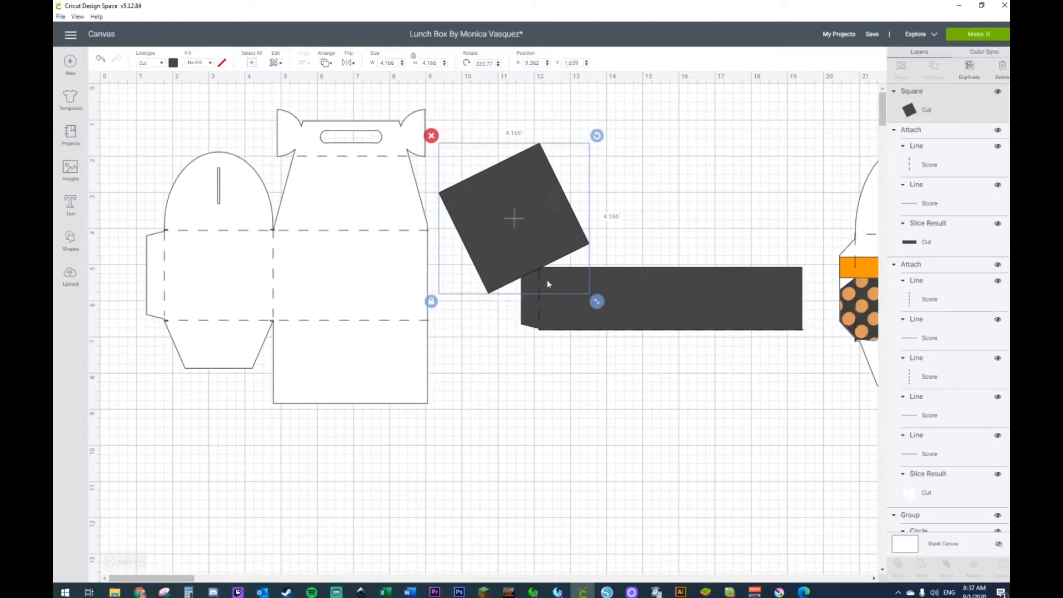
# Step: Detach the strip, slice it with the rotated square and delete the leftover square
pyautogui.rightClick(590, 286)
pyautogui.click(608, 484)
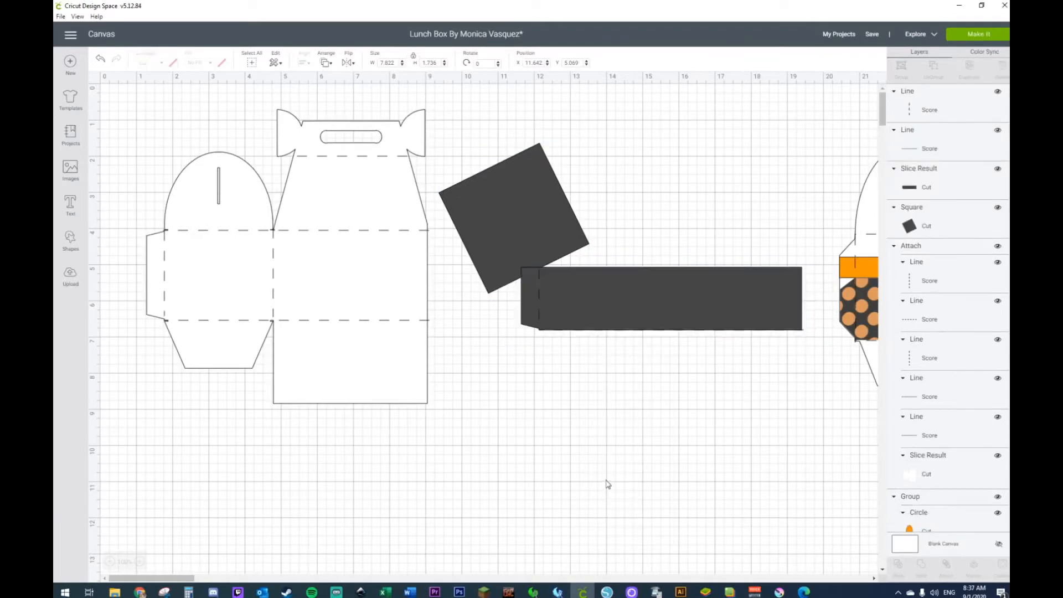
pyautogui.click(602, 311)
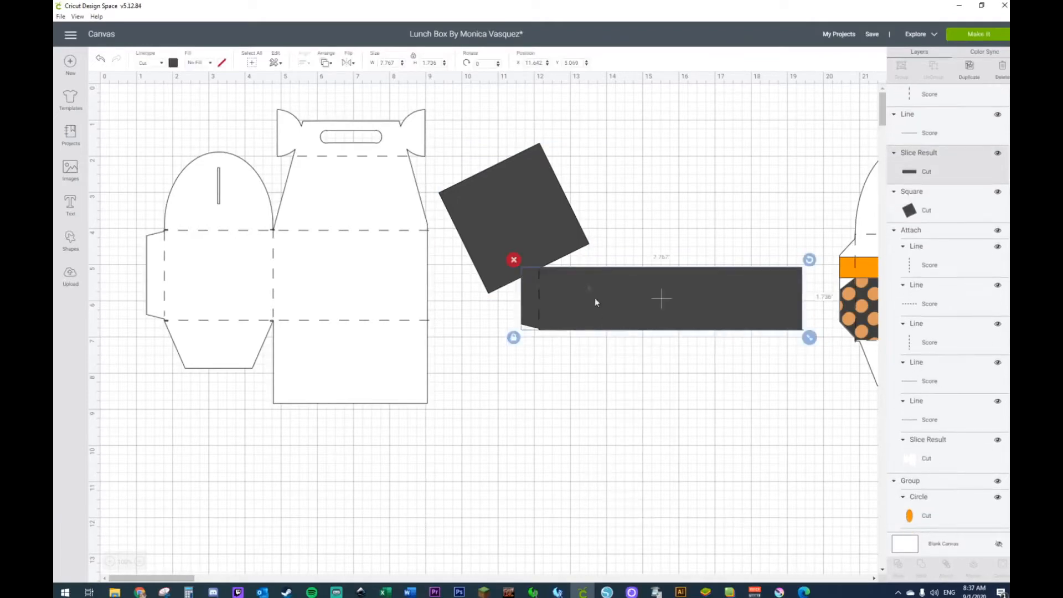
pyautogui.keyDown('shift'); pyautogui.click(543, 216); pyautogui.keyUp('shift')
pyautogui.rightClick(543, 215)
pyautogui.click(588, 420)
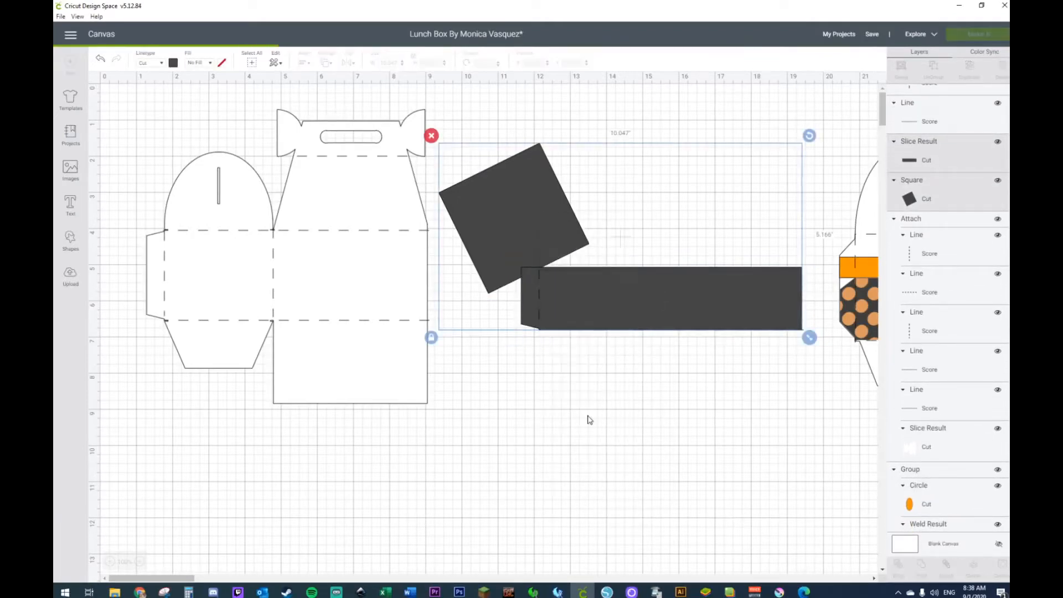
pyautogui.click(519, 224)
pyautogui.press('Delete')
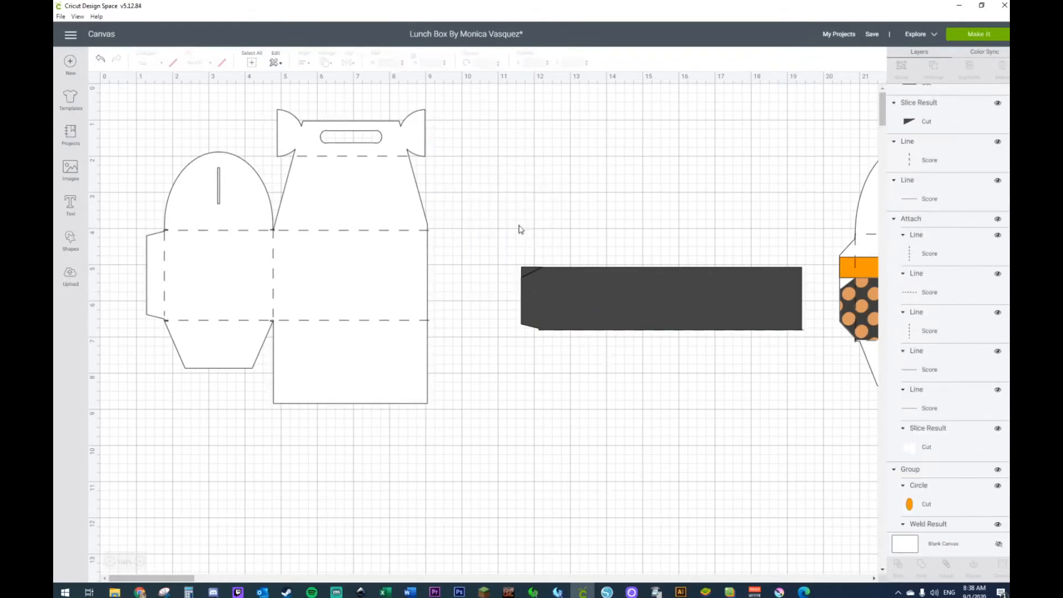
pyautogui.click(526, 270)
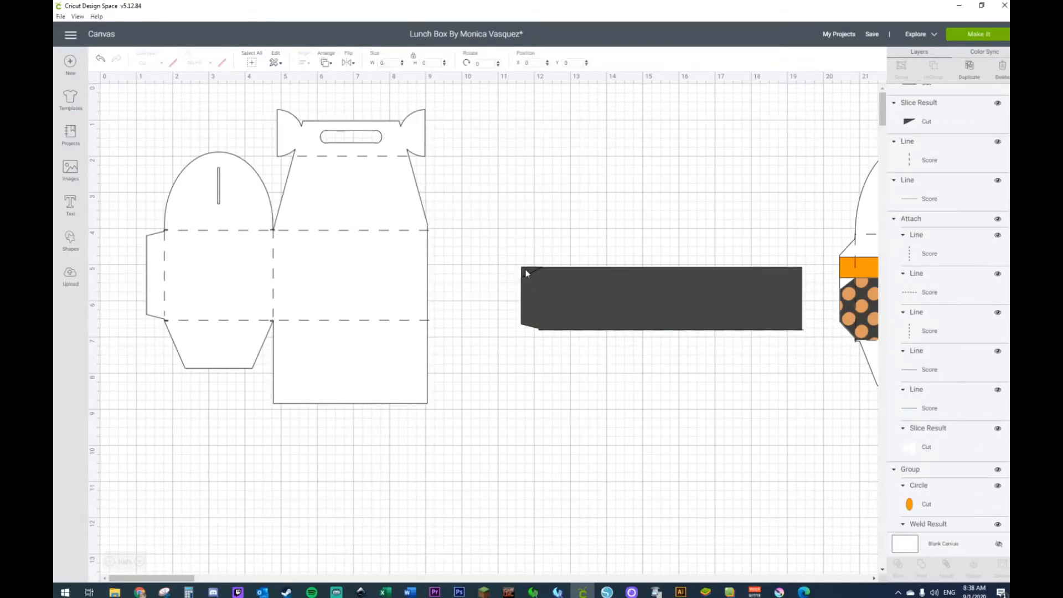
pyautogui.click(525, 272)
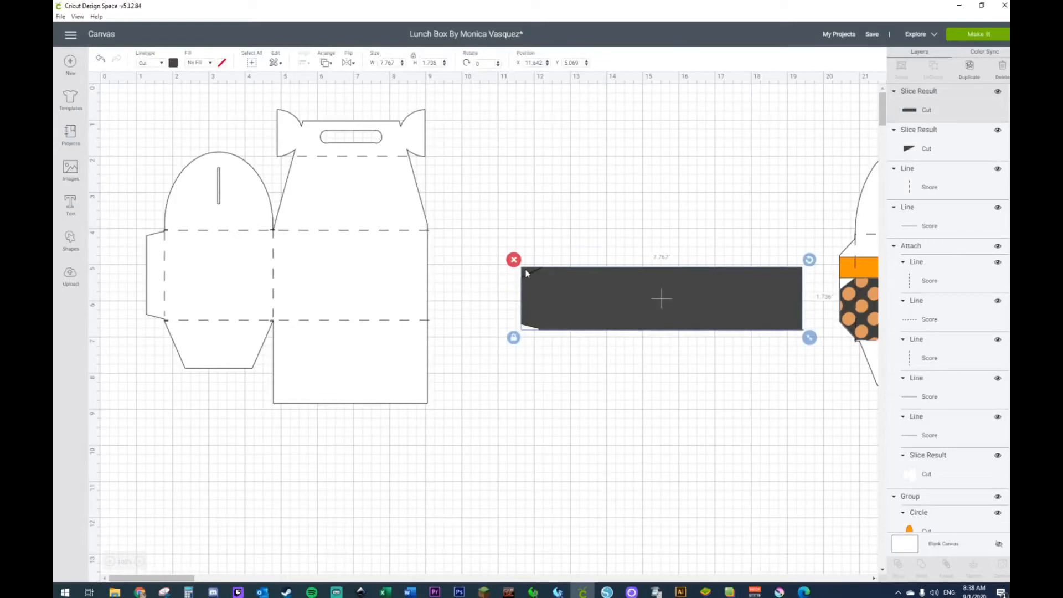
pyautogui.press('Delete')
pyautogui.click(100, 58)
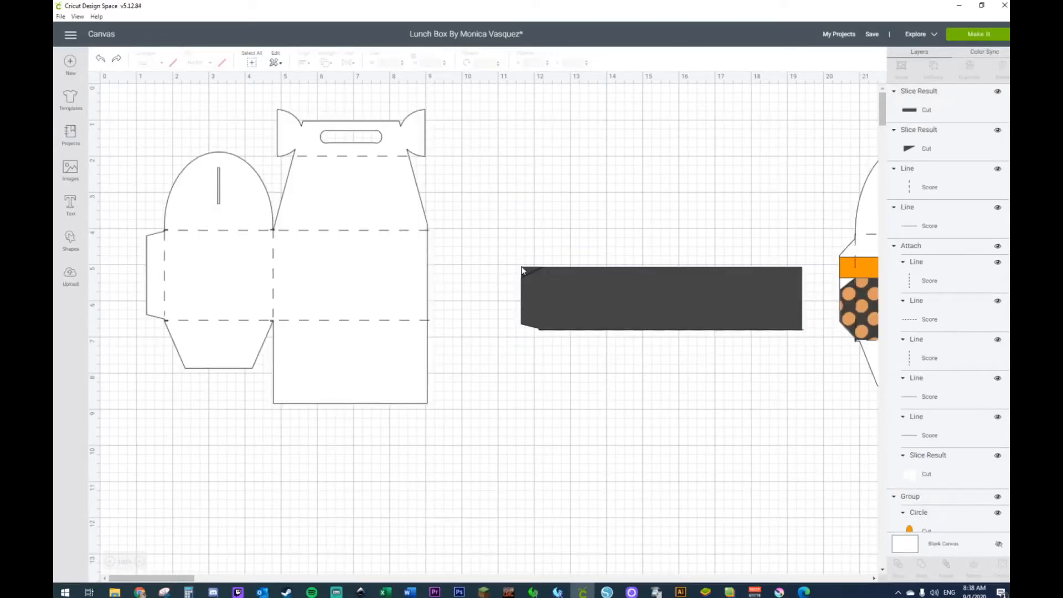
# Step: Delete the triangular offcut at the tab's upper corner and send the strip behind its score lines
pyautogui.click(523, 270)
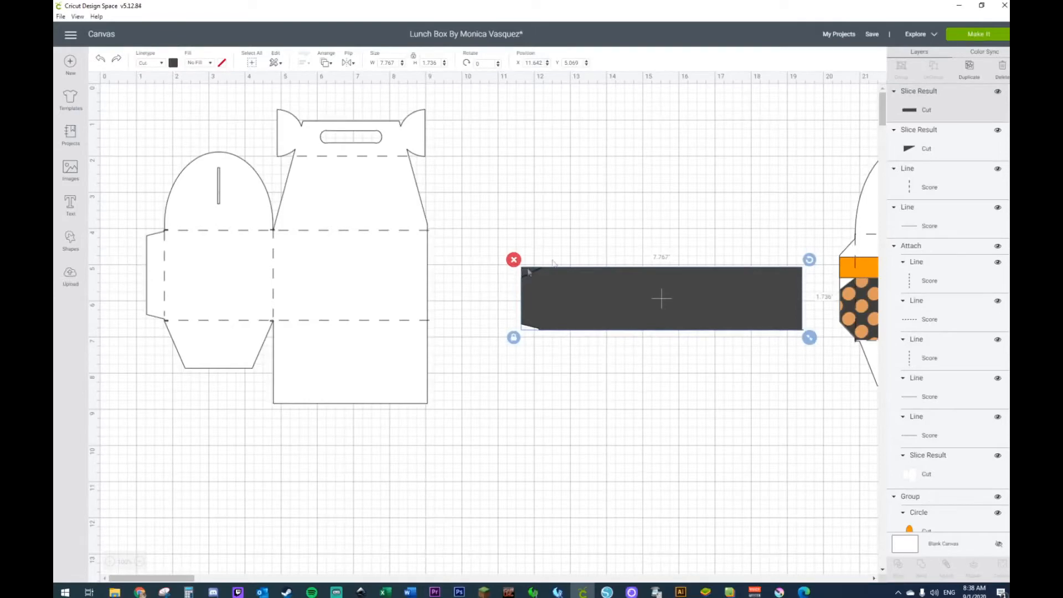
pyautogui.click(964, 150)
pyautogui.press('Delete')
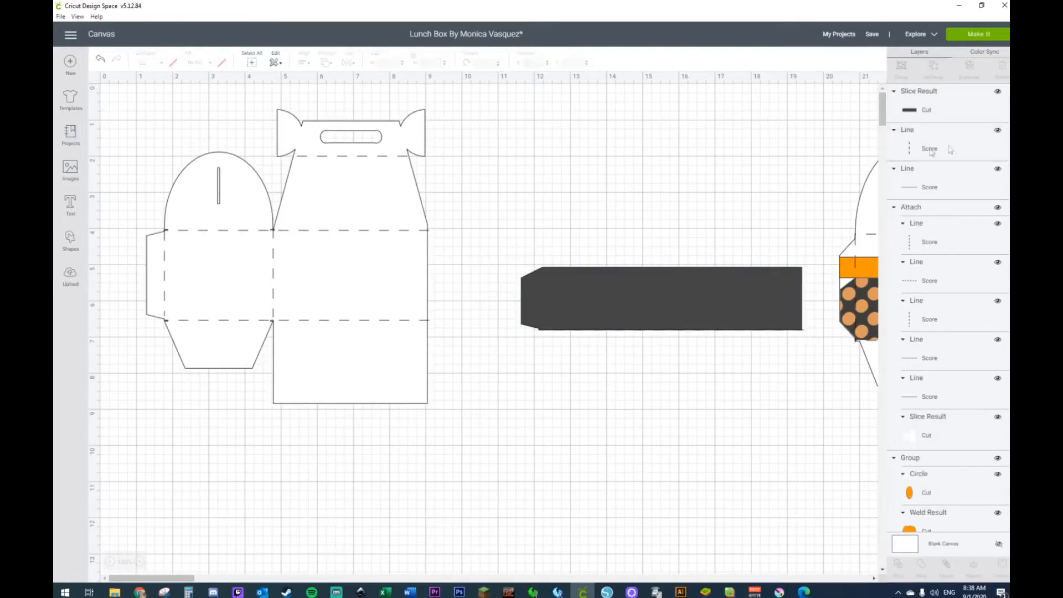
pyautogui.rightClick(608, 306)
pyautogui.click(650, 425)
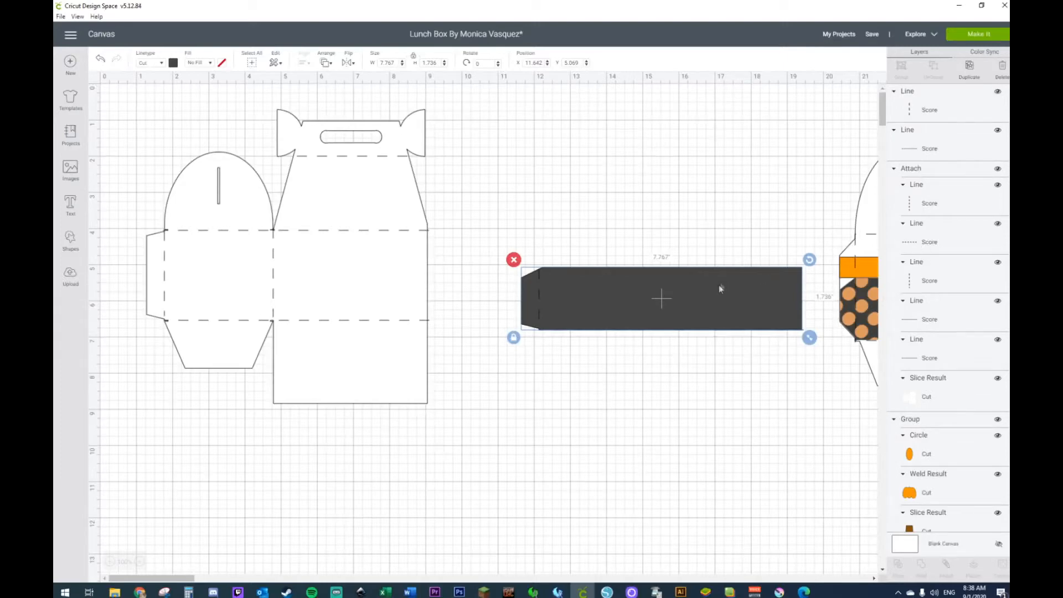
# Step: Delete the horizontal score line along the strip's lower edge and attach the strip to its remaining vertical score line
pyautogui.keyDown('shift'); pyautogui.click(665, 331); pyautogui.keyUp('shift')
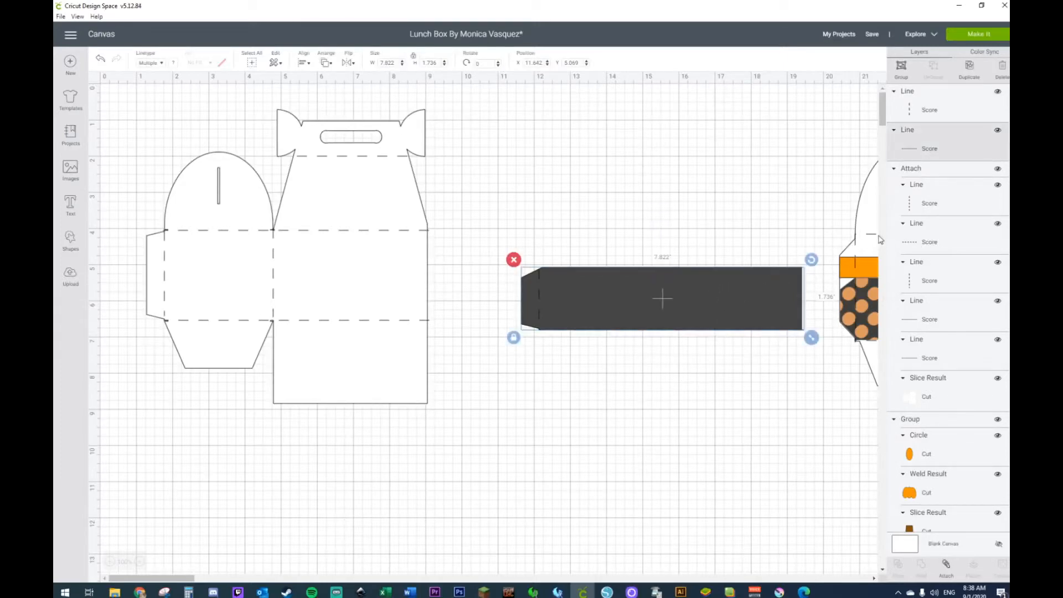
pyautogui.click(722, 184)
pyautogui.click(919, 146)
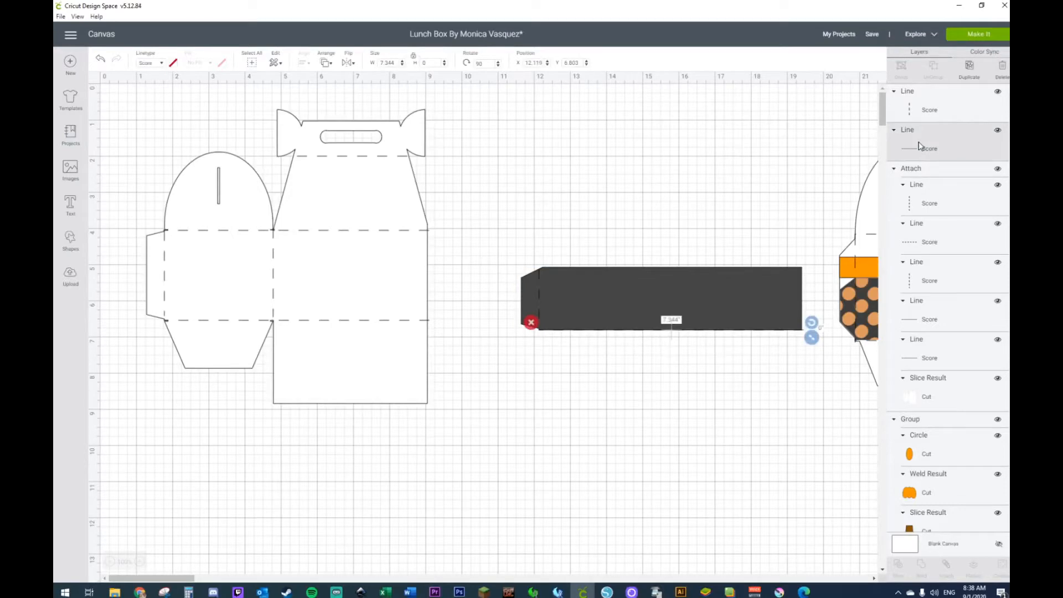
pyautogui.press('Delete')
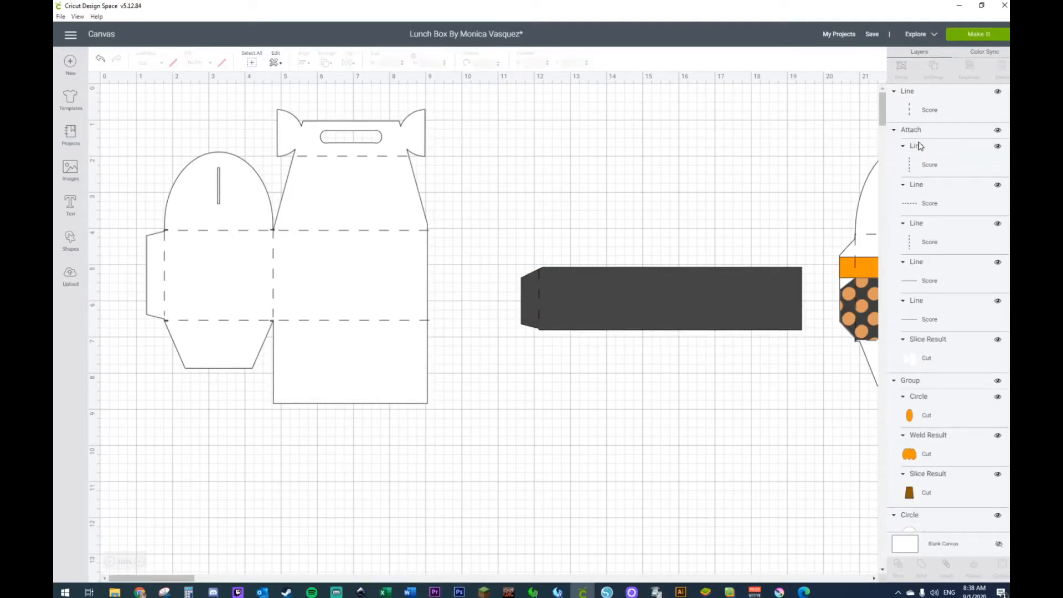
pyautogui.moveTo(496, 234); pyautogui.dragTo(649, 372)
pyautogui.rightClick(608, 309)
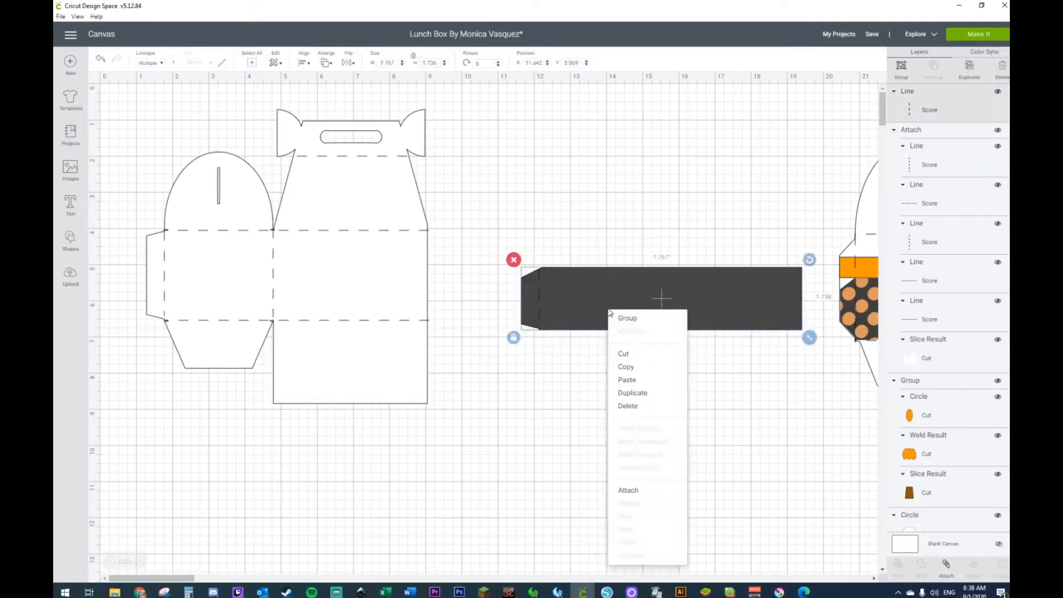
pyautogui.click(626, 489)
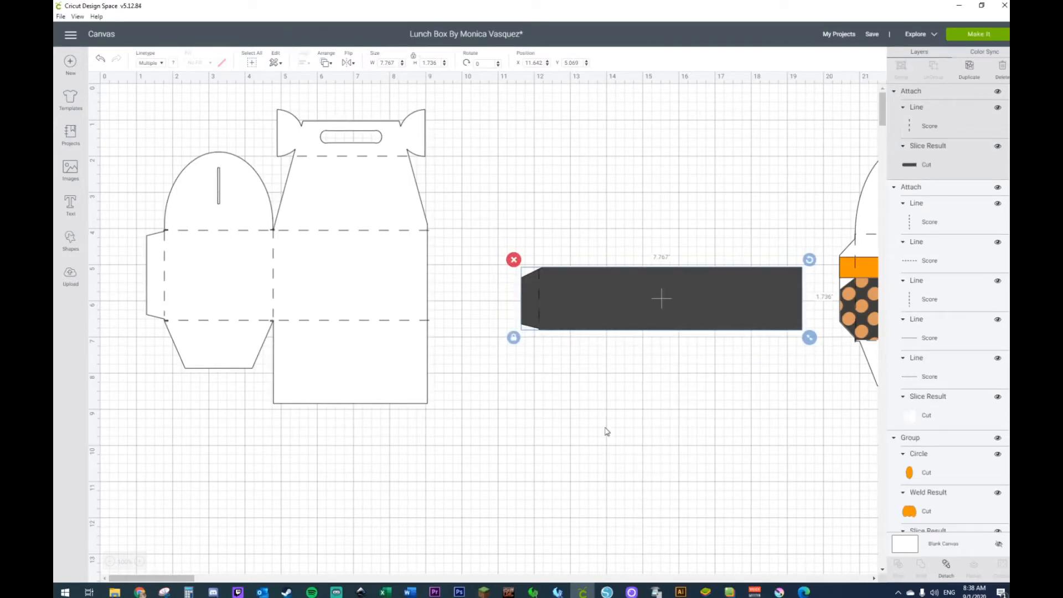
# Step: Place the strip across the white template at about X 1.27, Y 4.83 inches and move a duplicate to about X 10.34, Y 2.53
pyautogui.moveTo(553, 317); pyautogui.dragTo(209, 302)
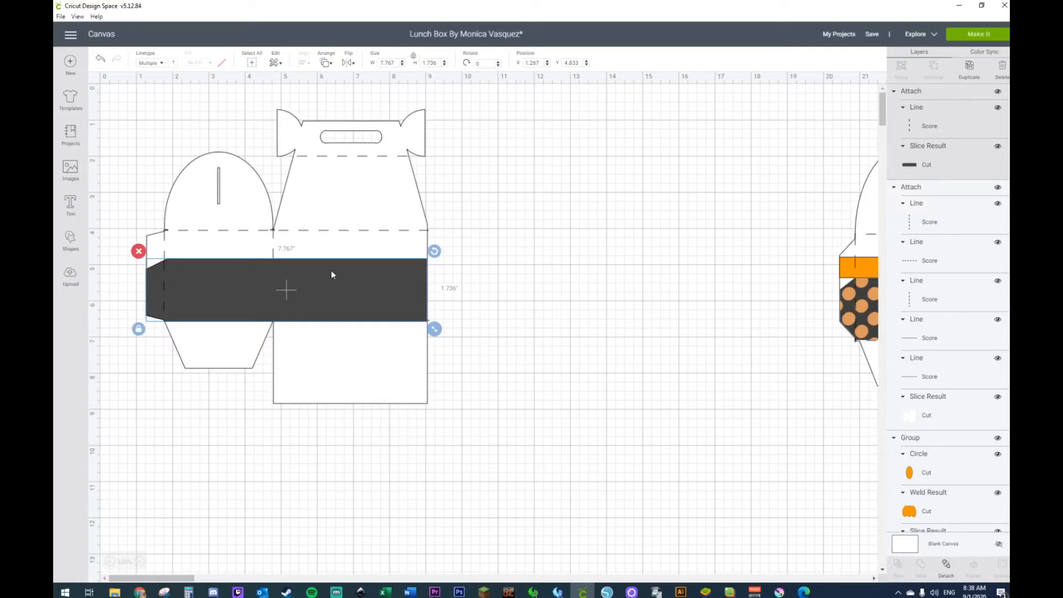
pyautogui.hotkey('ctrl', 'd')
pyautogui.moveTo(398, 287); pyautogui.dragTo(673, 192)
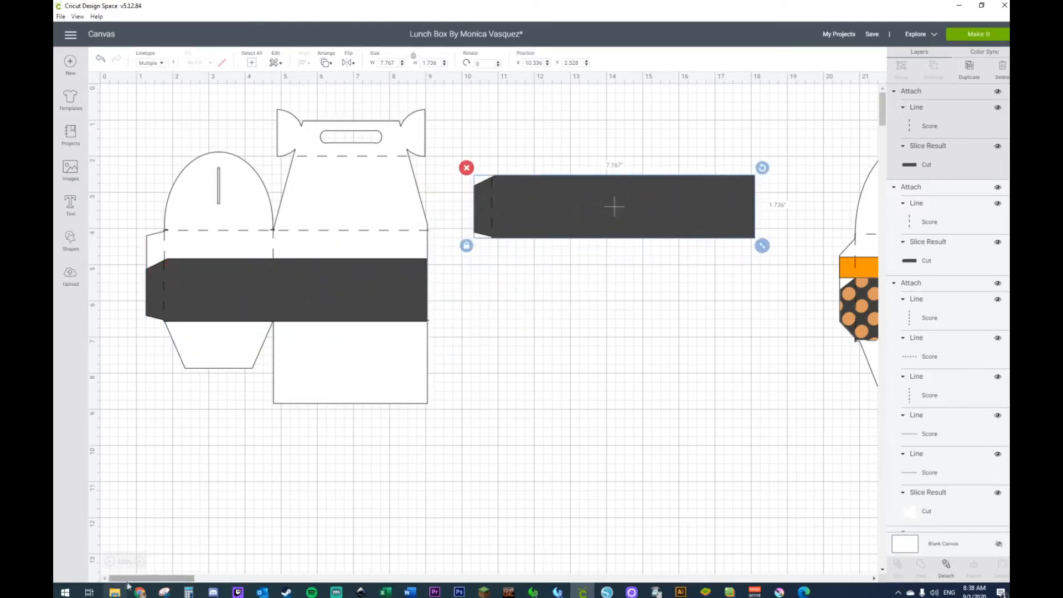
# Step: Check the finished sample boxes, lower the spare strip to about Y 4.38 inches beside the template and duplicate it
pyautogui.moveTo(136, 578); pyautogui.dragTo(194, 578)
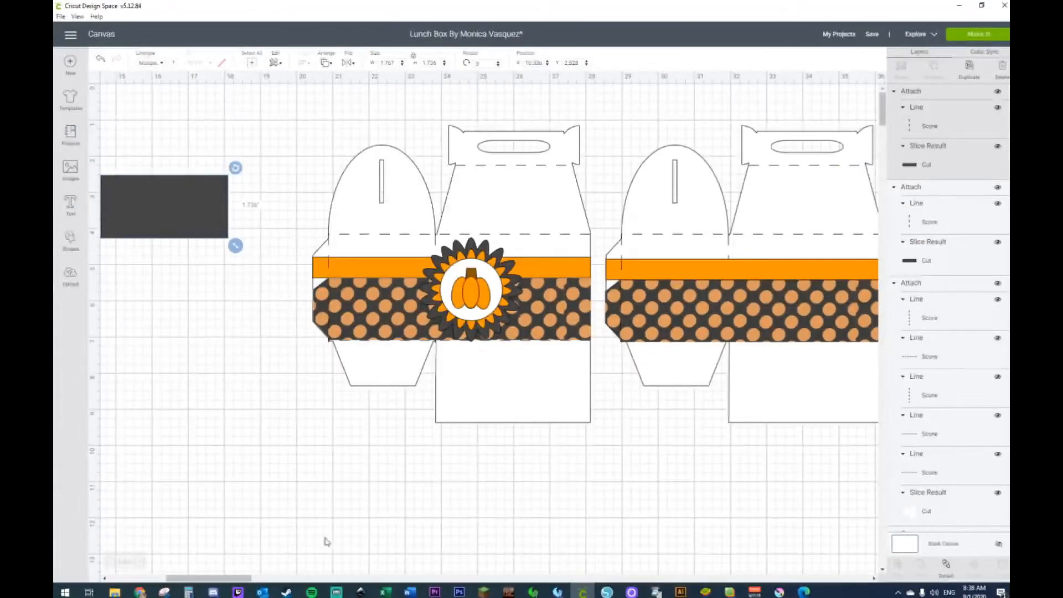
pyautogui.moveTo(188, 579); pyautogui.dragTo(144, 579)
pyautogui.moveTo(434, 215); pyautogui.dragTo(424, 296)
pyautogui.hotkey('ctrl', 'd')
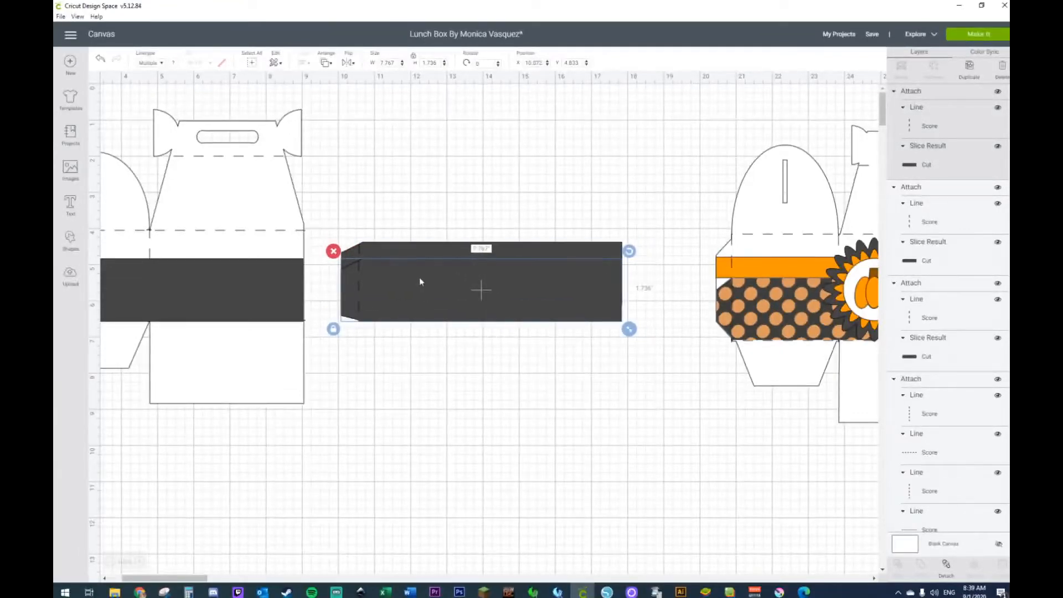
pyautogui.click(432, 187)
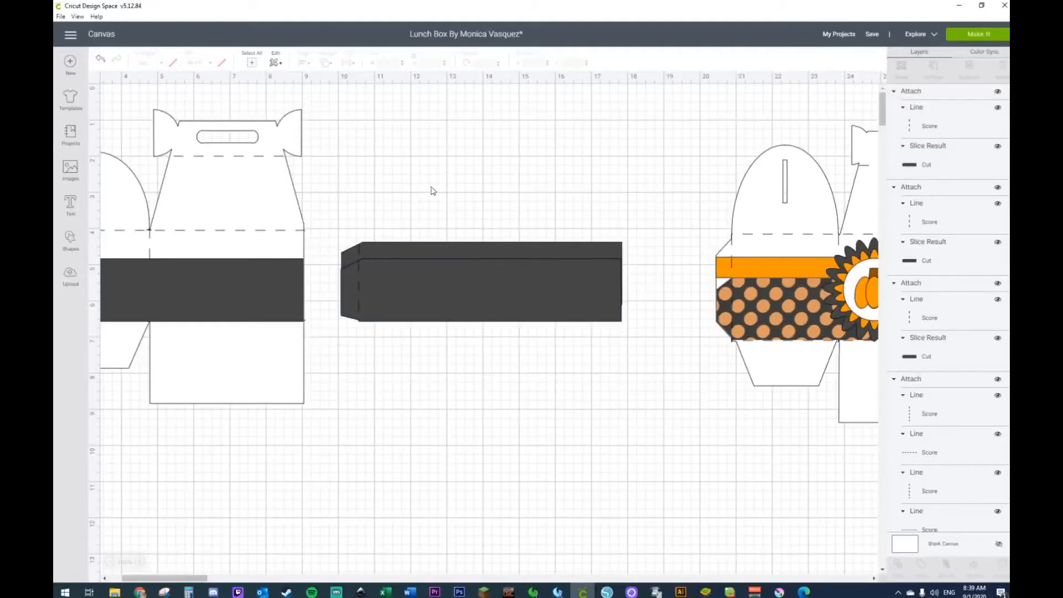
pyautogui.click(463, 259)
pyautogui.click(333, 330)
pyautogui.moveTo(629, 330); pyautogui.dragTo(638, 333)
pyautogui.click(100, 58)
# Step: Enlarge the newest strip copy to about 7.86 by 1.76 inches and detach it from its score line below the other copy
pyautogui.click(491, 278)
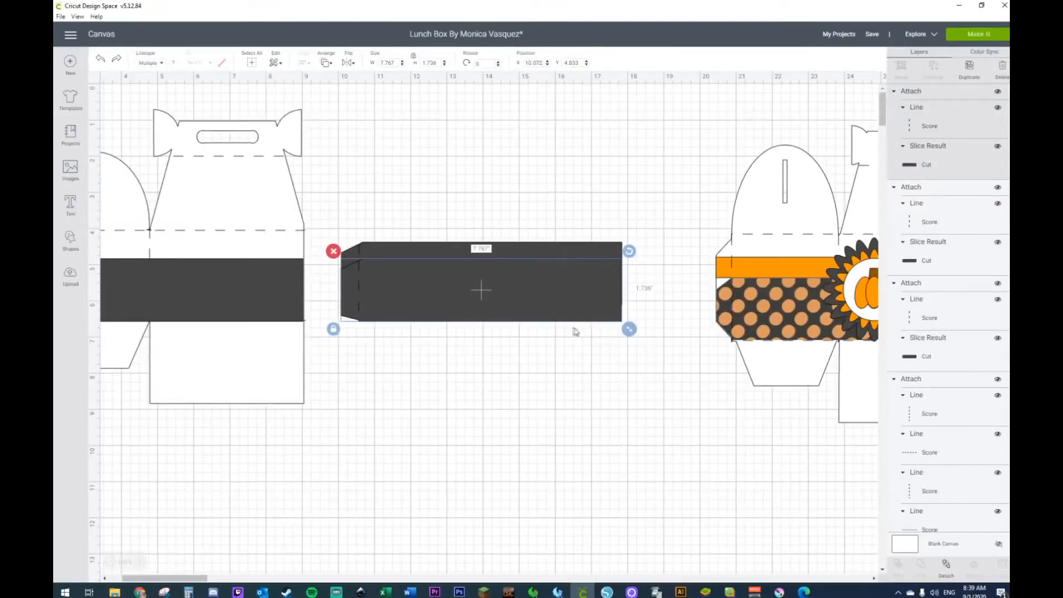
pyautogui.moveTo(625, 331); pyautogui.dragTo(627, 333)
pyautogui.moveTo(517, 299); pyautogui.dragTo(516, 428)
pyautogui.rightClick(515, 429)
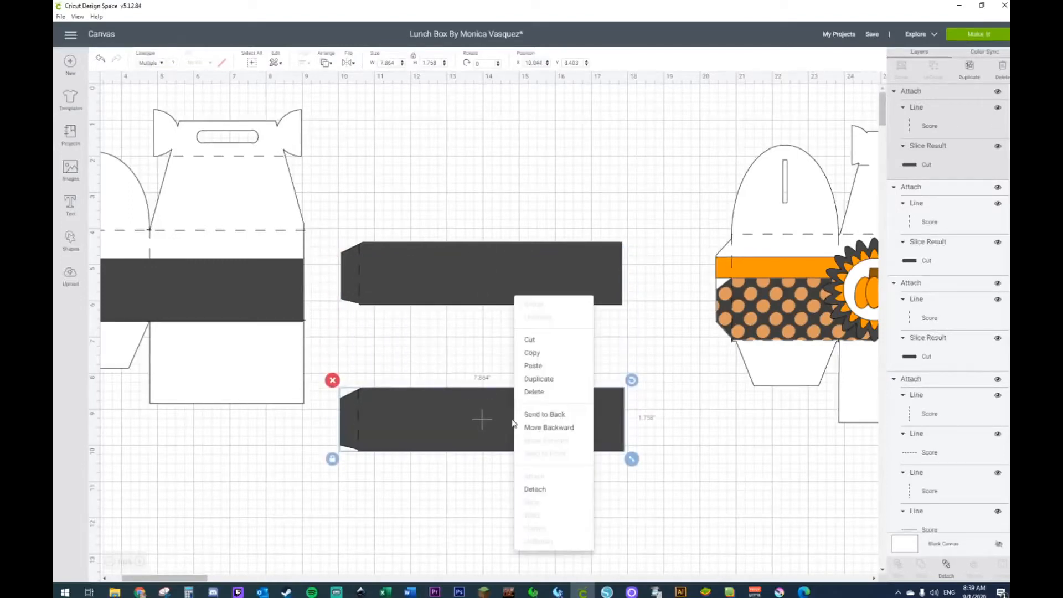
pyautogui.click(535, 489)
# Step: Place the detached strip over the other copy, enlarge it to about 9.74 inches wide, and select both strips
pyautogui.moveTo(415, 417); pyautogui.dragTo(453, 278)
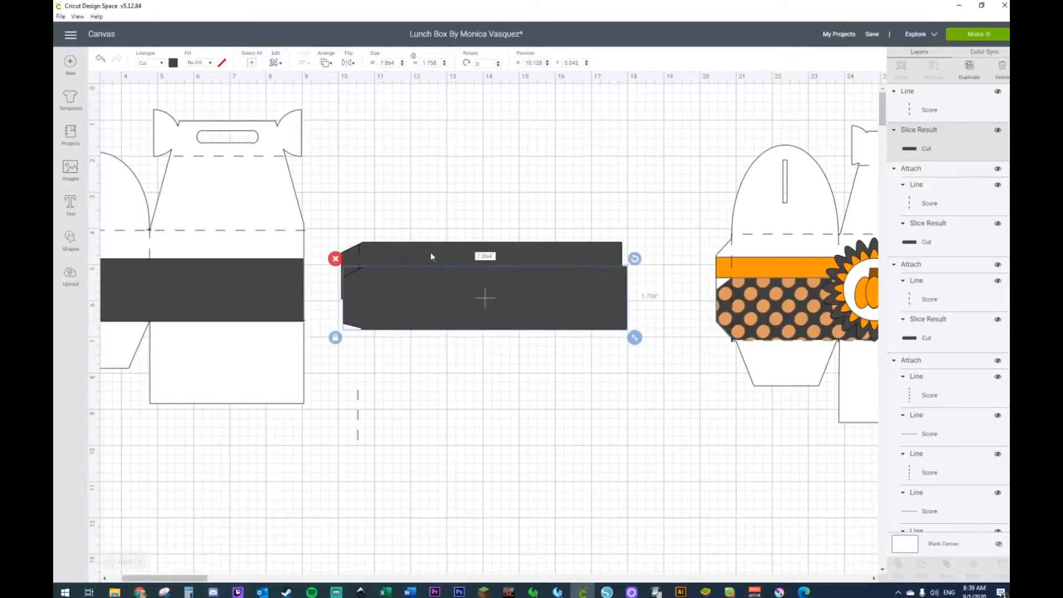
pyautogui.moveTo(634, 337); pyautogui.dragTo(702, 352)
pyautogui.moveTo(623, 314); pyautogui.dragTo(593, 313)
pyautogui.moveTo(546, 207); pyautogui.dragTo(554, 314)
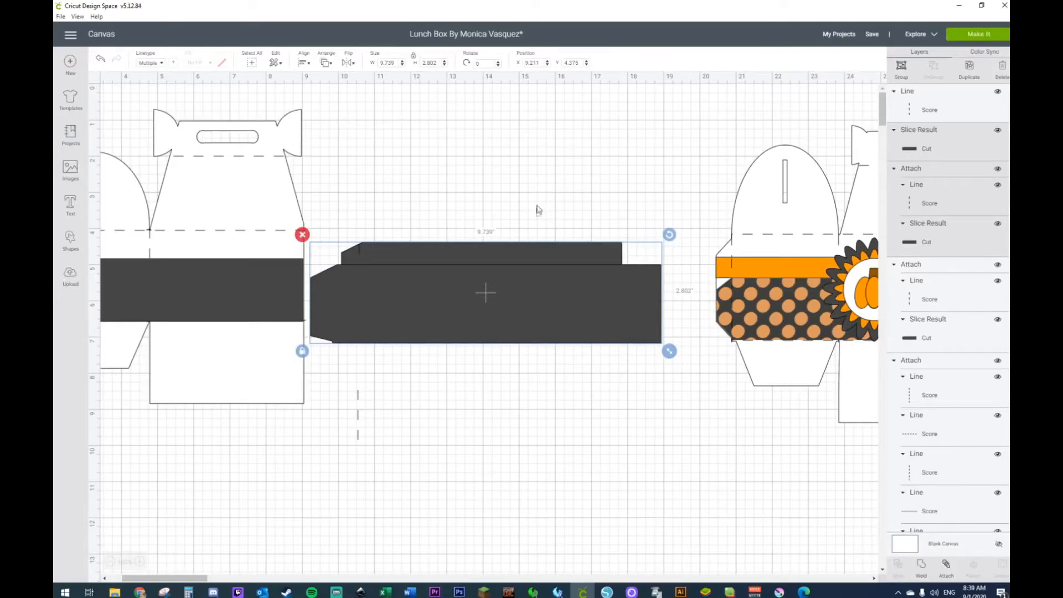
# Step: Detach the upper, smaller strip from its score line and slice it with the enlarged strip beneath
pyautogui.rightClick(540, 296)
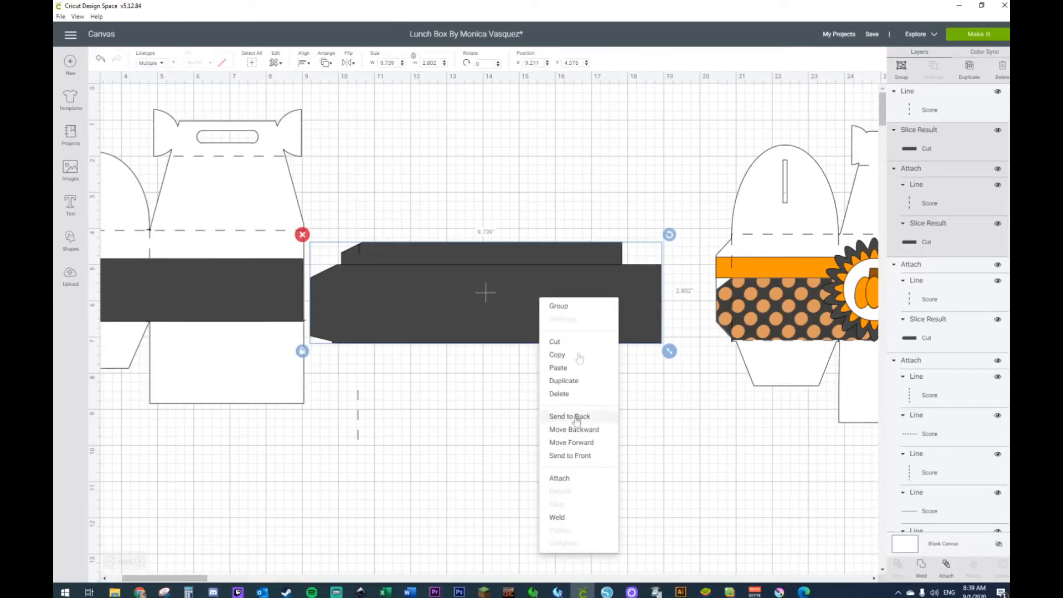
pyautogui.click(468, 381)
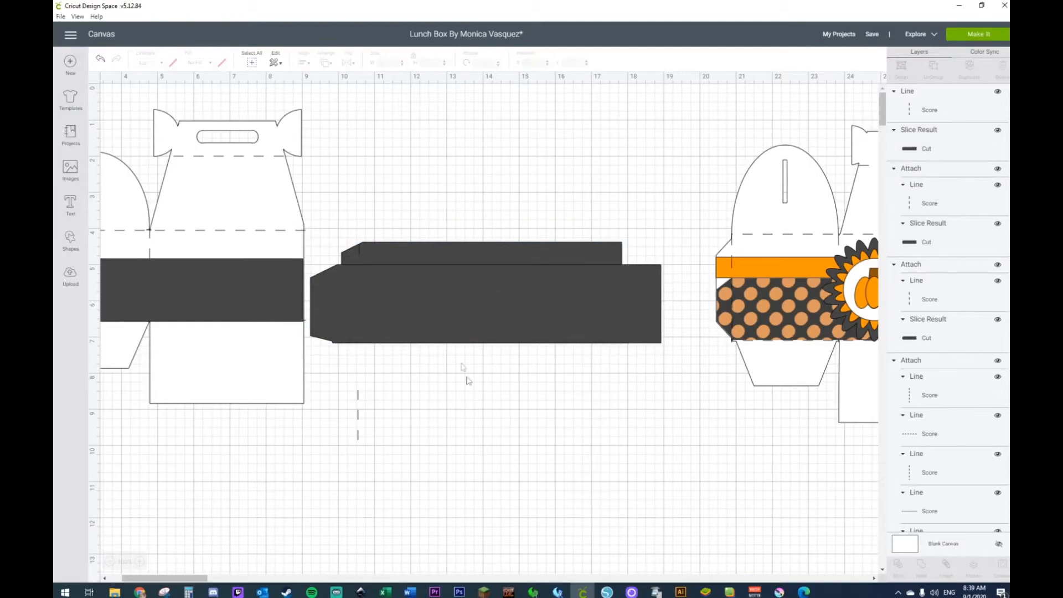
pyautogui.click(463, 252)
pyautogui.rightClick(463, 253)
pyautogui.click(482, 443)
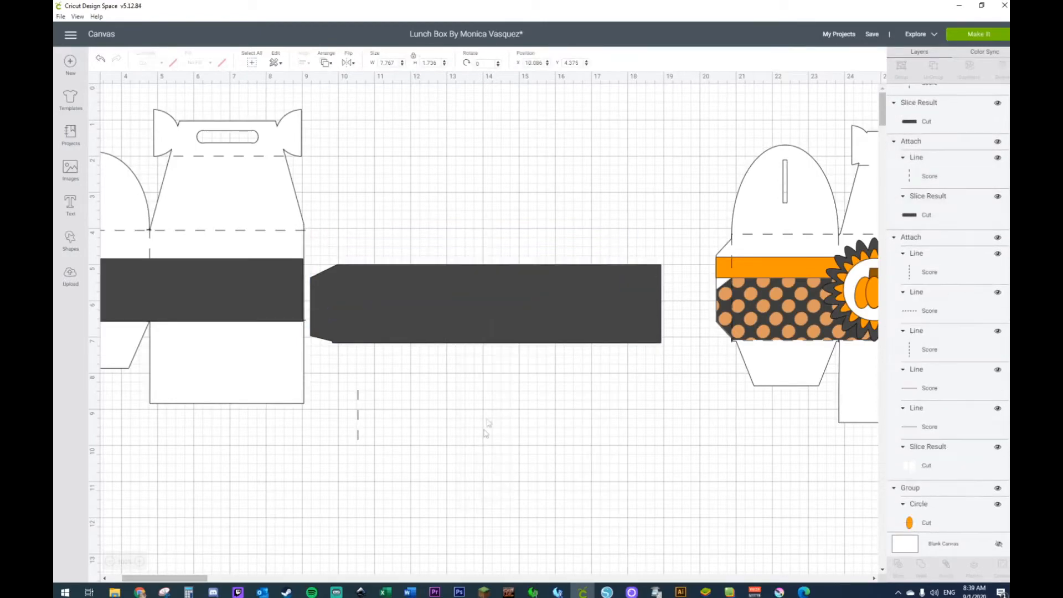
pyautogui.hotkey('ctrl', 'z')
pyautogui.click(508, 264)
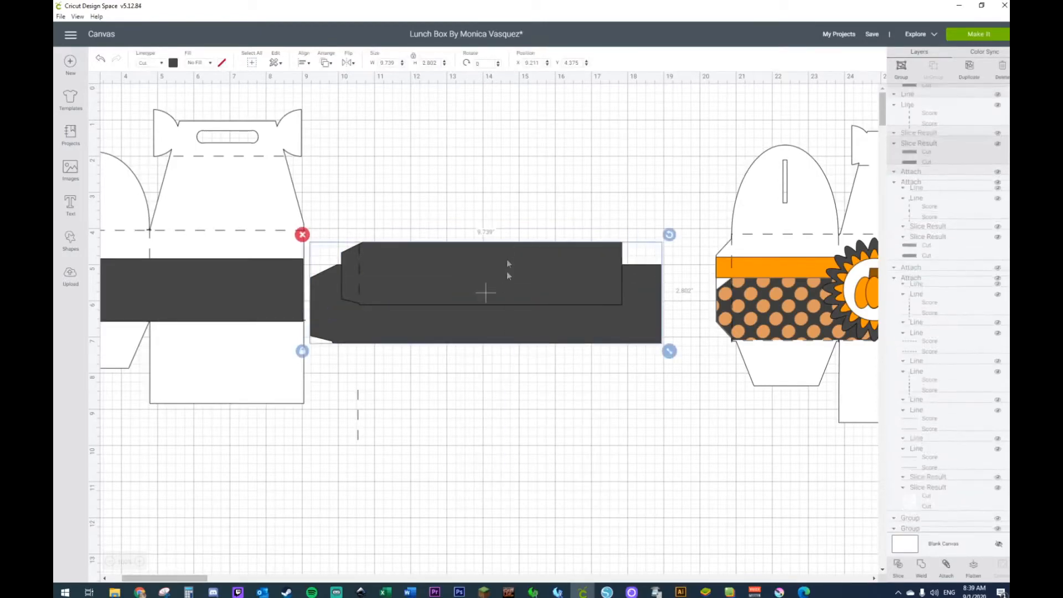
pyautogui.rightClick(509, 276)
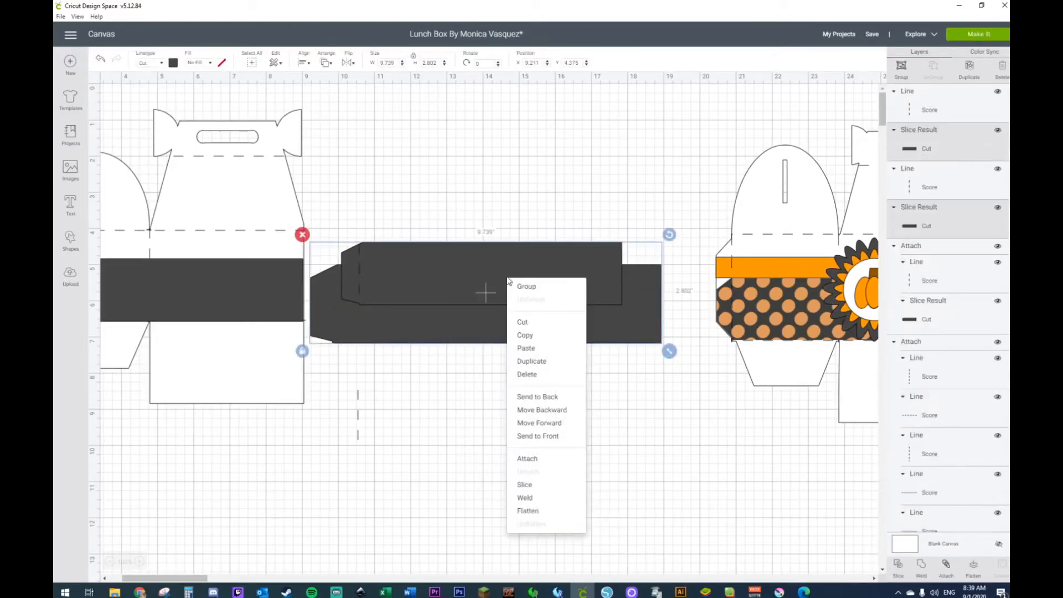
pyautogui.click(513, 486)
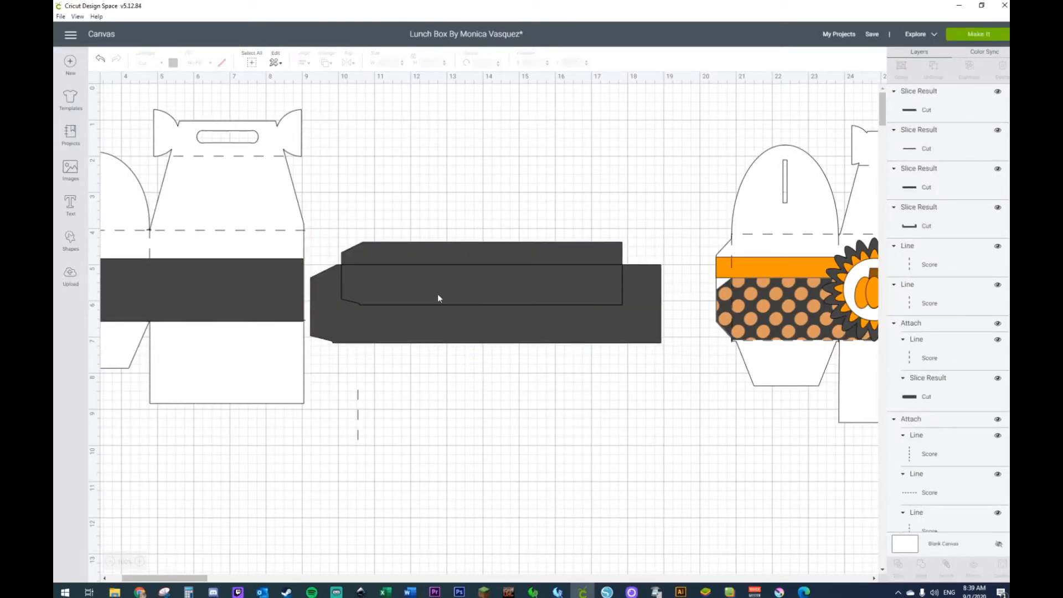
# Step: Delete the lower slice pieces and the spare score line, keeping only the narrow upper strip and its own score line
pyautogui.click(440, 327)
pyautogui.press('Delete')
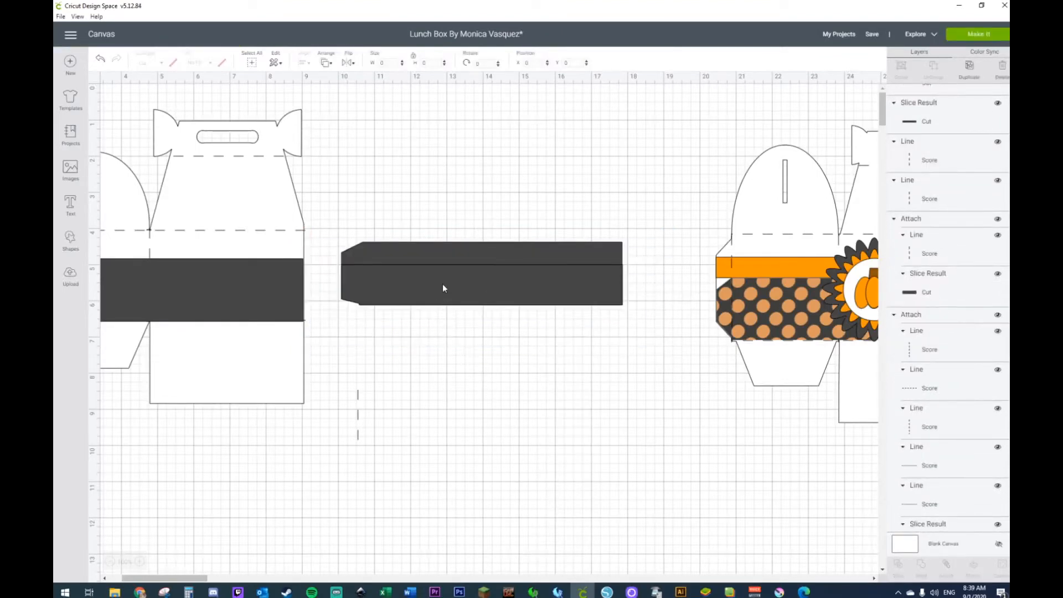
pyautogui.click(438, 310)
pyautogui.press('Delete')
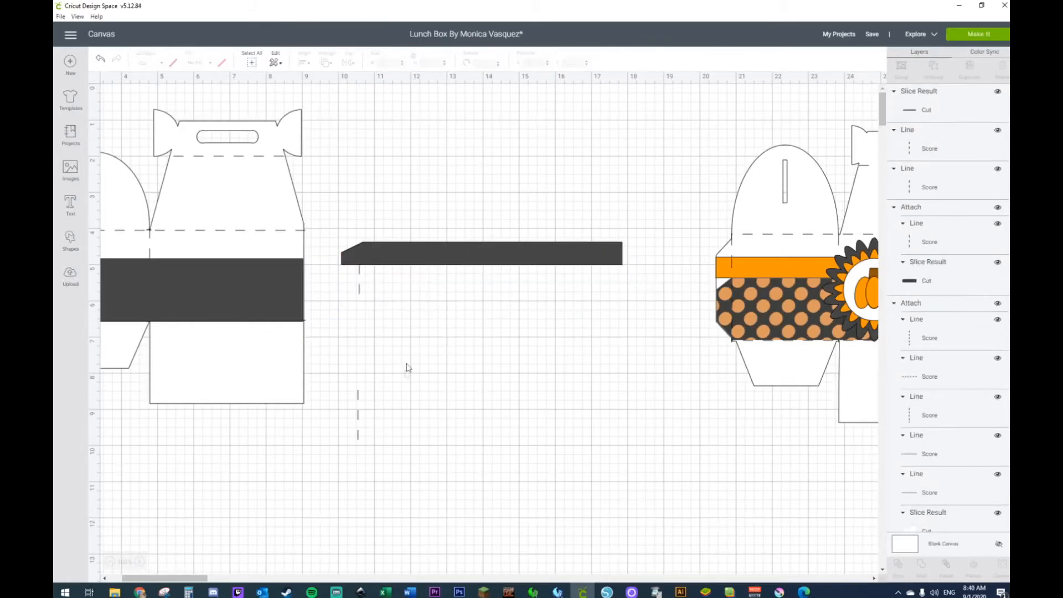
pyautogui.moveTo(409, 364); pyautogui.dragTo(321, 471)
pyautogui.press('Delete')
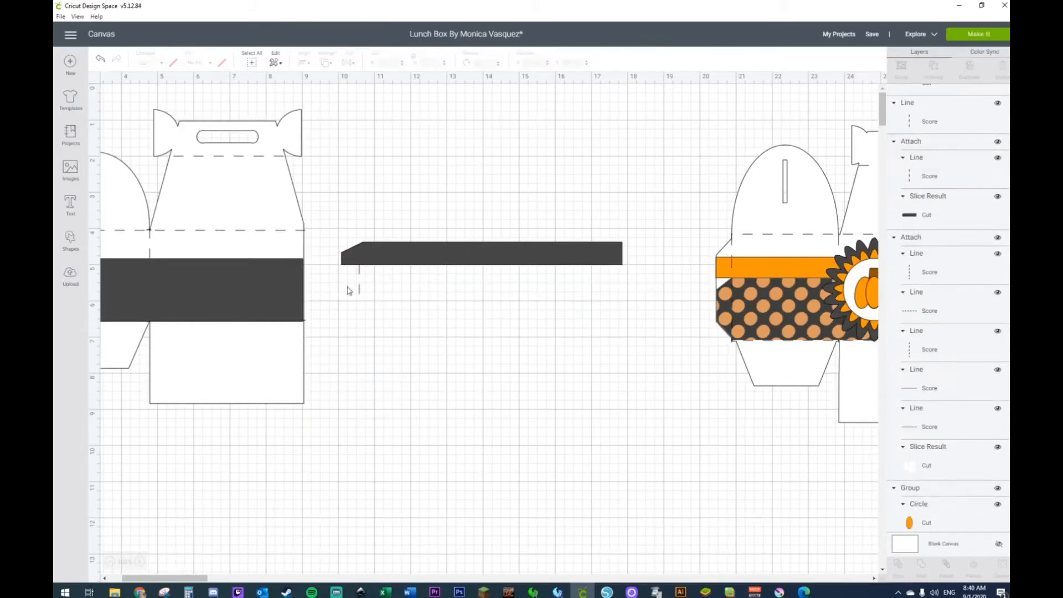
# Step: Send the narrow strip behind its score line and shorten the line to match the strip's height
pyautogui.rightClick(398, 254)
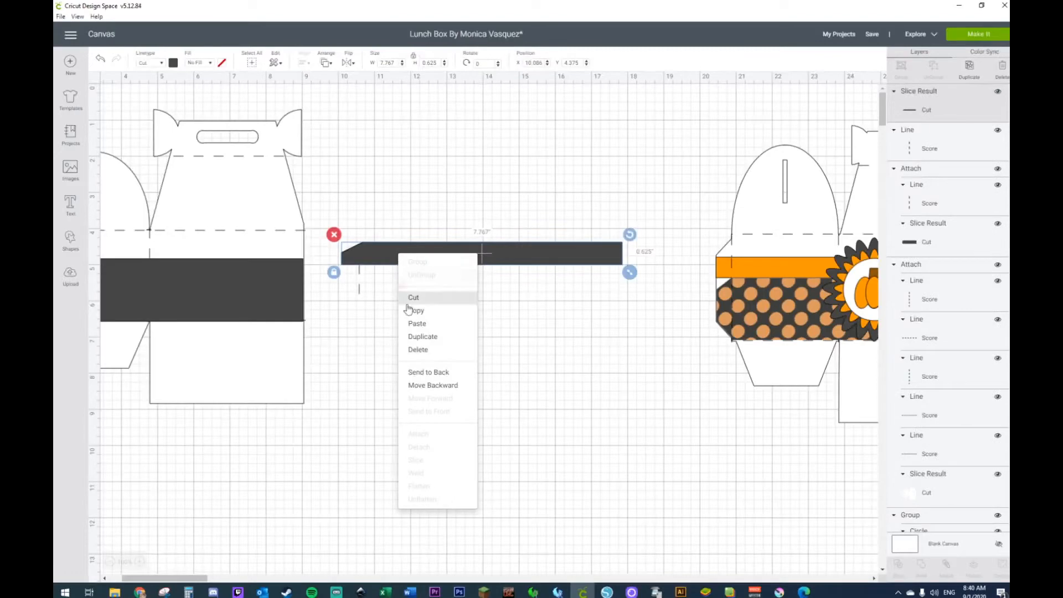
pyautogui.click(428, 372)
pyautogui.click(360, 293)
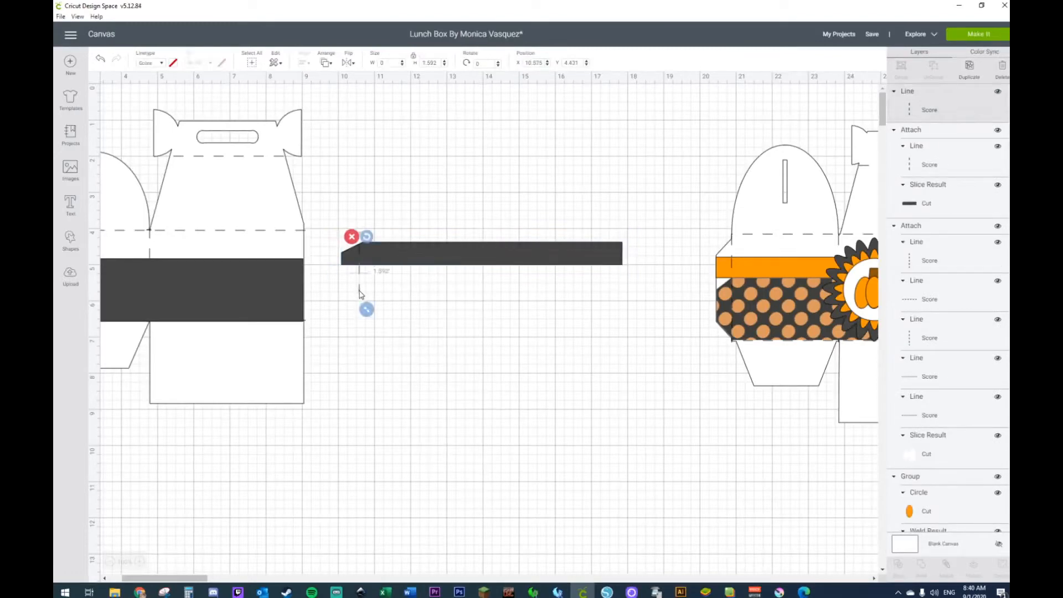
pyautogui.moveTo(367, 313); pyautogui.dragTo(366, 282)
pyautogui.click(359, 201)
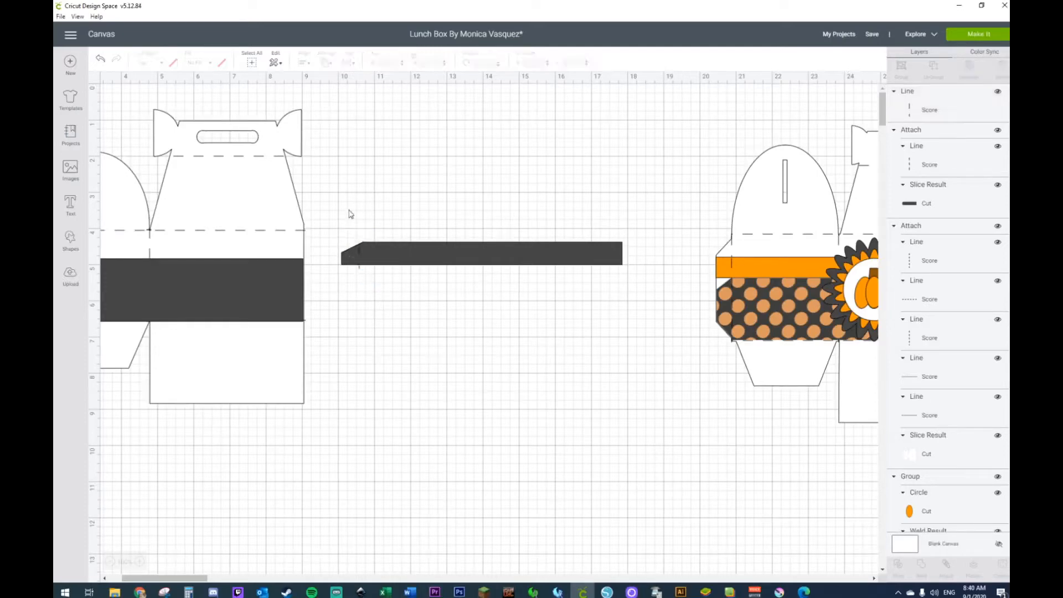
pyautogui.click(361, 269)
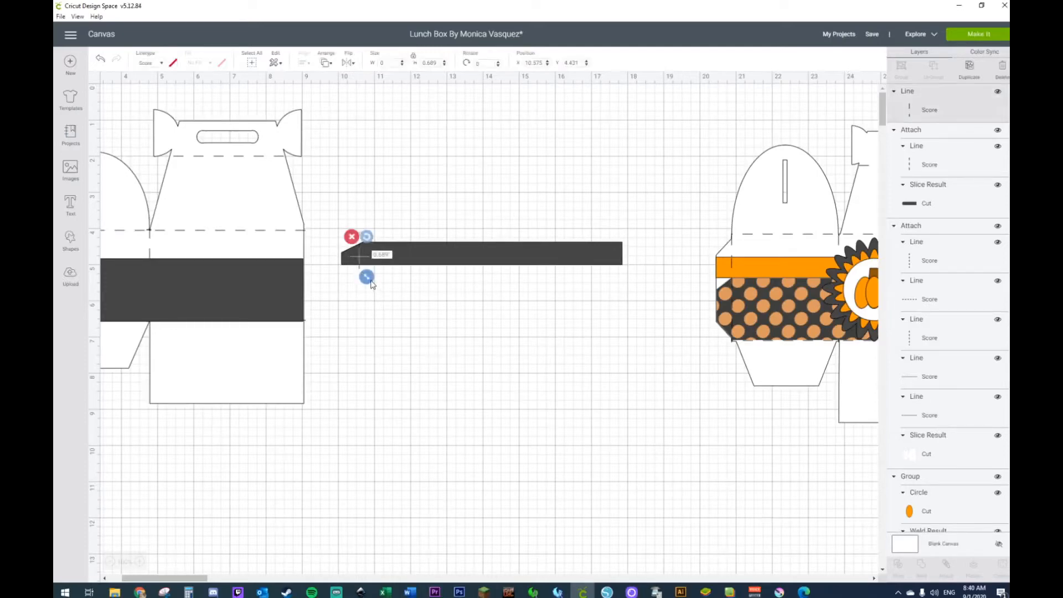
pyautogui.click(425, 175)
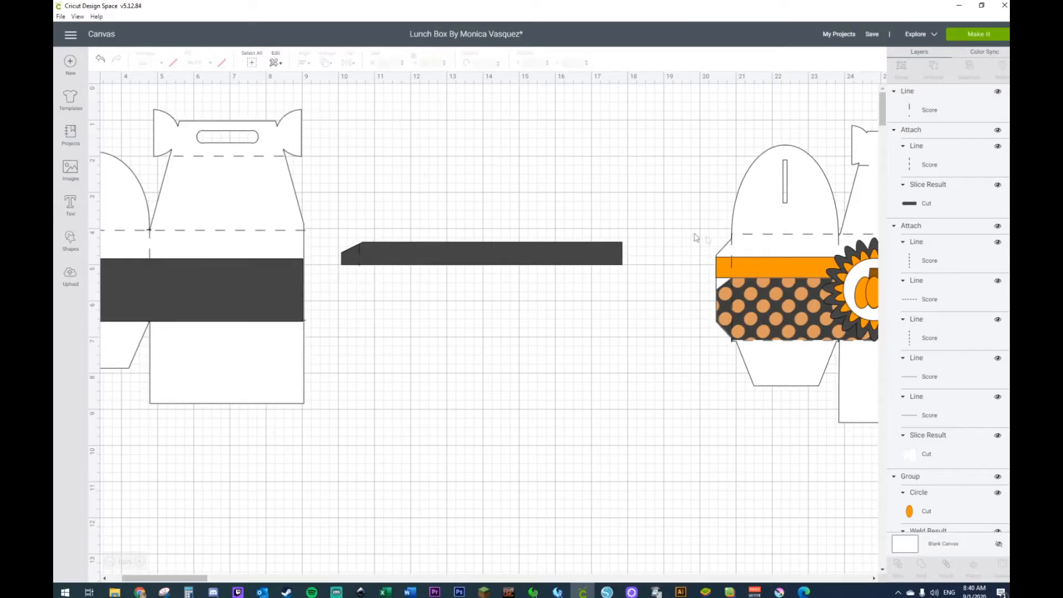
# Step: Attach the score line to the narrow strip and move the strip to about X 10.87, Y 4.5 inches
pyautogui.moveTo(658, 218); pyautogui.dragTo(338, 310)
pyautogui.rightClick(413, 254)
pyautogui.click(431, 432)
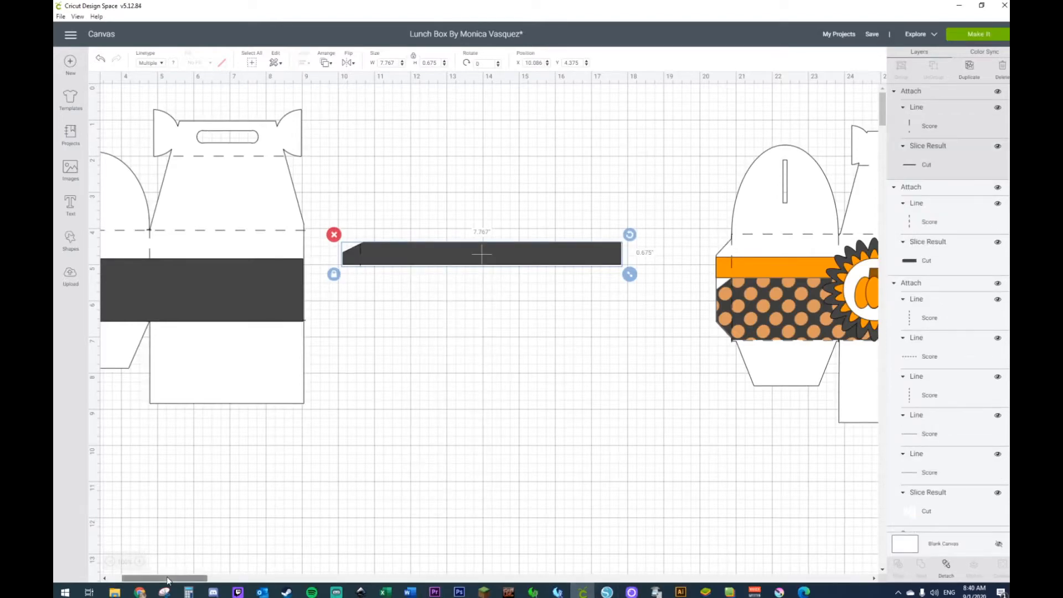
pyautogui.moveTo(140, 578); pyautogui.dragTo(128, 579)
pyautogui.moveTo(551, 259); pyautogui.dragTo(574, 269)
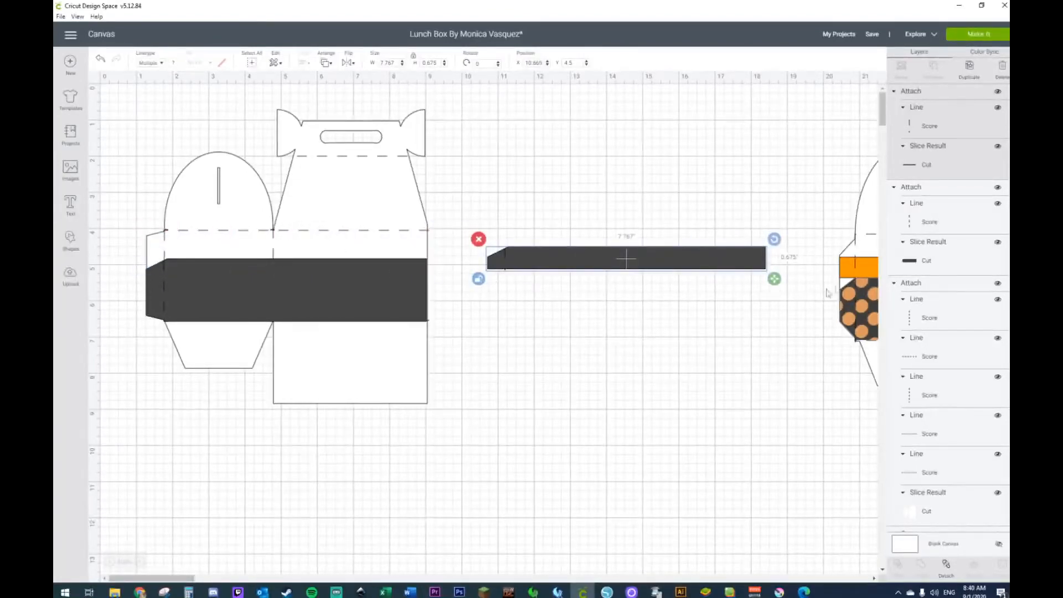
# Step: Resize the narrow strip to about 7.89 by 0.52 inches and place it on the template just above the wide band
pyautogui.moveTo(778, 288); pyautogui.dragTo(778, 280)
pyautogui.moveTo(699, 266); pyautogui.dragTo(393, 257)
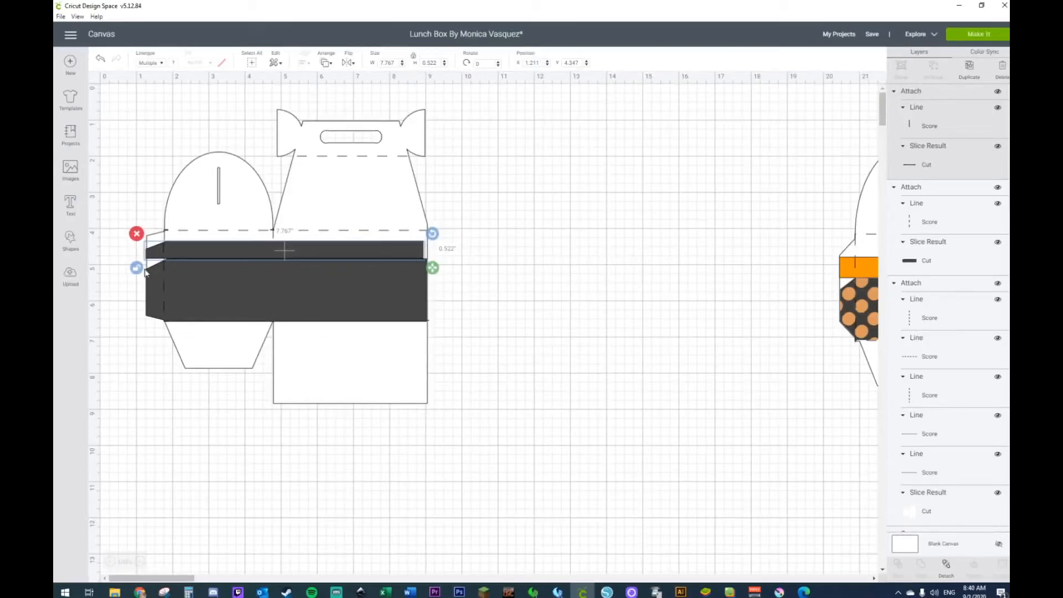
pyautogui.moveTo(439, 270); pyautogui.dragTo(437, 272)
pyautogui.click(538, 273)
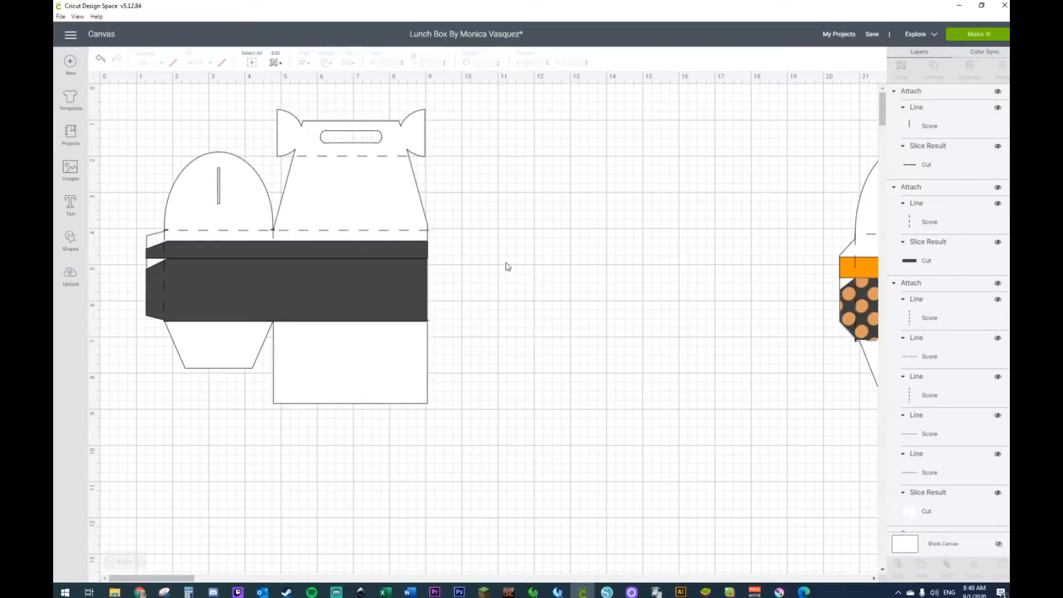
pyautogui.click(392, 252)
pyautogui.moveTo(391, 253); pyautogui.dragTo(392, 253)
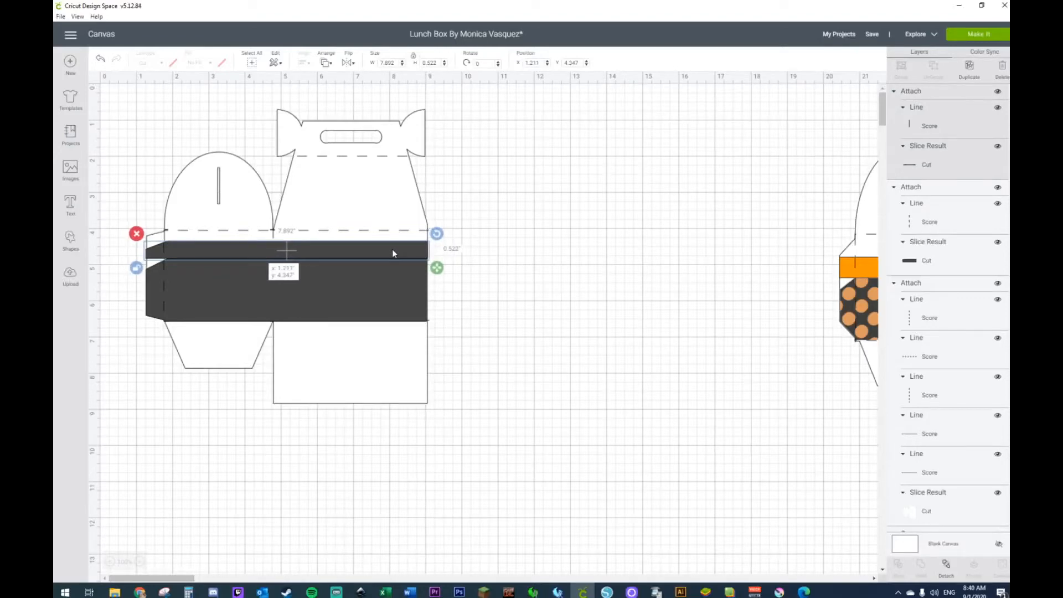
pyautogui.moveTo(393, 252); pyautogui.dragTo(393, 252)
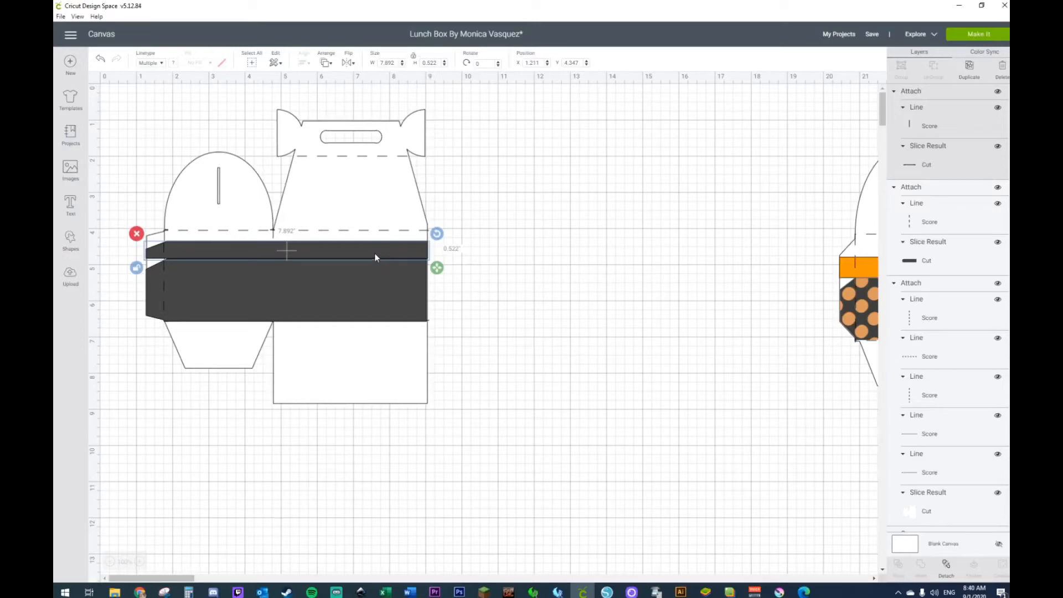
# Step: Move both strips off the template to about X 9.57, Y 4.65 inches and raise the narrow one to about Y 4.28
pyautogui.keyDown('shift'); pyautogui.click(356, 289); pyautogui.keyUp('shift')
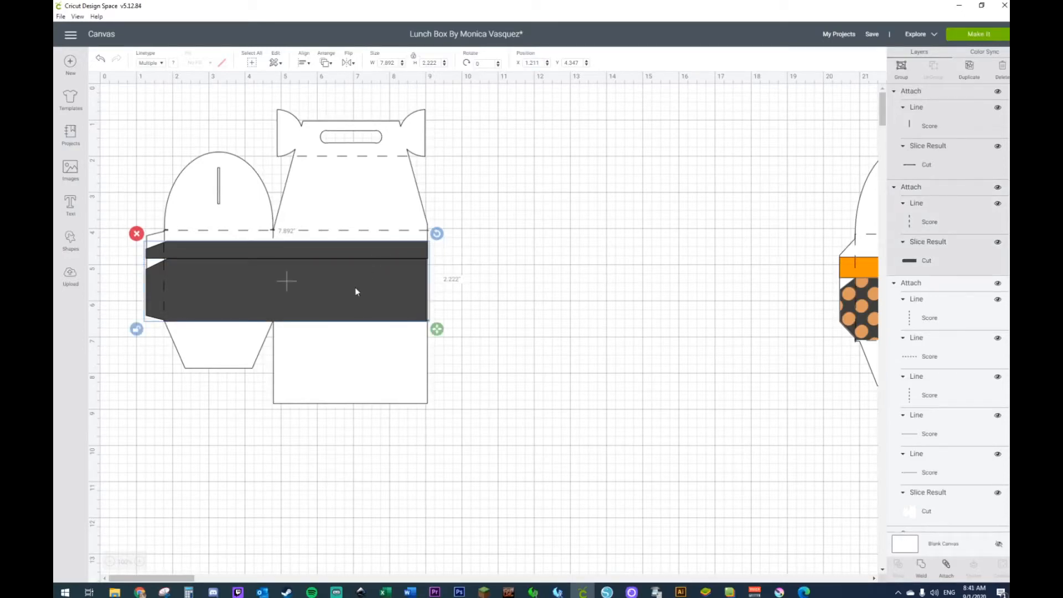
pyautogui.moveTo(355, 292); pyautogui.dragTo(658, 302)
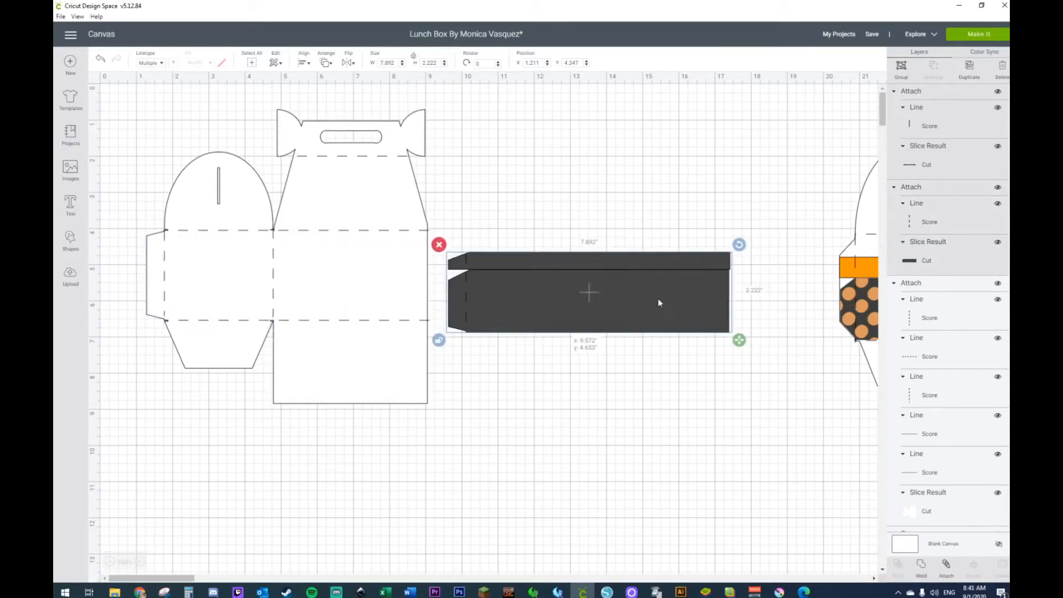
pyautogui.click(652, 213)
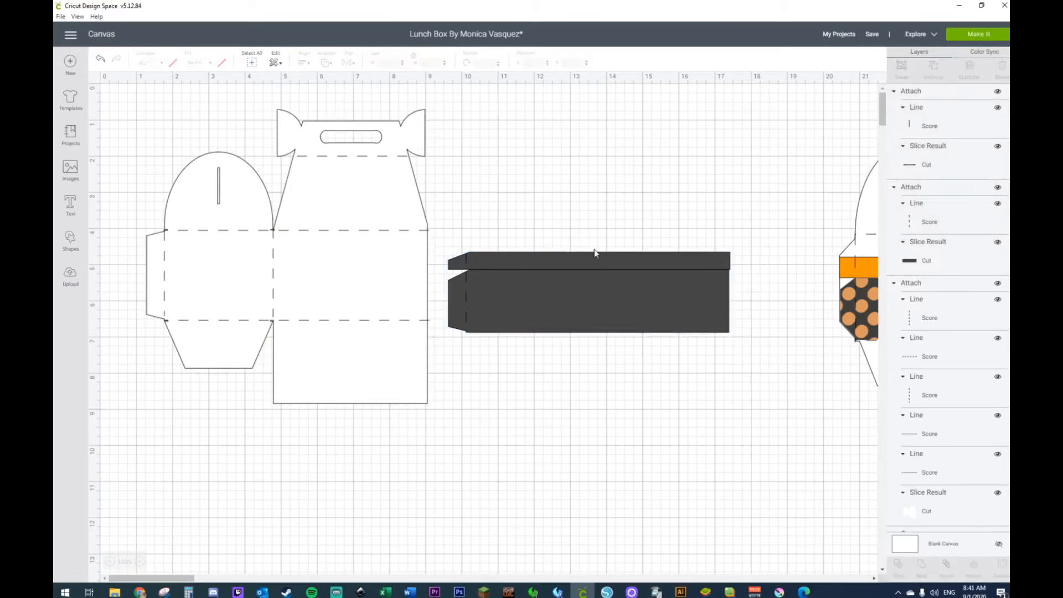
pyautogui.moveTo(592, 258); pyautogui.dragTo(593, 246)
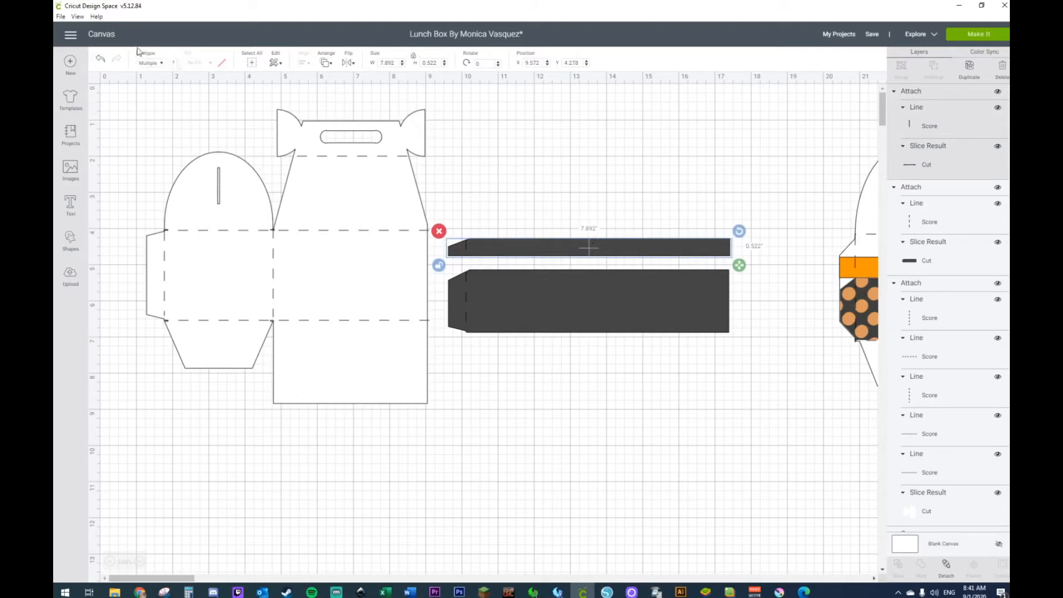
# Step: Set the fill of the wide strip's cut layer to Print
pyautogui.click(546, 311)
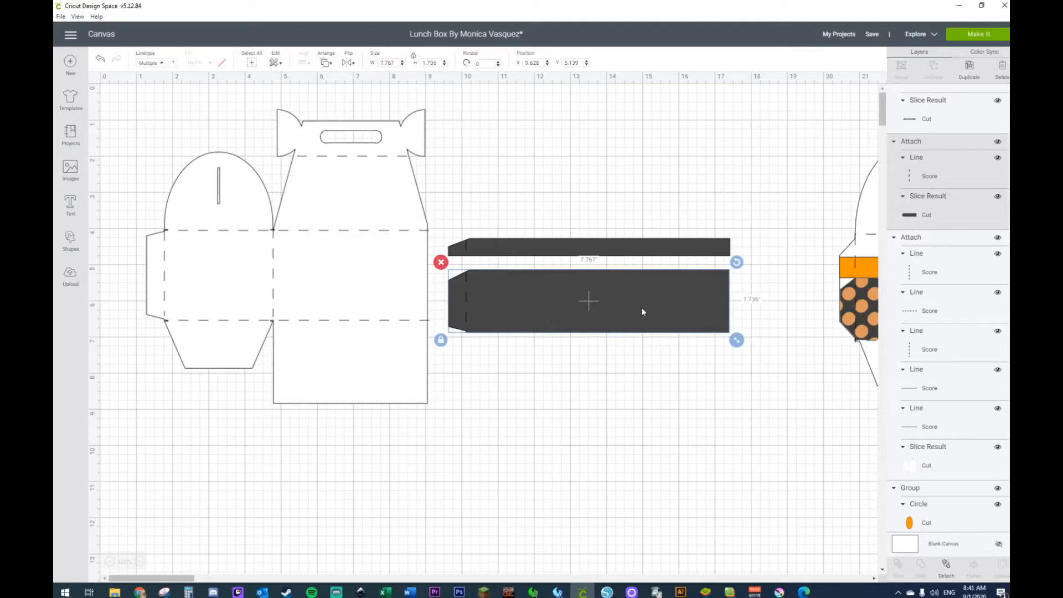
pyautogui.click(162, 64)
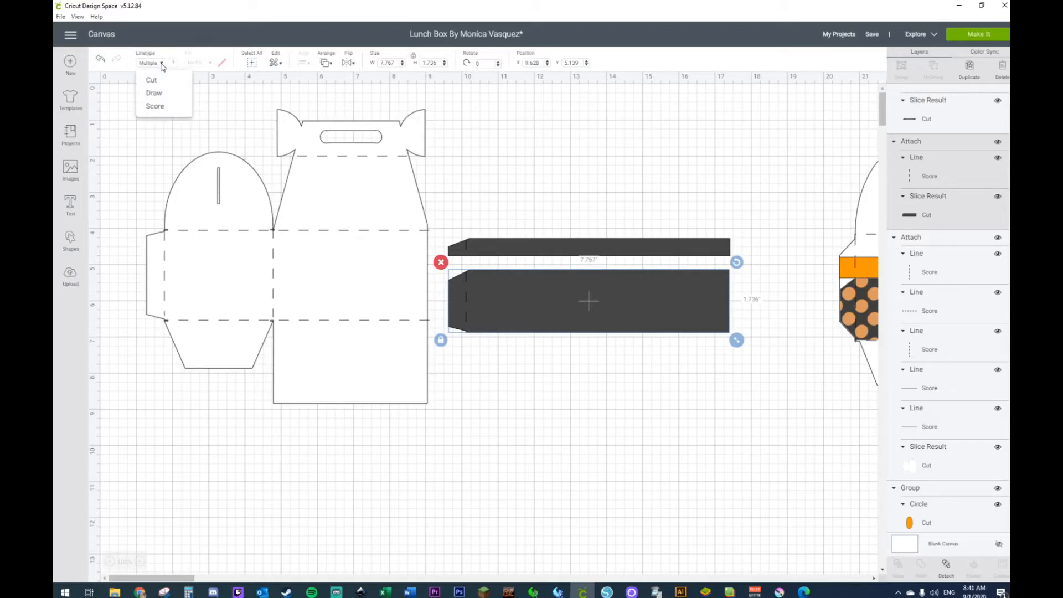
pyautogui.click(483, 289)
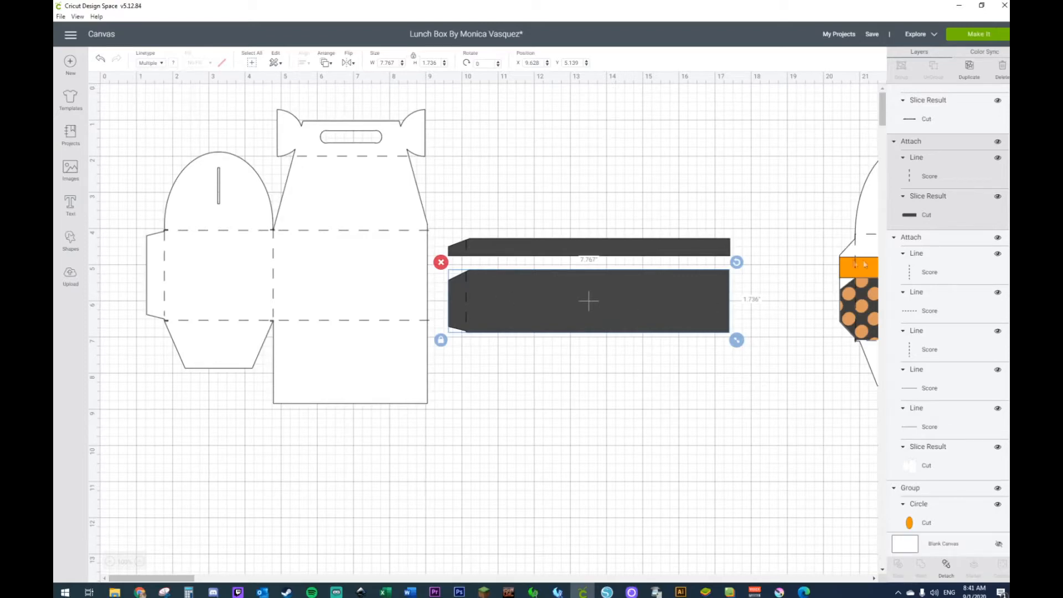
pyautogui.click(957, 221)
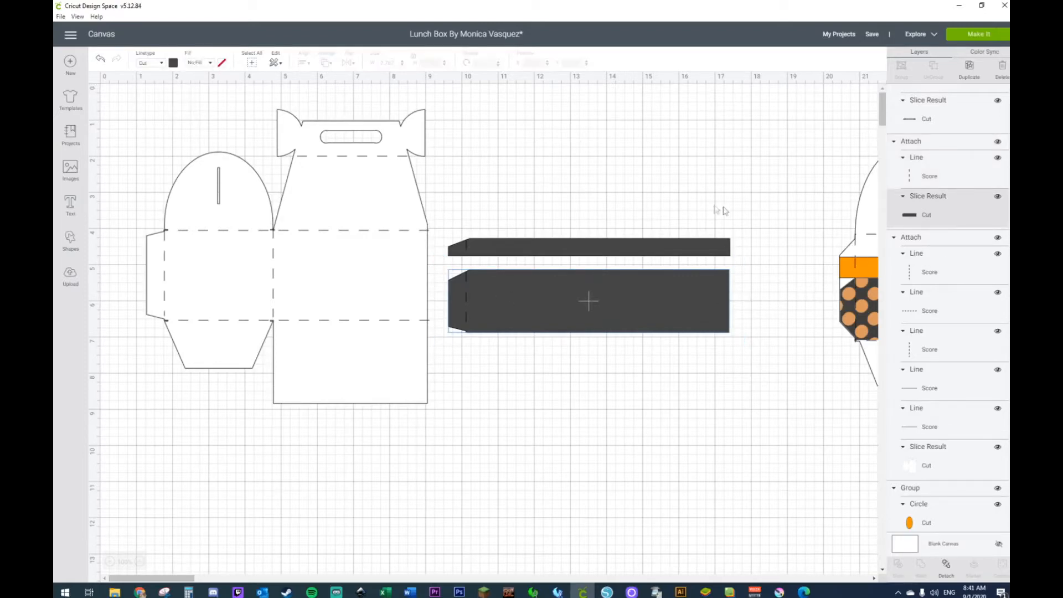
pyautogui.click(222, 63)
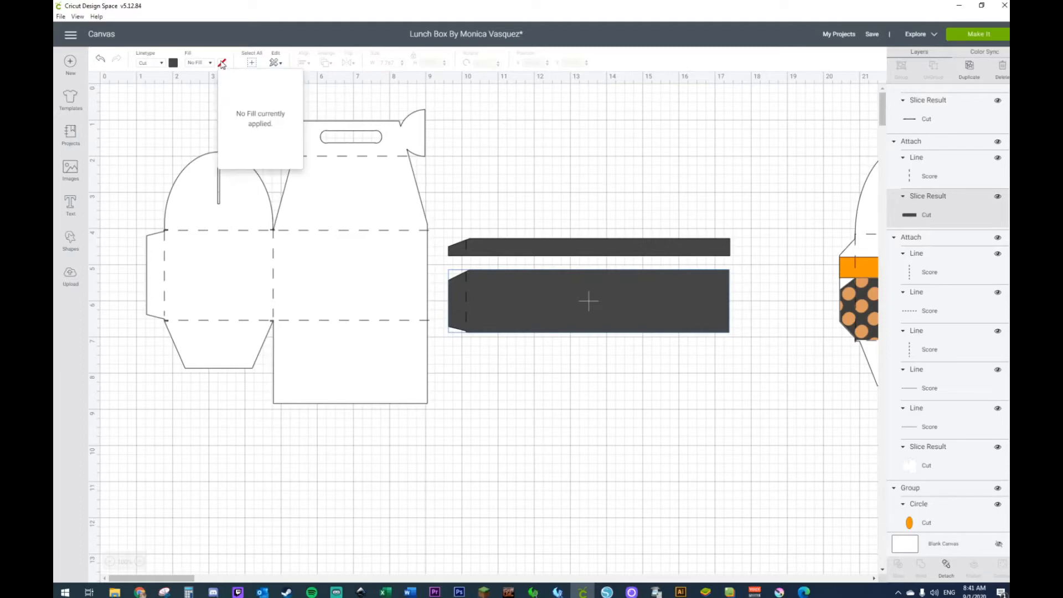
pyautogui.click(211, 63)
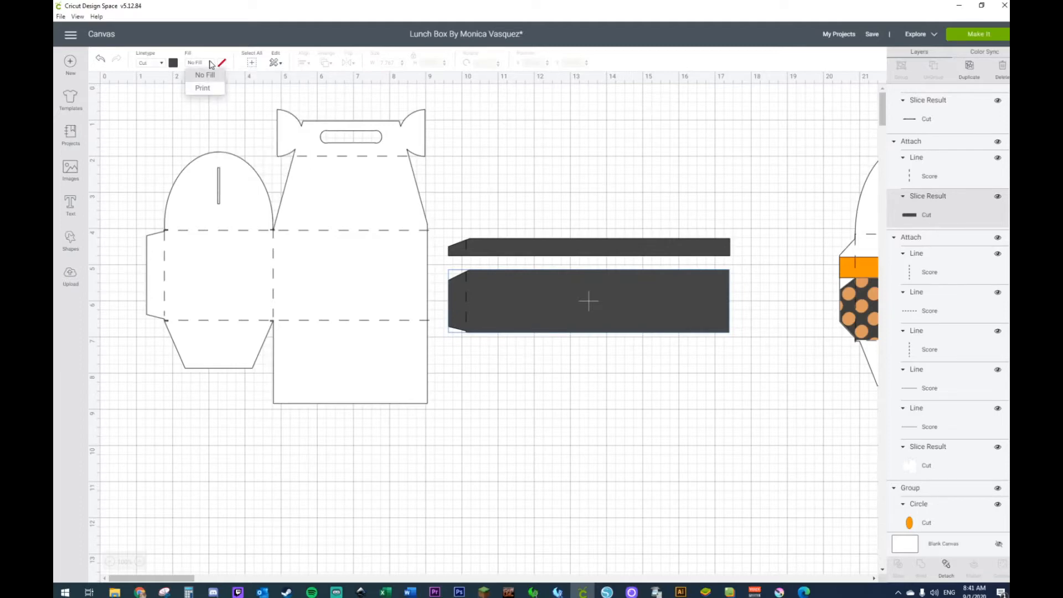
pyautogui.click(207, 88)
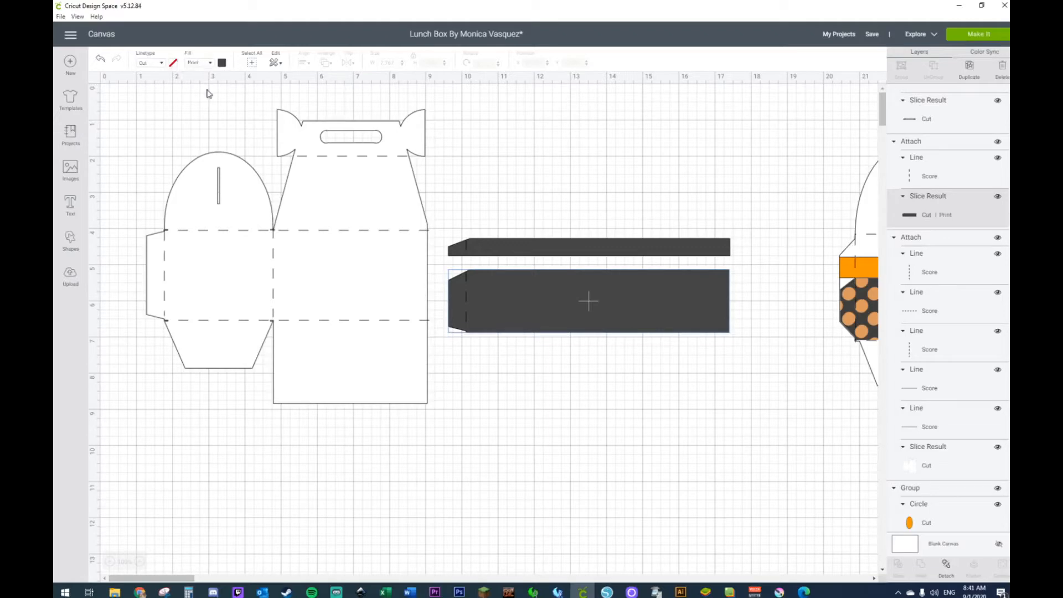
# Step: Fill the wide strip with the dark print pattern with orange polka dots
pyautogui.click(222, 64)
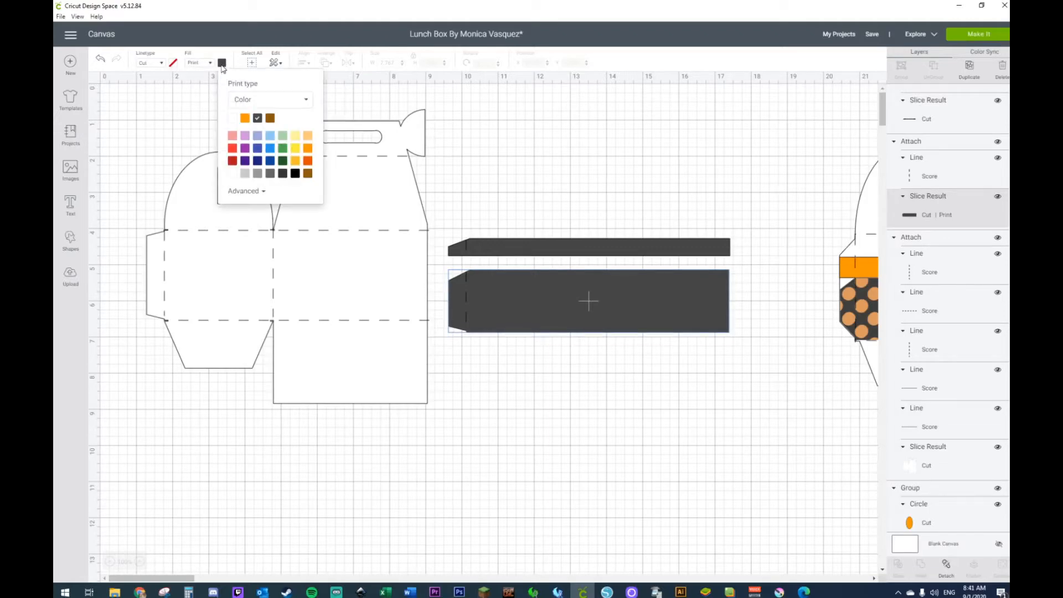
pyautogui.click(235, 100)
pyautogui.click(243, 136)
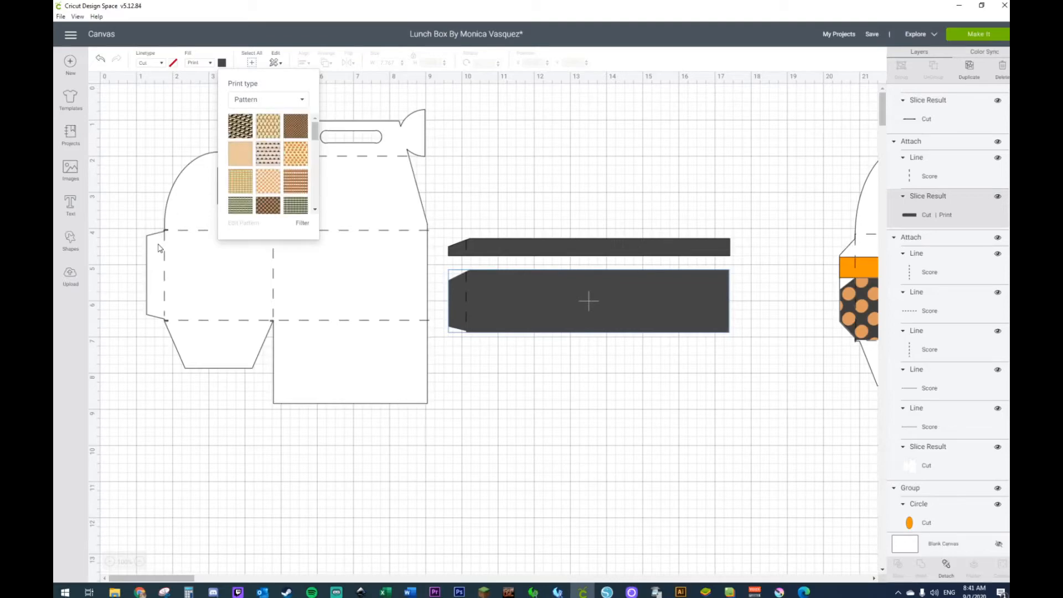
pyautogui.click(265, 207)
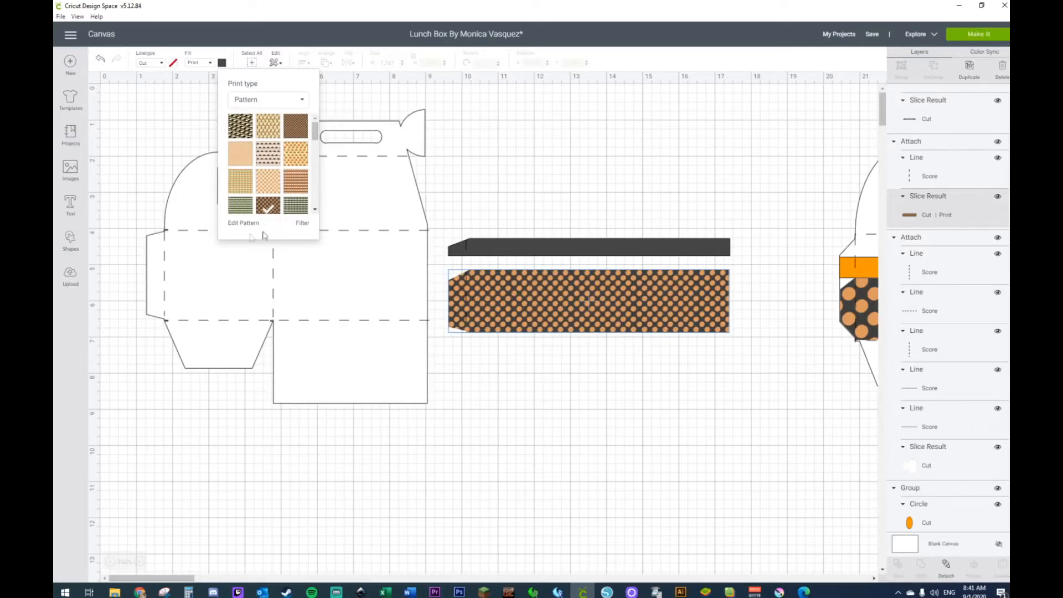
# Step: Scale the wide strip's dot pattern to 337 and place the strip on the box template at about X 1.29, Y 4.65
pyautogui.click(241, 223)
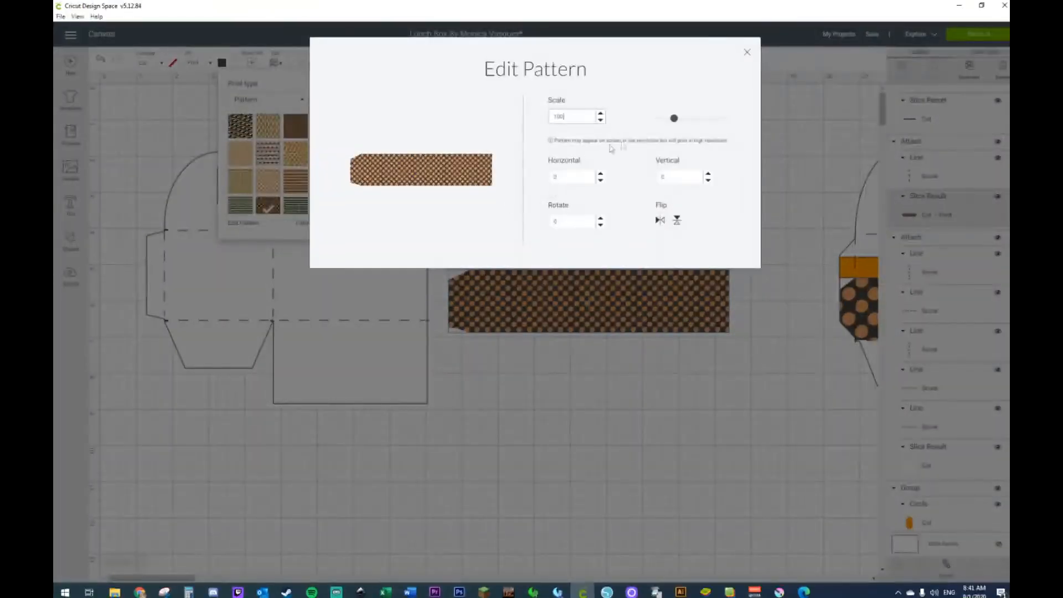
pyautogui.moveTo(677, 120); pyautogui.dragTo(714, 124)
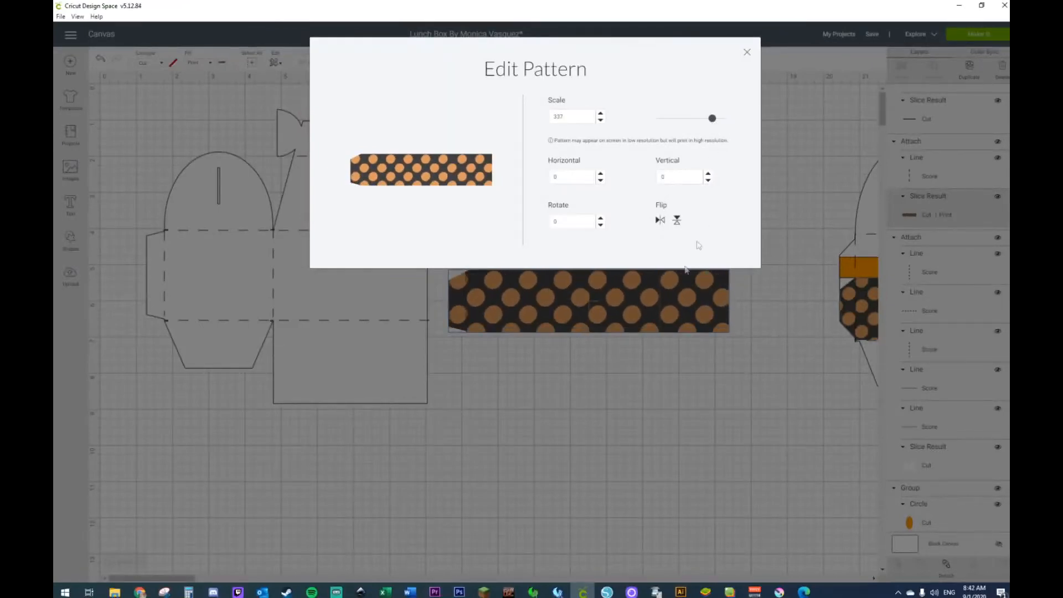
pyautogui.click(746, 52)
pyautogui.moveTo(634, 329); pyautogui.dragTo(337, 318)
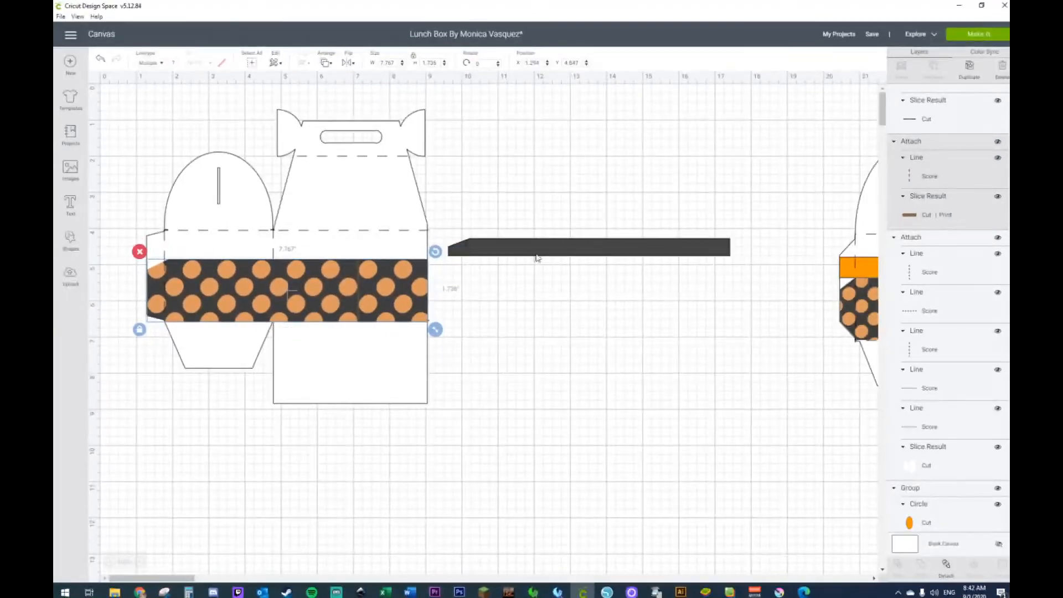
# Step: Set the narrow strip's cut layer to orange and place the strip on the template along the upper edge of the dotted band
pyautogui.click(536, 250)
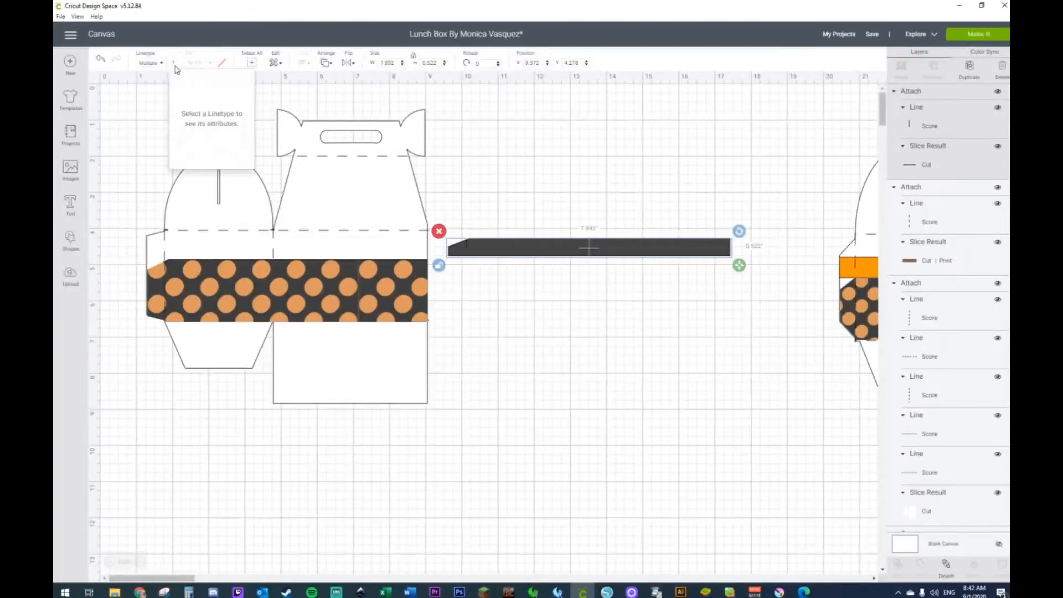
pyautogui.click(637, 136)
pyautogui.click(658, 254)
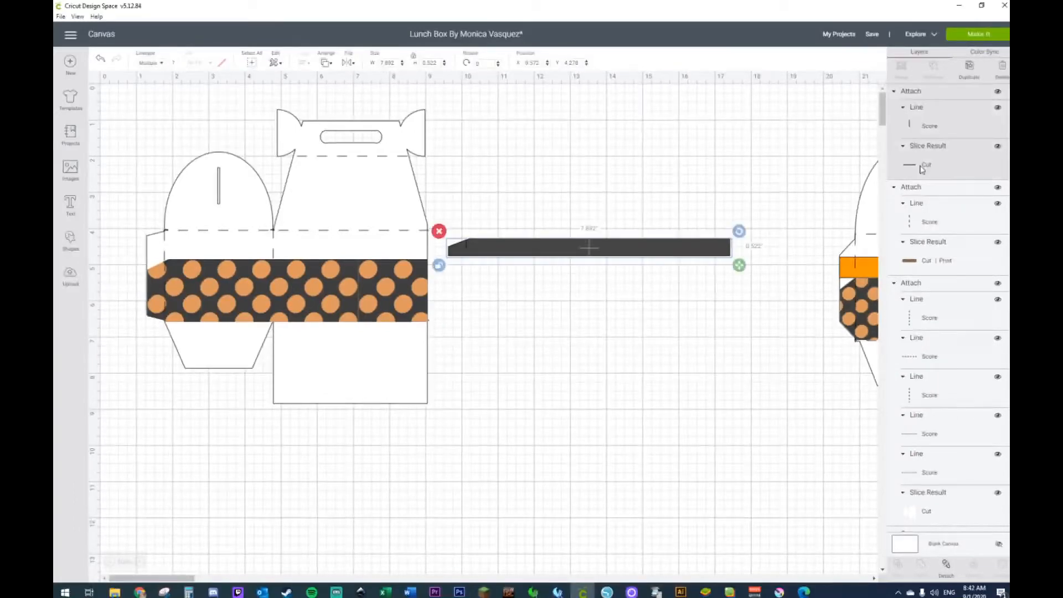
pyautogui.click(173, 62)
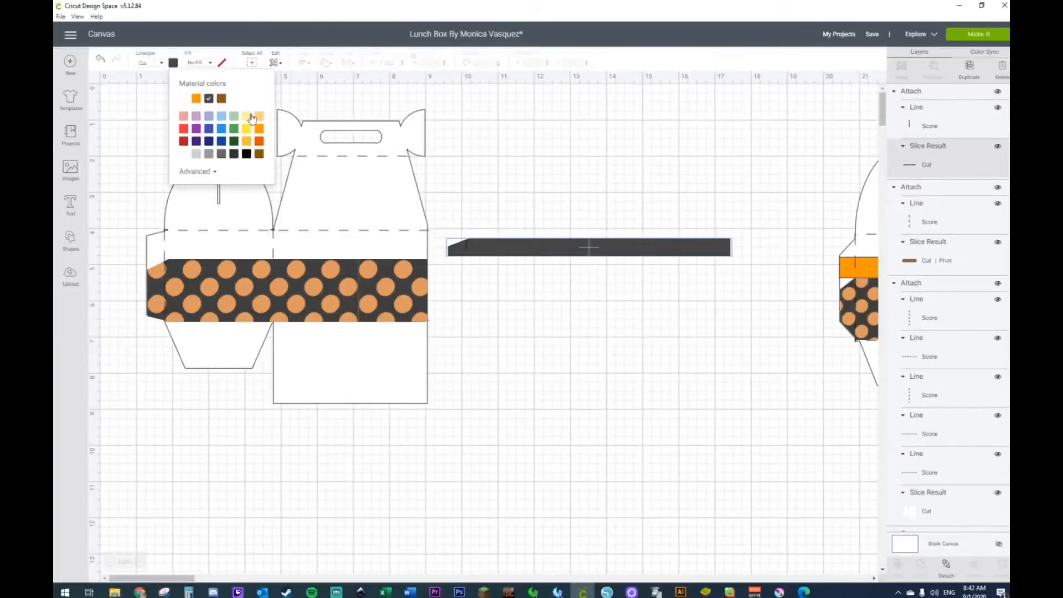
pyautogui.click(259, 131)
pyautogui.click(595, 145)
pyautogui.moveTo(586, 250); pyautogui.dragTo(279, 261)
pyautogui.click(494, 317)
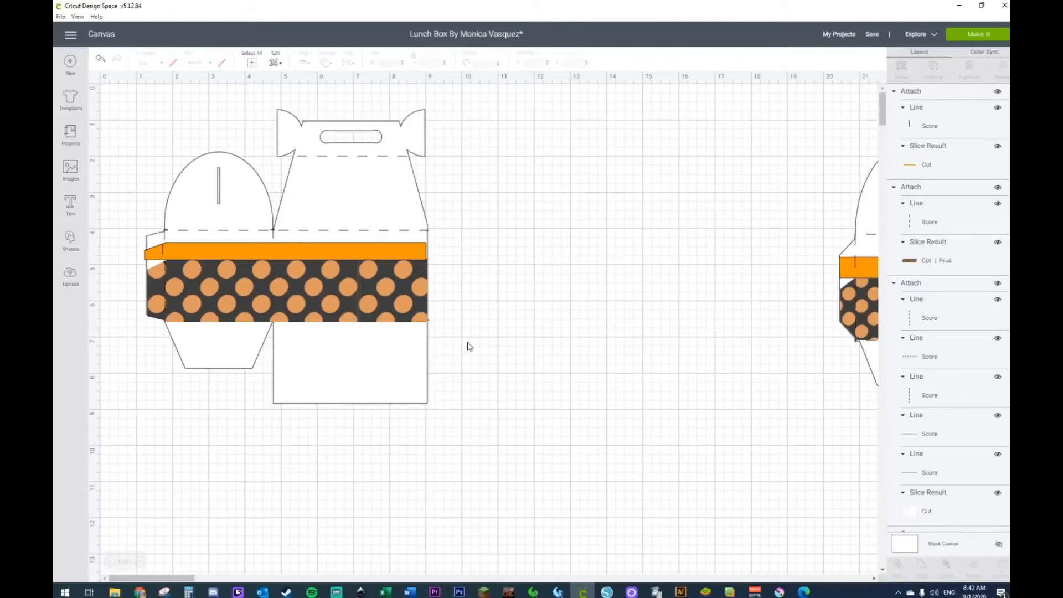
# Step: Copy the complete box template with both bands and place the copy beside the original at about X 9.21, Y 0.68
pyautogui.moveTo(125, 92); pyautogui.dragTo(485, 405)
pyautogui.hotkey('ctrl', 'v')
pyautogui.moveTo(345, 241); pyautogui.dragTo(619, 222)
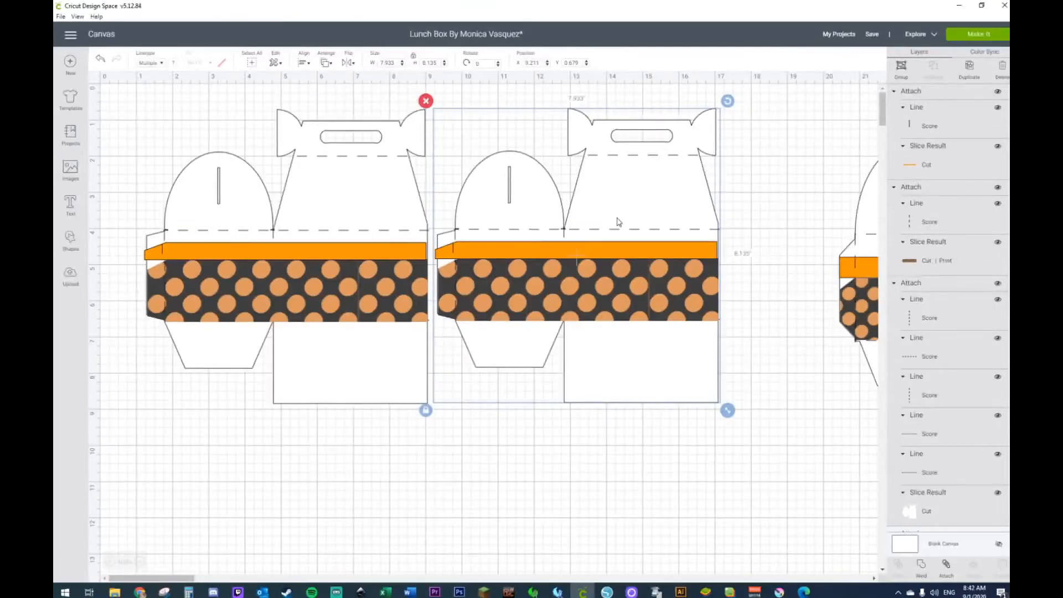
pyautogui.click(319, 452)
# Step: Add a circle below the first box at about X 5.12, Y 10.32 and reshape it into a narrow ellipse about 0.65 by 2.25 inches
pyautogui.scroll(-3, 319, 332)
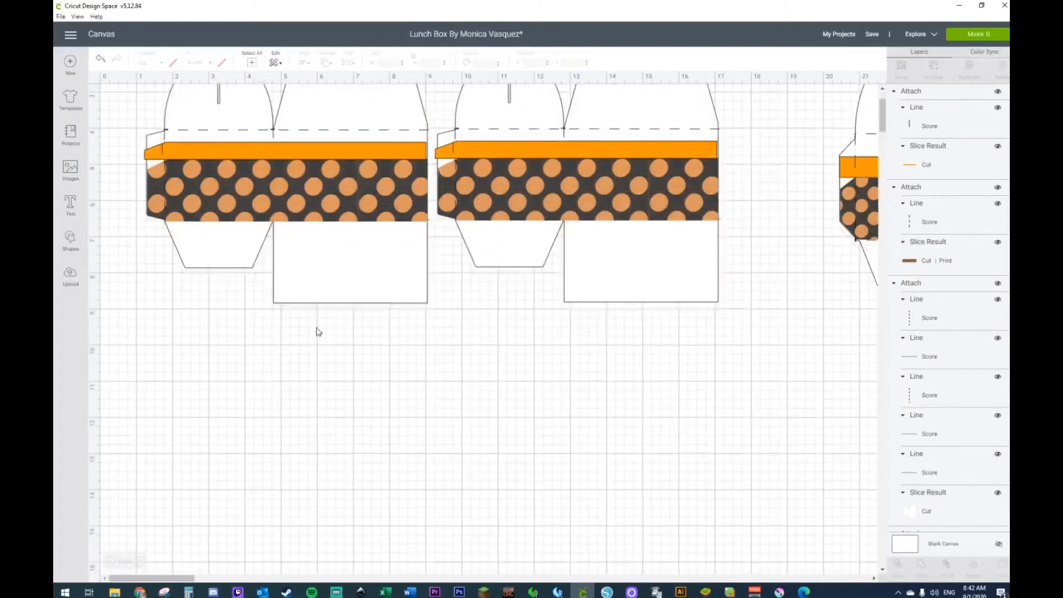
pyautogui.scroll(2, 318, 333)
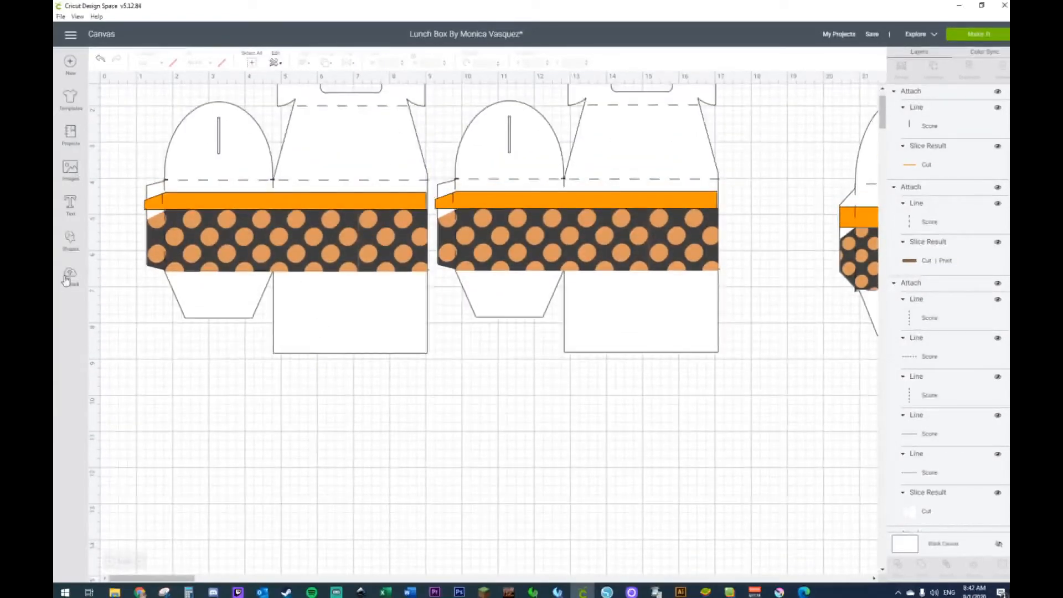
pyautogui.click(70, 240)
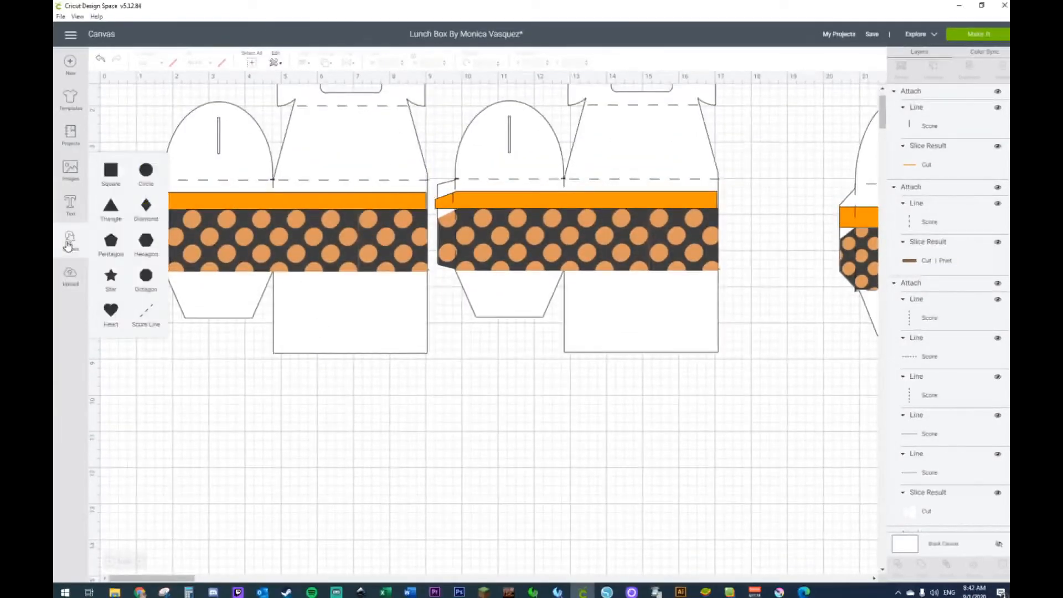
pyautogui.click(146, 170)
pyautogui.moveTo(225, 211); pyautogui.dragTo(342, 319)
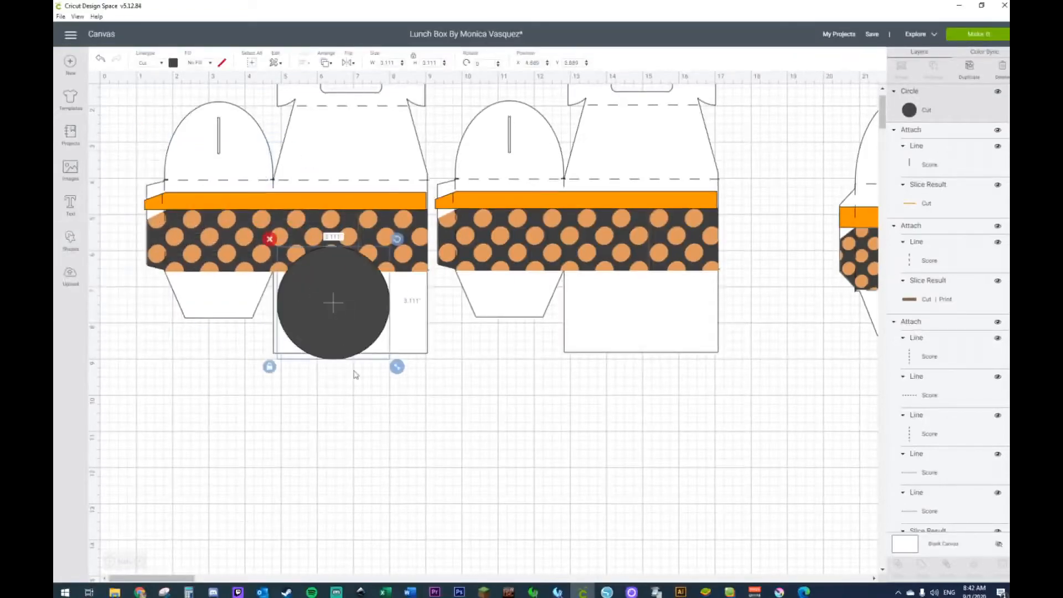
pyautogui.moveTo(137, 579); pyautogui.dragTo(211, 578)
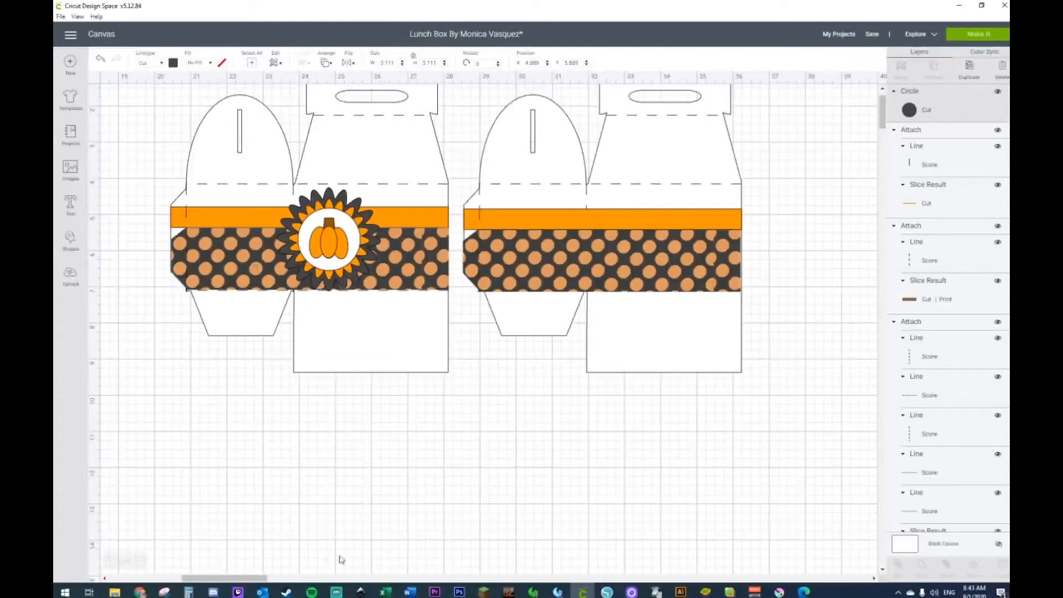
pyautogui.moveTo(256, 579); pyautogui.dragTo(185, 579)
pyautogui.moveTo(279, 323); pyautogui.dragTo(287, 483)
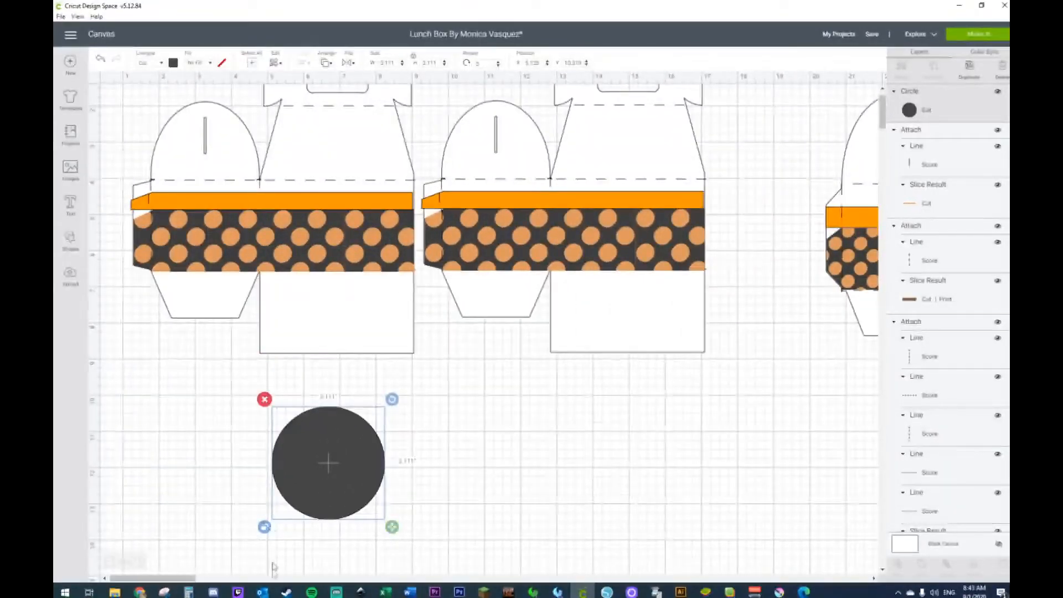
pyautogui.moveTo(392, 526); pyautogui.dragTo(305, 497)
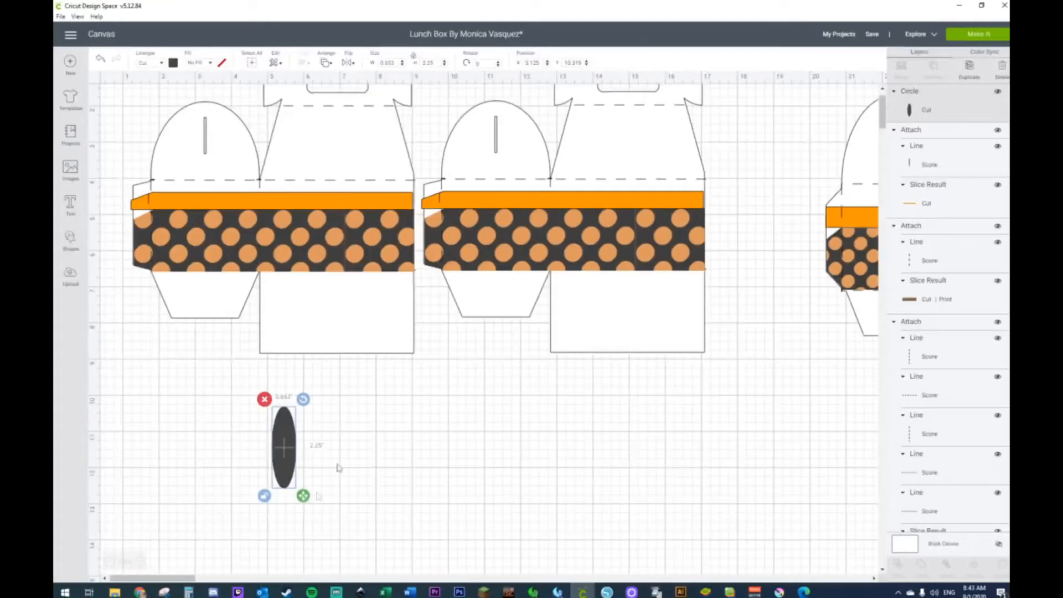
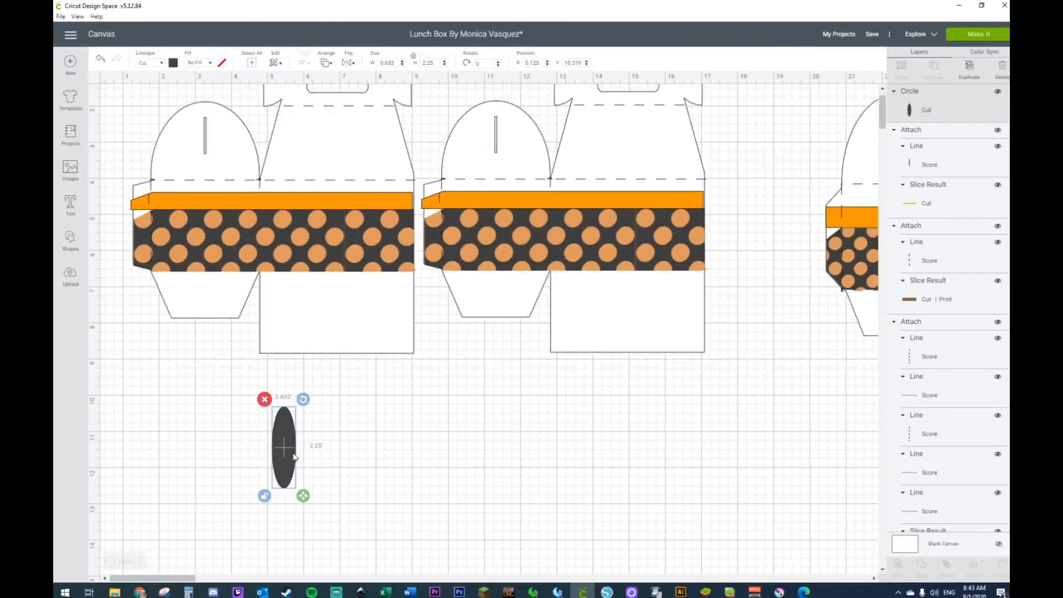
# Step: Delete the narrow ellipse, restore it, and place it below the first box at about X 5.08, Y 9.78
pyautogui.press('Delete')
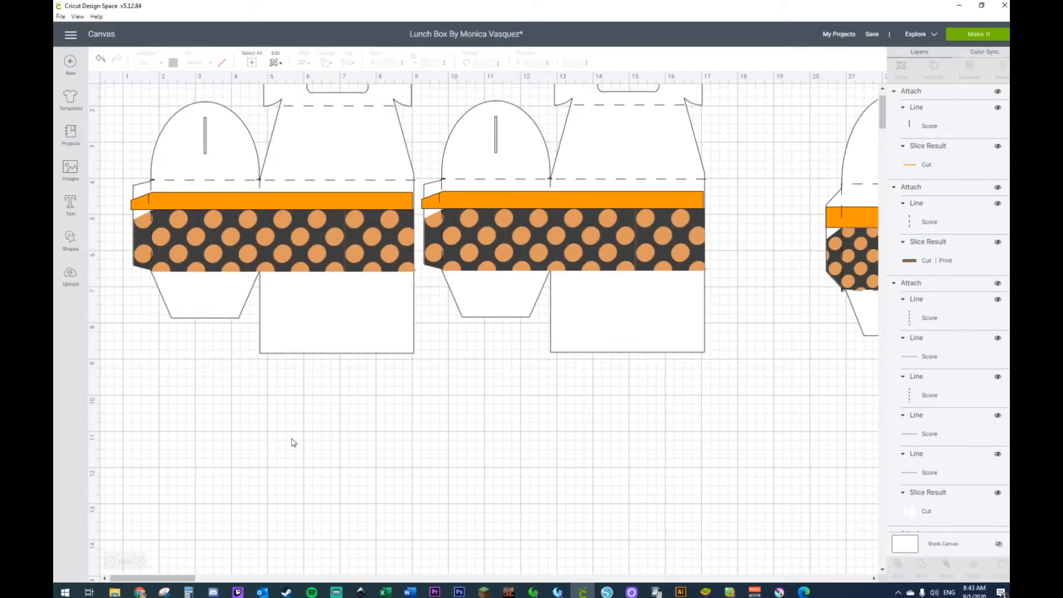
pyautogui.click(100, 59)
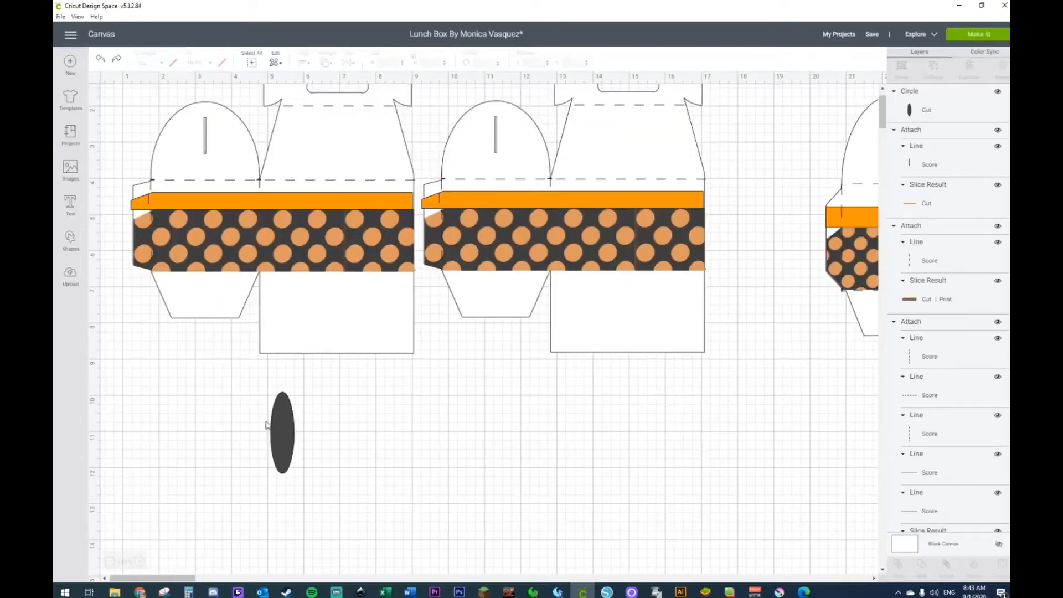
pyautogui.click(285, 432)
pyautogui.moveTo(286, 434); pyautogui.dragTo(287, 421)
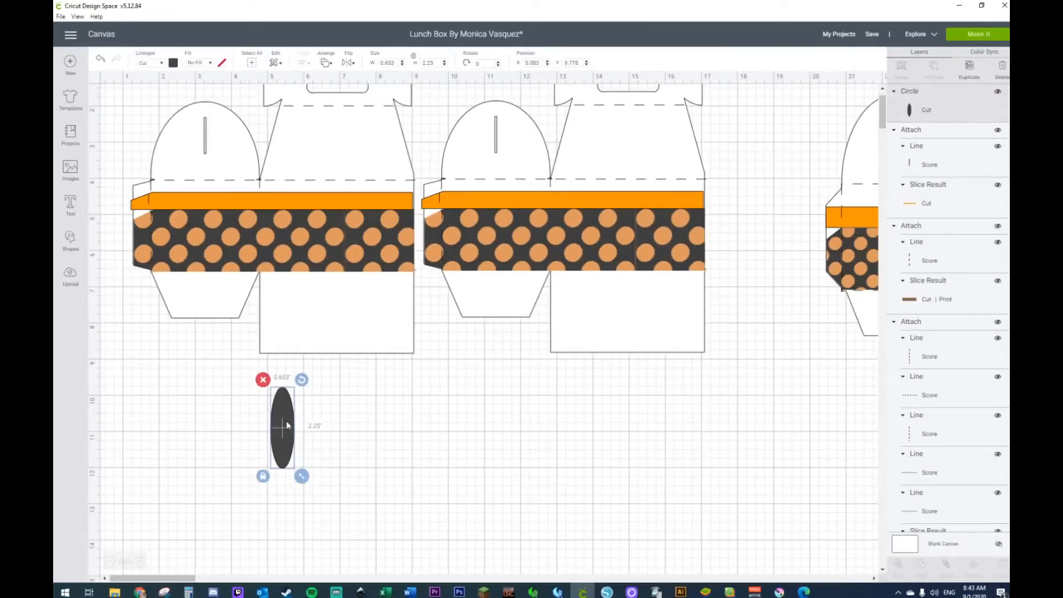
# Step: Duplicate the narrow ellipse until there are ten identical ellipses below the first box
pyautogui.hotkey('ctrl', 'd')
pyautogui.moveTo(286, 421); pyautogui.dragTo(311, 427)
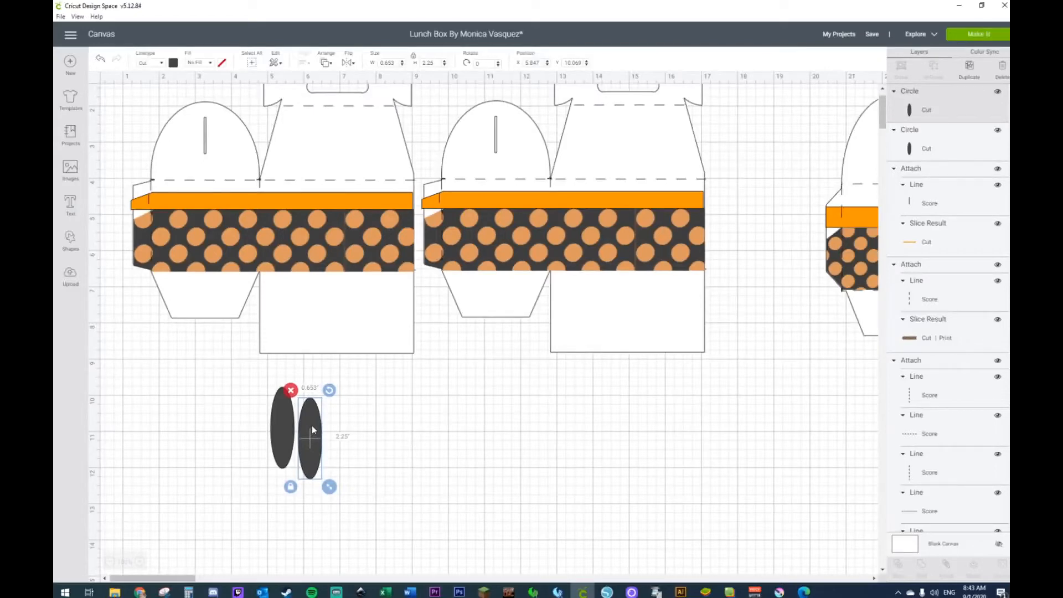
pyautogui.hotkey('ctrl', 'd')
pyautogui.hotkey('ctrl', 'd')
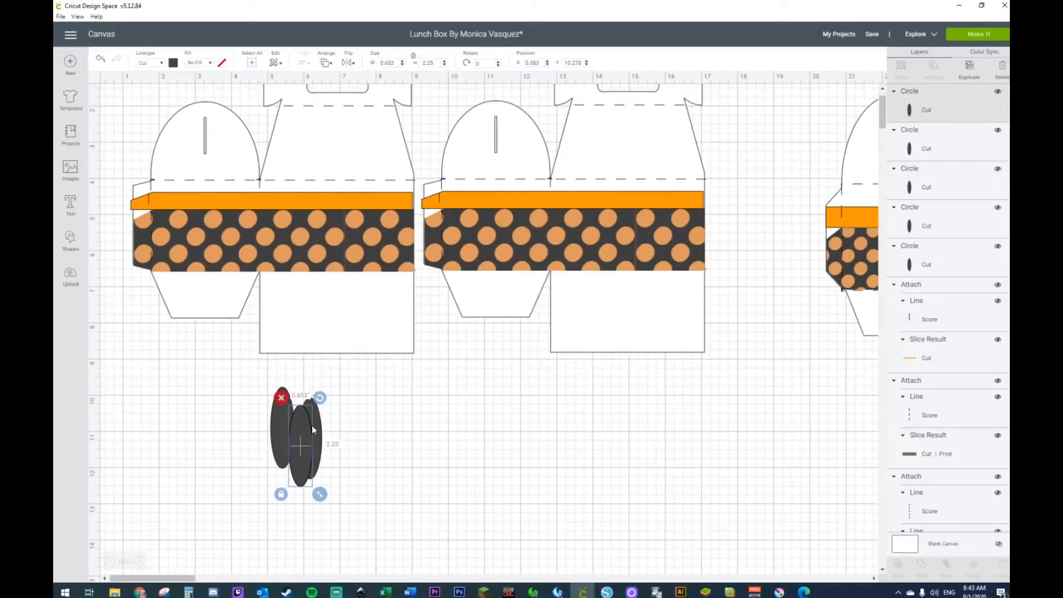
pyautogui.hotkey('ctrl', 'd')
pyautogui.hotkey('ctrl', 'd')
pyautogui.hotkey('ctrl', 'v')
pyautogui.hotkey('ctrl', 'v')
pyautogui.hotkey('ctrl', 'v')
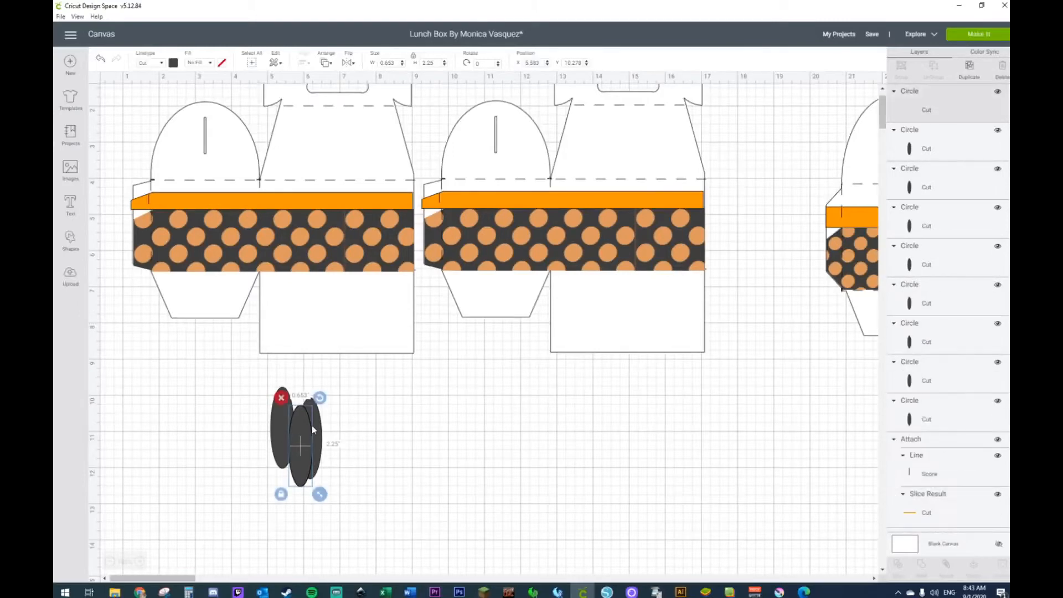
# Step: Center all ten ellipses on one another so they form a single stack
pyautogui.moveTo(233, 358); pyautogui.dragTo(389, 542)
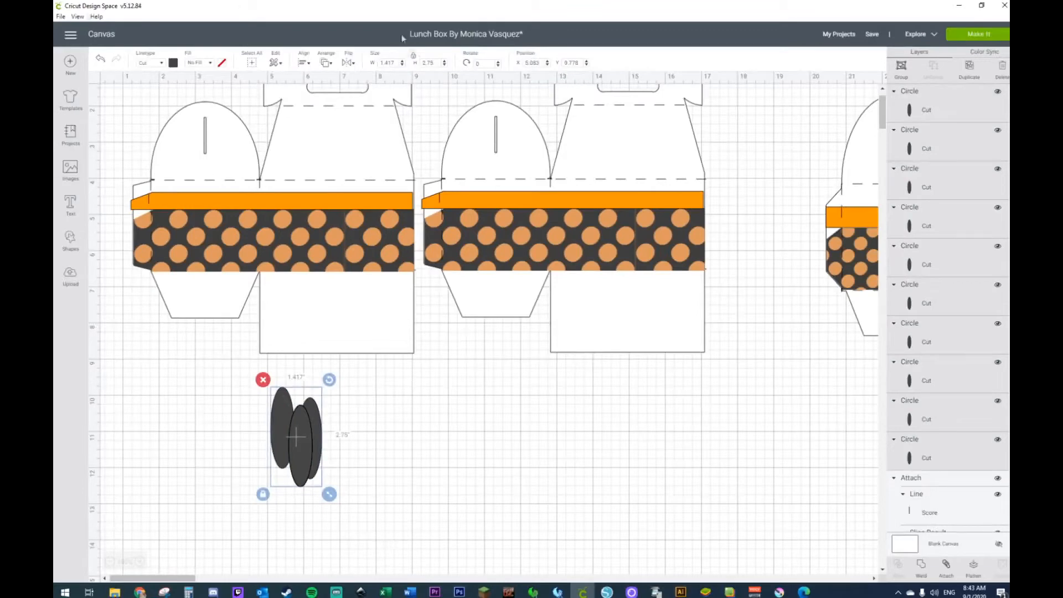
pyautogui.click(302, 58)
pyautogui.click(339, 175)
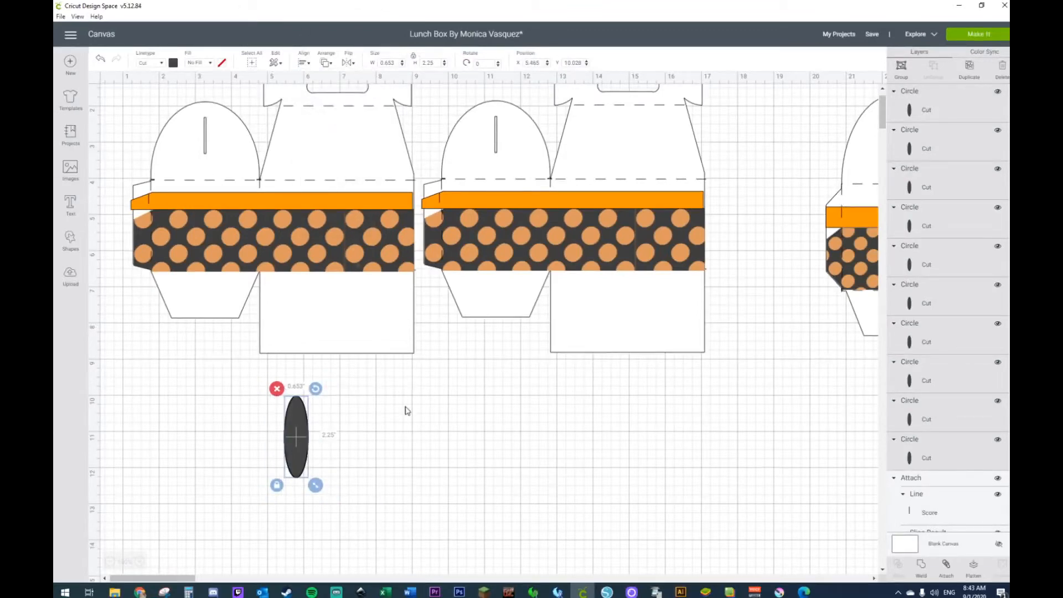
pyautogui.click(346, 397)
# Step: Rotate the first three stacked ellipses clockwise by increasing angles, from about 26° to about 80°, to start a petal fan
pyautogui.click(297, 441)
pyautogui.moveTo(316, 389); pyautogui.dragTo(331, 399)
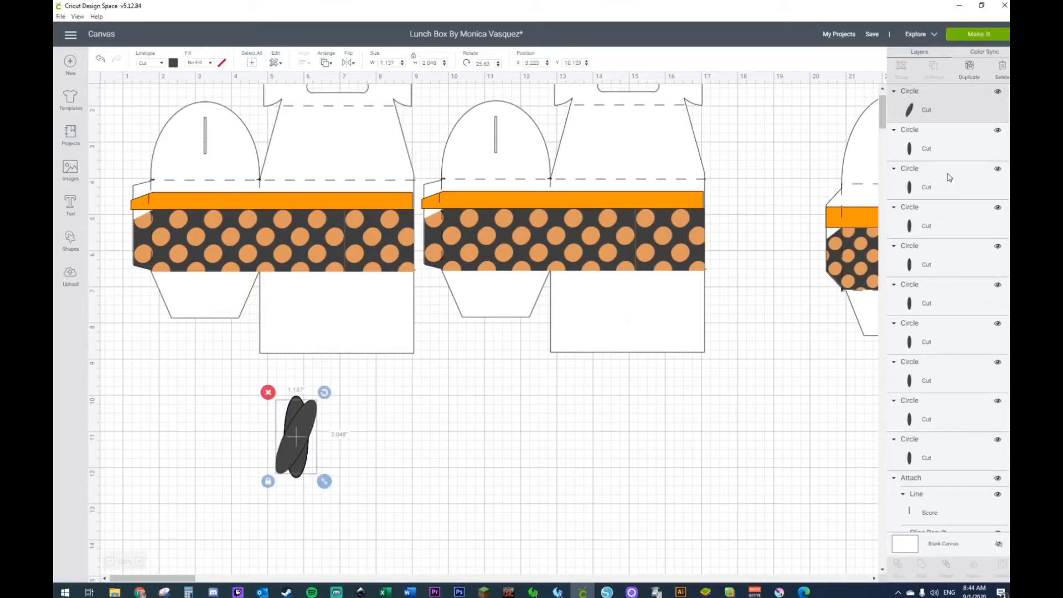
pyautogui.click(928, 150)
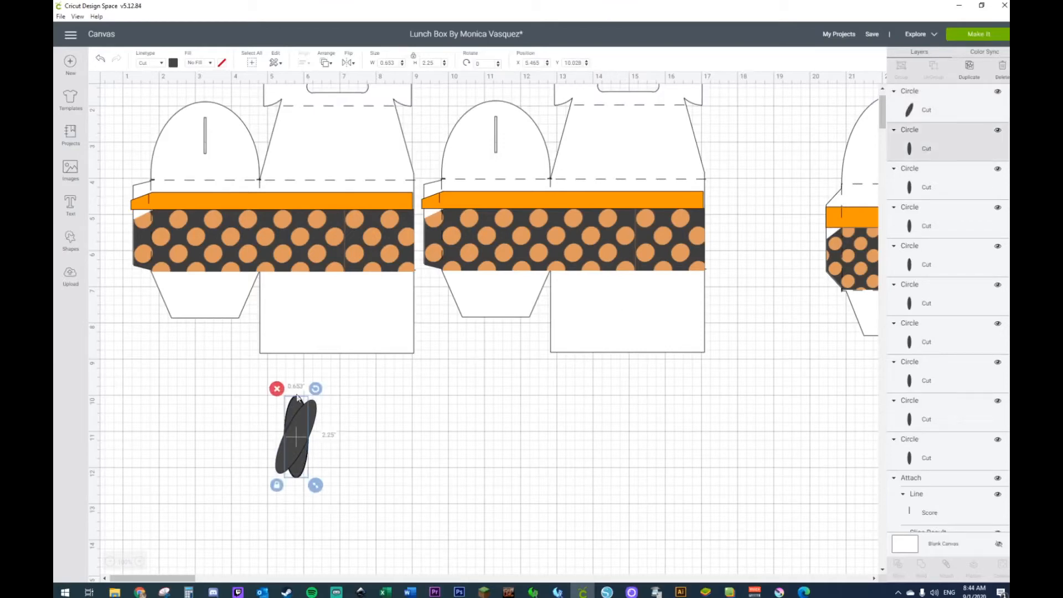
pyautogui.moveTo(316, 389); pyautogui.dragTo(347, 434)
pyautogui.click(944, 177)
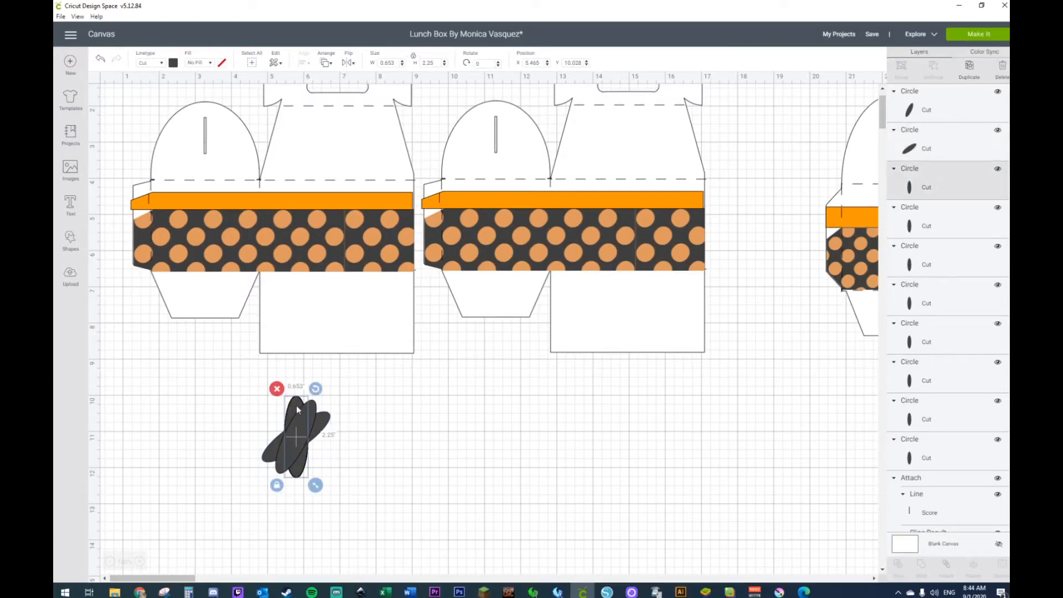
pyautogui.moveTo(315, 390); pyautogui.dragTo(347, 449)
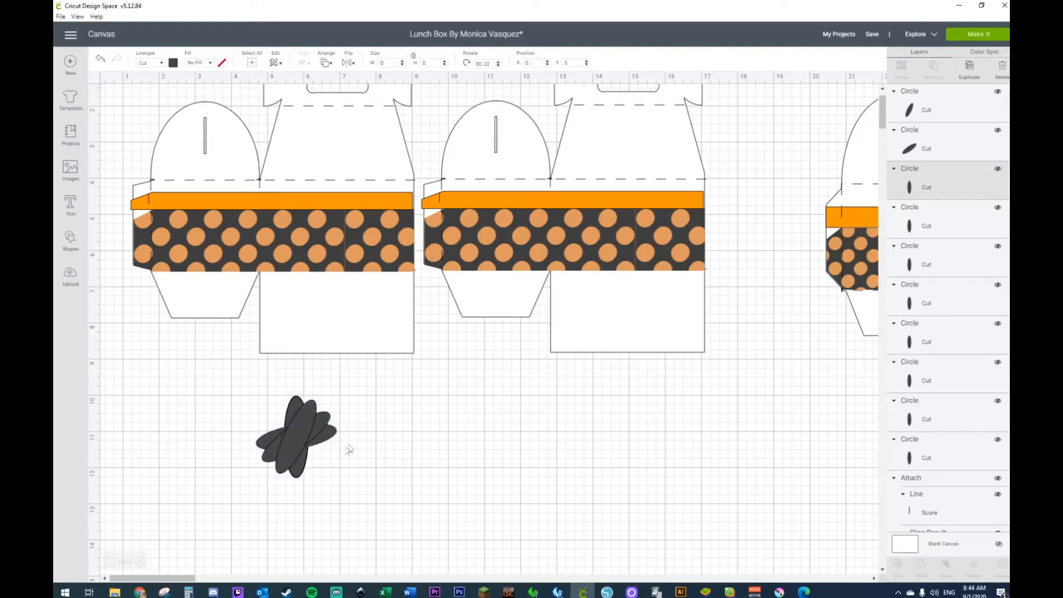
# Step: Rotate three more stacked ellipses by further increasing angles to complete the ring of petals
pyautogui.click(936, 229)
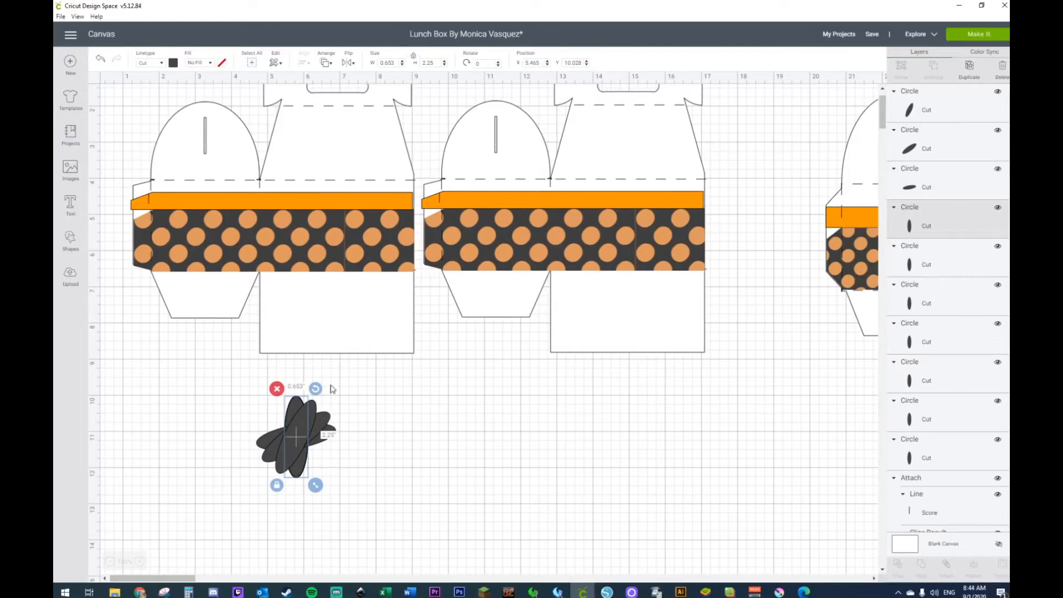
pyautogui.moveTo(315, 388); pyautogui.dragTo(358, 497)
pyautogui.click(960, 268)
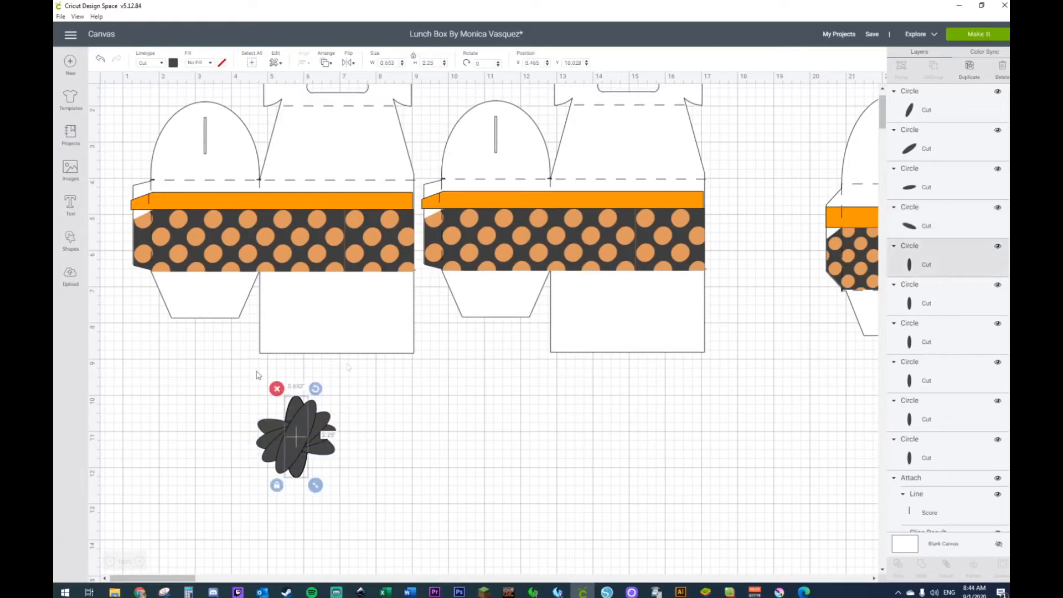
pyautogui.moveTo(316, 388); pyautogui.dragTo(331, 522)
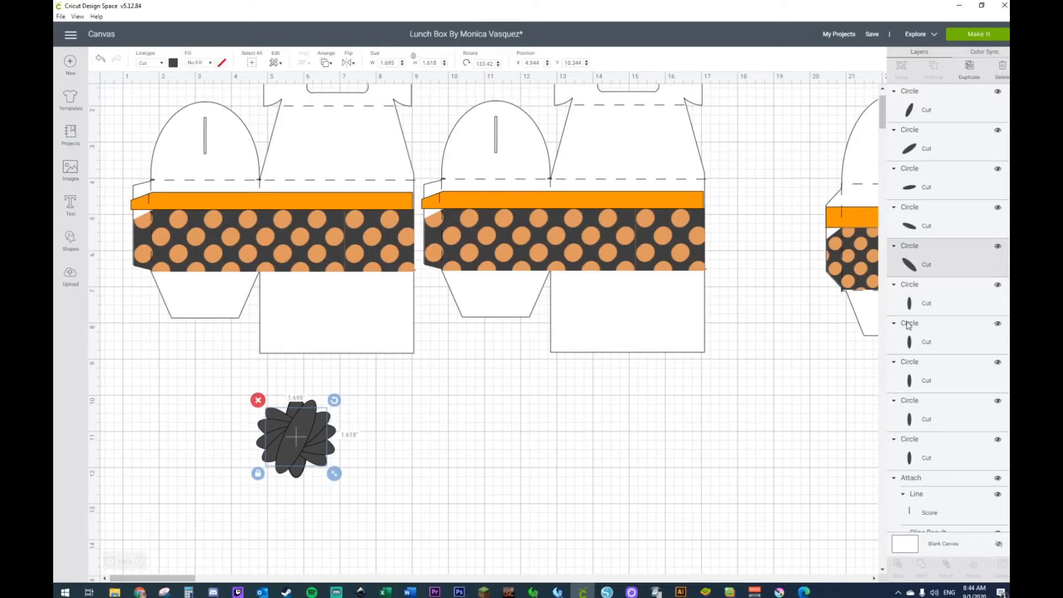
pyautogui.click(905, 300)
pyautogui.moveTo(316, 389); pyautogui.dragTo(294, 549)
pyautogui.click(406, 455)
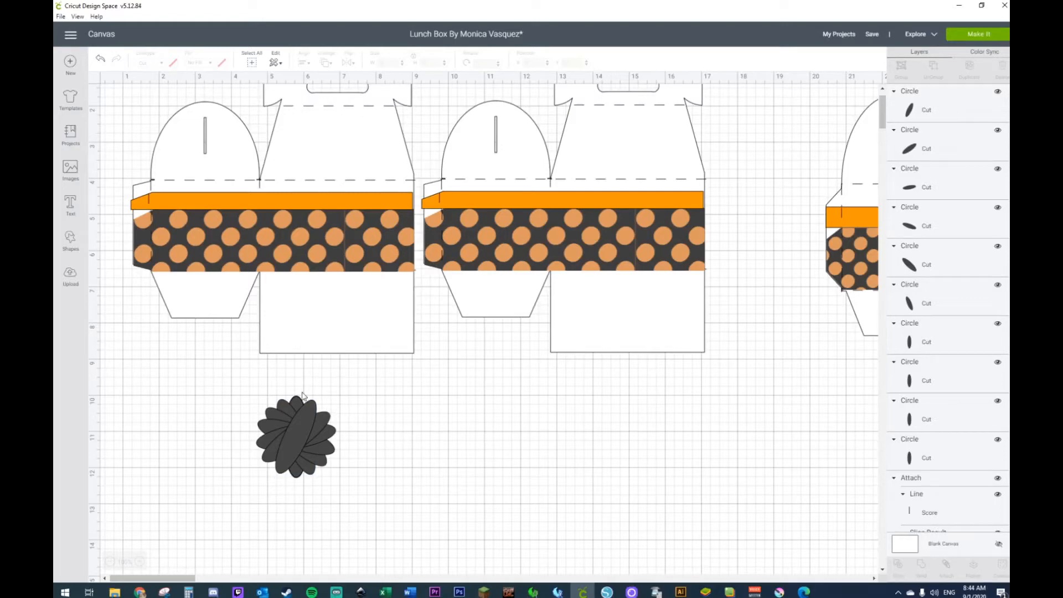
# Step: Weld all the fanned ellipses into one solid flower shape
pyautogui.moveTo(223, 356); pyautogui.dragTo(347, 506)
pyautogui.click(427, 478)
pyautogui.moveTo(231, 377); pyautogui.dragTo(365, 496)
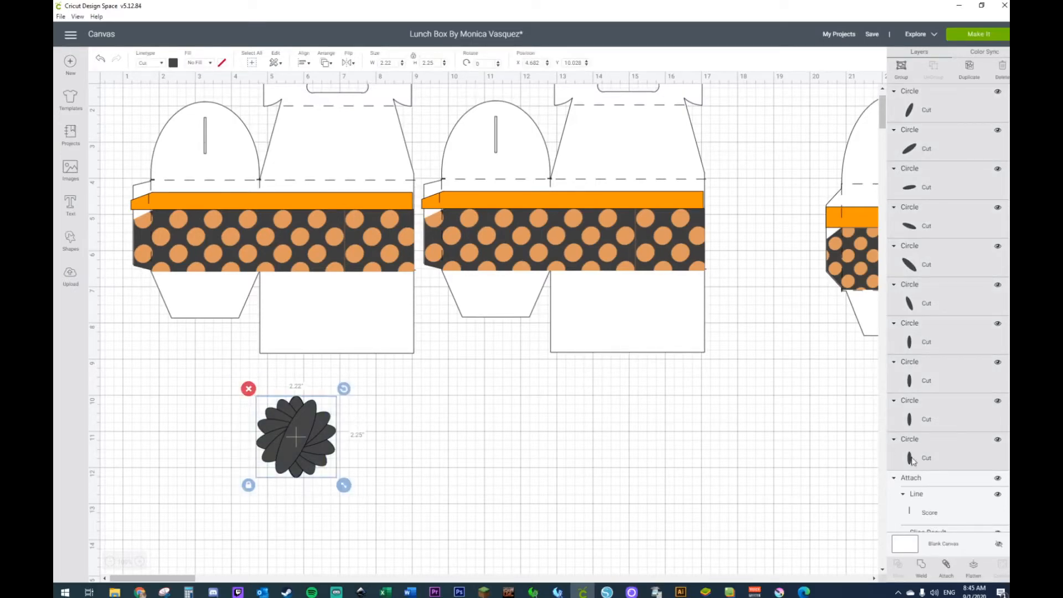
pyautogui.rightClick(320, 433)
pyautogui.click(352, 530)
pyautogui.hotkey('ctrl', 'z')
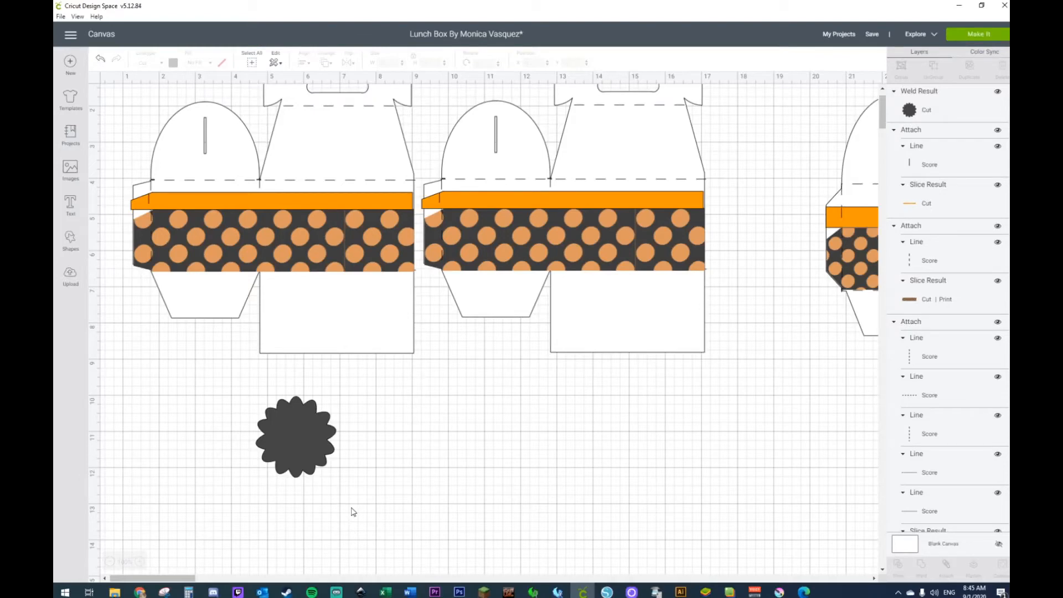
# Step: Enlarge the welded flower to about 3.21 by 3.25 inches and place it at about X 4.86, Y 9.64
pyautogui.moveTo(290, 470); pyautogui.dragTo(280, 409)
pyautogui.moveTo(336, 432); pyautogui.dragTo(339, 461)
pyautogui.moveTo(306, 407); pyautogui.dragTo(325, 455)
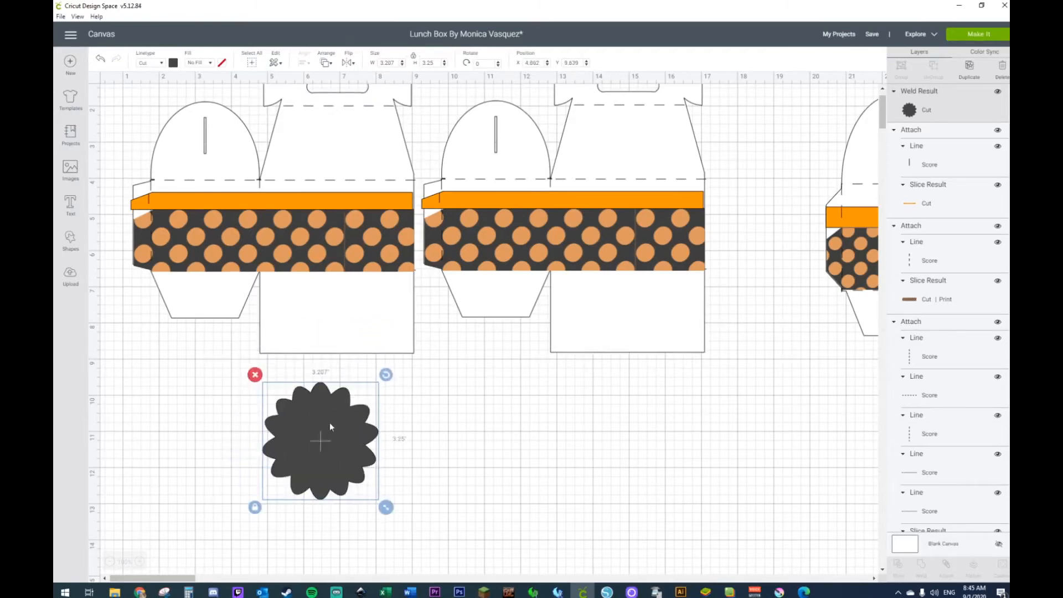
# Step: Duplicate the flower, place the copy beside the original at about X 10.14, Y 10, and color it orange
pyautogui.hotkey('ctrl', 'd')
pyautogui.moveTo(330, 423); pyautogui.dragTo(521, 436)
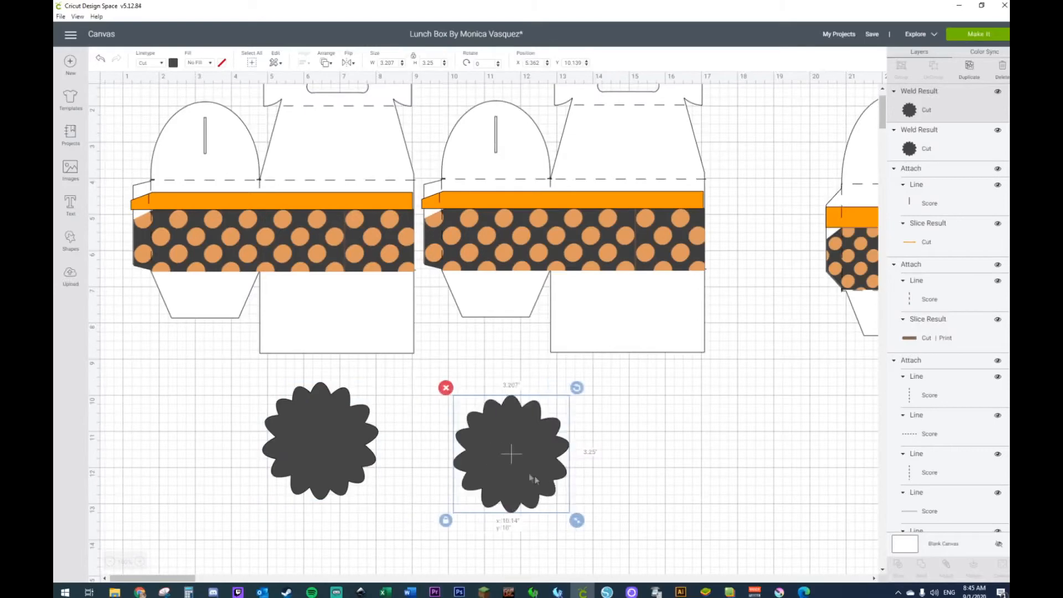
pyautogui.click(173, 63)
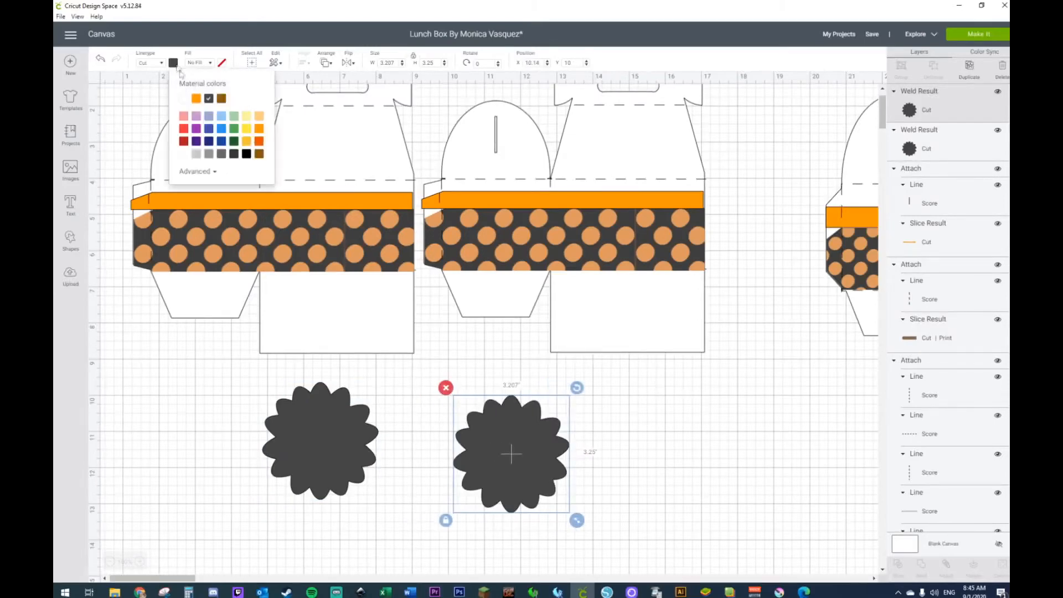
pyautogui.click(196, 98)
# Step: Shrink the orange flower to about 2.48 by 2.51 inches and place it on top of the dark flower
pyautogui.moveTo(576, 520); pyautogui.dragTo(541, 486)
pyautogui.moveTo(504, 442); pyautogui.dragTo(333, 446)
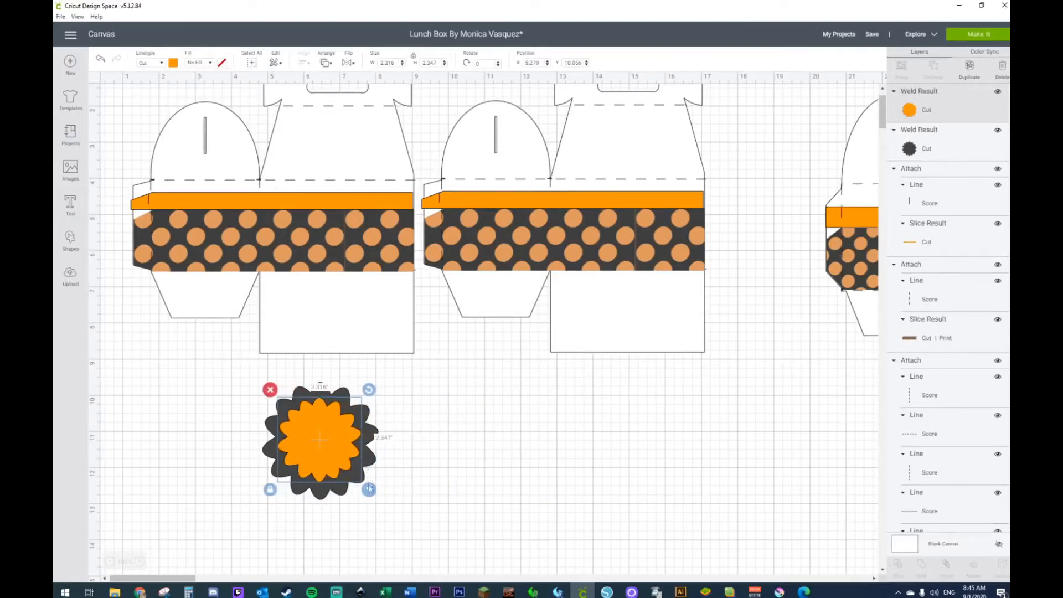
pyautogui.moveTo(371, 499); pyautogui.dragTo(377, 504)
pyautogui.moveTo(323, 462); pyautogui.dragTo(322, 462)
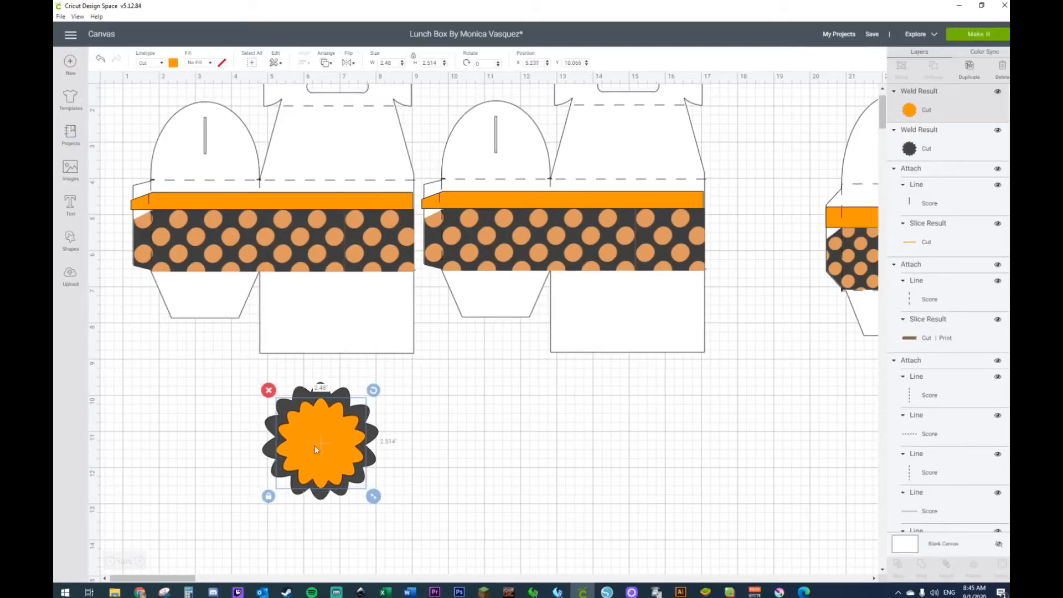
# Step: Center the orange flower and the dark flower on each other
pyautogui.click(223, 366)
pyautogui.moveTo(222, 372); pyautogui.dragTo(418, 523)
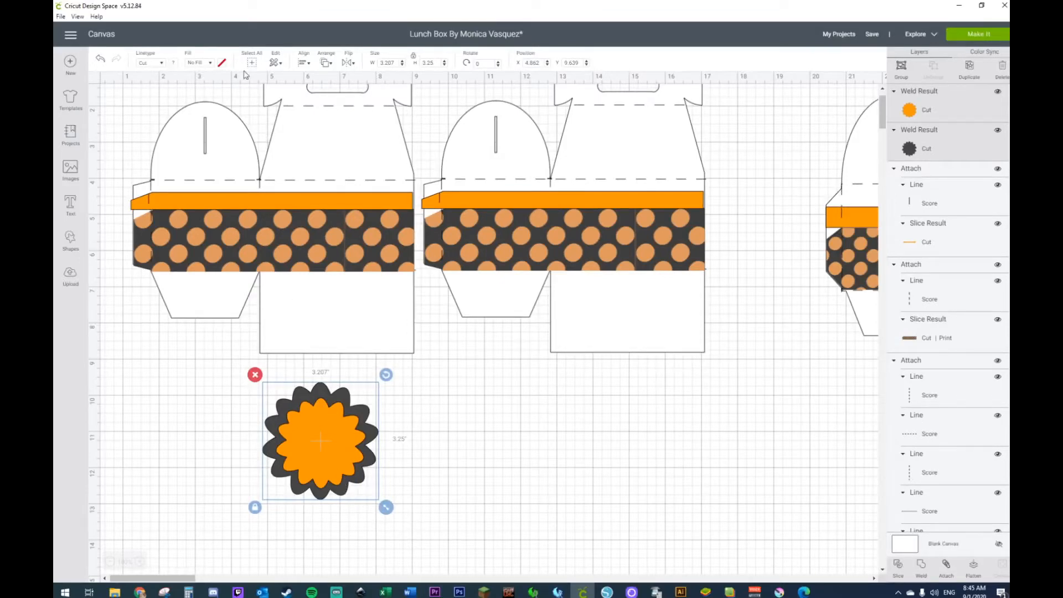
pyautogui.click(302, 61)
pyautogui.click(310, 180)
pyautogui.click(593, 413)
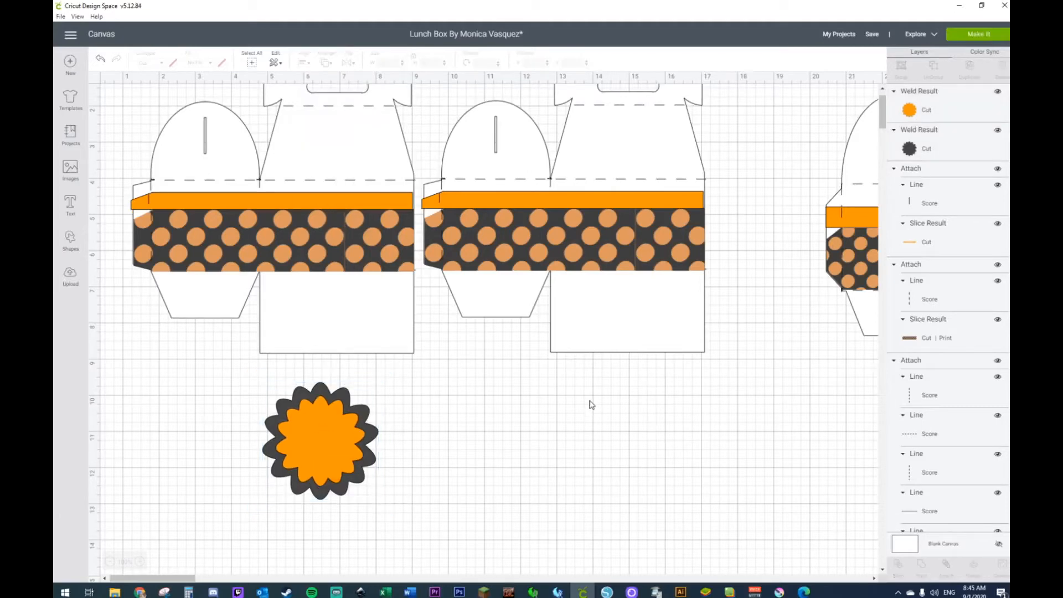
# Step: Add a circle beside the layered flower at about X 10.38, Y 9.85 and color it white
pyautogui.click(71, 239)
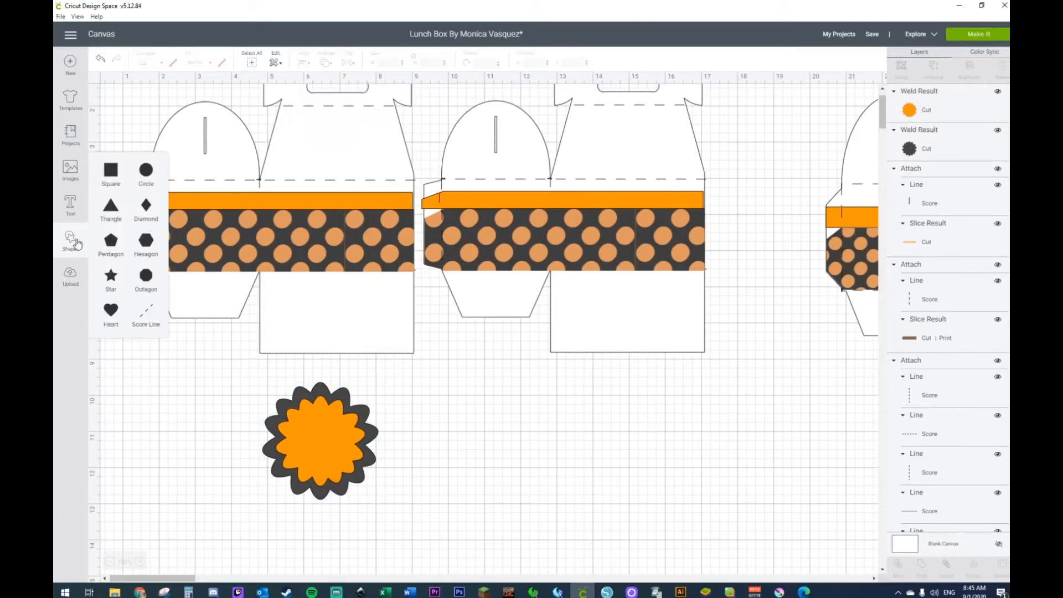
pyautogui.click(146, 171)
pyautogui.moveTo(238, 193); pyautogui.dragTo(556, 445)
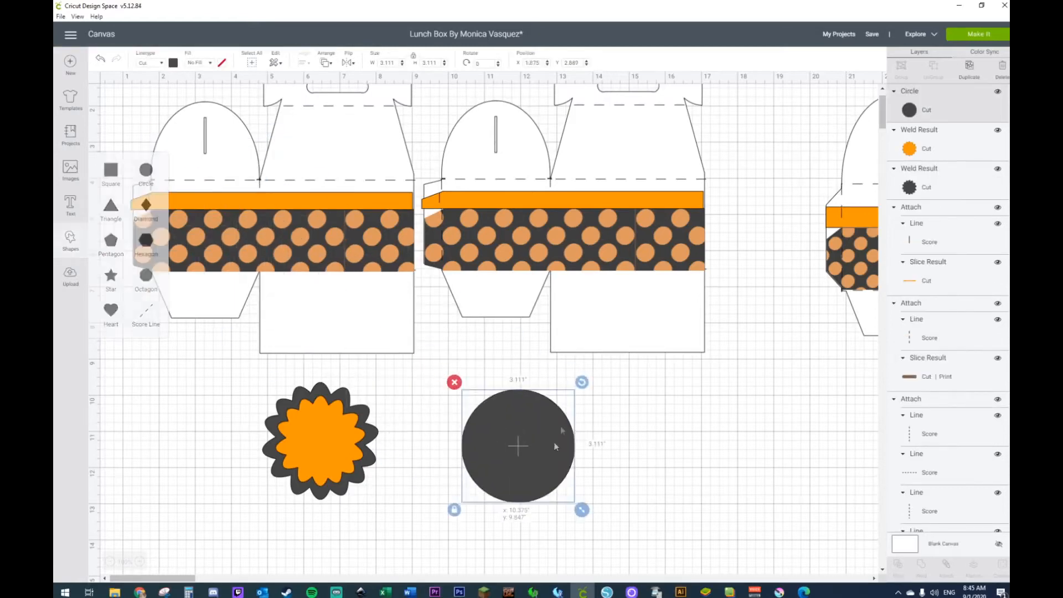
pyautogui.click(173, 63)
pyautogui.click(182, 100)
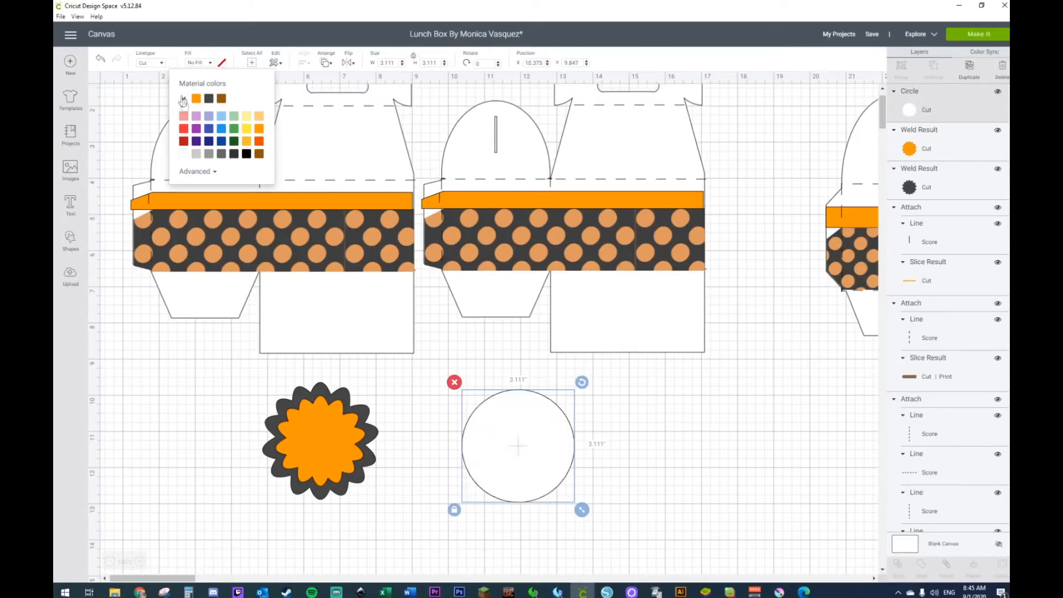
# Step: Shrink the white circle to about 2 inches across and place it in the middle of the orange flower
pyautogui.moveTo(581, 509); pyautogui.dragTo(320, 432)
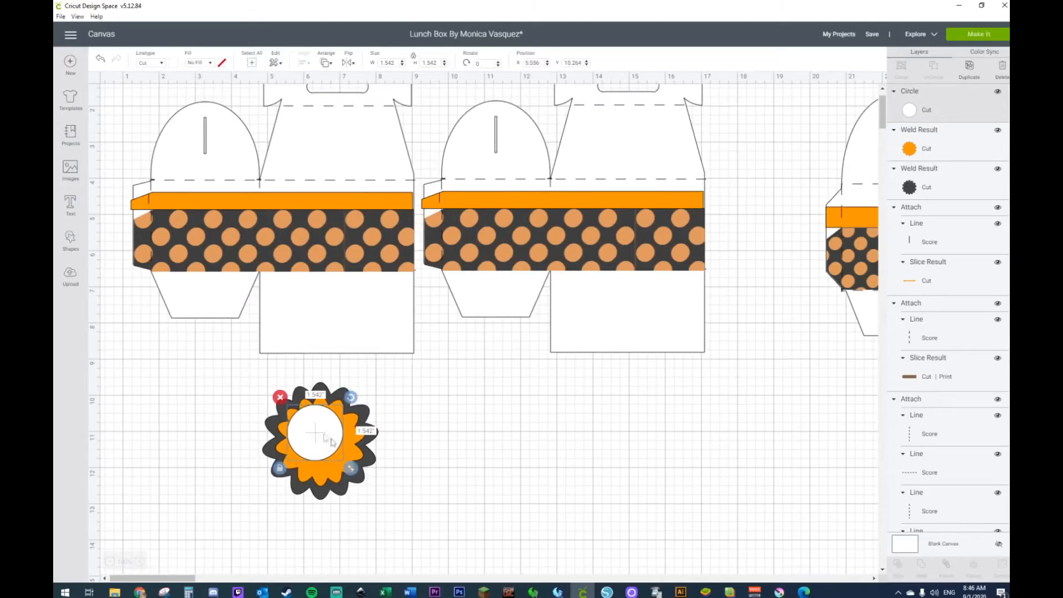
pyautogui.moveTo(351, 470); pyautogui.dragTo(365, 521)
pyautogui.moveTo(331, 468); pyautogui.dragTo(365, 500)
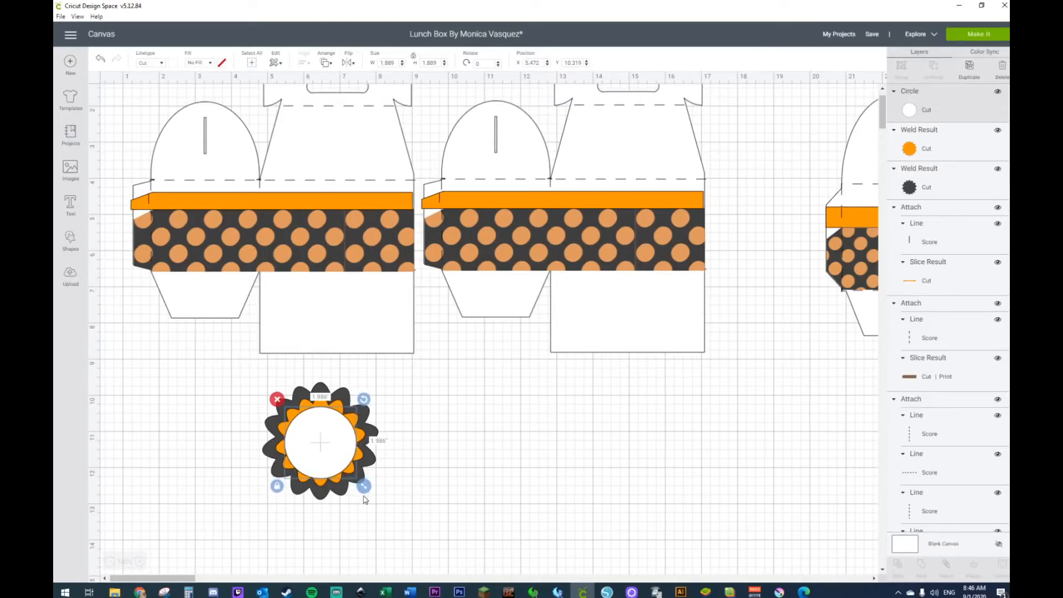
pyautogui.moveTo(324, 432); pyautogui.dragTo(322, 428)
pyautogui.moveTo(362, 482); pyautogui.dragTo(357, 476)
# Step: Center the white circle and both flowers on one another
pyautogui.moveTo(239, 373); pyautogui.dragTo(408, 564)
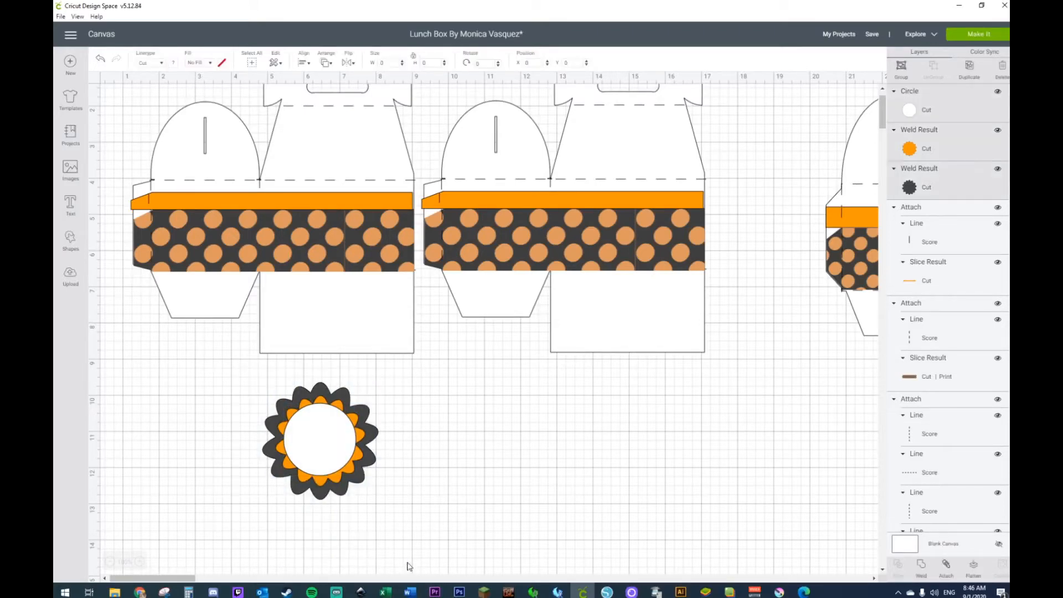
pyautogui.click(304, 64)
pyautogui.click(332, 176)
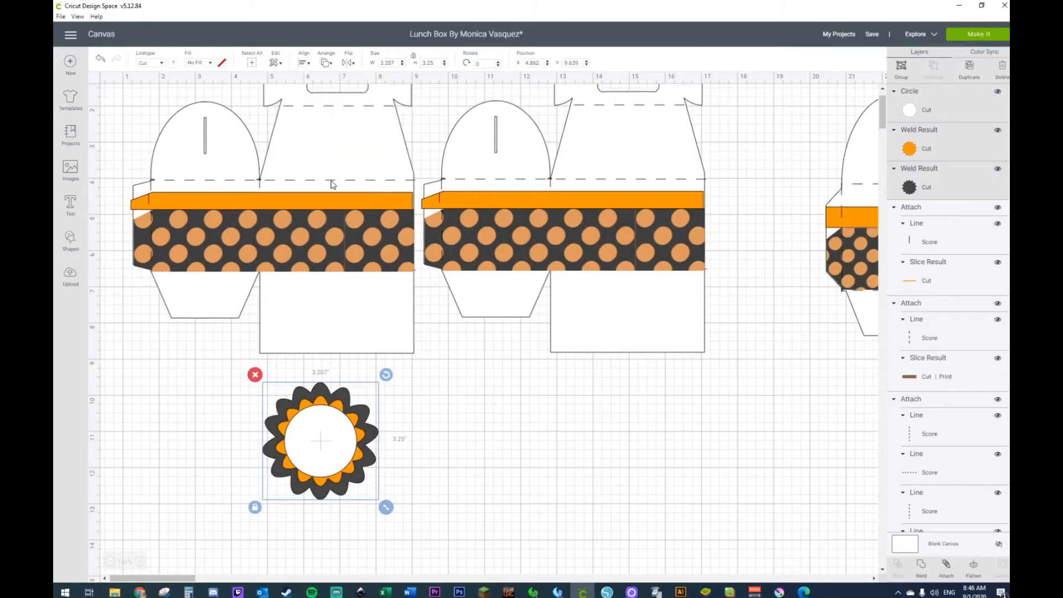
pyautogui.click(597, 424)
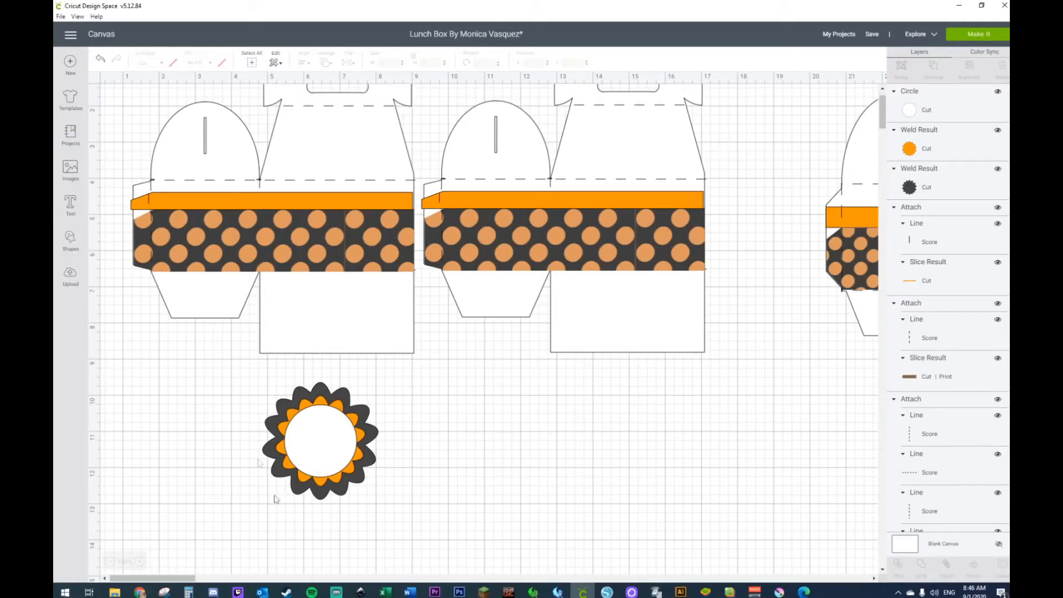
# Step: Add another circle beside the layered flower at about X 9.67, Y 9.57
pyautogui.click(71, 239)
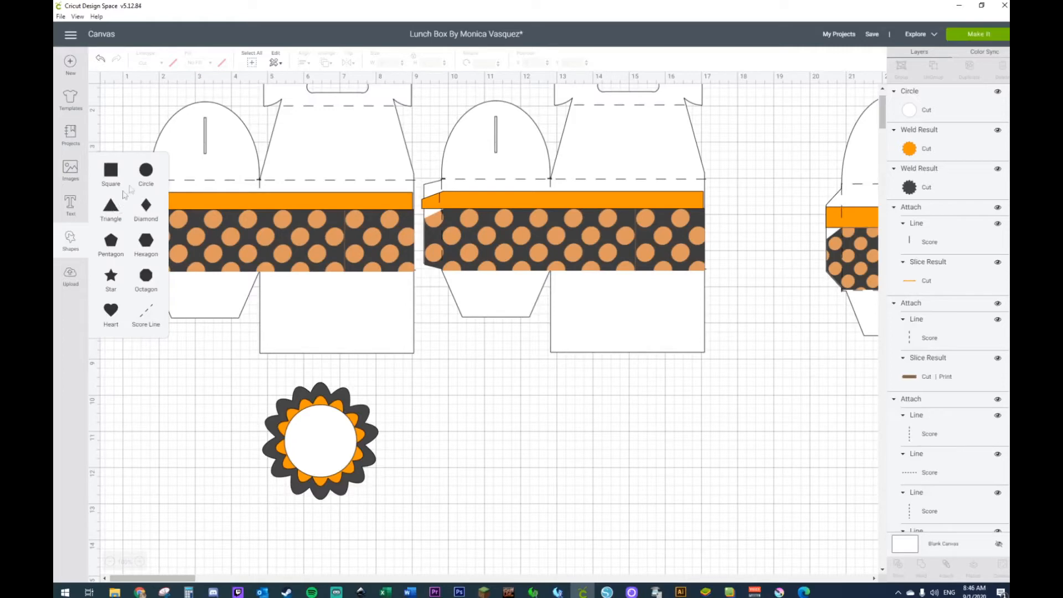
pyautogui.click(145, 172)
pyautogui.moveTo(213, 216); pyautogui.dragTo(476, 440)
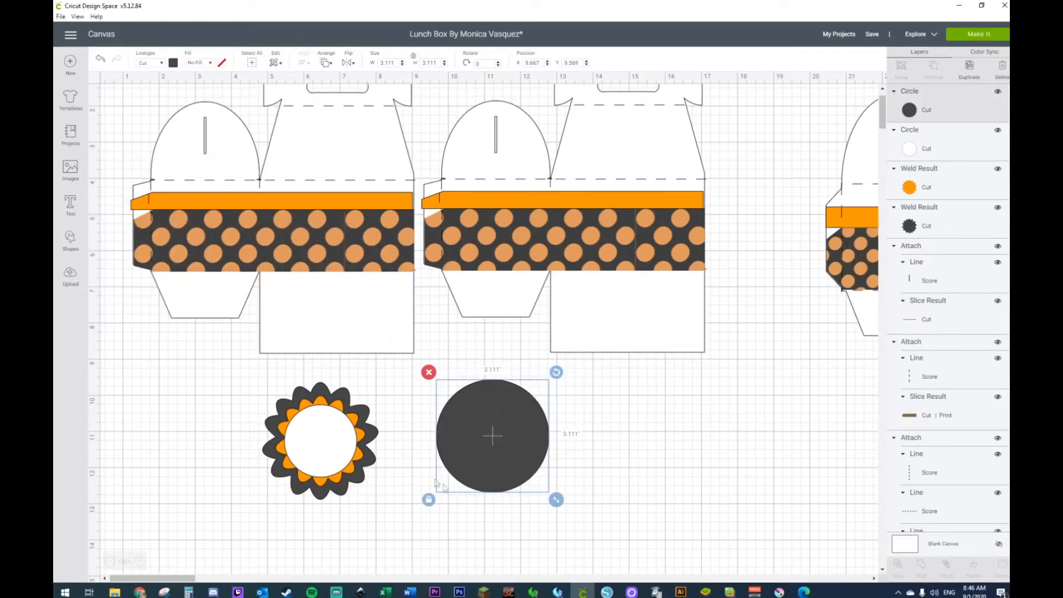
# Step: Stretch the new circle into an upright ellipse about 1.17 by 2.17 inches and duplicate it twice
pyautogui.click(428, 499)
pyautogui.moveTo(556, 500); pyautogui.dragTo(613, 442)
pyautogui.hotkey('ctrl', 'd')
pyautogui.hotkey('ctrl', 'd')
# Step: Tilt the two side ellipses in opposite directions, the first by about 4 degrees, and set them side by side
pyautogui.click(460, 409)
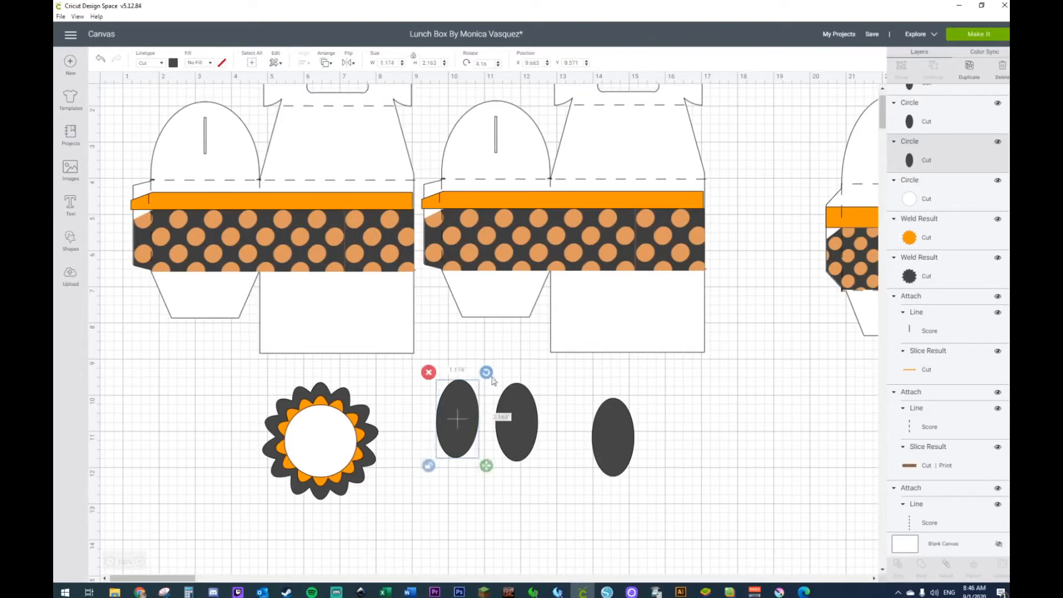
pyautogui.click(511, 400)
pyautogui.moveTo(545, 376); pyautogui.dragTo(538, 367)
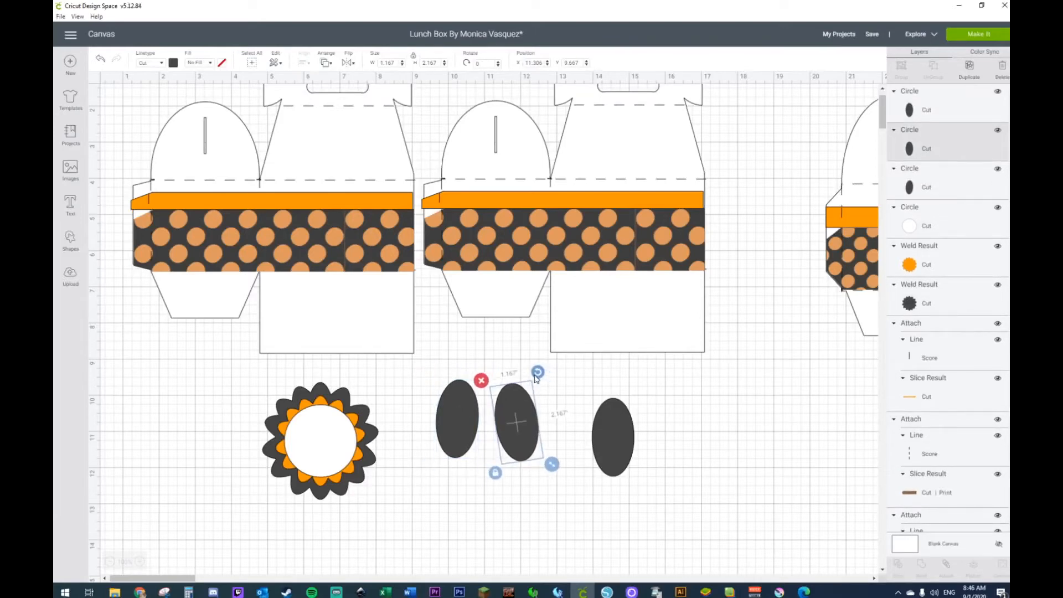
pyautogui.moveTo(452, 429); pyautogui.dragTo(457, 432)
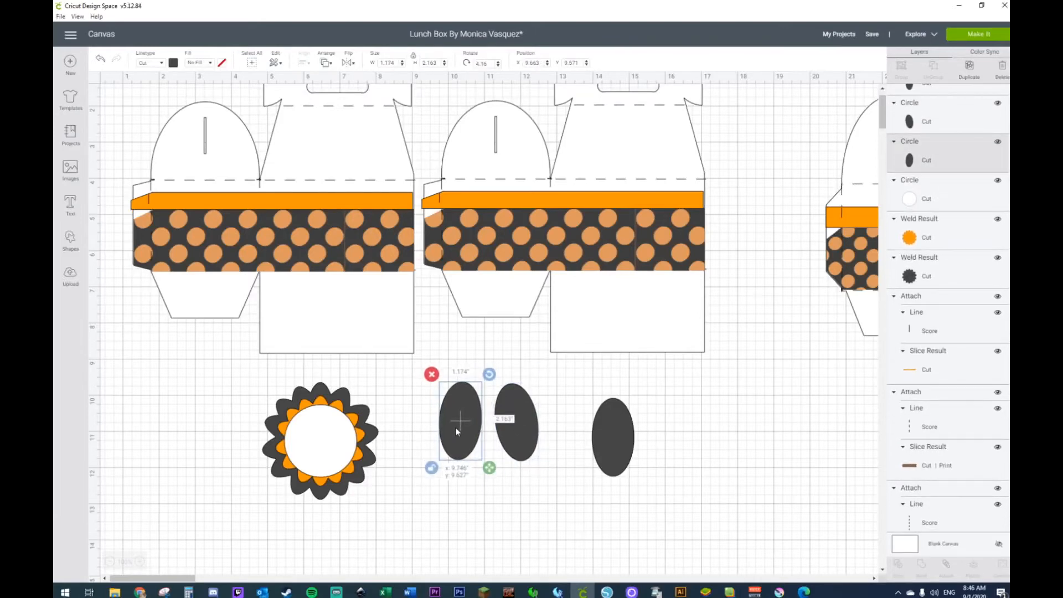
# Step: Copy the upright ellipse, place the copy between the two tilted ones, and nudge the tilted ellipses inward to overlap it
pyautogui.click(624, 443)
pyautogui.hotkey('ctrl', 'c')
pyautogui.hotkey('ctrl', 'v')
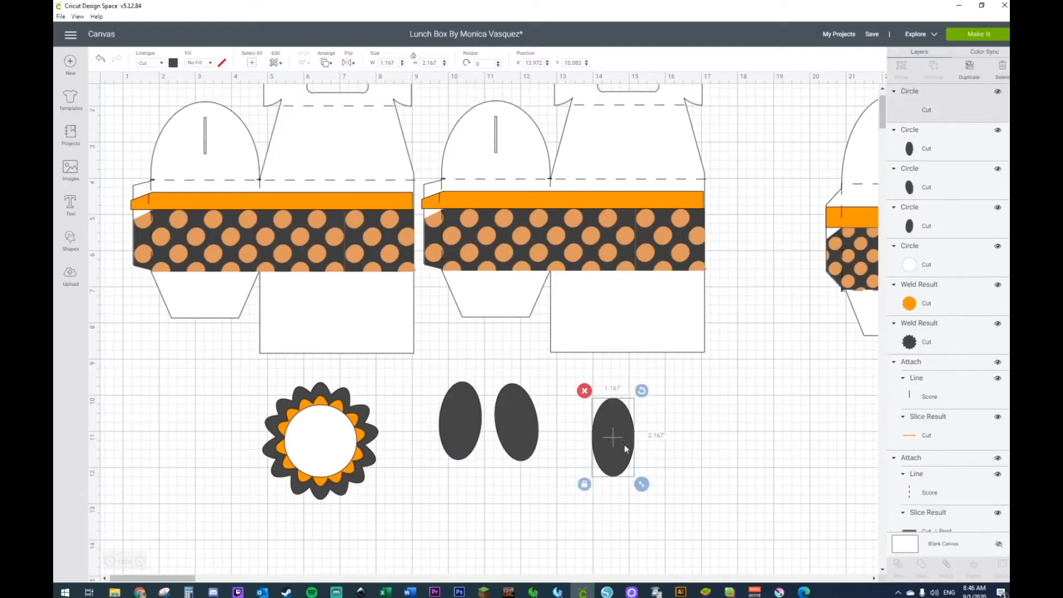
pyautogui.moveTo(638, 456); pyautogui.dragTo(496, 421)
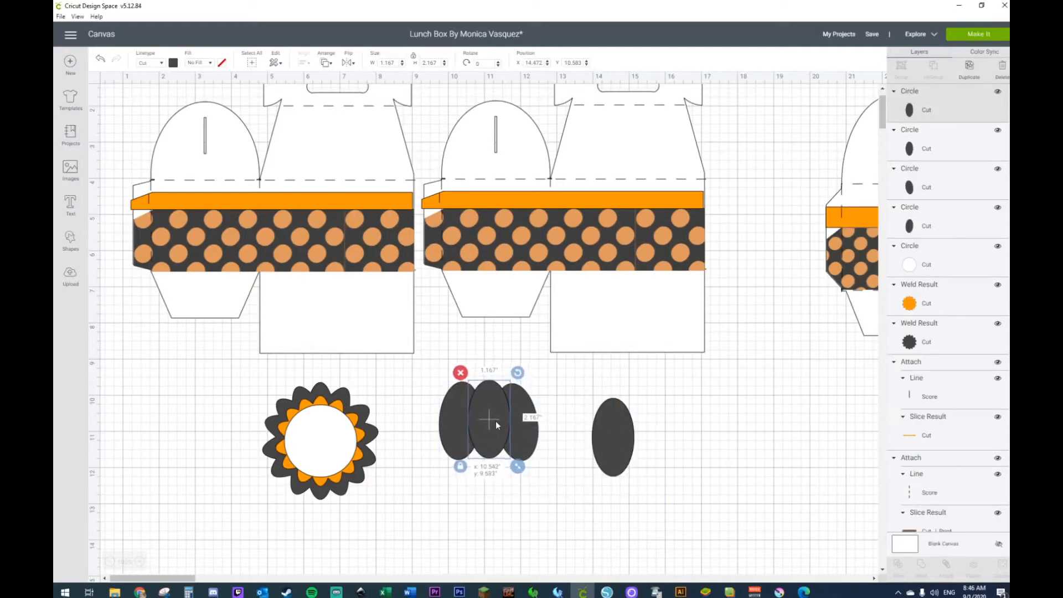
pyautogui.click(452, 419)
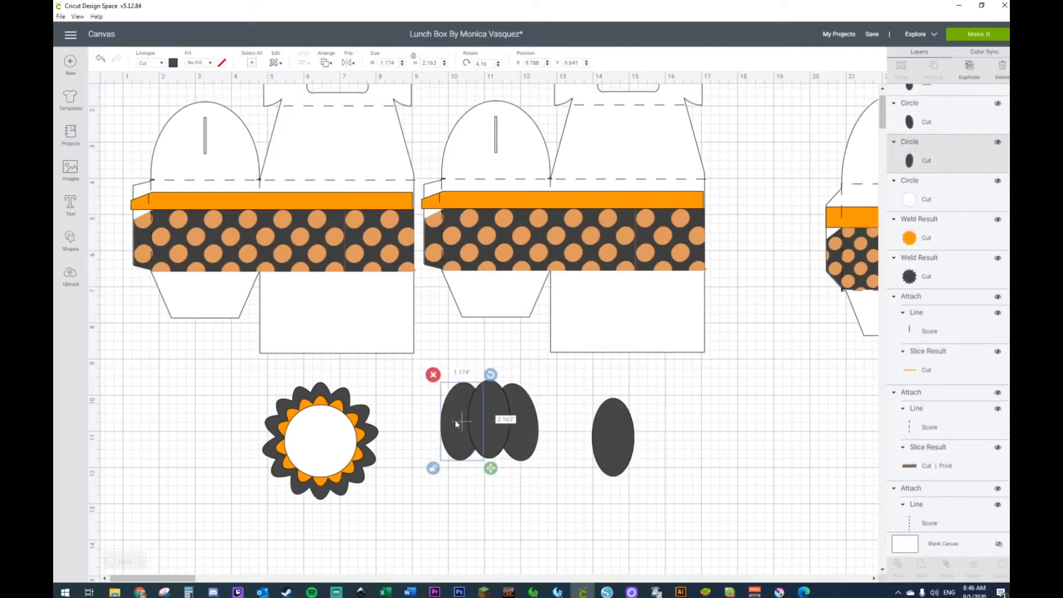
pyautogui.click(523, 428)
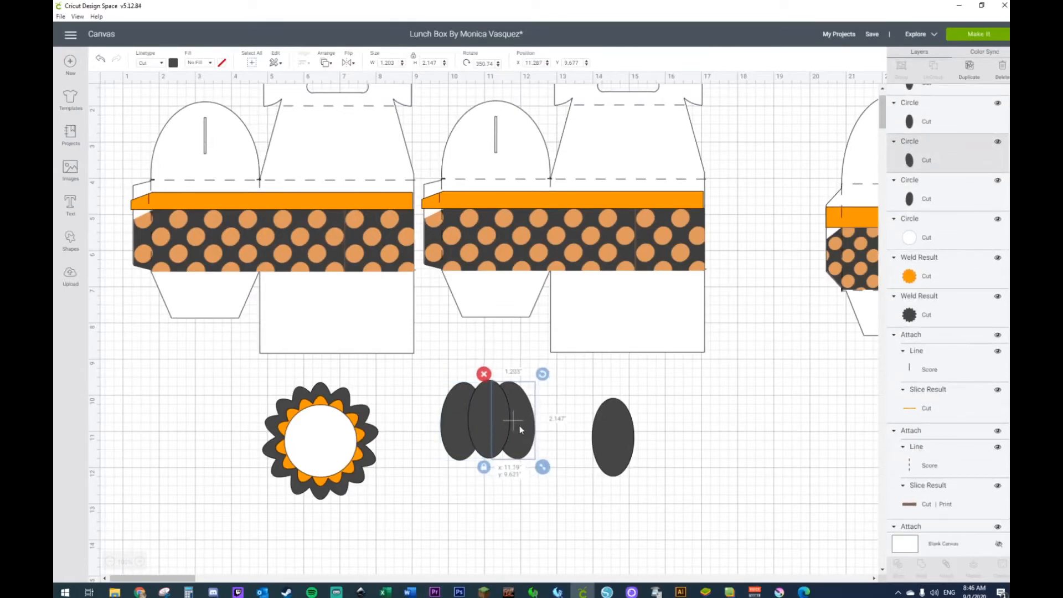
pyautogui.click(458, 435)
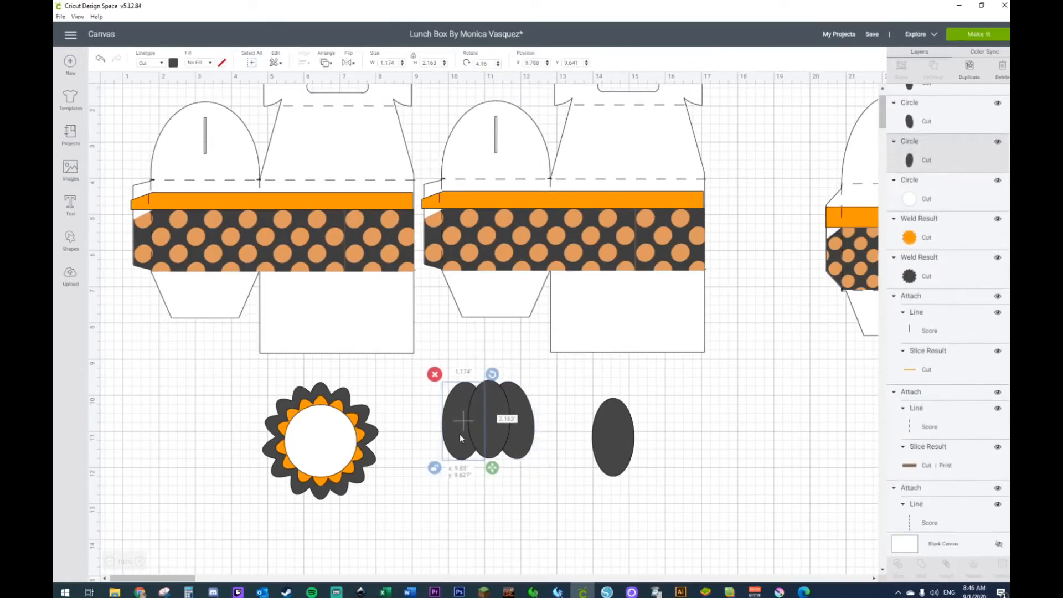
# Step: Align the bottoms of the three overlapping ellipses and weld them into one pumpkin shape
pyautogui.moveTo(413, 367); pyautogui.dragTo(562, 485)
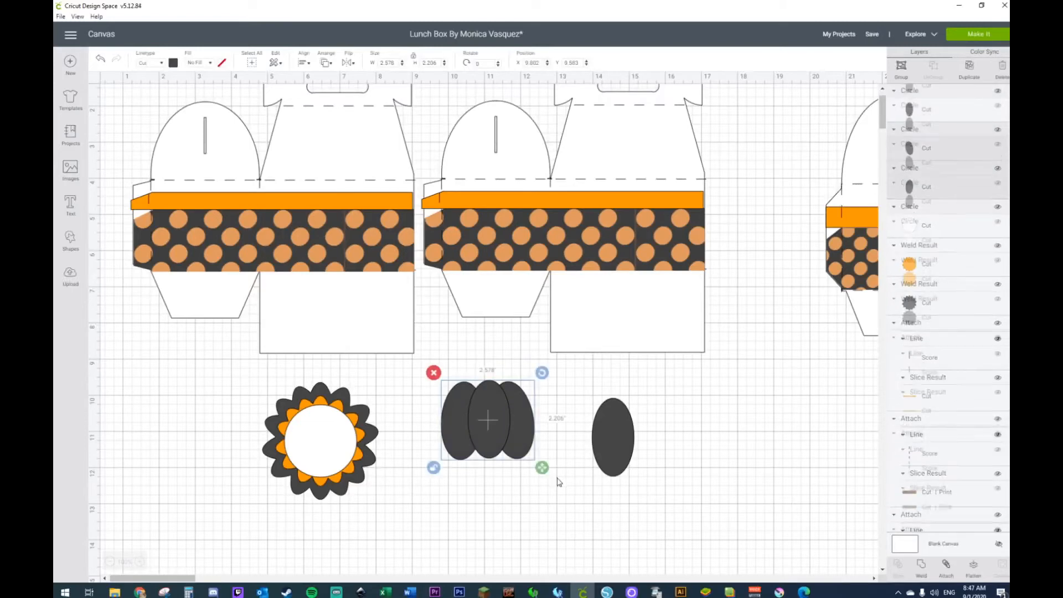
pyautogui.click(305, 63)
pyautogui.click(338, 162)
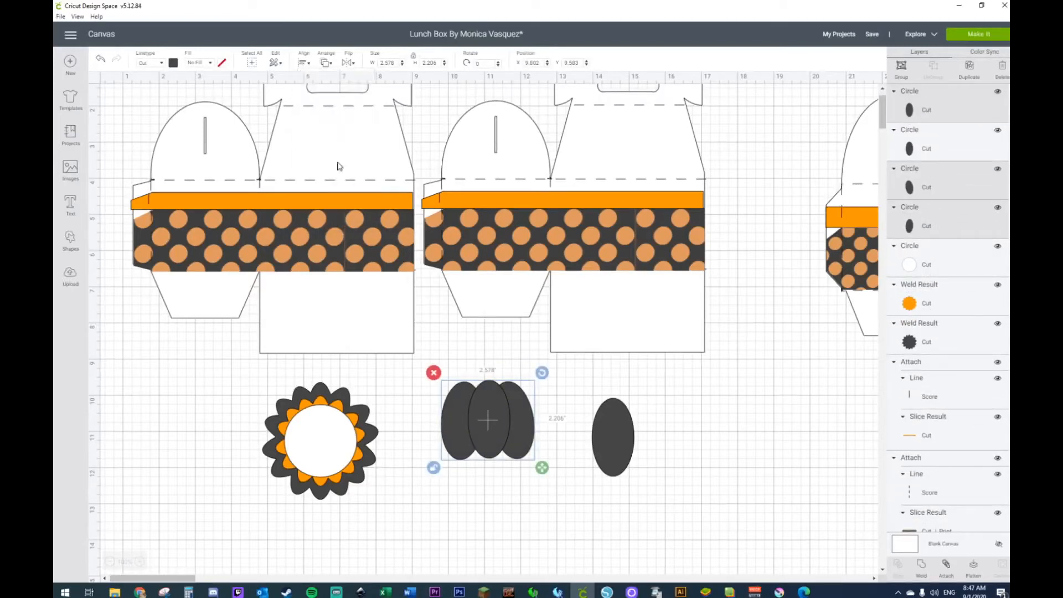
pyautogui.rightClick(478, 444)
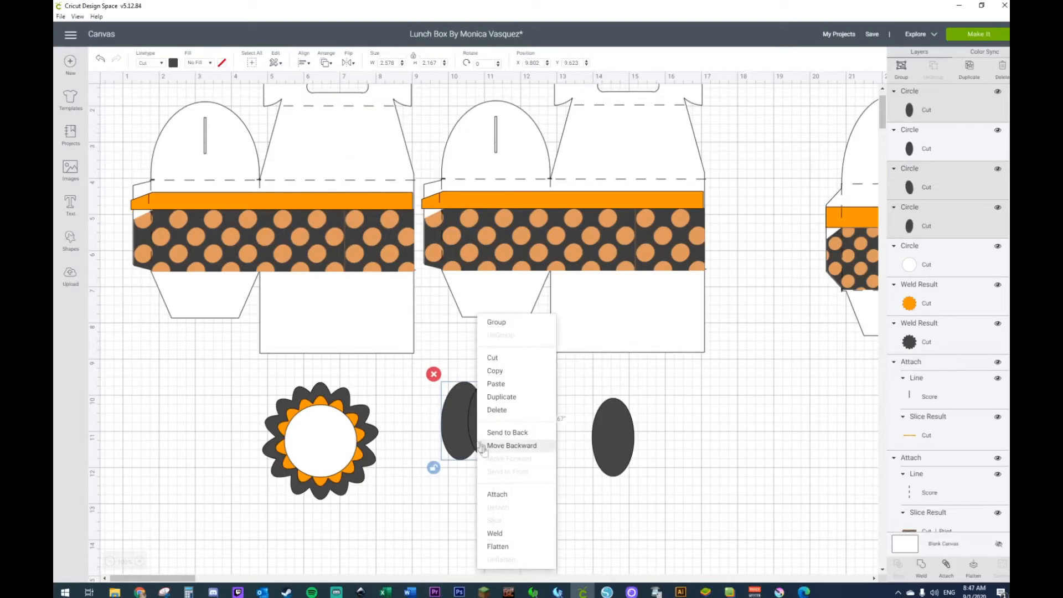
pyautogui.click(510, 538)
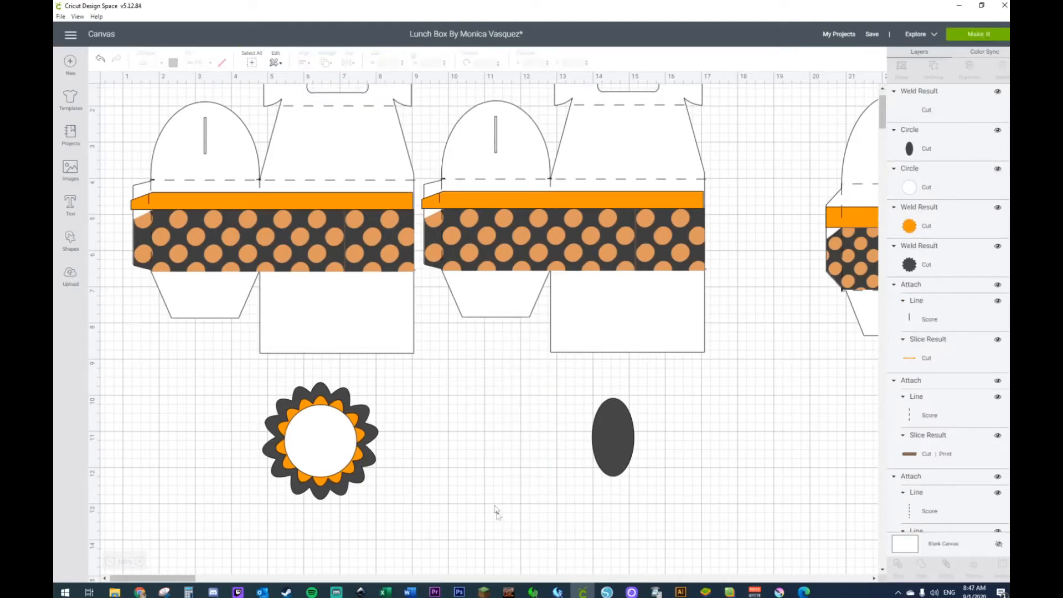
# Step: Color the welded pumpkin shape and the spare ellipse orange
pyautogui.moveTo(465, 419); pyautogui.dragTo(657, 498)
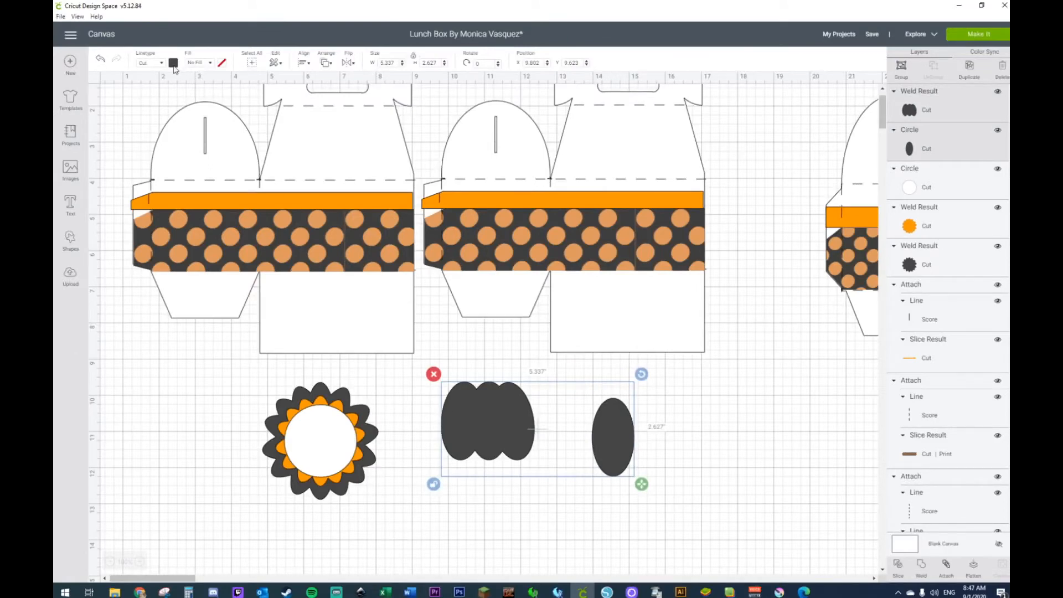
pyautogui.click(174, 63)
pyautogui.click(257, 131)
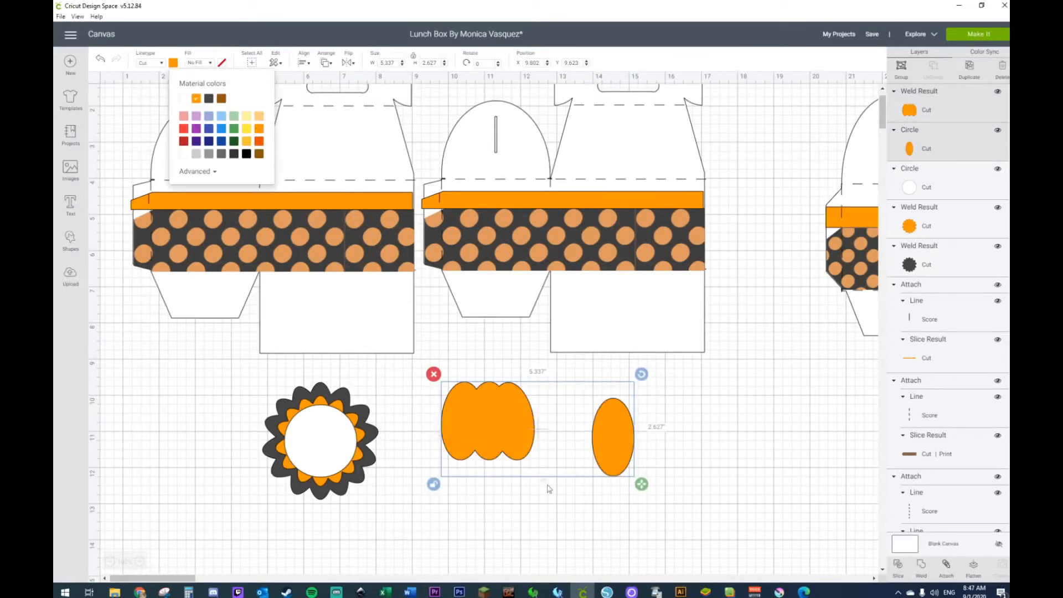
# Step: Send the spare orange ellipse to the front over the middle of the welded shape, and move both lower on the canvas
pyautogui.click(387, 359)
pyautogui.moveTo(623, 437); pyautogui.dragTo(591, 432)
pyautogui.rightClick(592, 432)
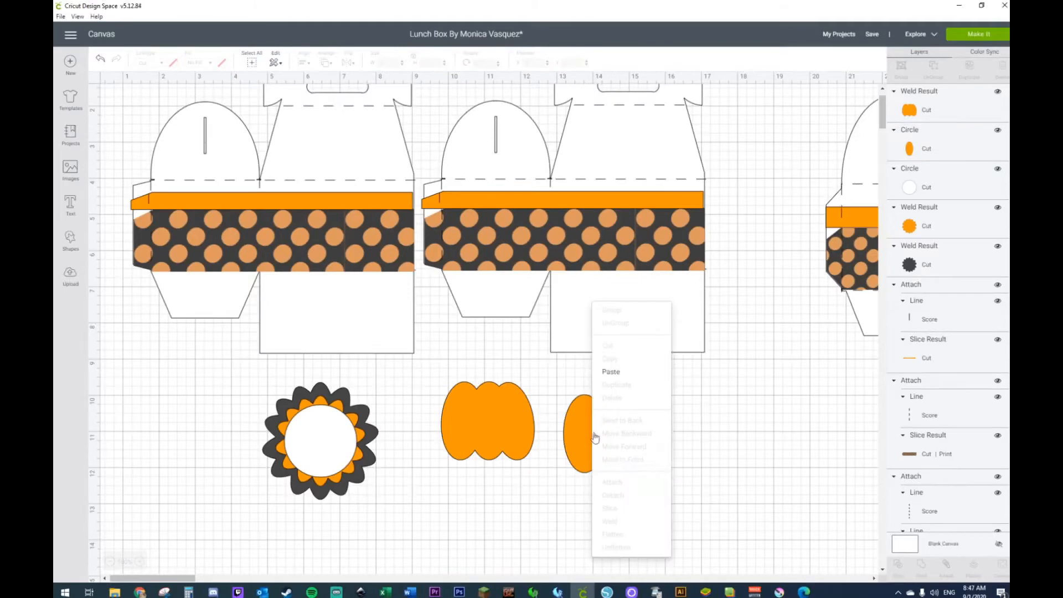
pyautogui.click(580, 433)
pyautogui.rightClick(582, 433)
pyautogui.click(604, 460)
pyautogui.moveTo(583, 431); pyautogui.dragTo(499, 422)
pyautogui.click(604, 436)
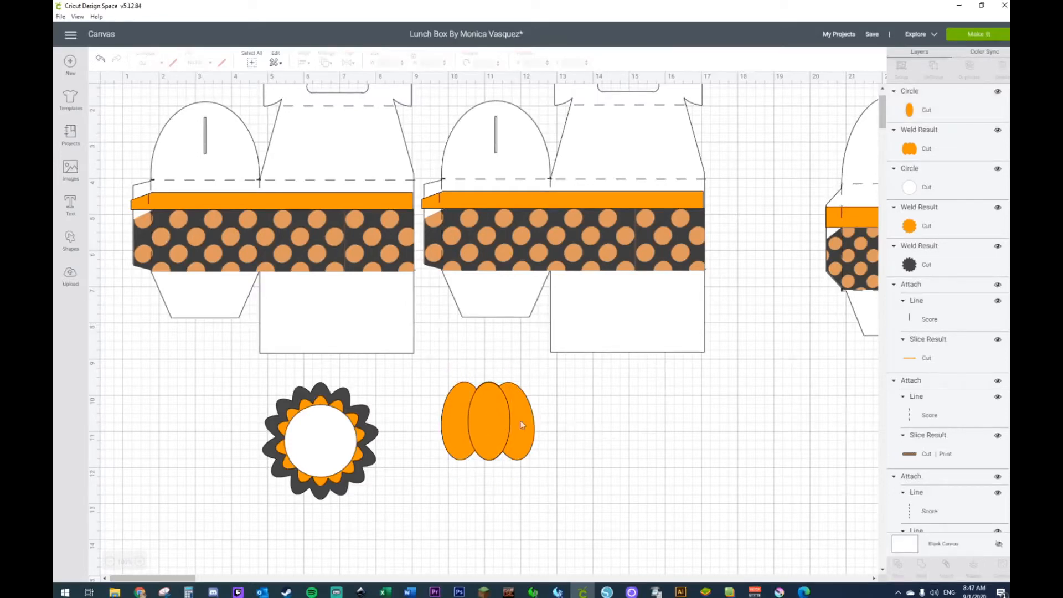
pyautogui.moveTo(432, 394); pyautogui.dragTo(533, 471)
pyautogui.moveTo(489, 412); pyautogui.dragTo(489, 468)
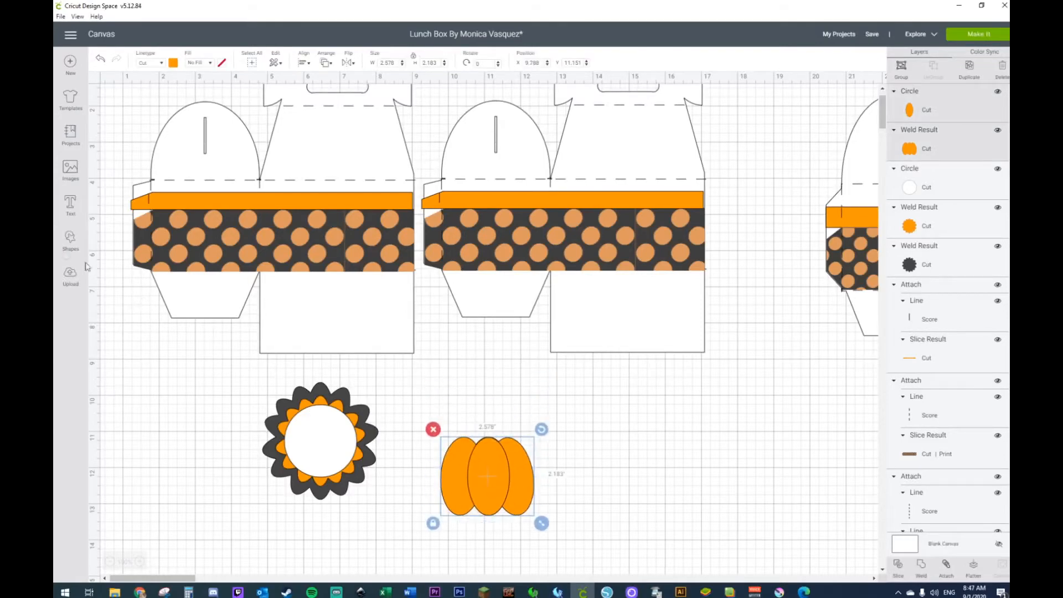
# Step: Add a pentagon beside the pumpkin and cover its upper part with a rectangle about 4.19 by 3.06 inches
pyautogui.click(71, 239)
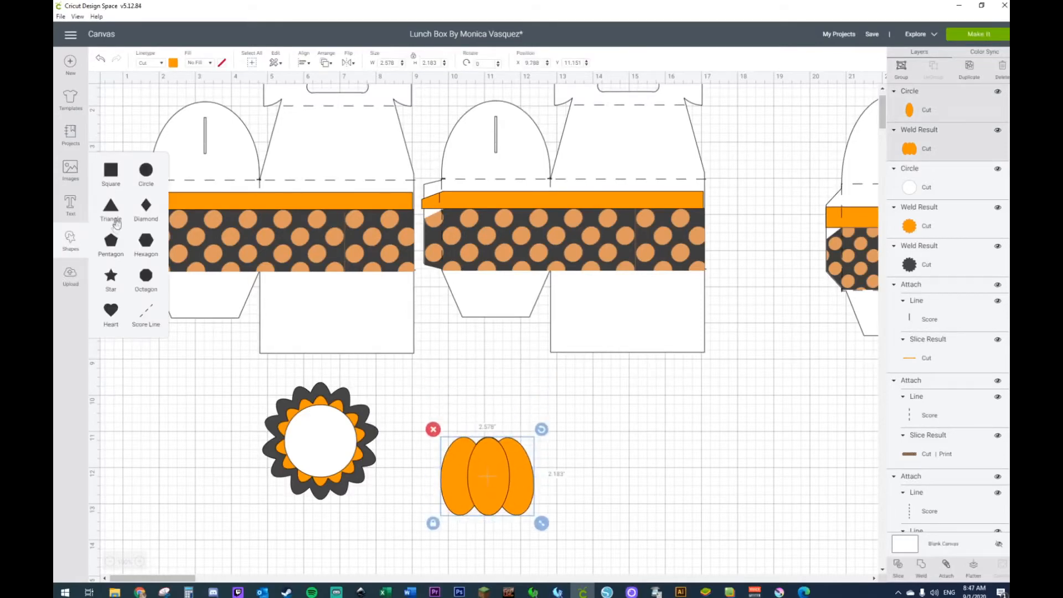
pyautogui.click(110, 242)
pyautogui.moveTo(241, 246); pyautogui.dragTo(667, 464)
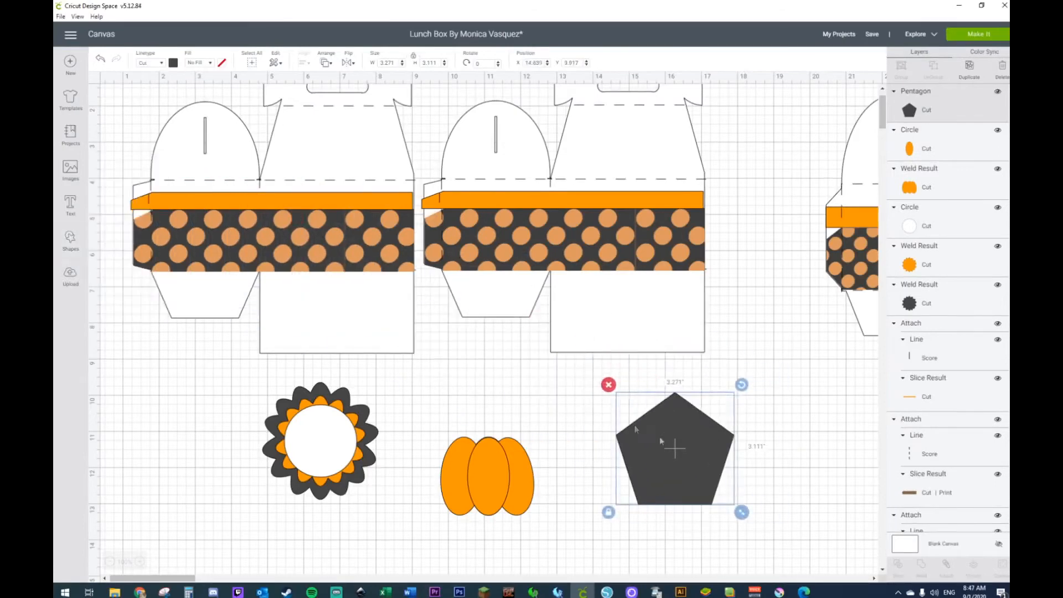
pyautogui.click(70, 244)
pyautogui.click(111, 170)
pyautogui.moveTo(280, 235); pyautogui.dragTo(672, 394)
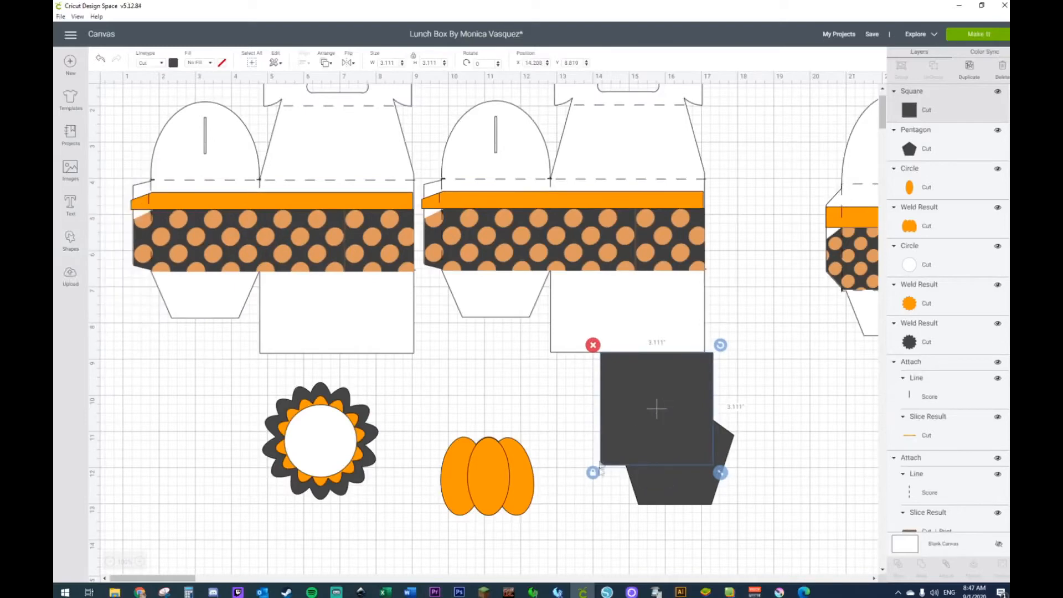
pyautogui.moveTo(720, 474); pyautogui.dragTo(760, 471)
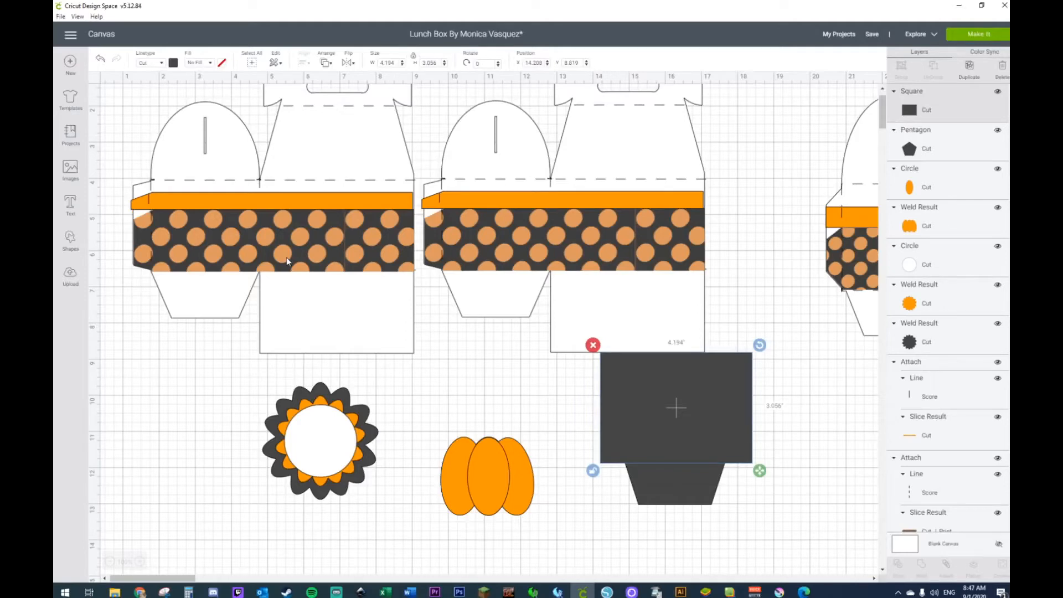
# Step: Slice the pentagon with the rectangle and delete every piece except the lower trapezoid
pyautogui.moveTo(662, 533); pyautogui.dragTo(663, 443)
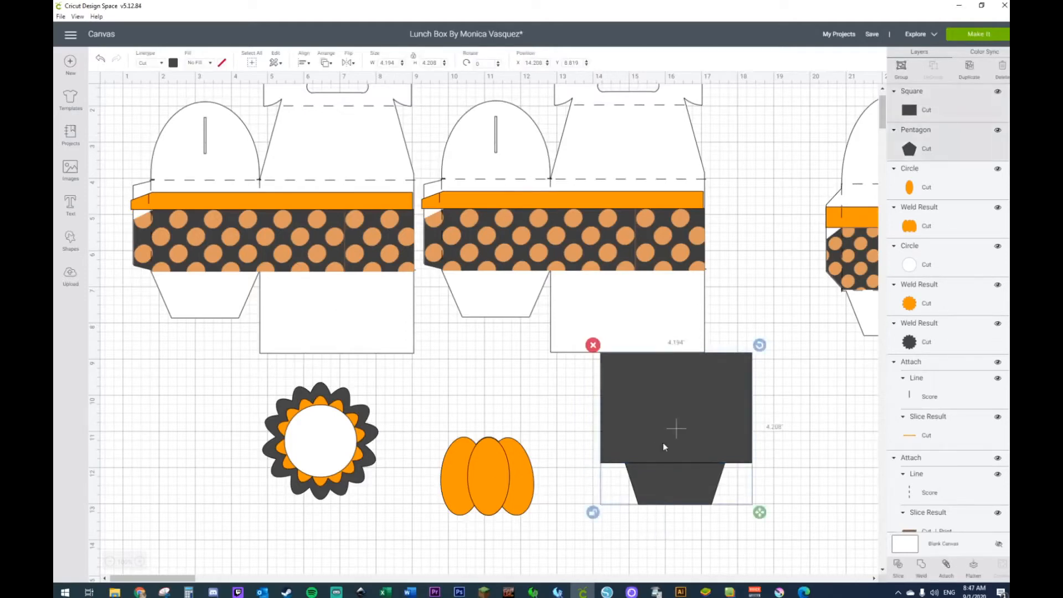
pyautogui.rightClick(662, 443)
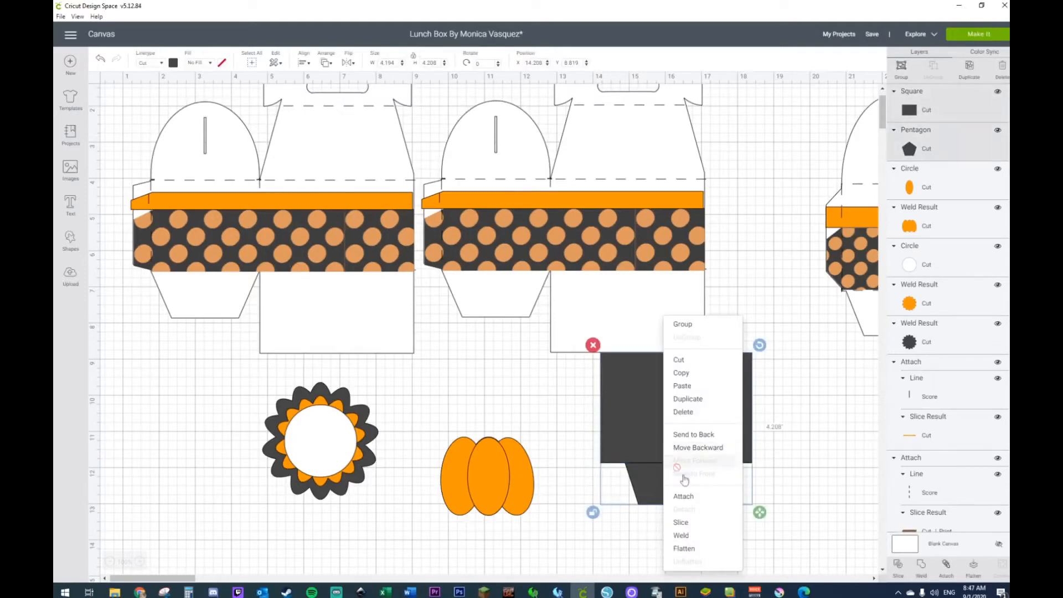
pyautogui.click(700, 529)
pyautogui.moveTo(676, 483); pyautogui.dragTo(676, 508)
pyautogui.moveTo(784, 431); pyautogui.dragTo(677, 436)
pyautogui.press('Delete')
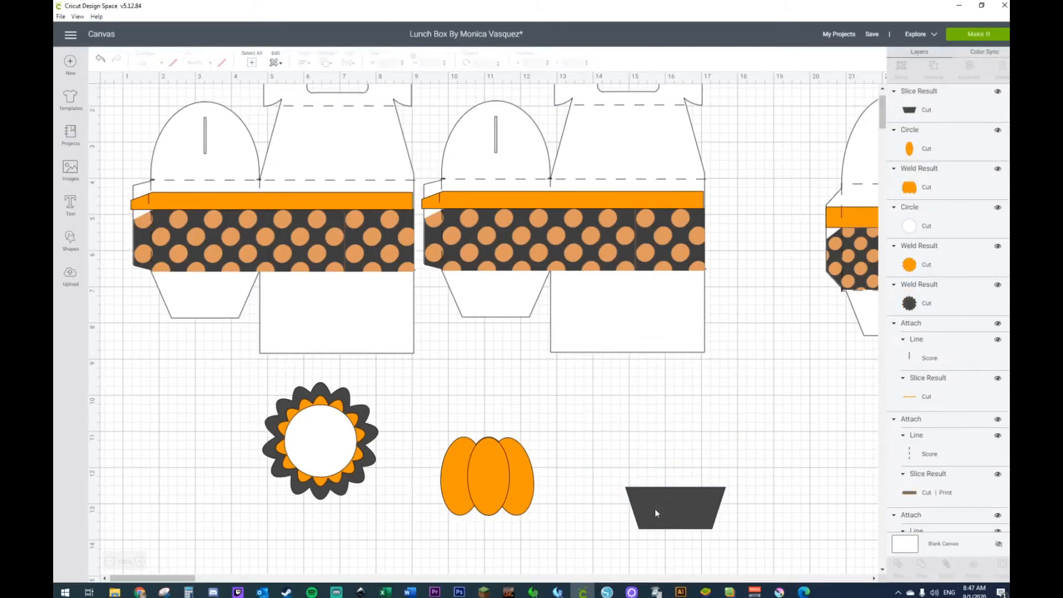
# Step: Move the trapezoid closer to the pumpkin, flip it vertically and color it brown
pyautogui.click(656, 509)
pyautogui.moveTo(656, 509); pyautogui.dragTo(604, 453)
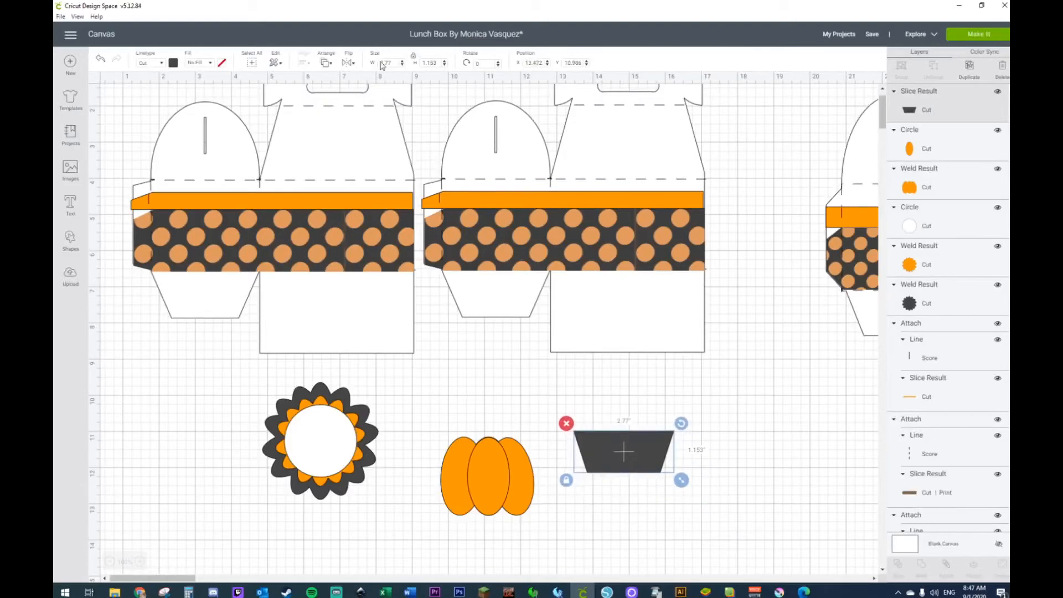
pyautogui.click(346, 62)
pyautogui.click(364, 92)
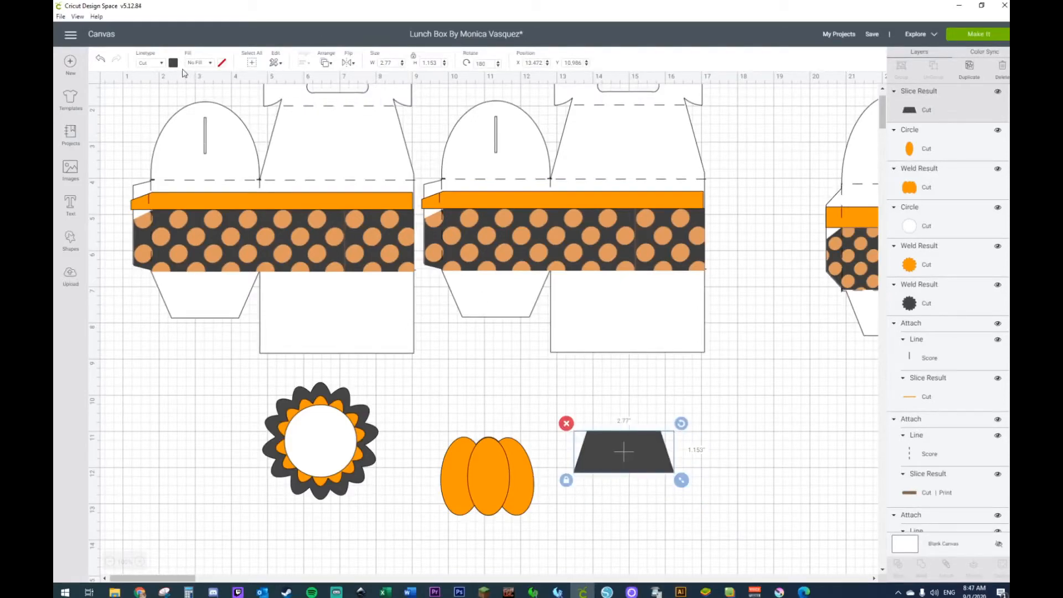
pyautogui.click(173, 63)
pyautogui.click(221, 99)
# Step: Place the trapezoid at the pumpkin's top as a stem about 0.77 by 0.63 inches and send it to the back
pyautogui.moveTo(634, 453); pyautogui.dragTo(501, 438)
pyautogui.rightClick(499, 439)
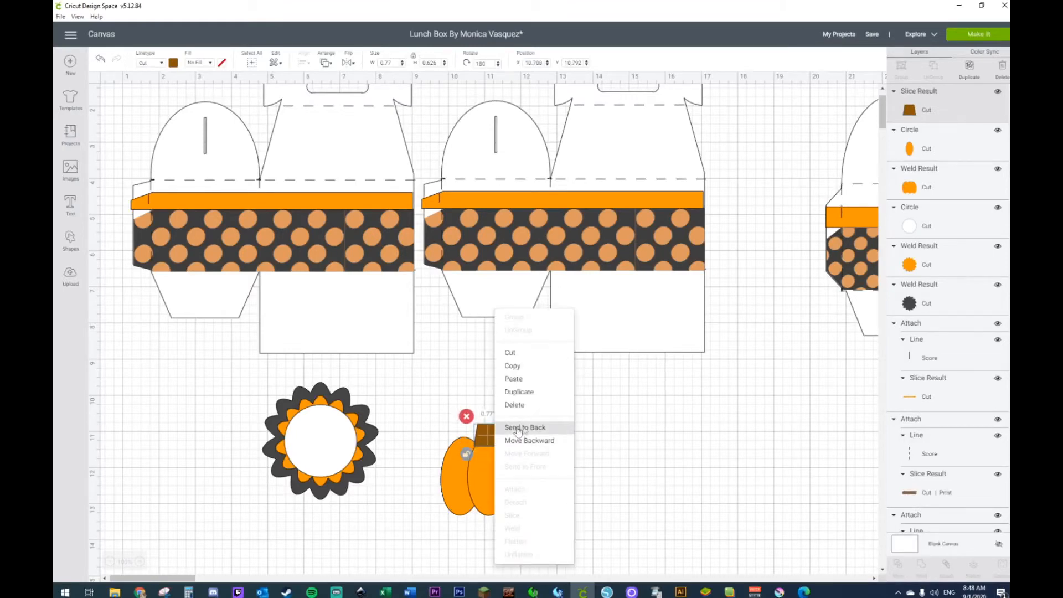
pyautogui.click(518, 429)
pyautogui.click(594, 427)
# Step: Group the pumpkin and its stem at about 1.44 by 1.42 inches and place them in the middle of the white circle
pyautogui.moveTo(426, 415); pyautogui.dragTo(500, 482)
pyautogui.moveTo(475, 457); pyautogui.dragTo(436, 463)
pyautogui.rightClick(434, 459)
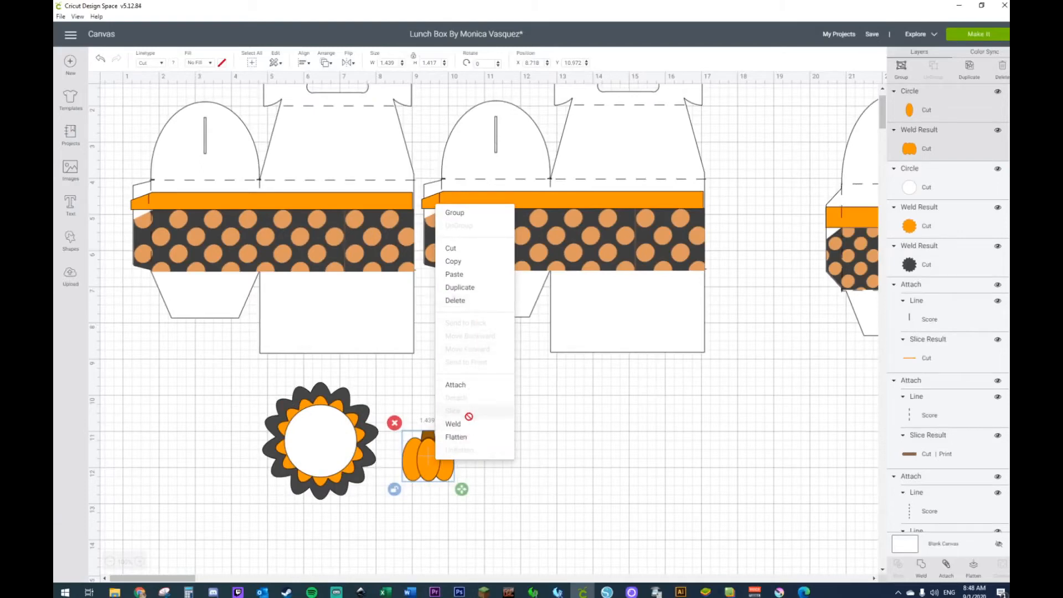
pyautogui.click(463, 219)
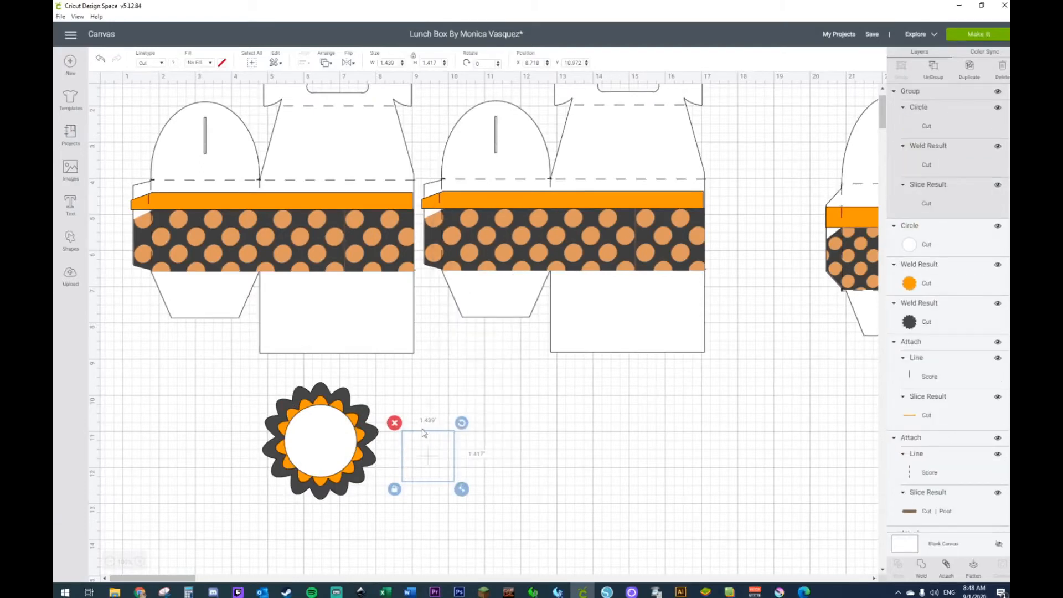
pyautogui.moveTo(430, 455); pyautogui.dragTo(323, 439)
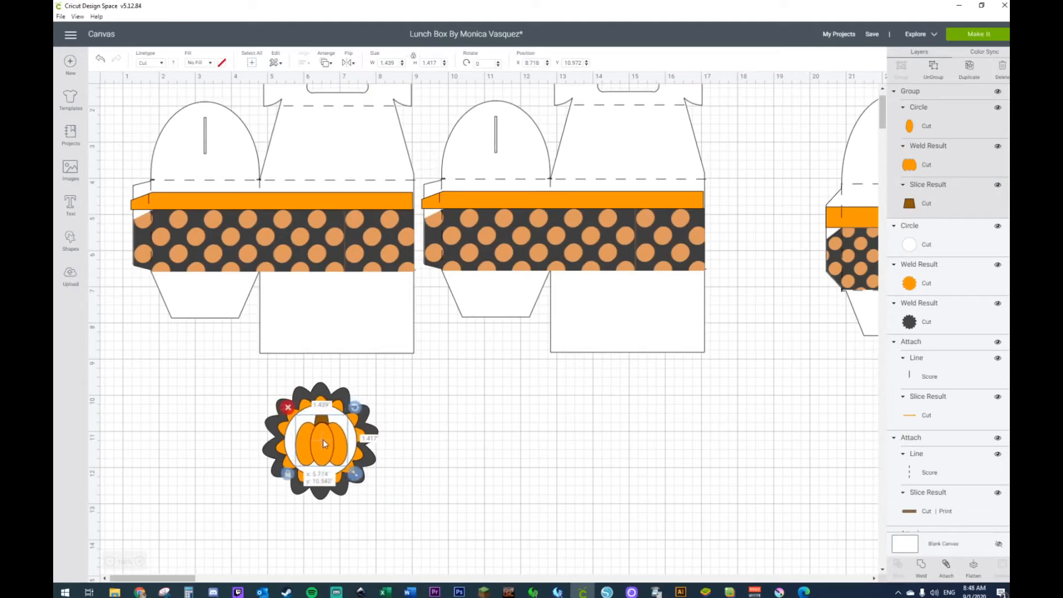
pyautogui.click(470, 467)
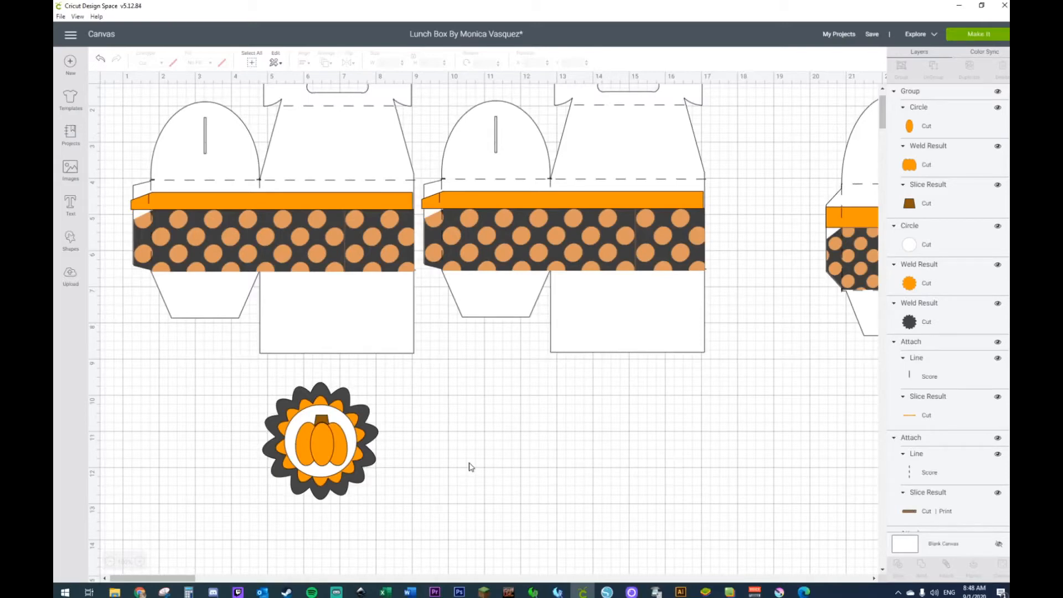
# Step: Move the complete pumpkin flower onto the first lunch box's bands and resize it to about 2.45 by 2.49 inches
pyautogui.moveTo(242, 394); pyautogui.dragTo(271, 228)
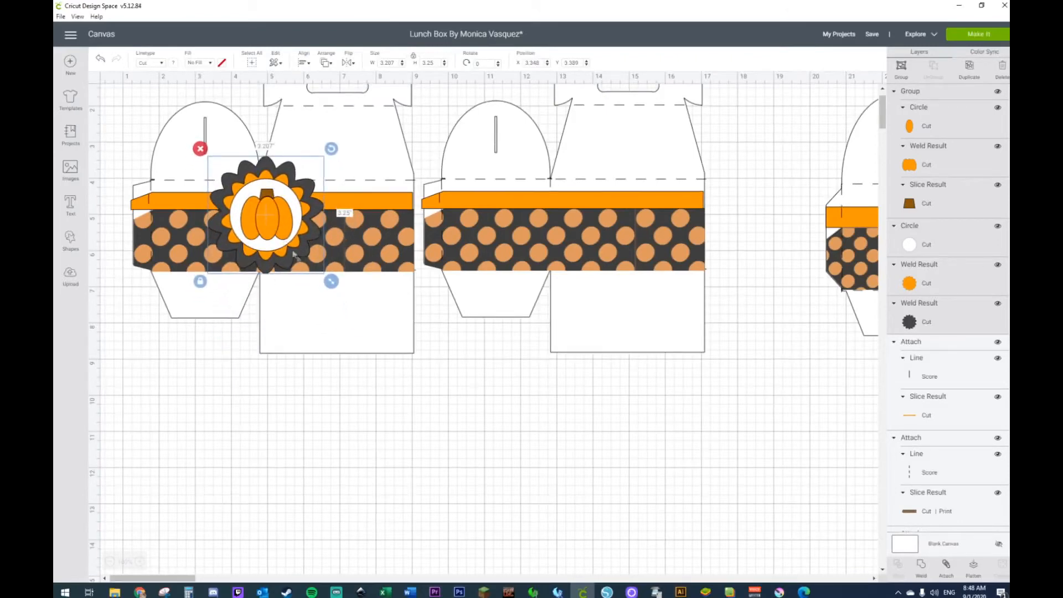
pyautogui.moveTo(332, 282); pyautogui.dragTo(297, 252)
pyautogui.moveTo(254, 188); pyautogui.dragTo(268, 200)
pyautogui.moveTo(188, 577)
pyautogui.mouseDown()
pyautogui.moveTo(216, 580)
pyautogui.moveTo(178, 579)
pyautogui.mouseUp()
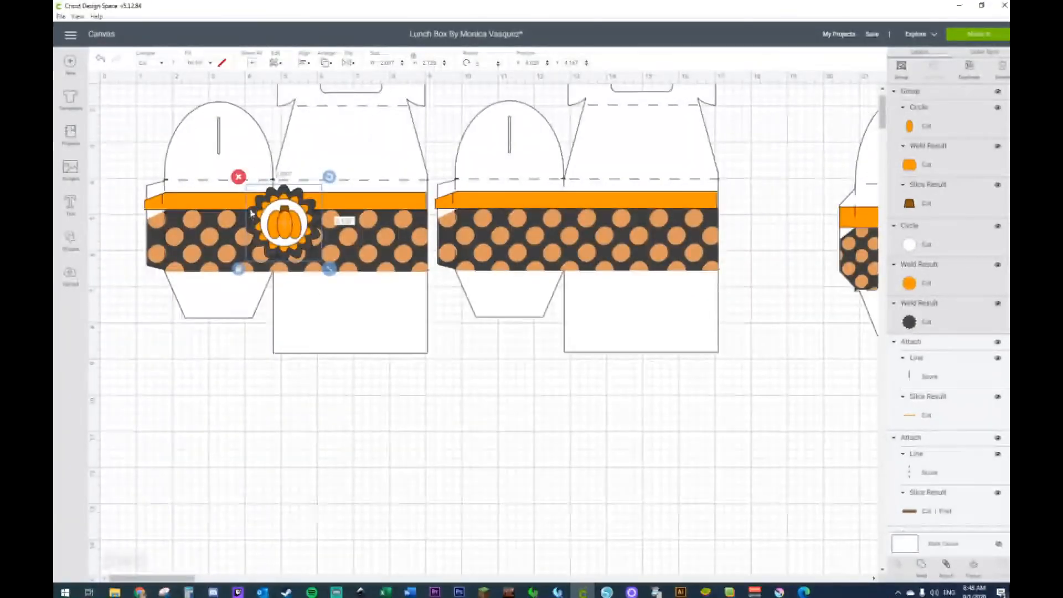
pyautogui.moveTo(296, 207); pyautogui.dragTo(297, 206)
pyautogui.moveTo(331, 267); pyautogui.dragTo(344, 281)
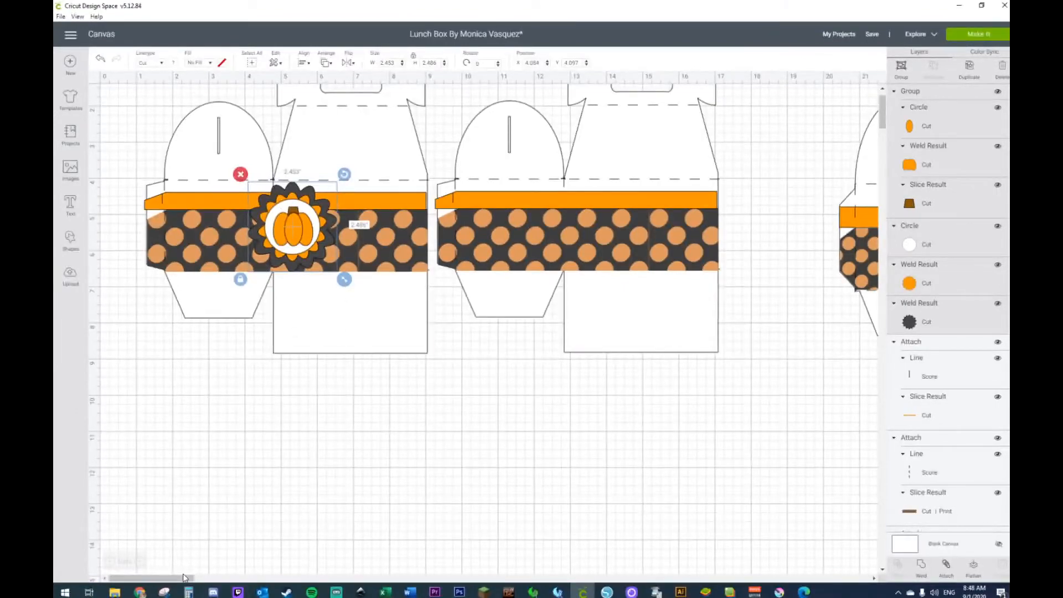
# Step: Delete the reference lunch boxes with their bands and pumpkin flower beyond the 20-inch mark of the canvas
pyautogui.moveTo(183, 580); pyautogui.dragTo(239, 581)
pyautogui.moveTo(300, 93); pyautogui.dragTo(637, 246)
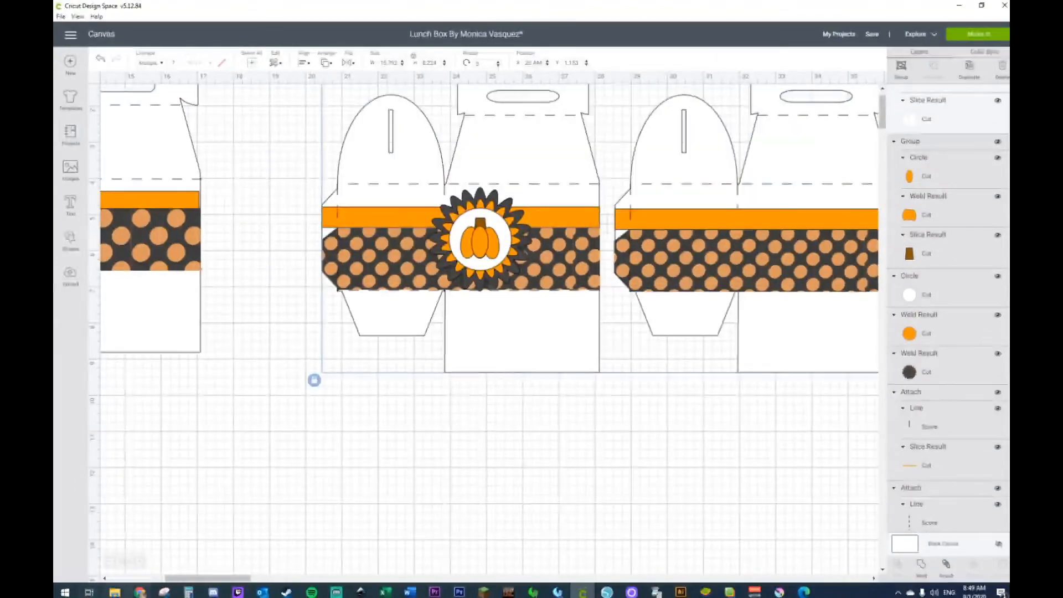
pyautogui.moveTo(204, 579); pyautogui.dragTo(230, 578)
pyautogui.moveTo(717, 110); pyautogui.dragTo(128, 408)
pyautogui.moveTo(287, 280); pyautogui.dragTo(321, 359)
pyautogui.press('Delete')
pyautogui.moveTo(247, 586); pyautogui.dragTo(142, 573)
pyautogui.scroll(1, 250, 480)
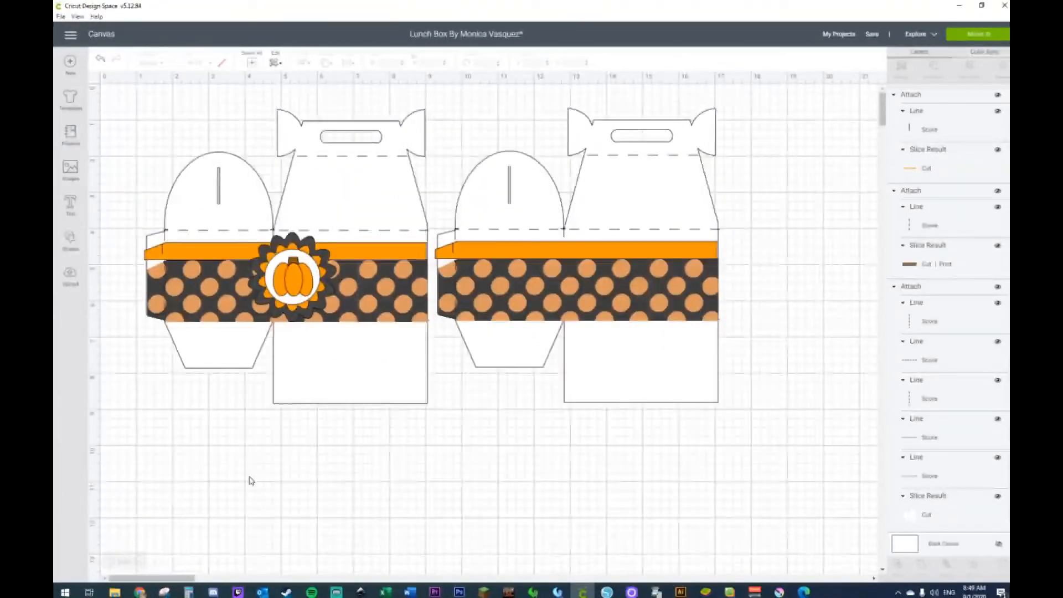
# Step: Move the pumpkin off the flower to the empty area below the first box, ungroup it and set its center oval beside it
pyautogui.click(291, 284)
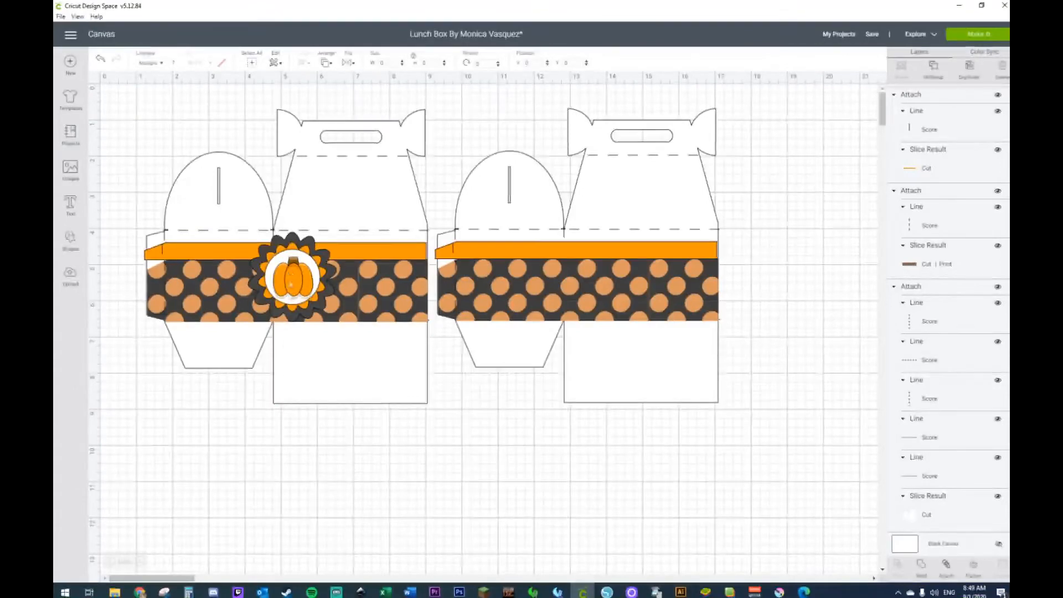
pyautogui.moveTo(290, 283); pyautogui.dragTo(194, 473)
pyautogui.rightClick(192, 474)
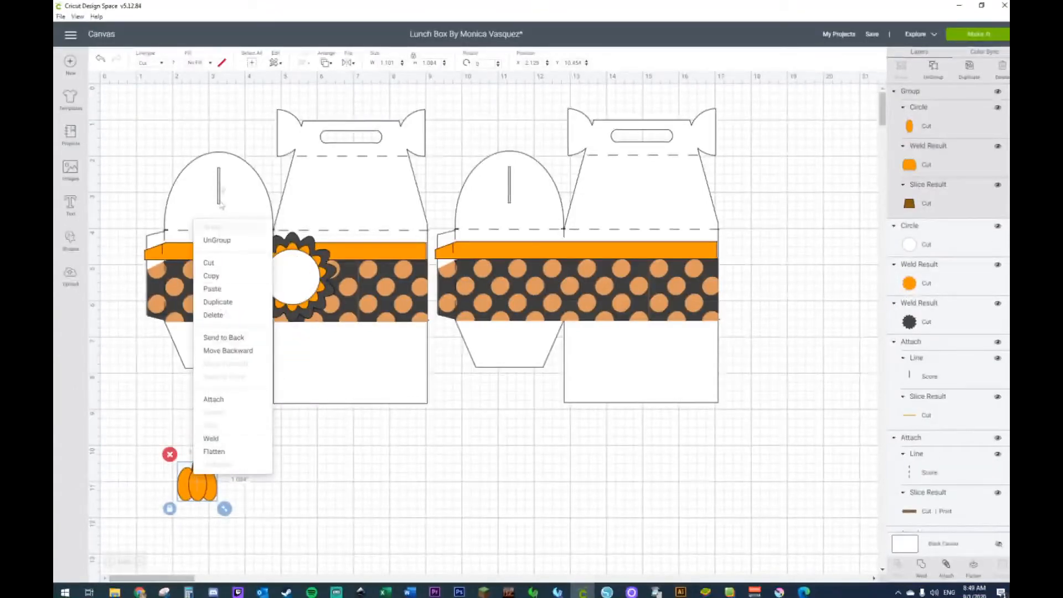
pyautogui.click(221, 248)
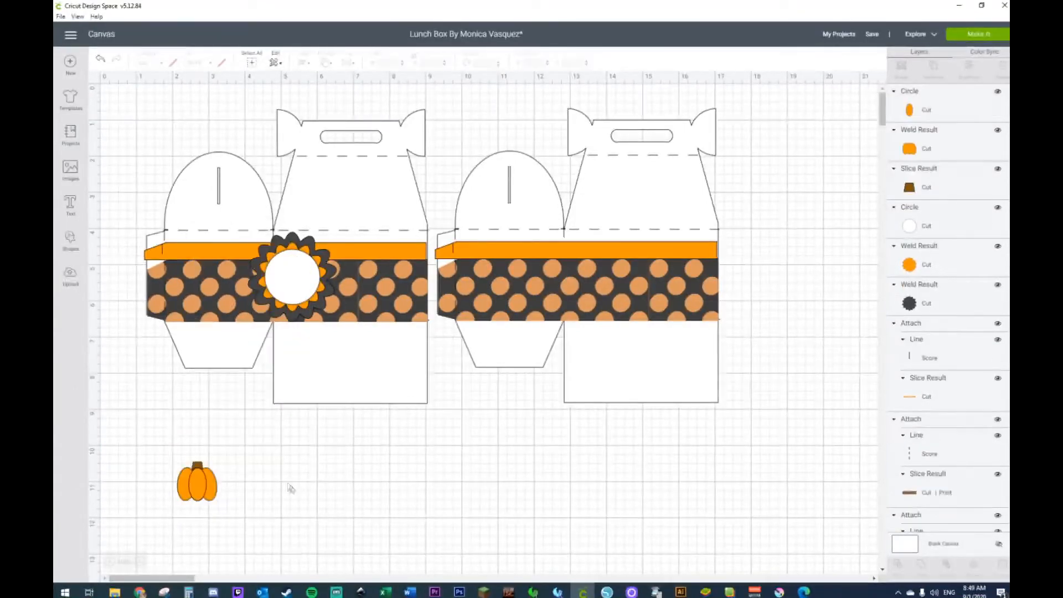
pyautogui.moveTo(195, 488); pyautogui.dragTo(221, 485)
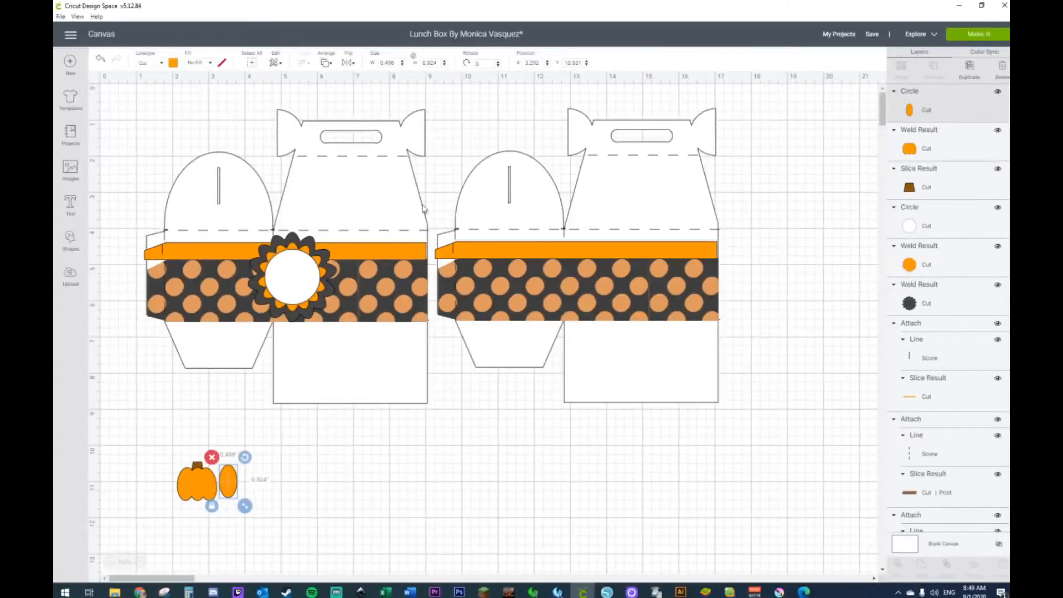
# Step: Spread the white circle, orange flower, black flower and both polka-dot bands apart, off the boxes
pyautogui.moveTo(301, 265); pyautogui.dragTo(294, 458)
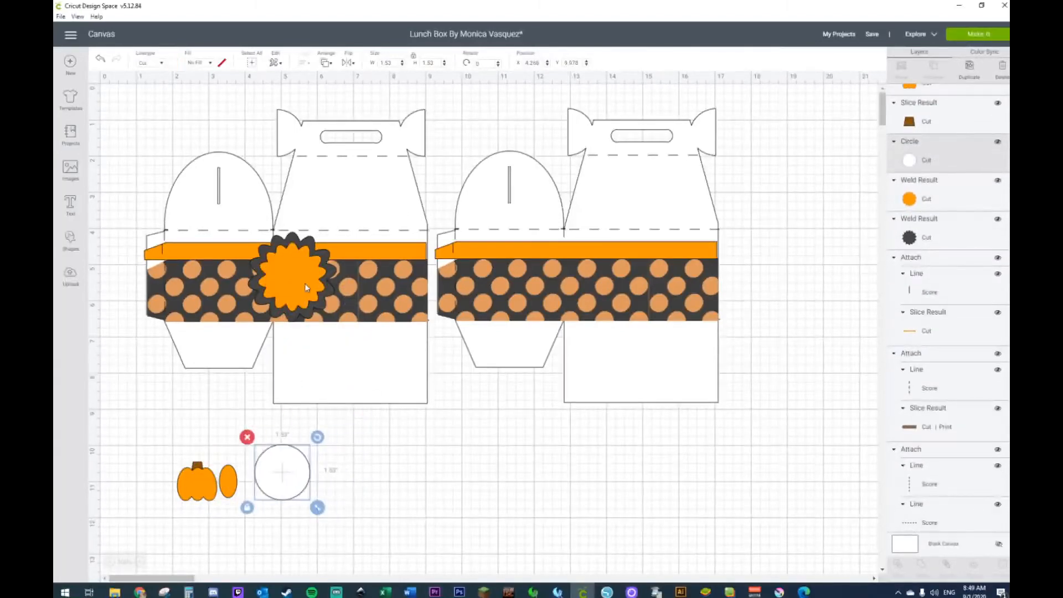
pyautogui.moveTo(304, 290); pyautogui.dragTo(388, 482)
pyautogui.moveTo(293, 277); pyautogui.dragTo(571, 548)
pyautogui.moveTo(531, 310); pyautogui.dragTo(611, 485)
pyautogui.moveTo(332, 290); pyautogui.dragTo(341, 418)
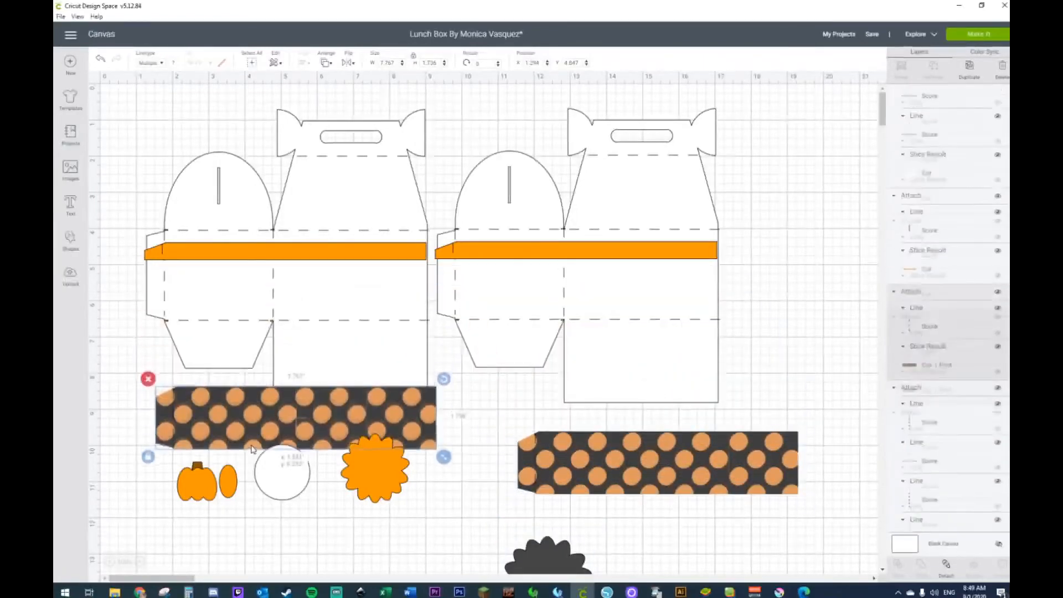
# Step: Send the project to mat preparation and place the circle beneath the rounded panel's lower flap on mat 2
pyautogui.click(975, 36)
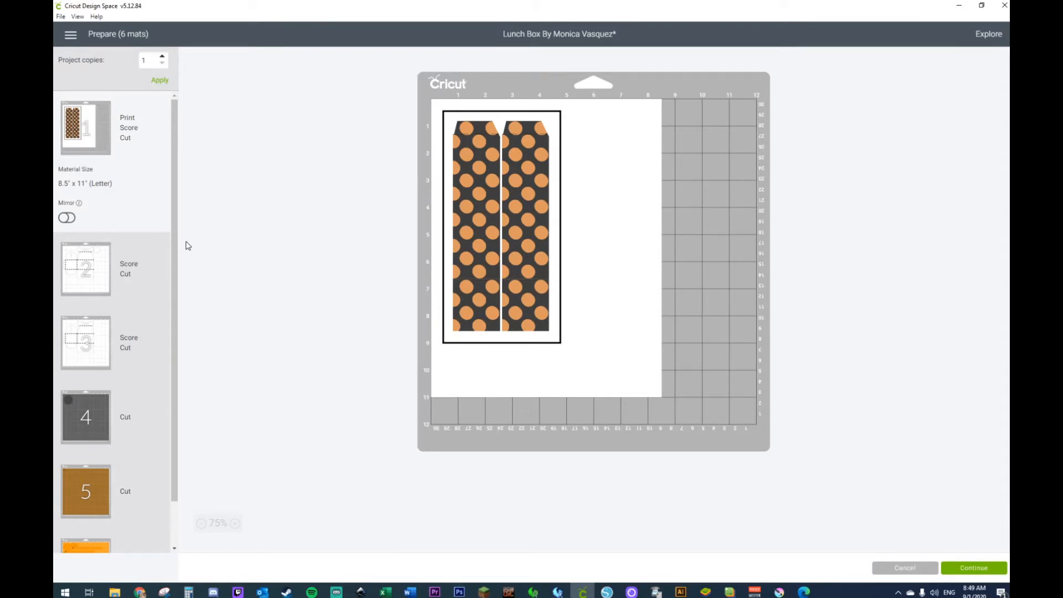
pyautogui.click(86, 269)
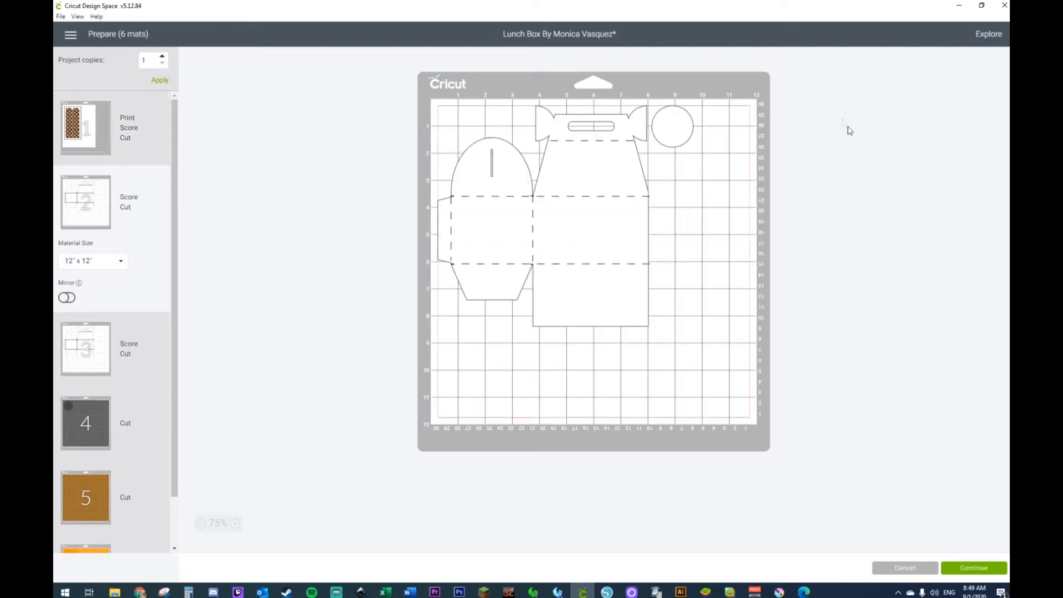
pyautogui.moveTo(684, 126); pyautogui.dragTo(489, 317)
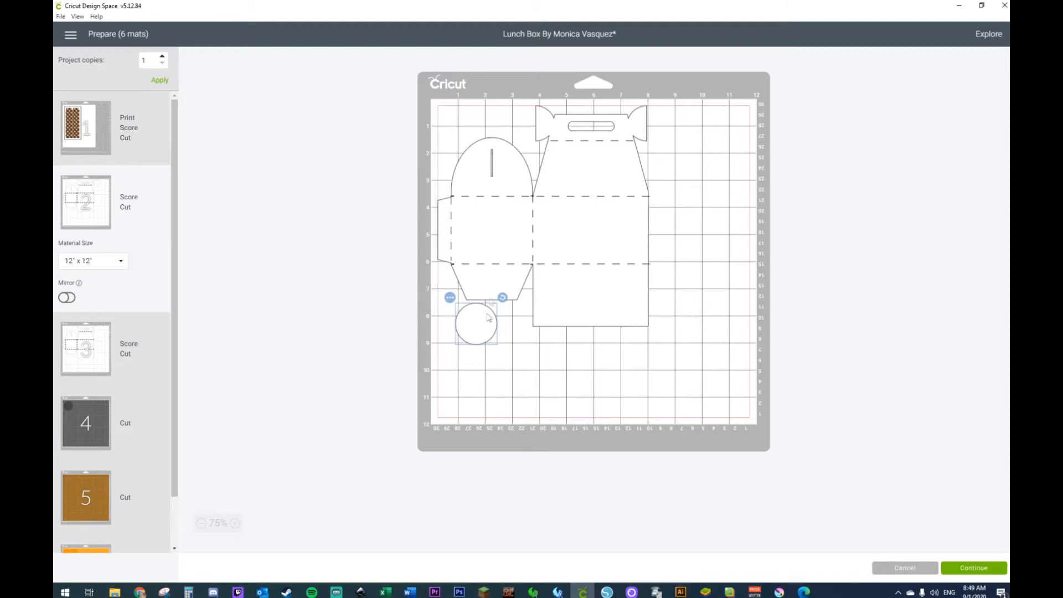
# Step: Check mats 3 to 5, then clear the flower, pumpkin body and oval away from the bands on orange mat 6
pyautogui.click(88, 346)
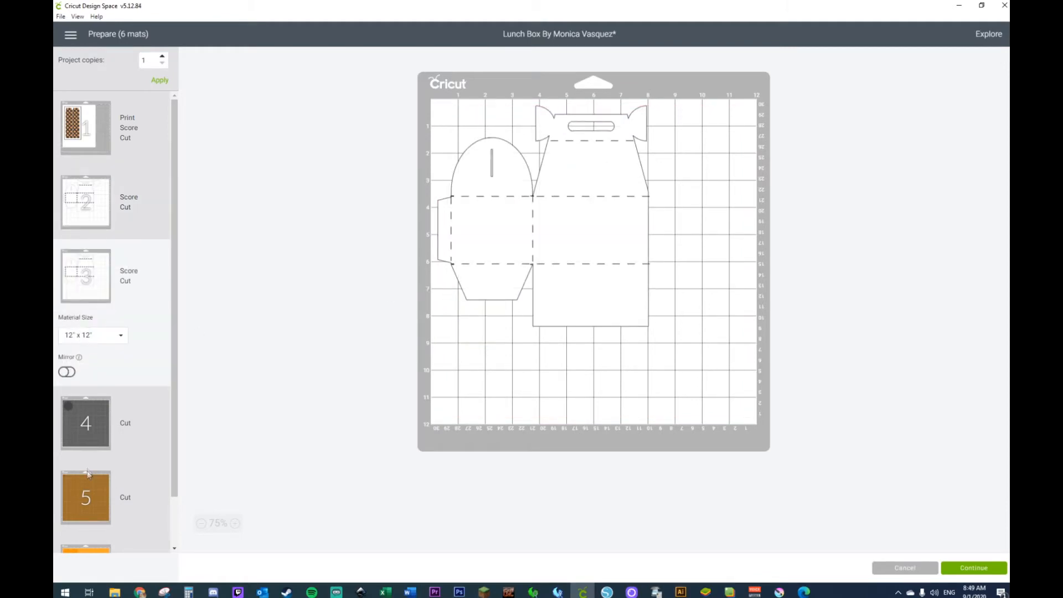
pyautogui.click(85, 432)
pyautogui.click(89, 523)
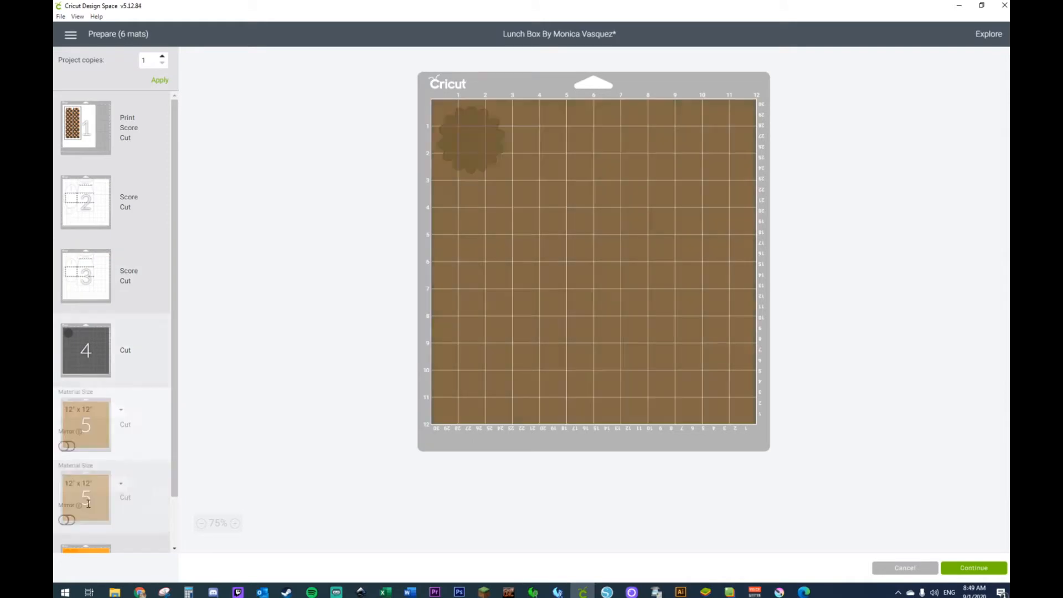
pyautogui.scroll(-1, 90, 508)
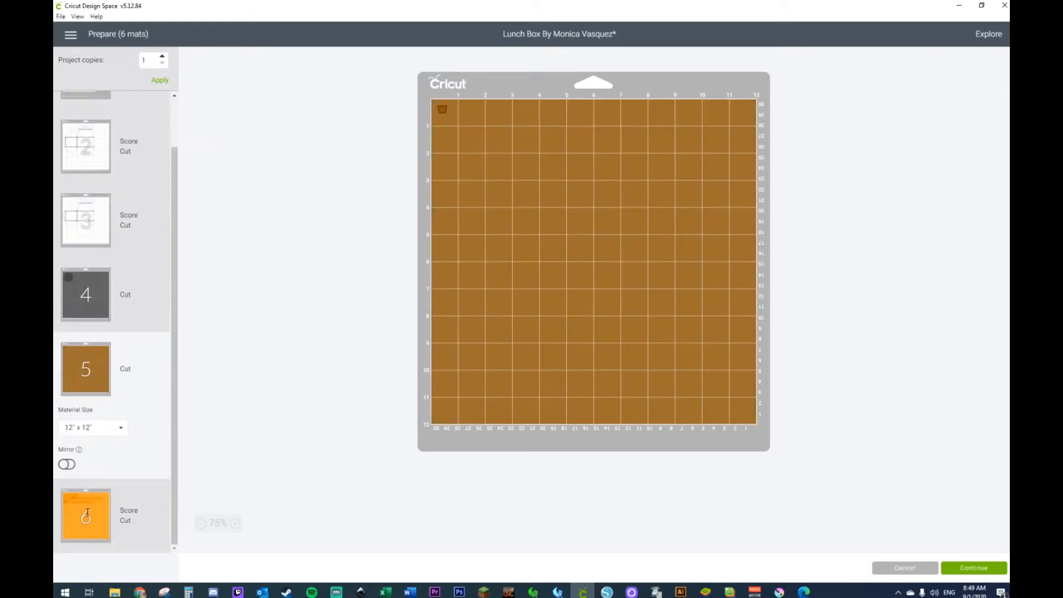
pyautogui.click(87, 512)
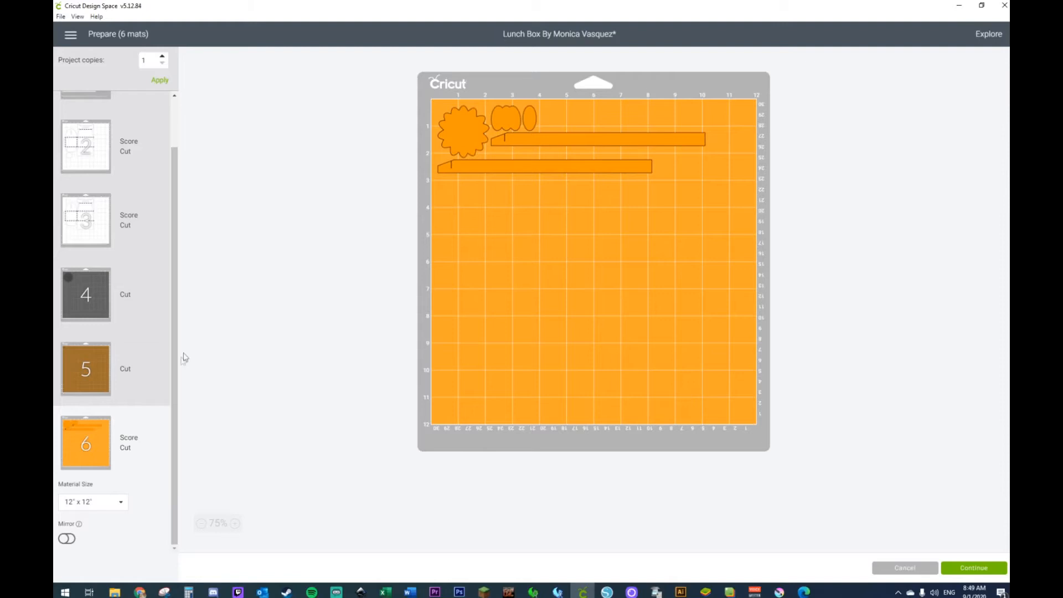
pyautogui.moveTo(464, 132); pyautogui.dragTo(490, 253)
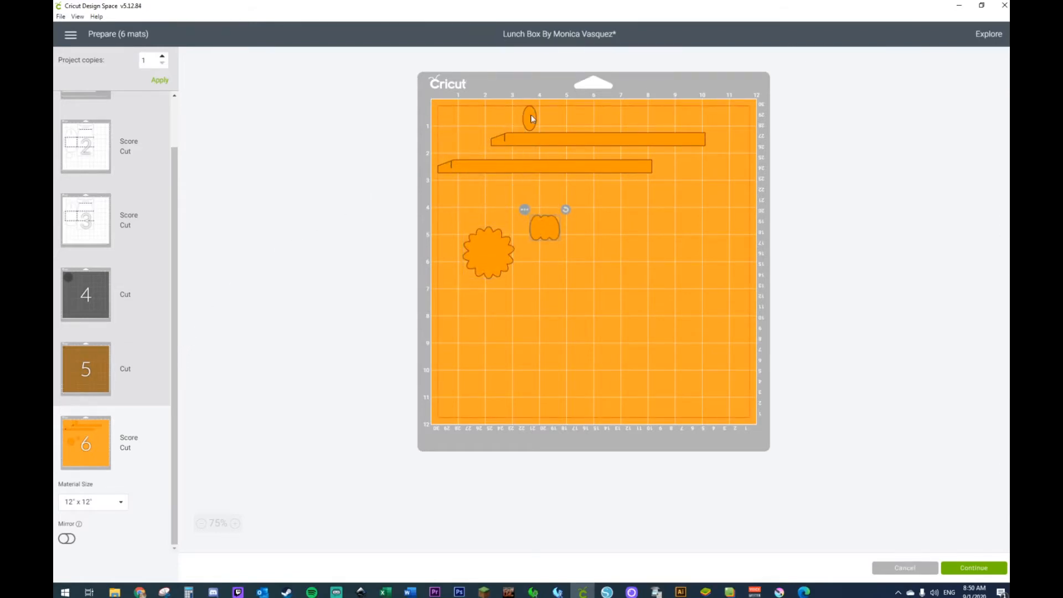
pyautogui.moveTo(532, 118); pyautogui.dragTo(538, 295)
# Step: Stack the two orange bands along the mat's upper edge and pack the flower, pumpkin body and oval closely beneath them
pyautogui.moveTo(554, 133); pyautogui.dragTo(495, 119)
pyautogui.moveTo(497, 167); pyautogui.dragTo(497, 145)
pyautogui.moveTo(490, 254); pyautogui.dragTo(466, 170)
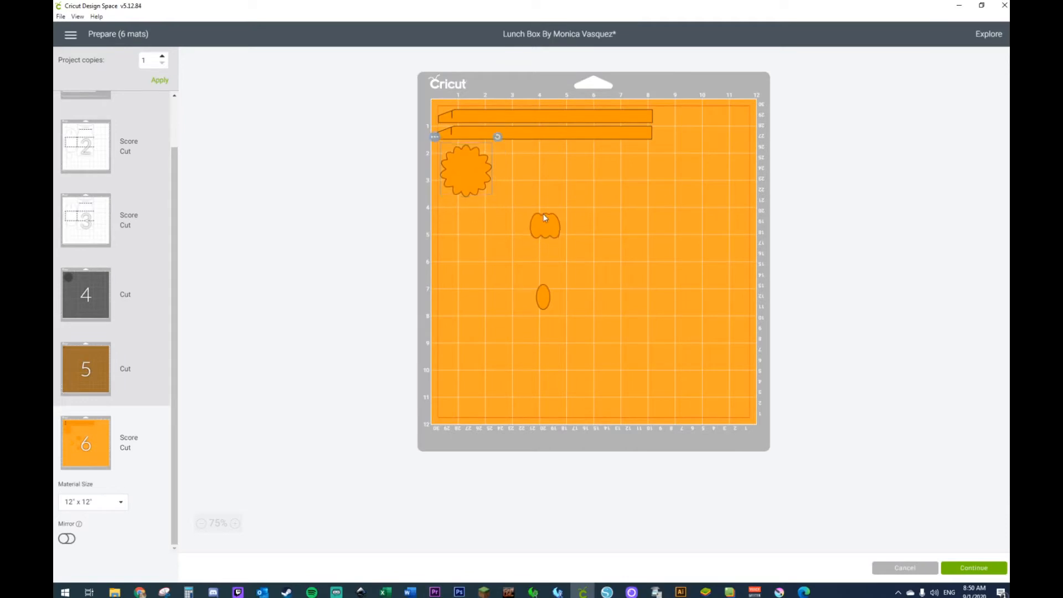
pyautogui.moveTo(549, 307); pyautogui.dragTo(537, 221)
pyautogui.click(572, 214)
# Step: Continue with mat 1 and print its polka-dot bands on the Canon TS9100 series, one copy with bleed
pyautogui.scroll(2, 109, 196)
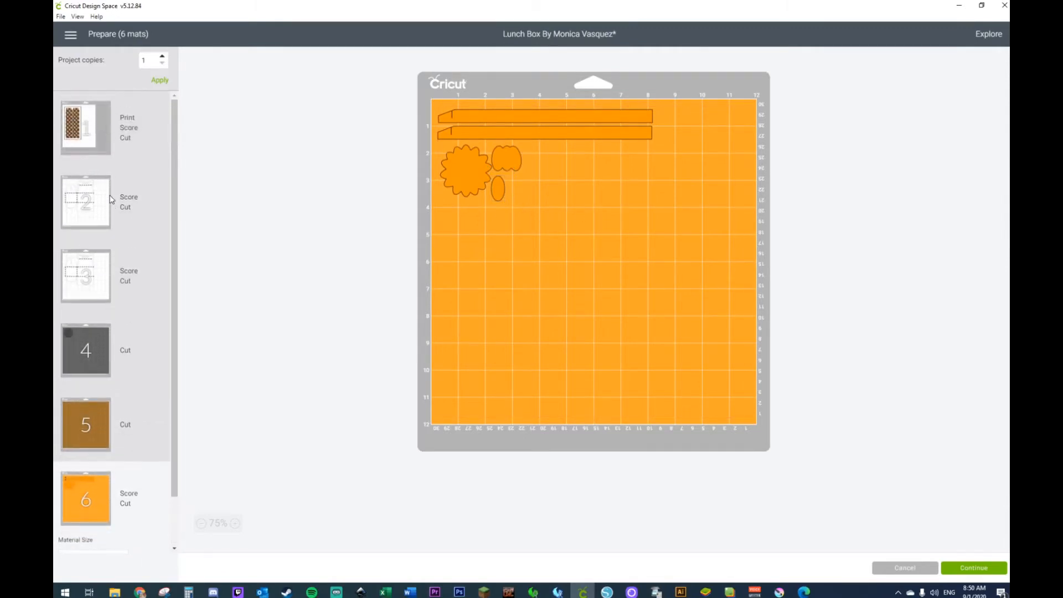
pyautogui.click(81, 131)
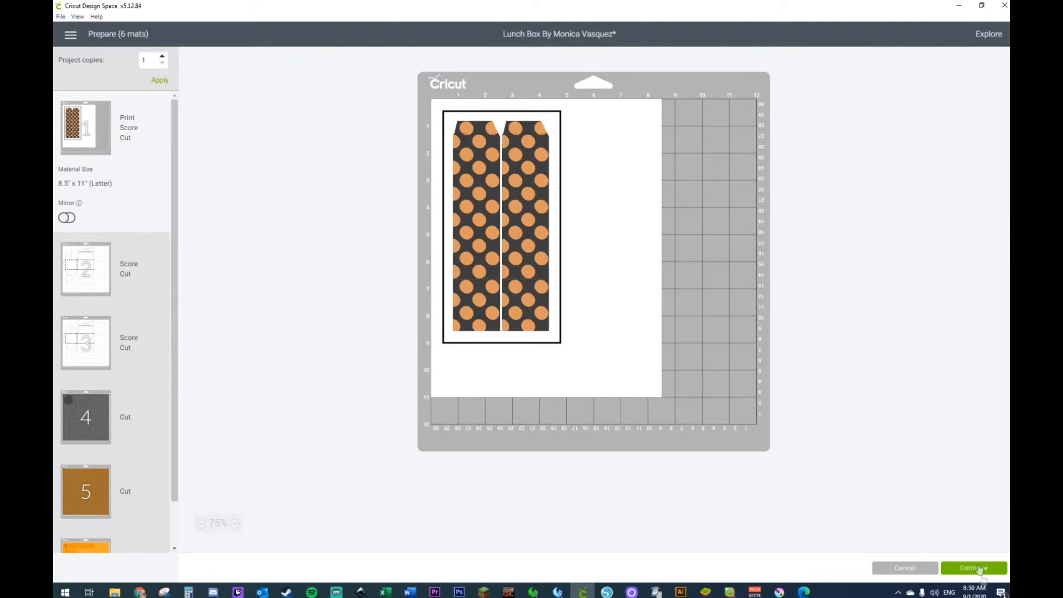
pyautogui.click(978, 568)
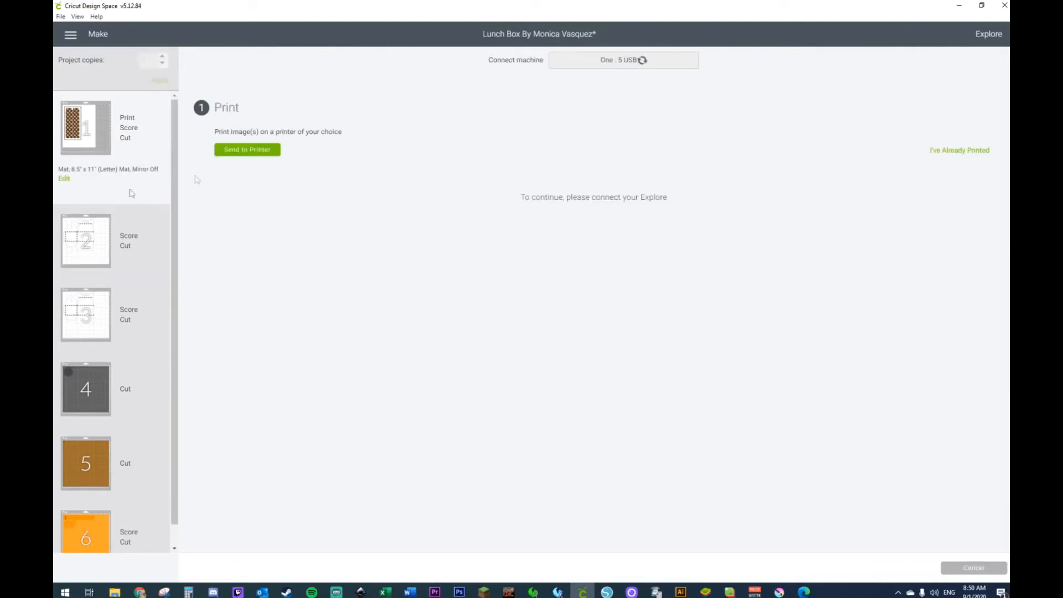
pyautogui.click(269, 151)
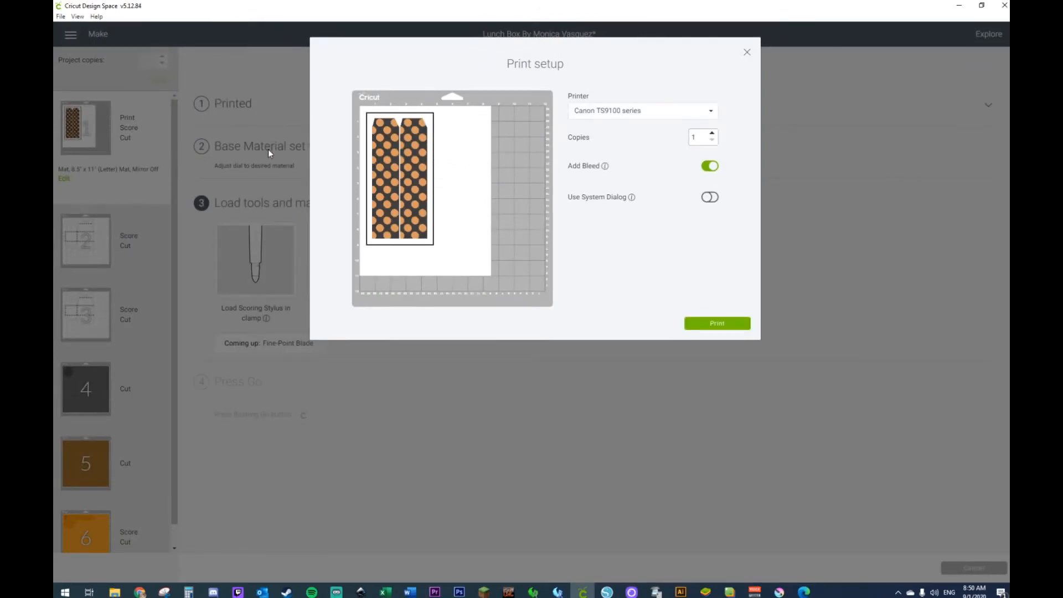
pyautogui.click(715, 330)
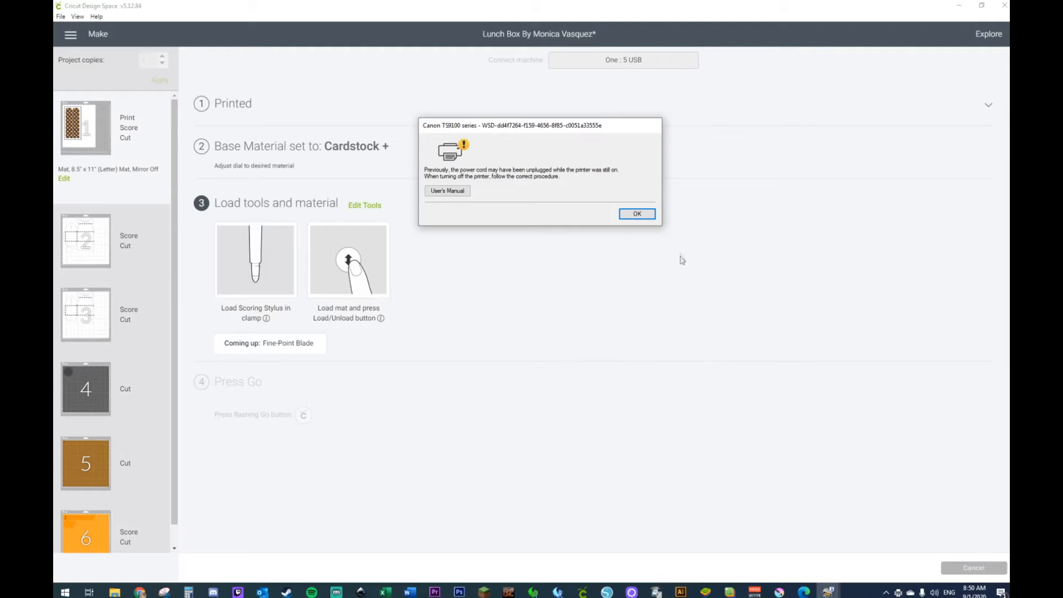
pyautogui.click(637, 213)
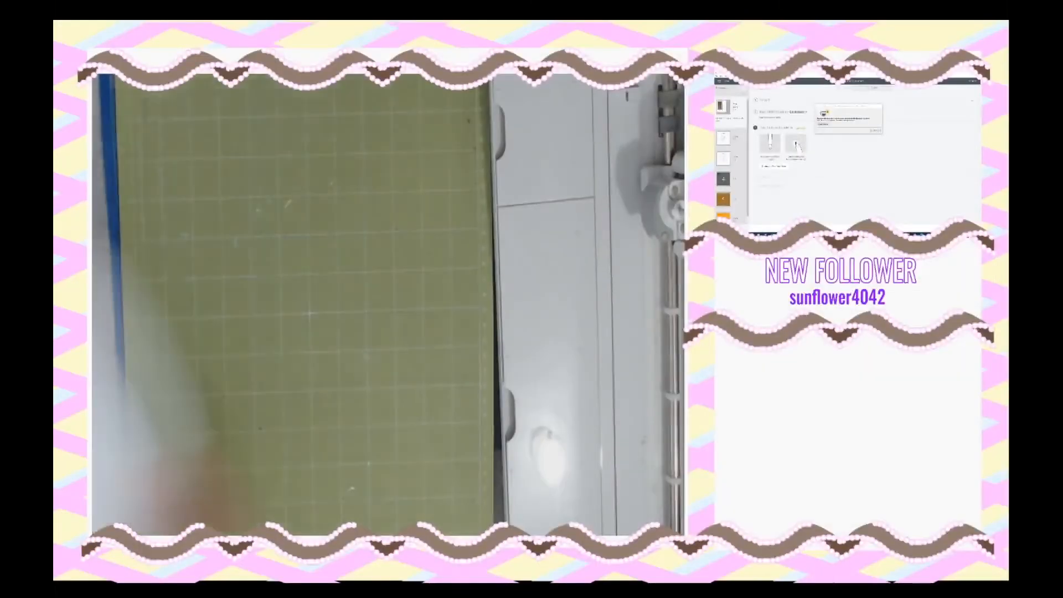
pyautogui.click(875, 130)
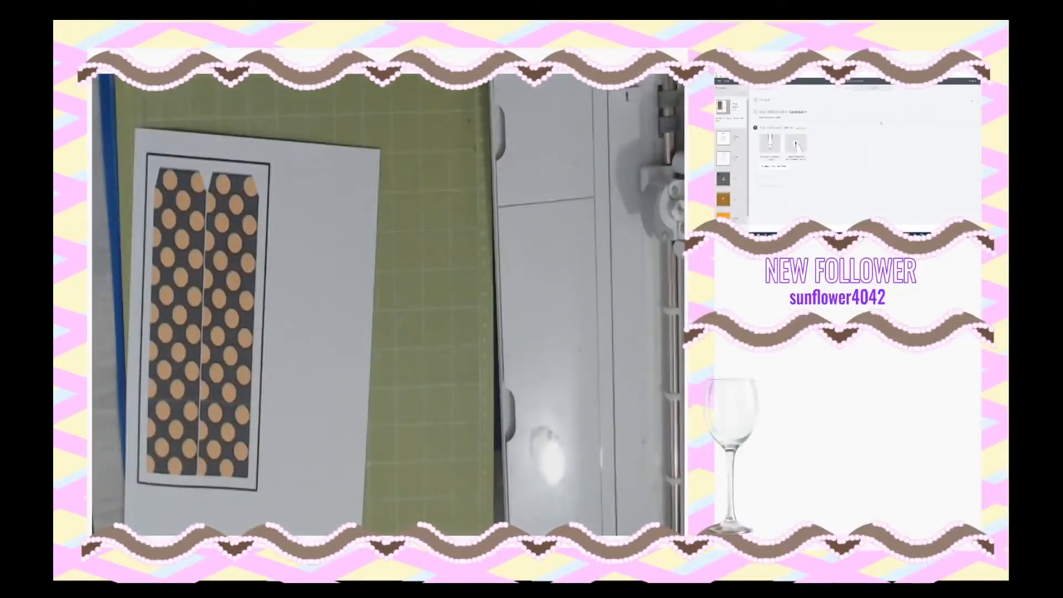